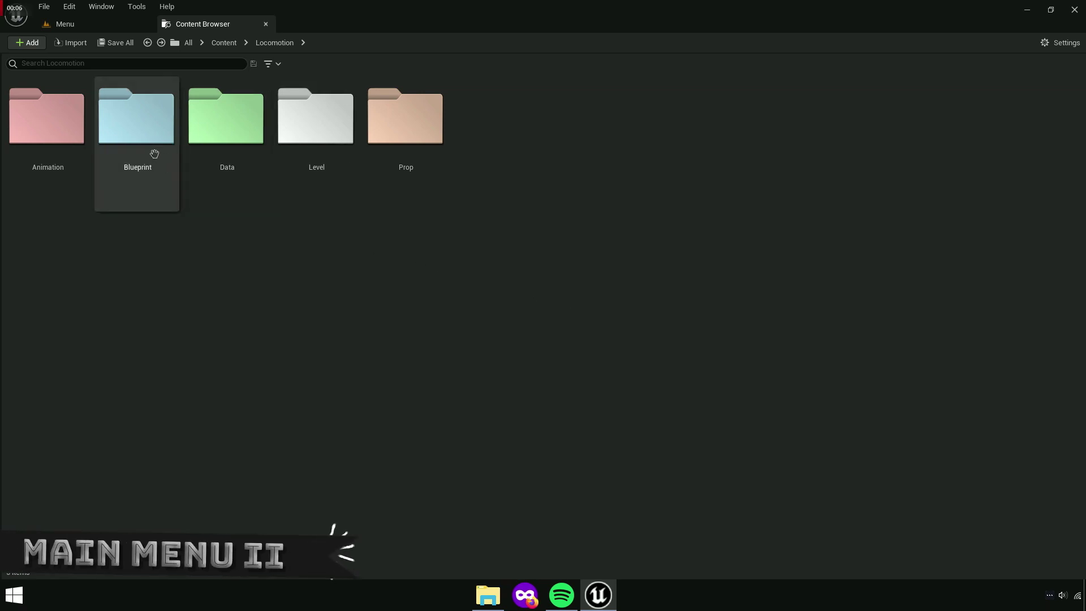
Browse through Blueprint > Character > Menu > Data > HUD and open the Menu_HUD widget
double_click(149, 152)
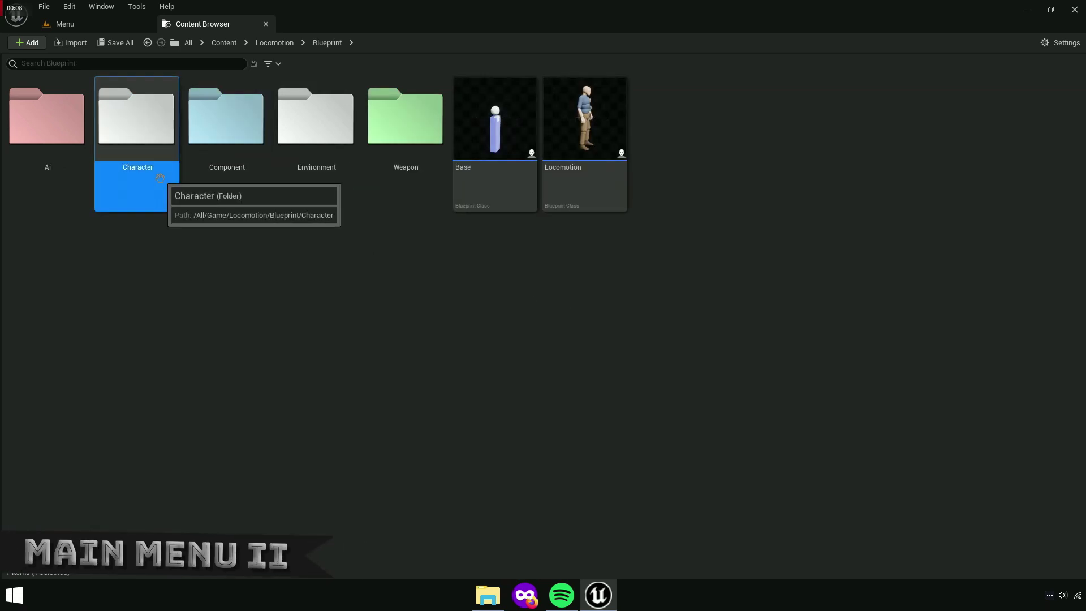
double_click(165, 177)
left_click(335, 191)
double_click(336, 191)
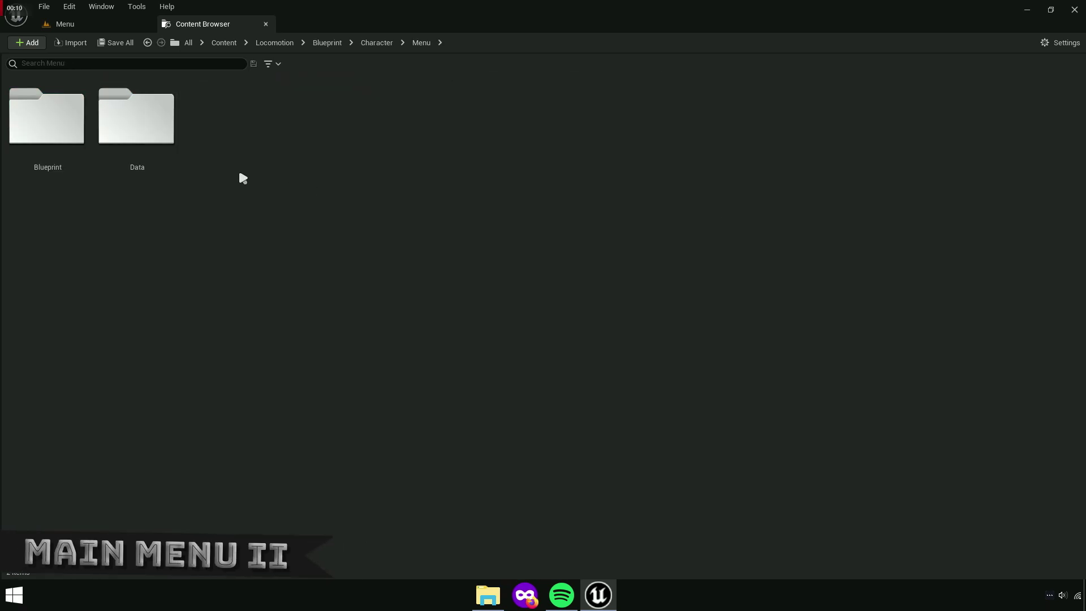
double_click(169, 165)
left_click(334, 175)
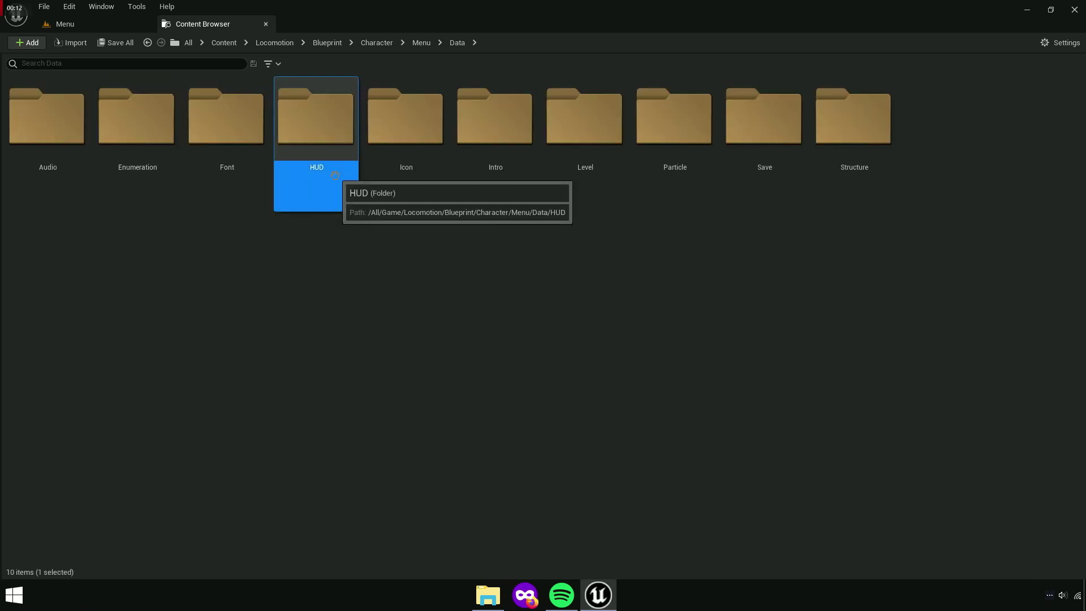
double_click(335, 176)
left_click(404, 165)
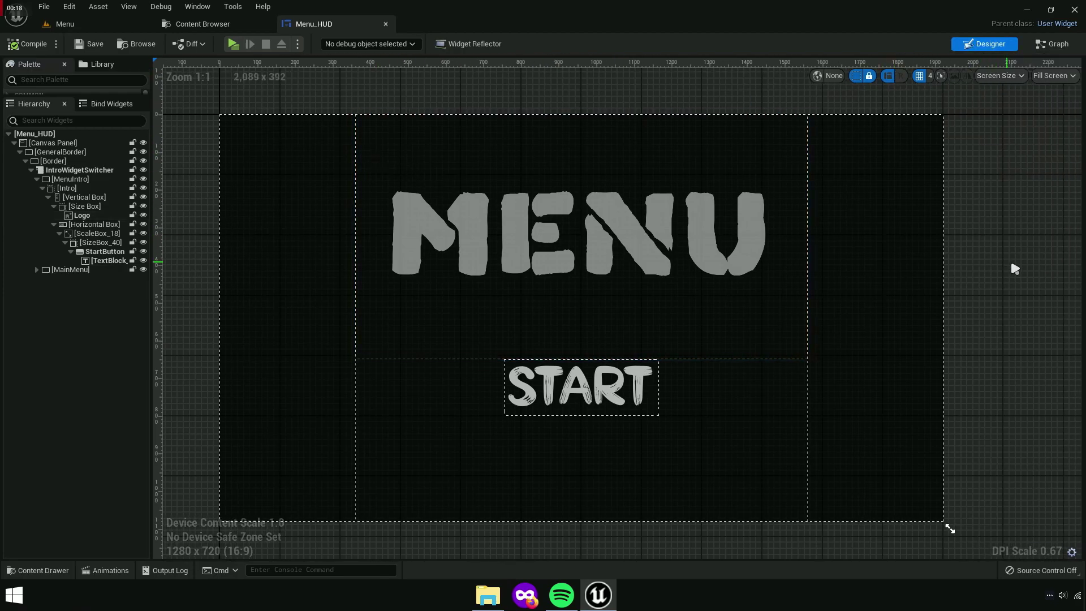
Select the Logo image widget and browse to the Menu texture in the Icon folder
scroll(990, 260, "down", 2)
scroll(848, 262, "up", 4)
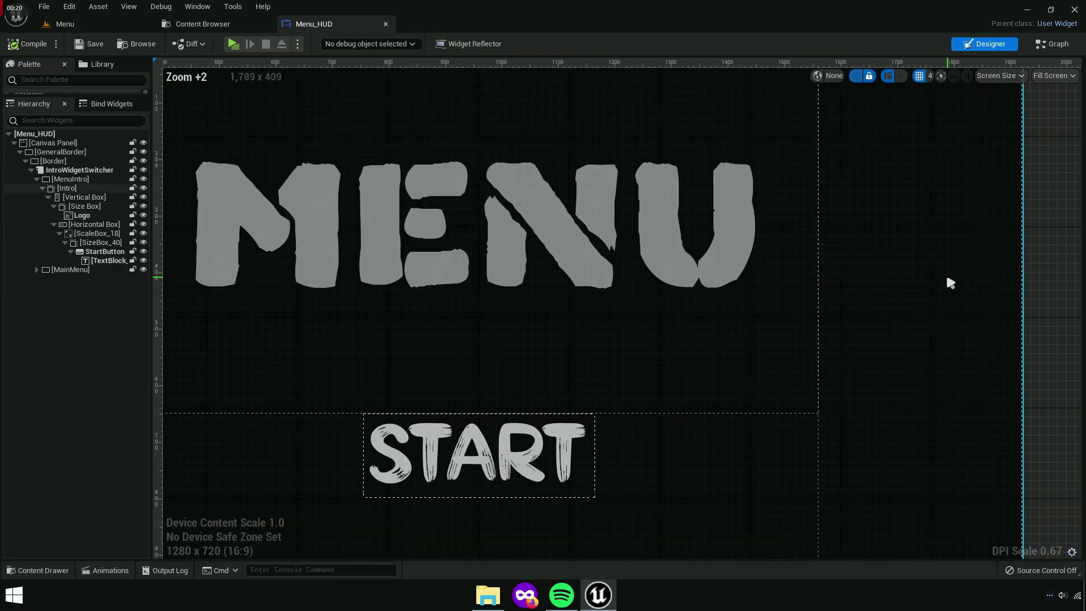
scroll(950, 283, "down", 2)
left_click(738, 270)
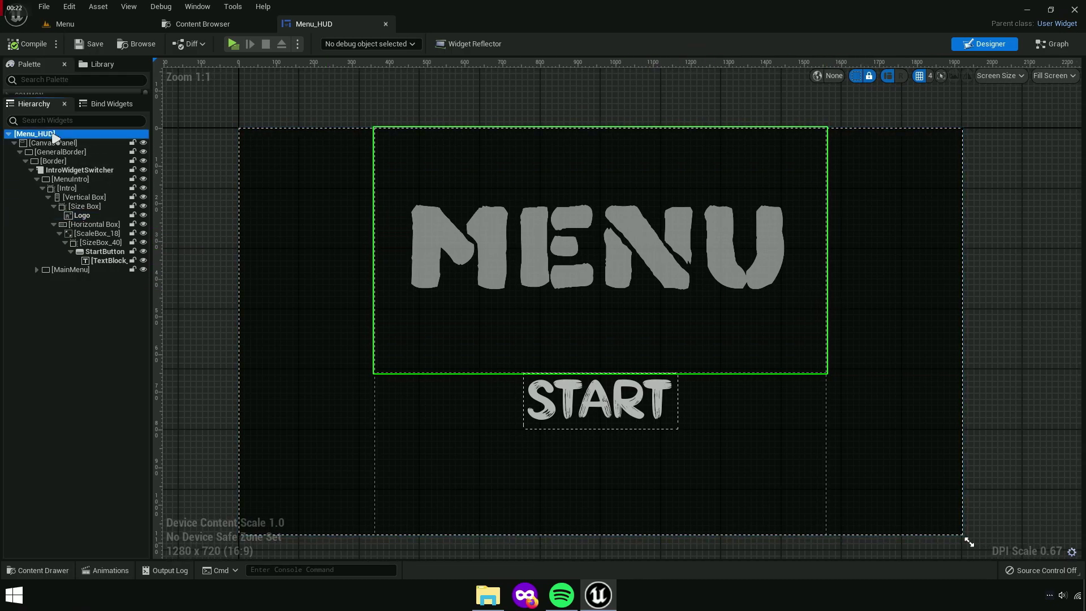
double_click(51, 135)
left_click(531, 281)
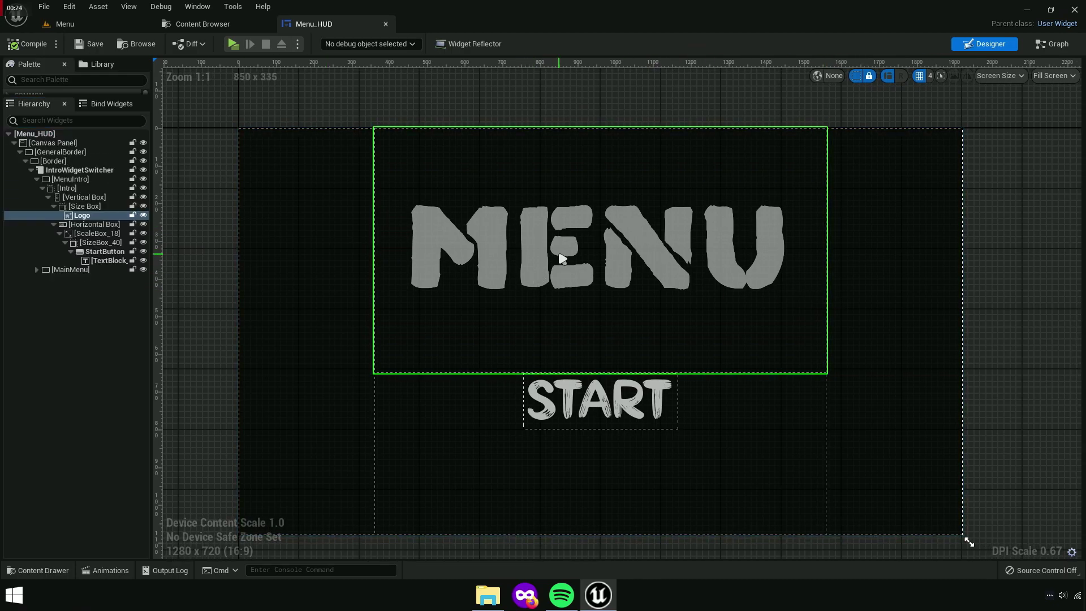
left_click(1077, 225)
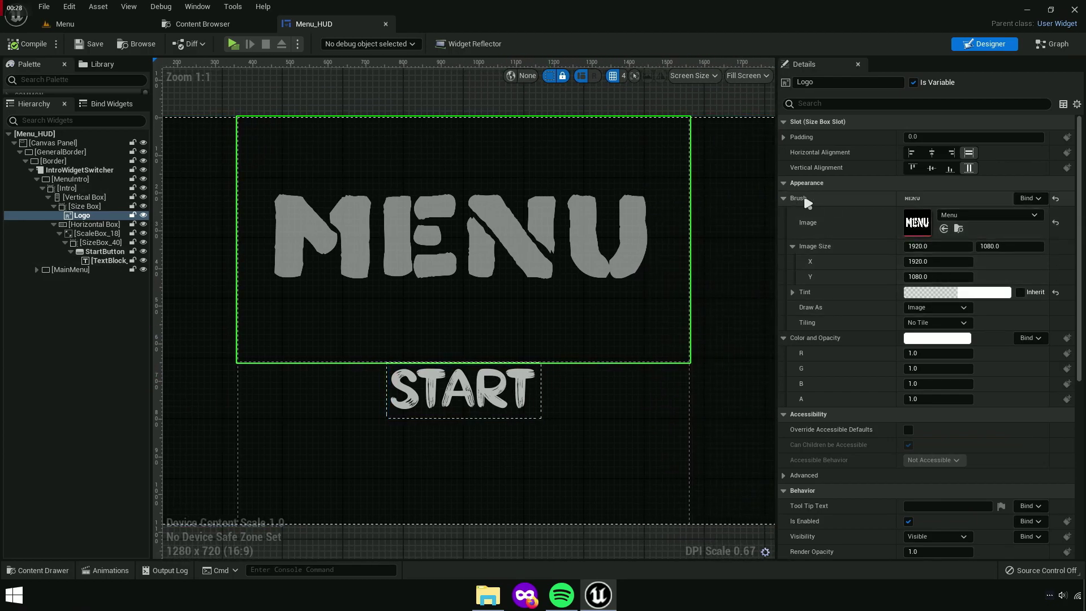
left_click(958, 228)
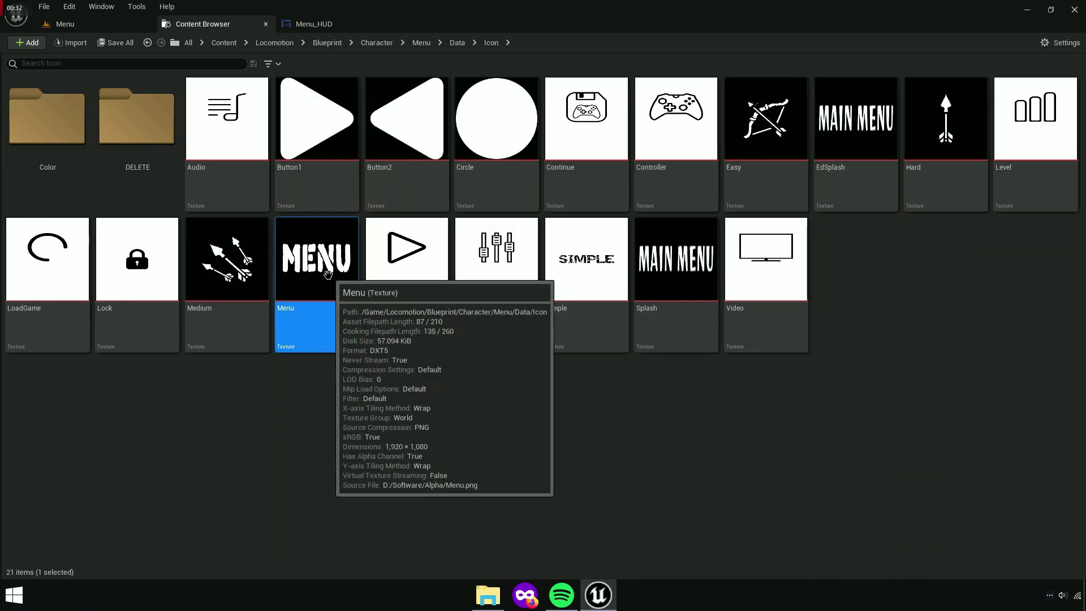
Inspect the Menu texture, then try dragging the Medium arrows texture without copying it
double_click(321, 298)
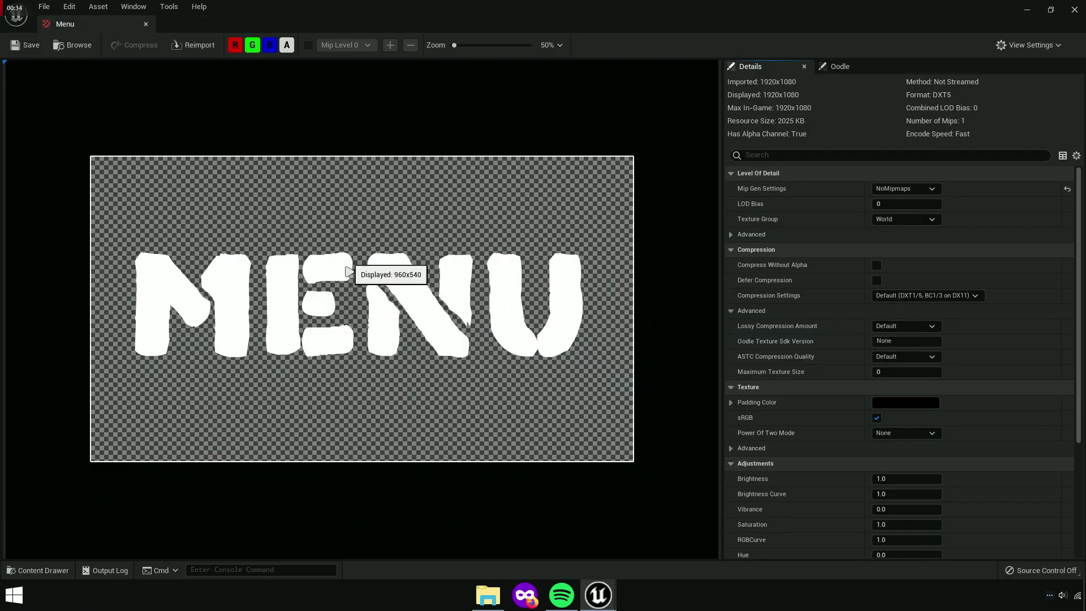
left_click(146, 23)
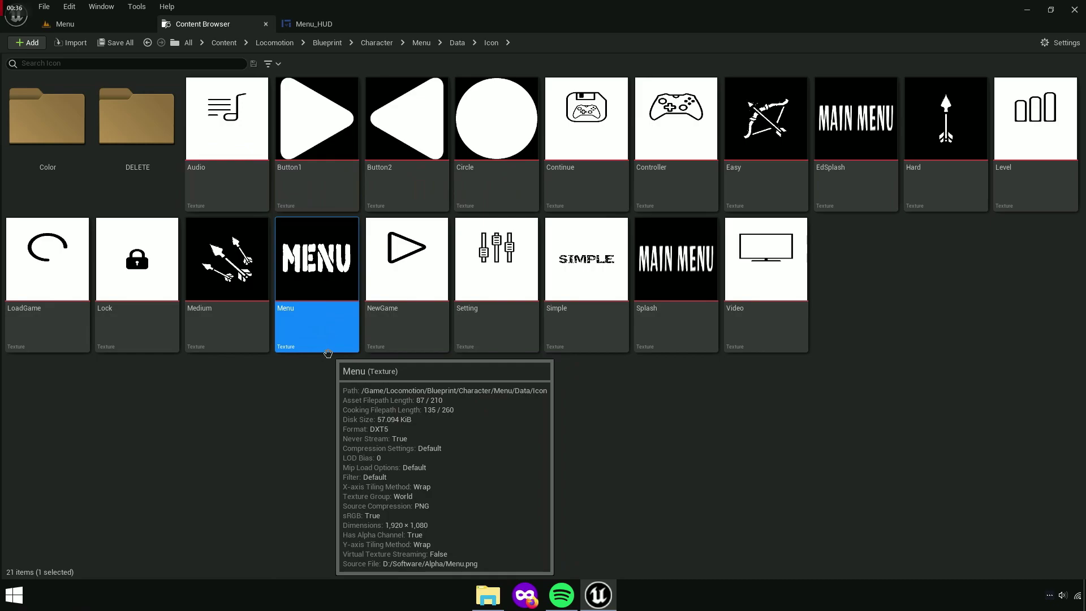
left_click_drag(229, 333, 235, 413)
left_click_drag(211, 374, 221, 375)
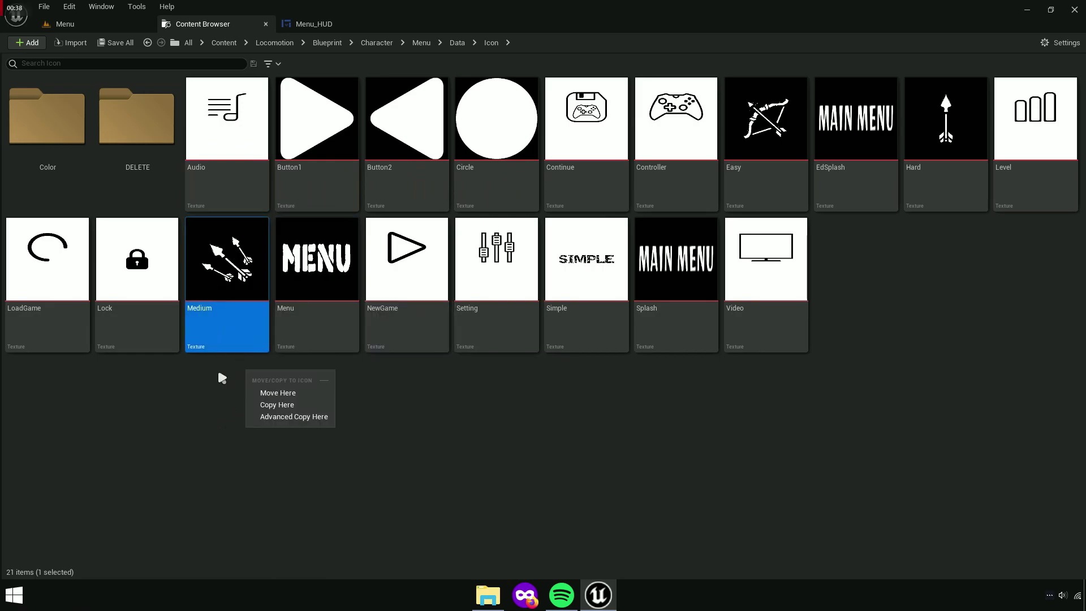
left_click(215, 270)
Duplicate Medium as 'Logo' and drop it into the Logo widget's Brush Image
right_click(215, 270)
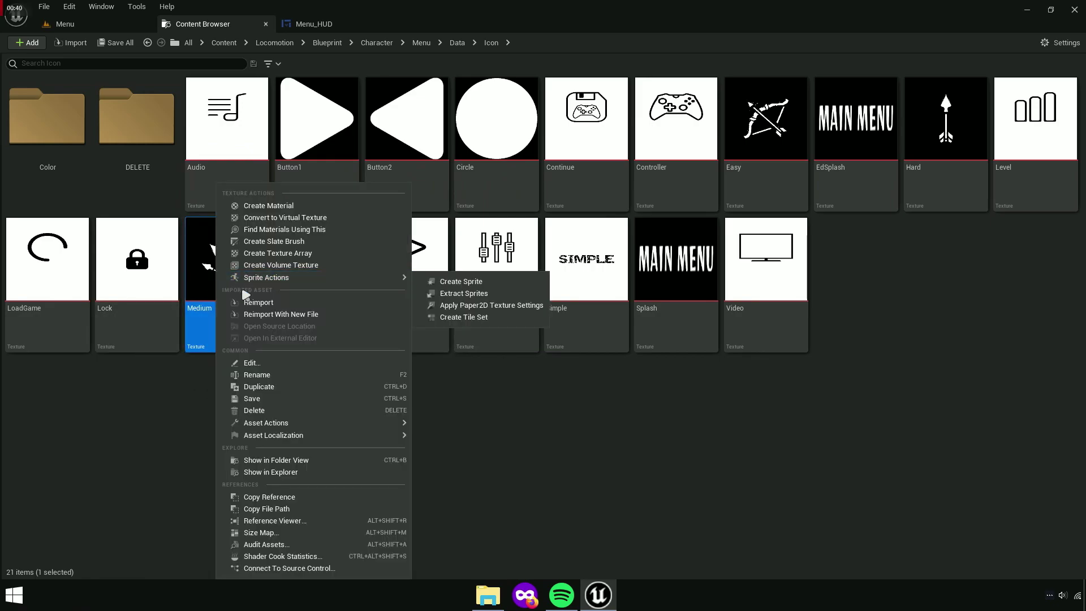
left_click(251, 386)
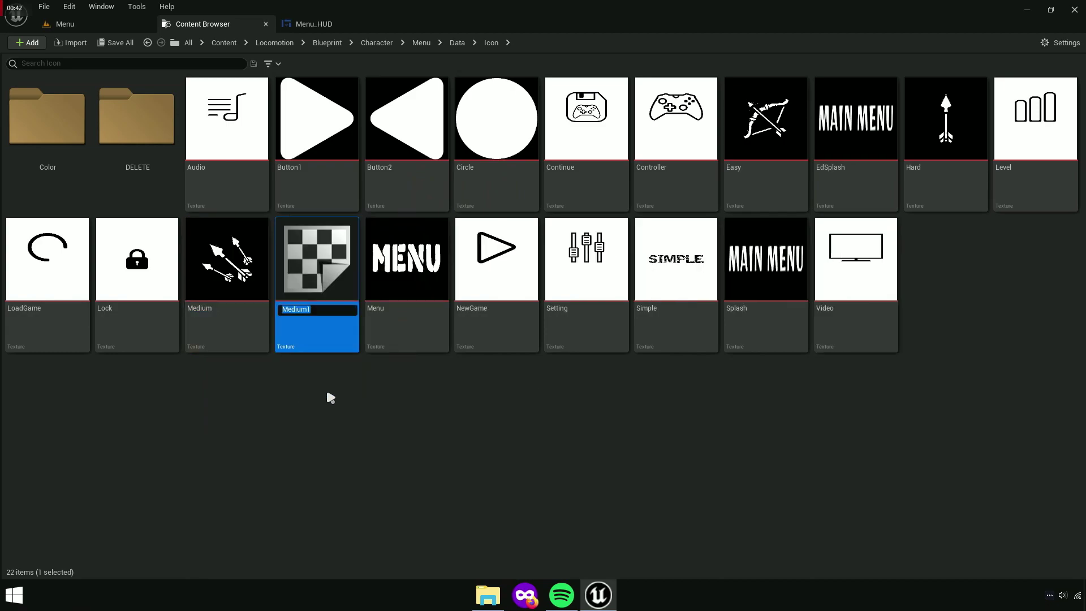
type("Logo")
key("Return")
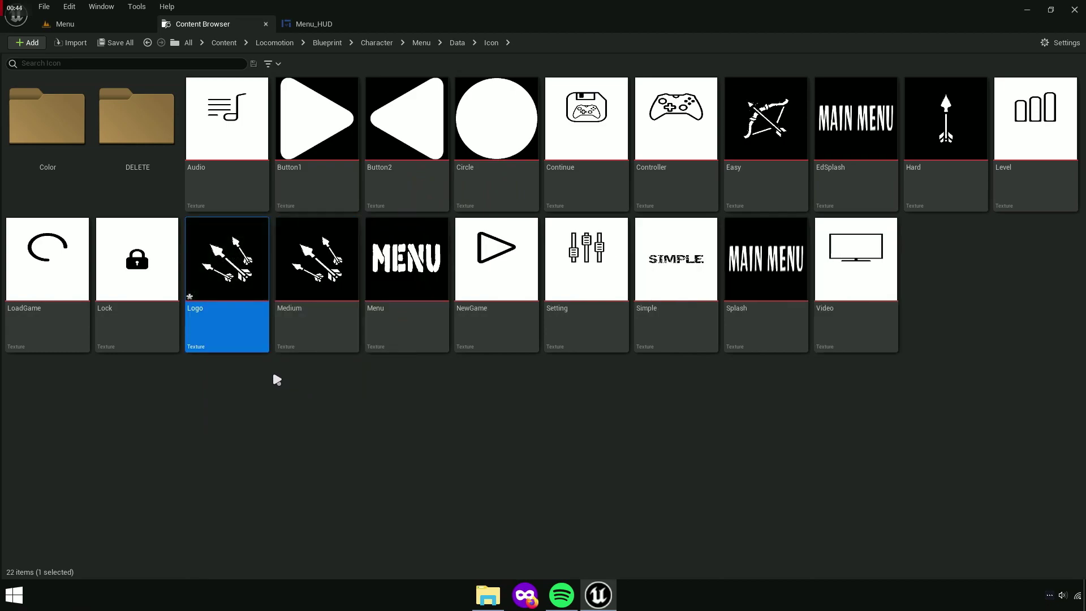
mouse_move(226, 265)
left_mouse_down()
mouse_move(325, 23)
mouse_move(987, 223)
left_mouse_up()
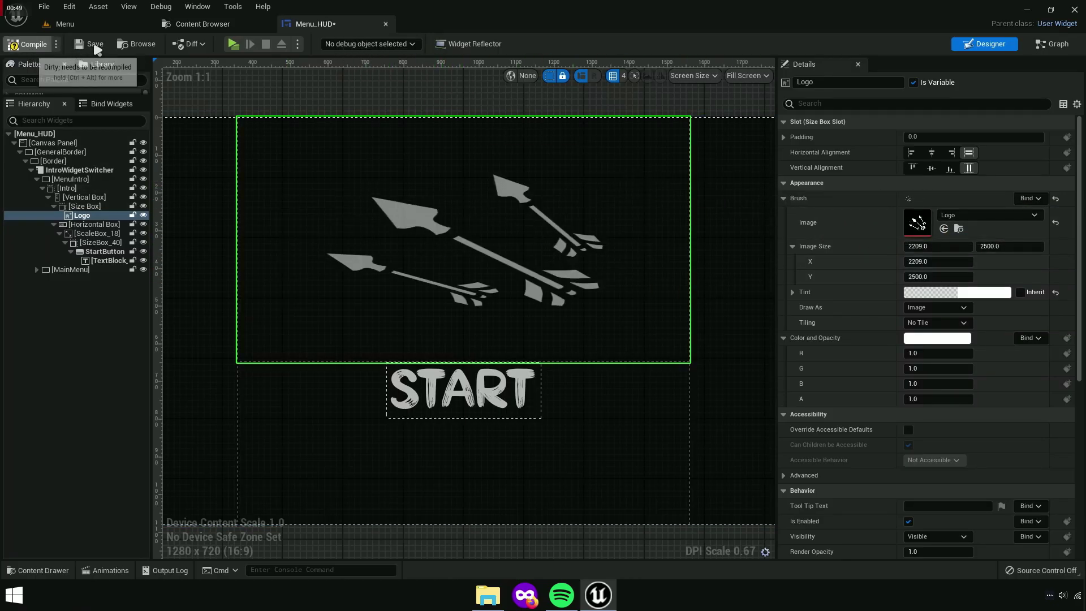
Save Menu_HUD and play-test it standalone to see the arrows logo above START
key("ctrl+s")
left_click(234, 44)
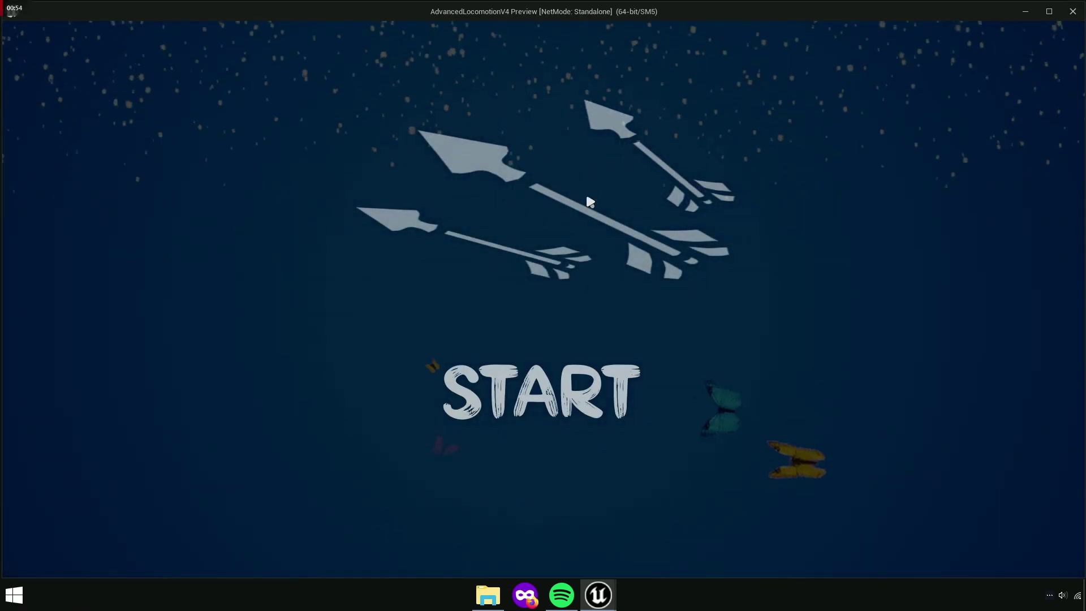
left_click(643, 368)
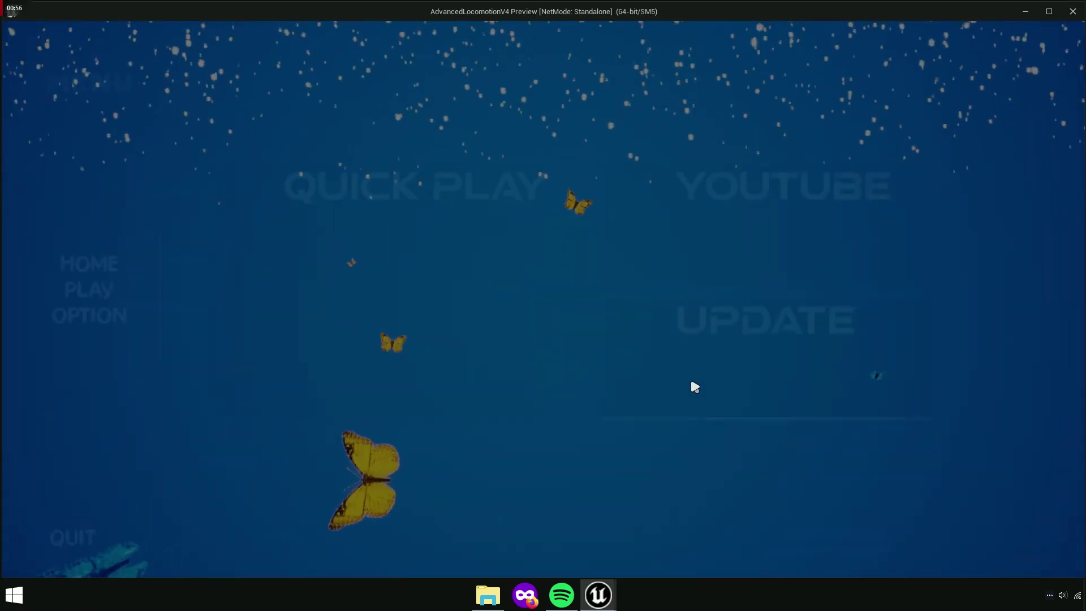
key("Escape")
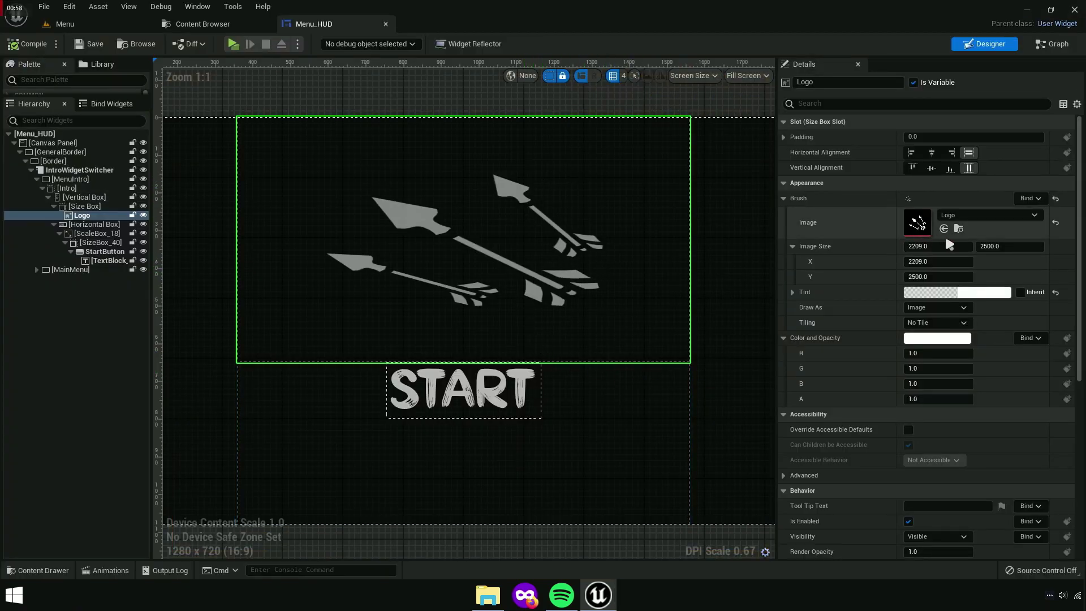
Undo the logo image change, save Menu_HUD, and delete the duplicated Logo texture
key("ctrl+z")
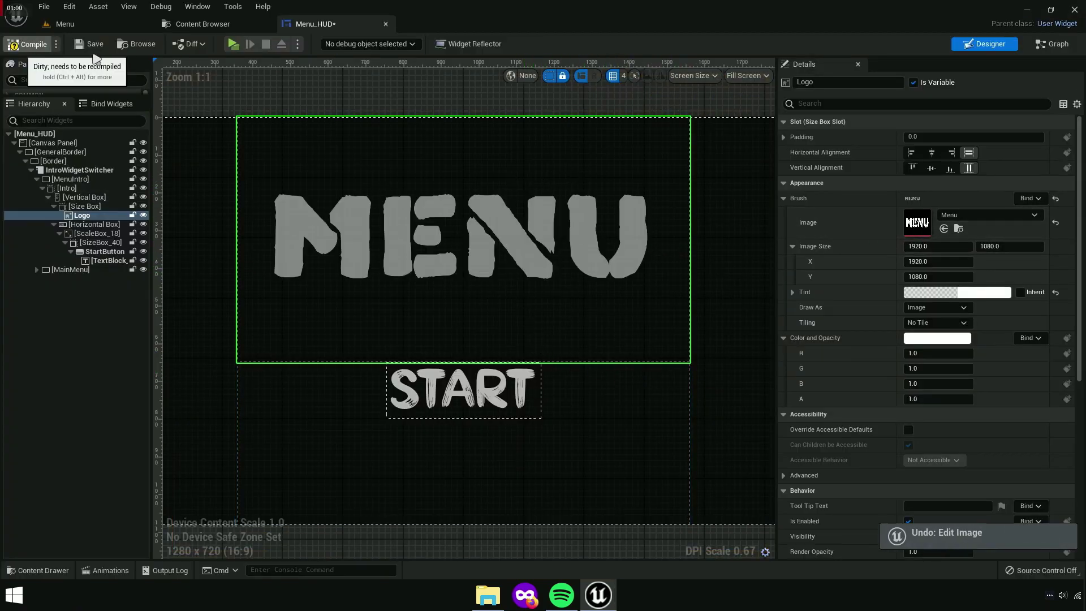
left_click(92, 44)
left_click(203, 24)
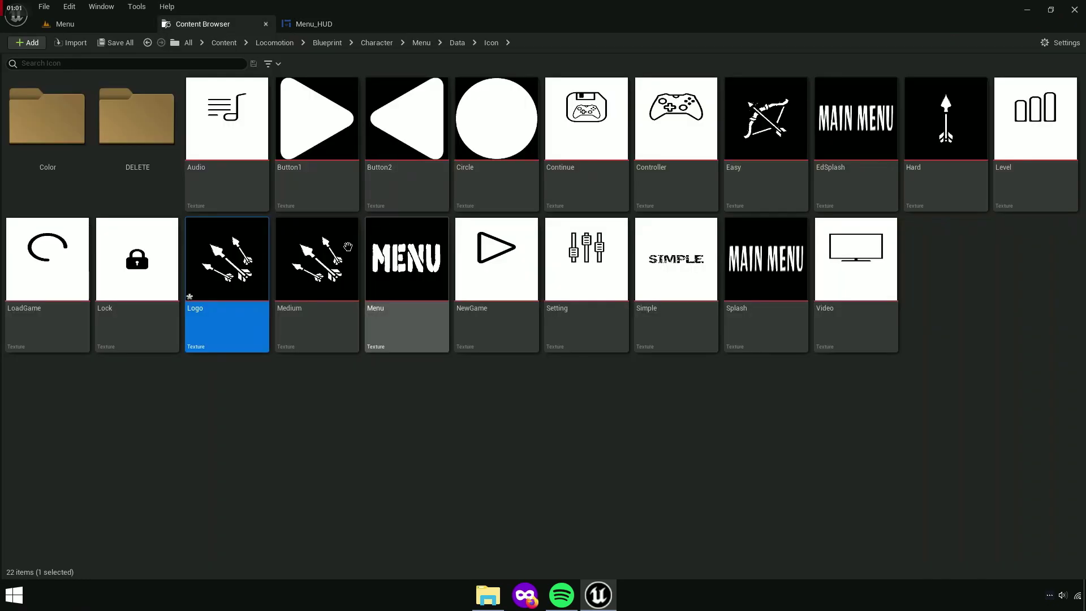
right_click(227, 272)
left_click(413, 408)
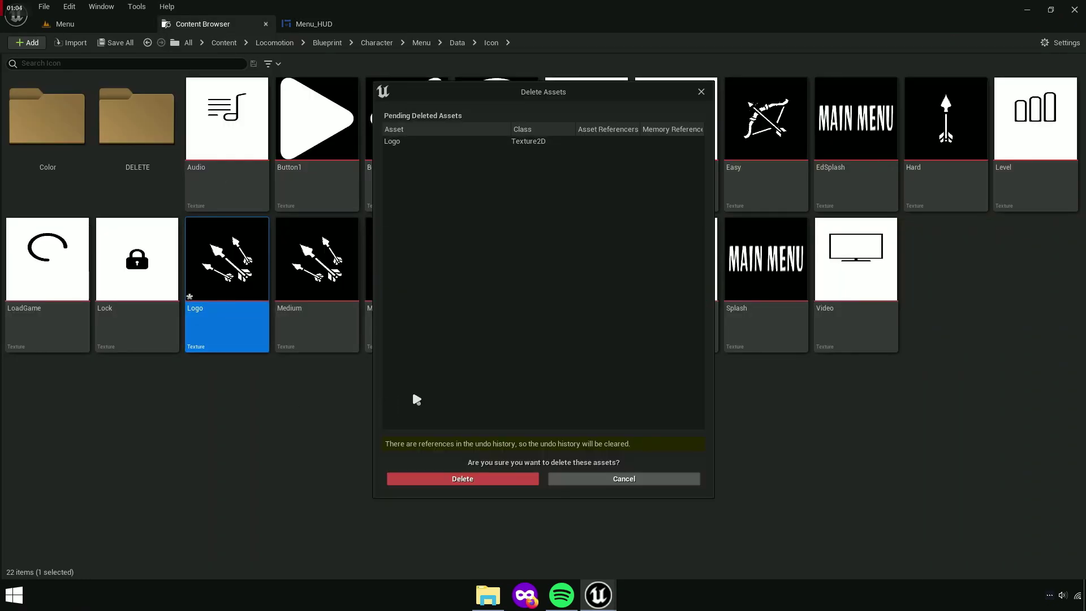
left_click(459, 479)
left_click(335, 25)
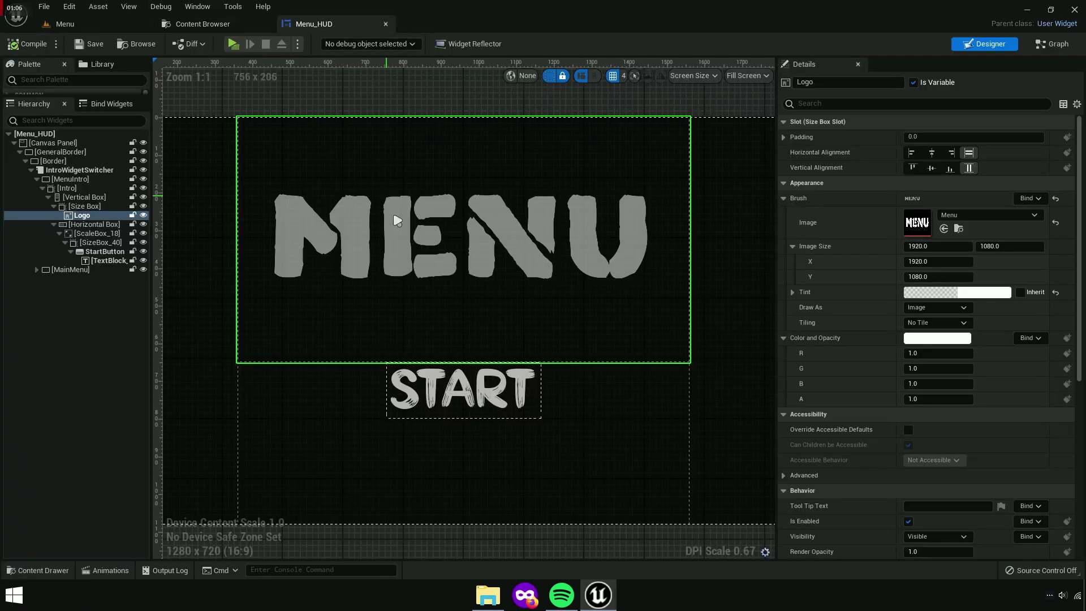
scroll(382, 354, "up", 1)
scroll(455, 371, "up", 2)
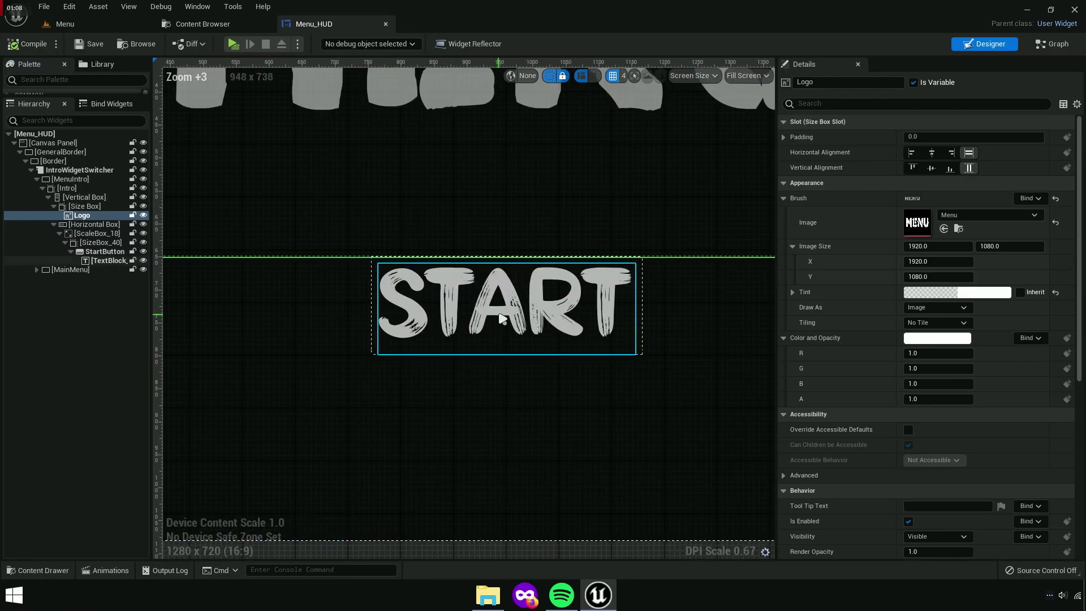
Change the button text from START to 'Hey', save, and preview through to the main menu
left_click(496, 318)
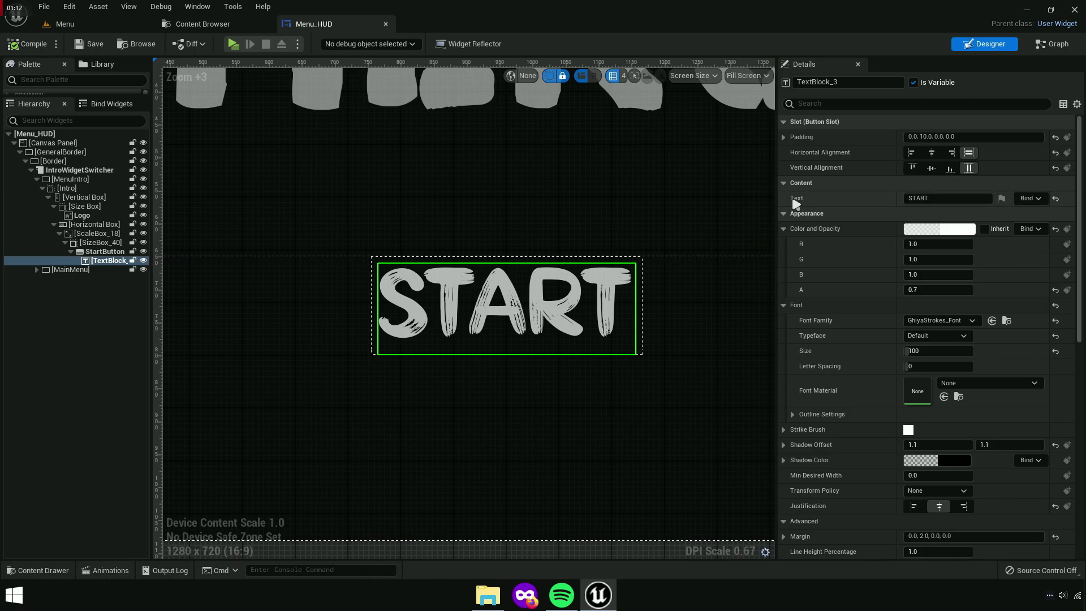
left_click(915, 198)
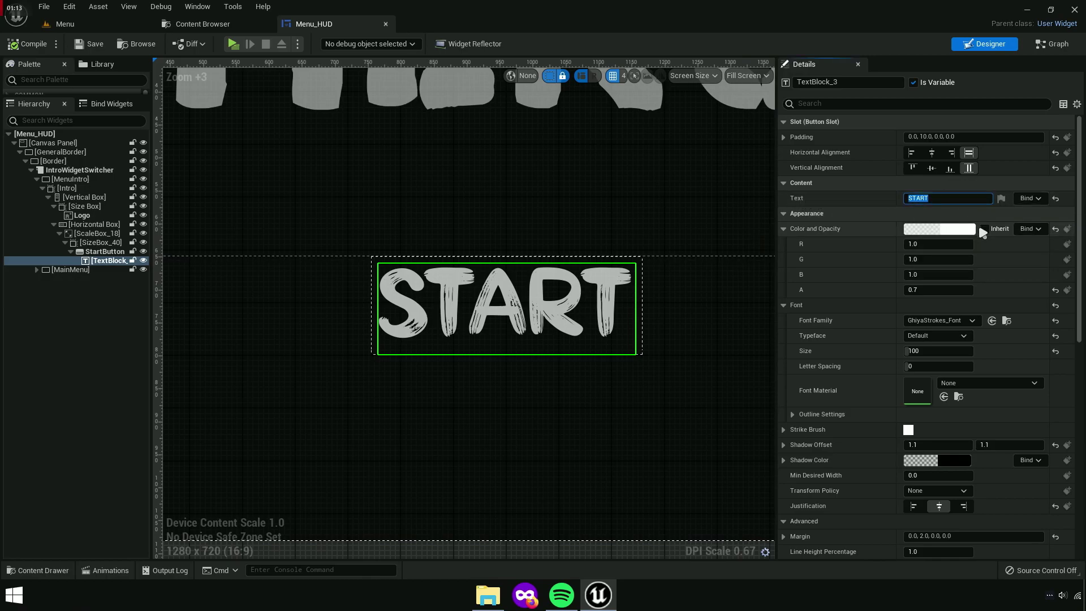
type("Hey")
key("Tab")
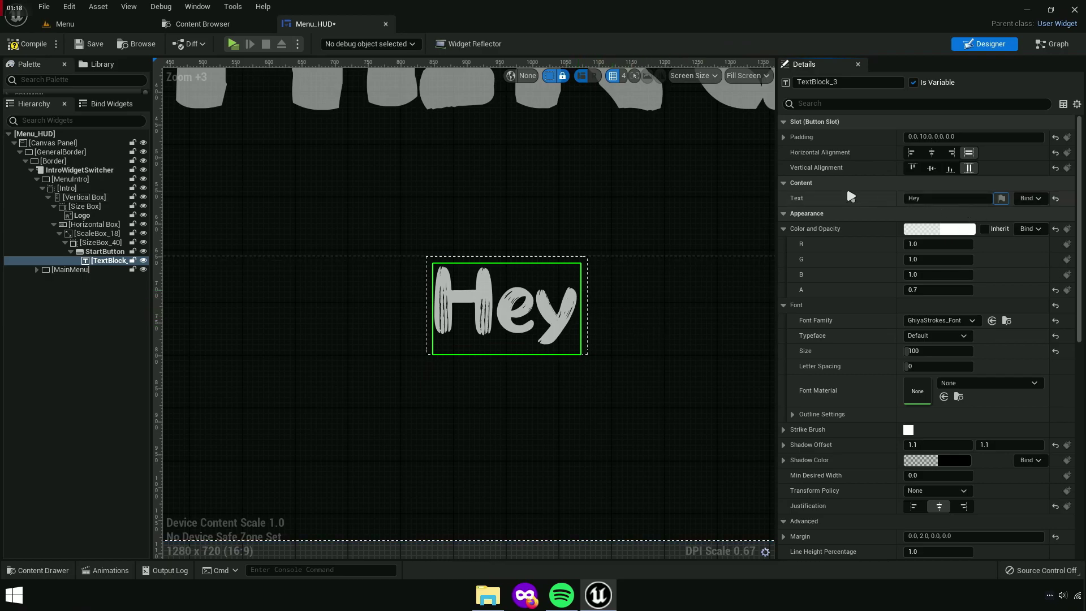
left_click(91, 44)
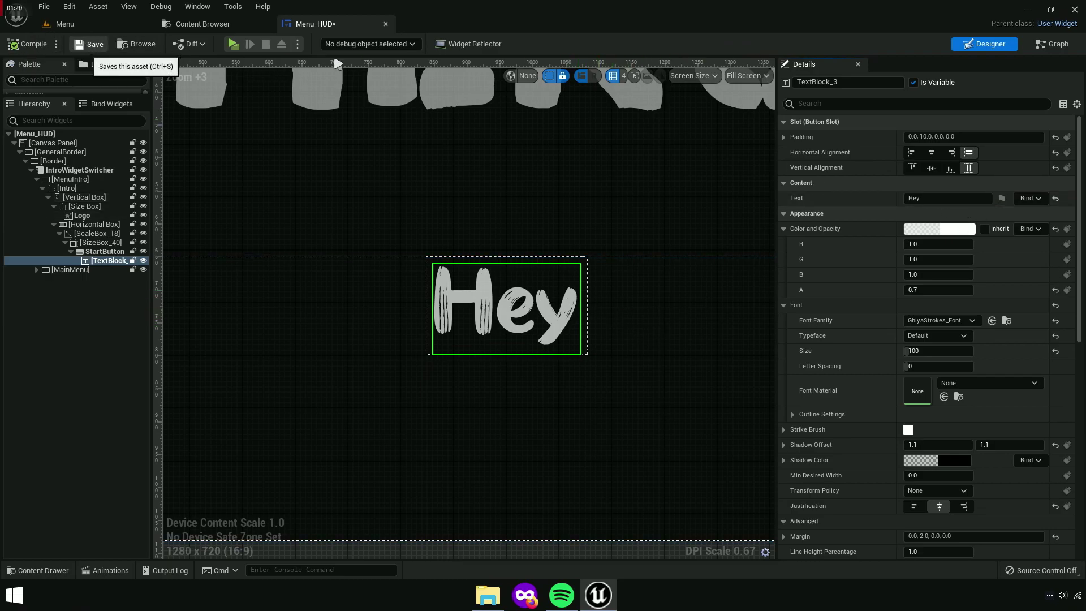
left_click(233, 44)
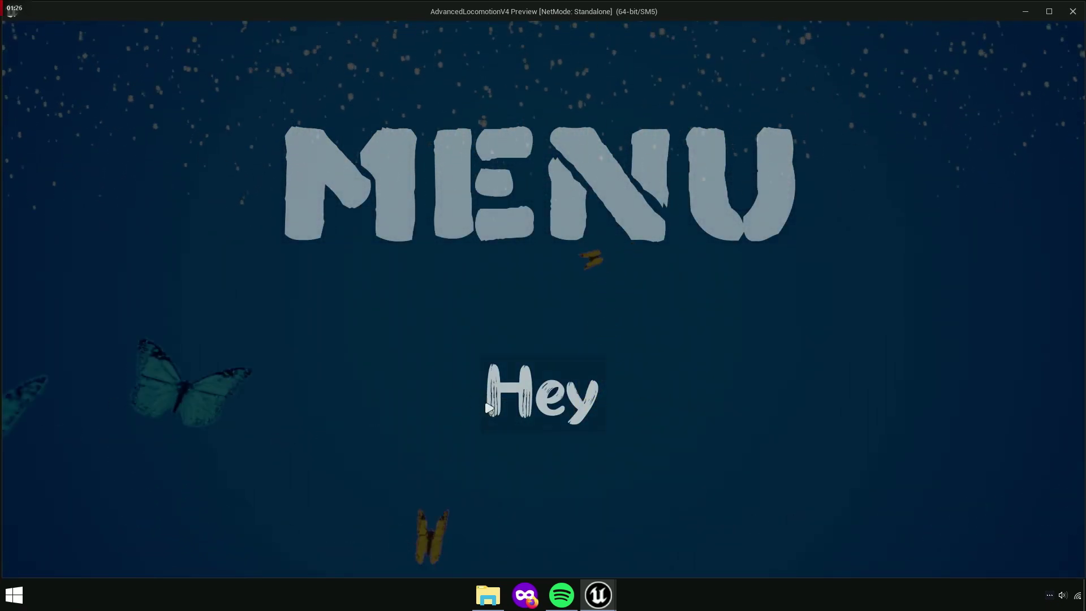
left_click(548, 410)
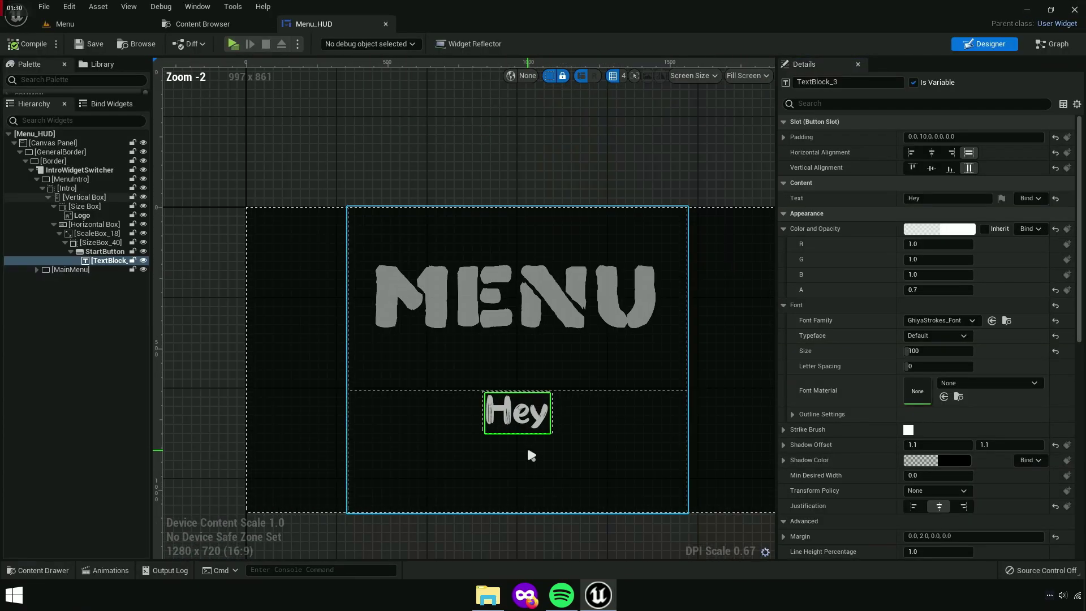
Expand Canvas Panel and GeneralBorder in the Hierarchy to show the MainMenu page
right_click_drag(530, 455, 465, 417)
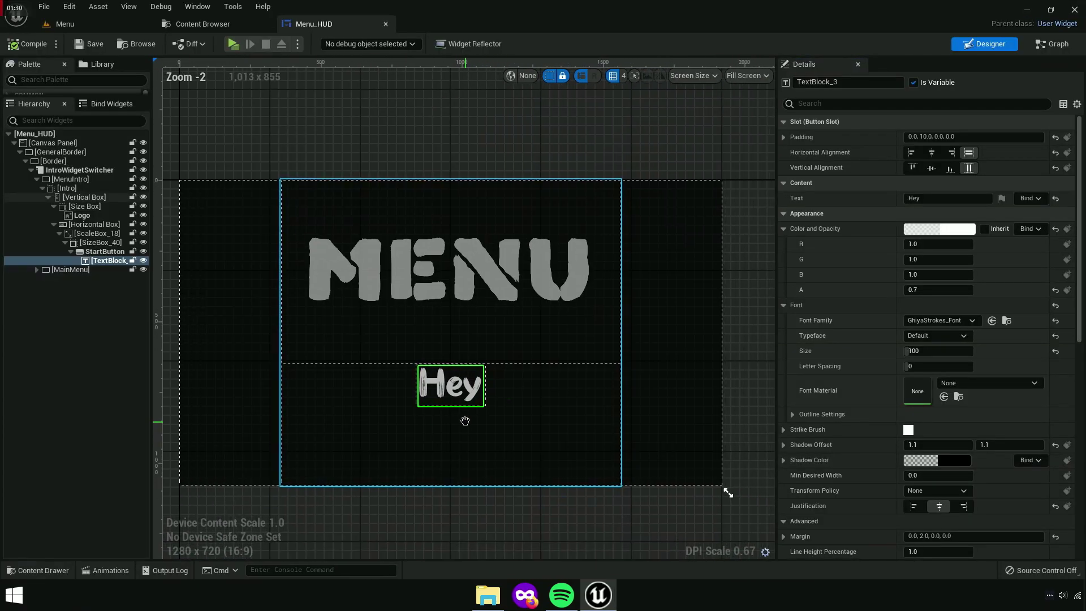
scroll(538, 453, "up", 1)
right_click_drag(538, 453, 492, 451)
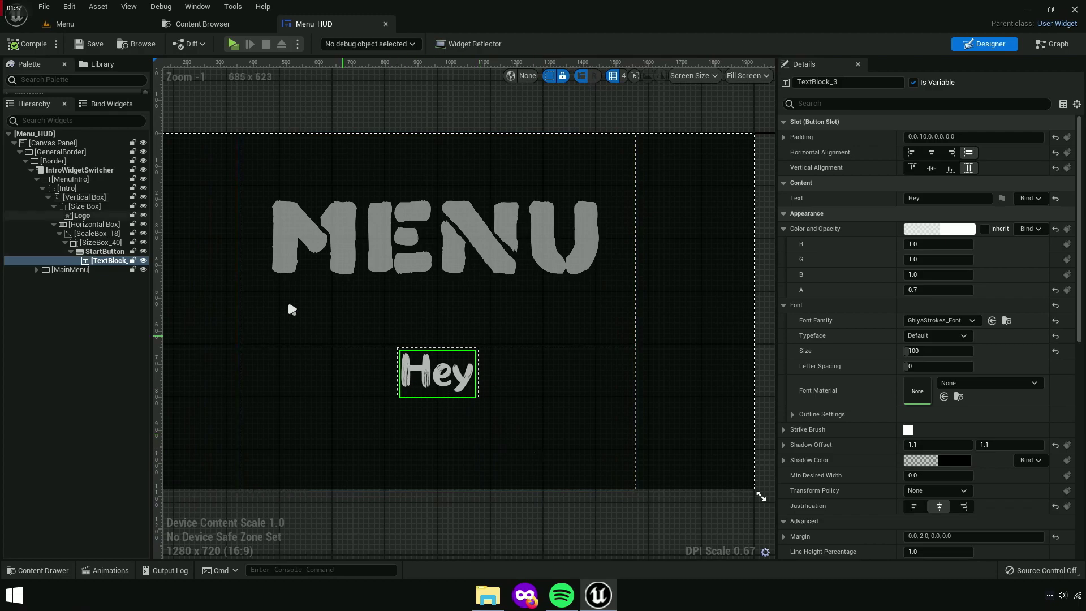
double_click(60, 145)
double_click(40, 145)
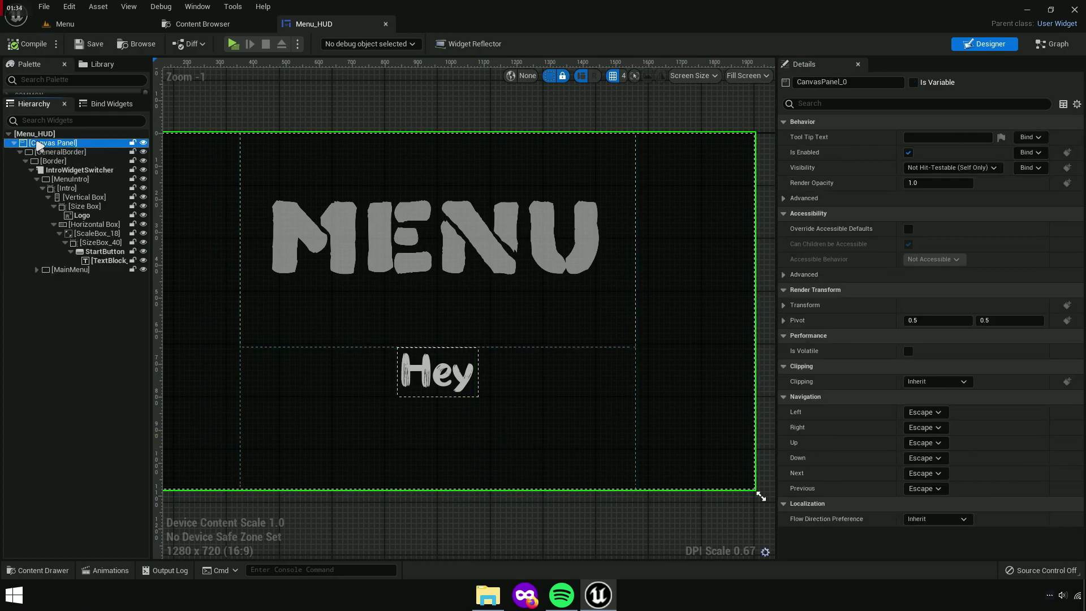
double_click(49, 154)
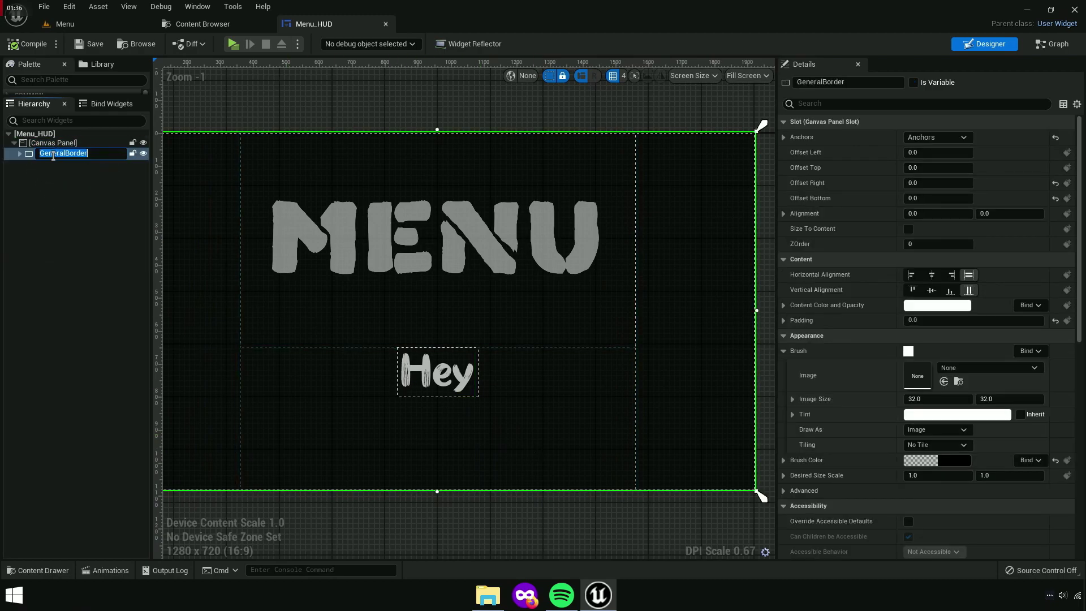
left_click(34, 167)
double_click(51, 153)
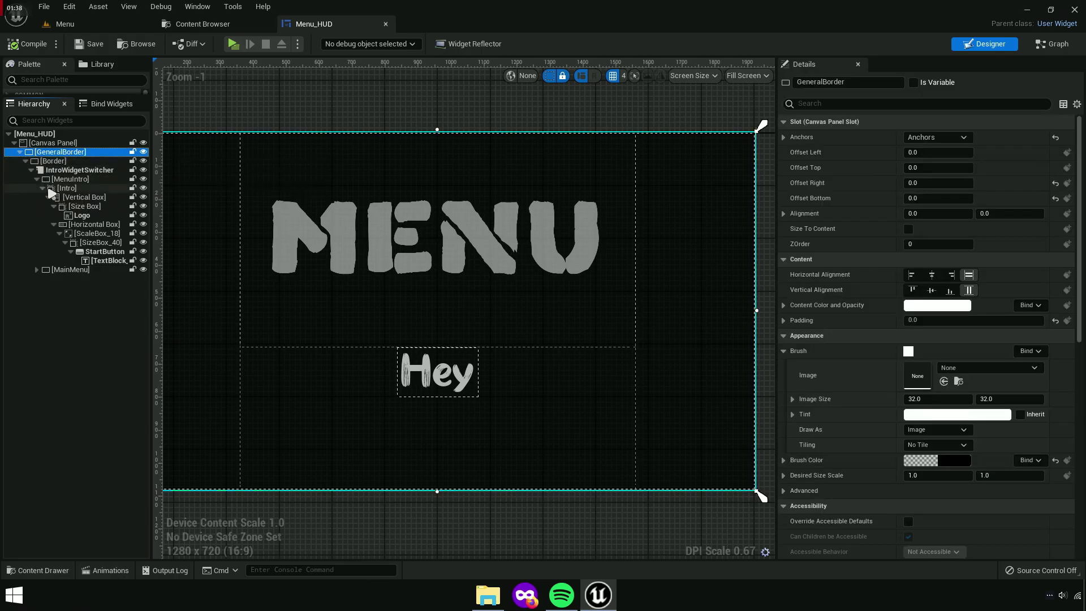
double_click(86, 180)
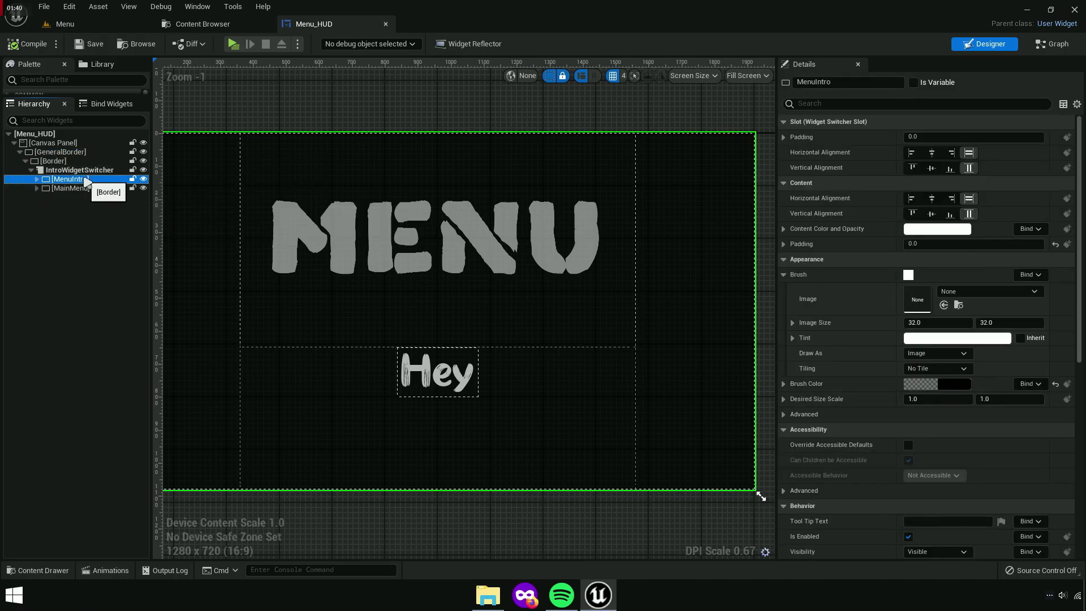
double_click(72, 189)
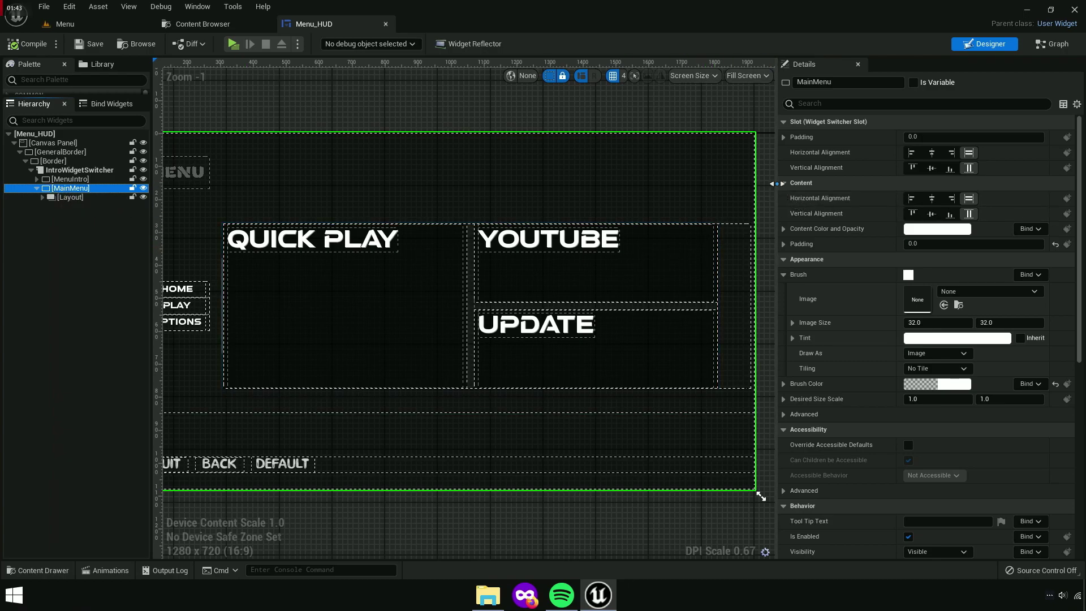
Reselect the MainMenu page and select its MENU logo button
left_click_drag(772, 183, 989, 226)
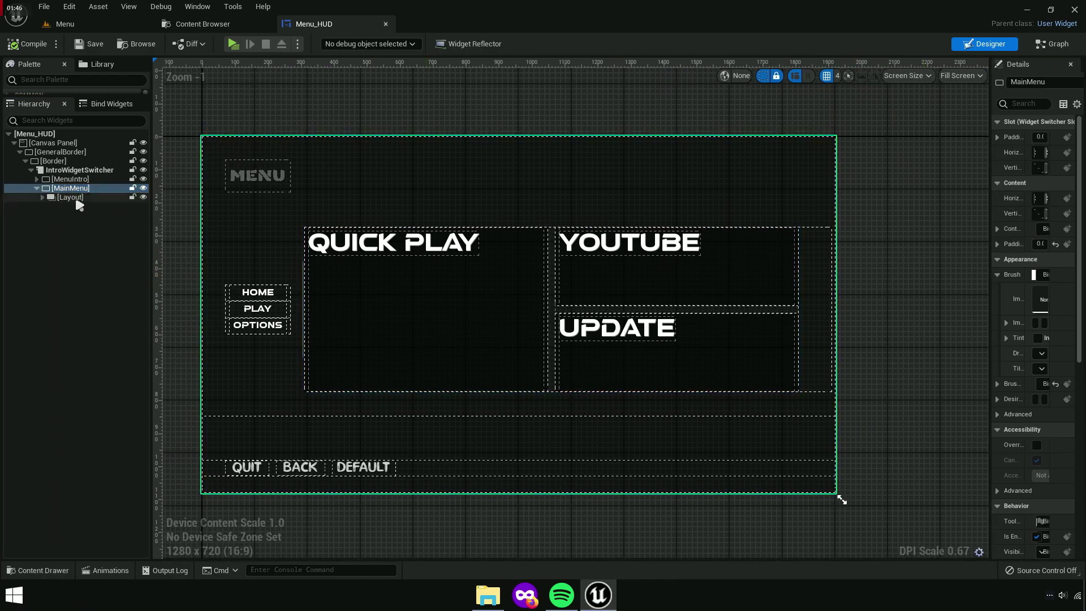
double_click(70, 197)
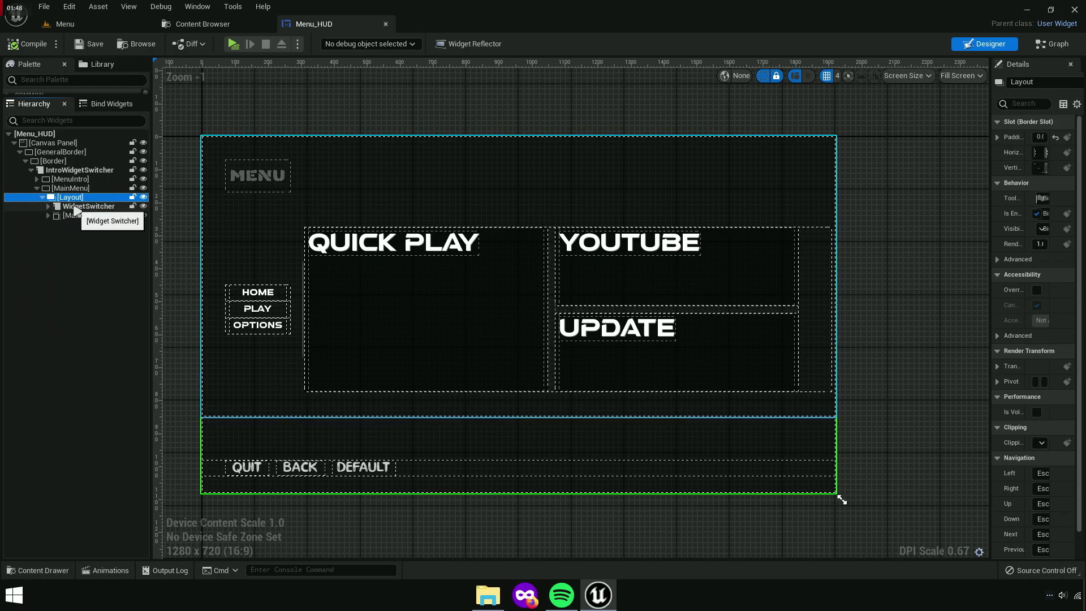
left_click(70, 189)
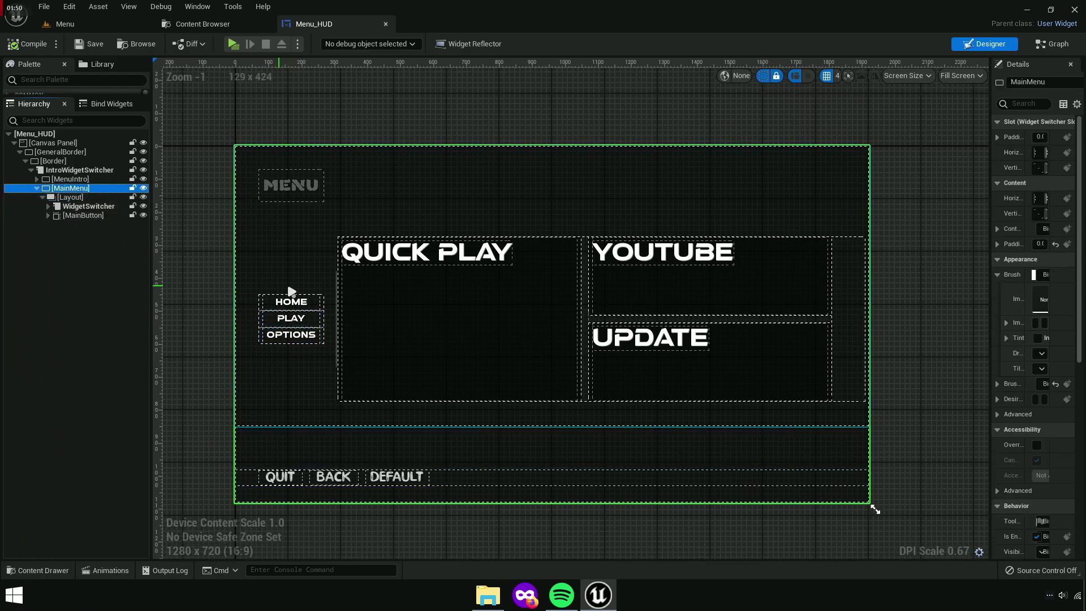
scroll(292, 291, "up", 1)
scroll(306, 271, "up", 1)
left_click(286, 165)
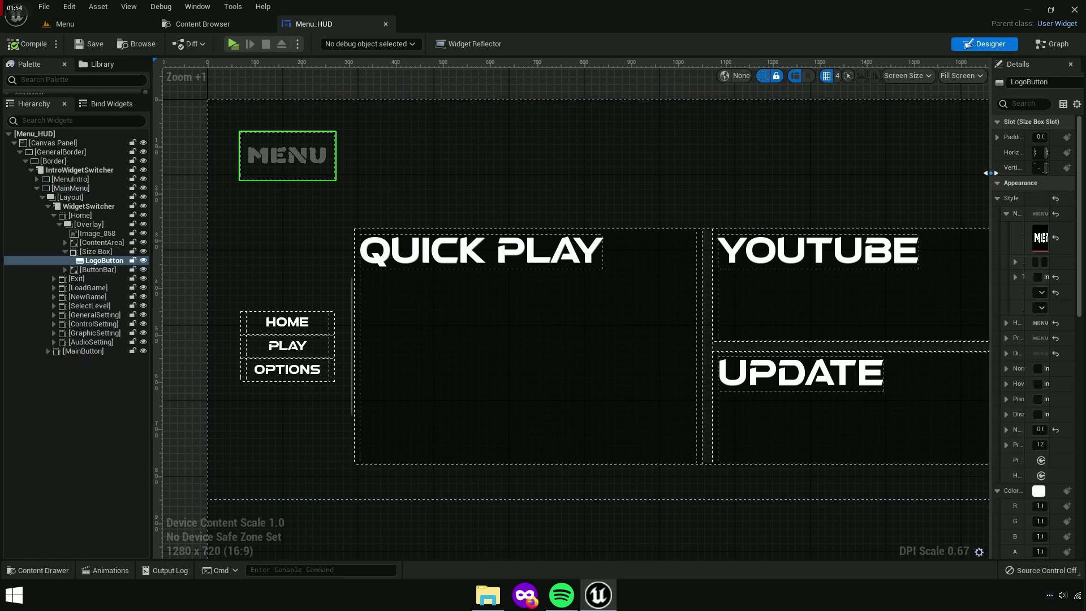
Set the logo button's Normal image to the Easy bow-and-arrow texture
left_click_drag(990, 173, 669, 187)
left_click(919, 231)
type("Logo")
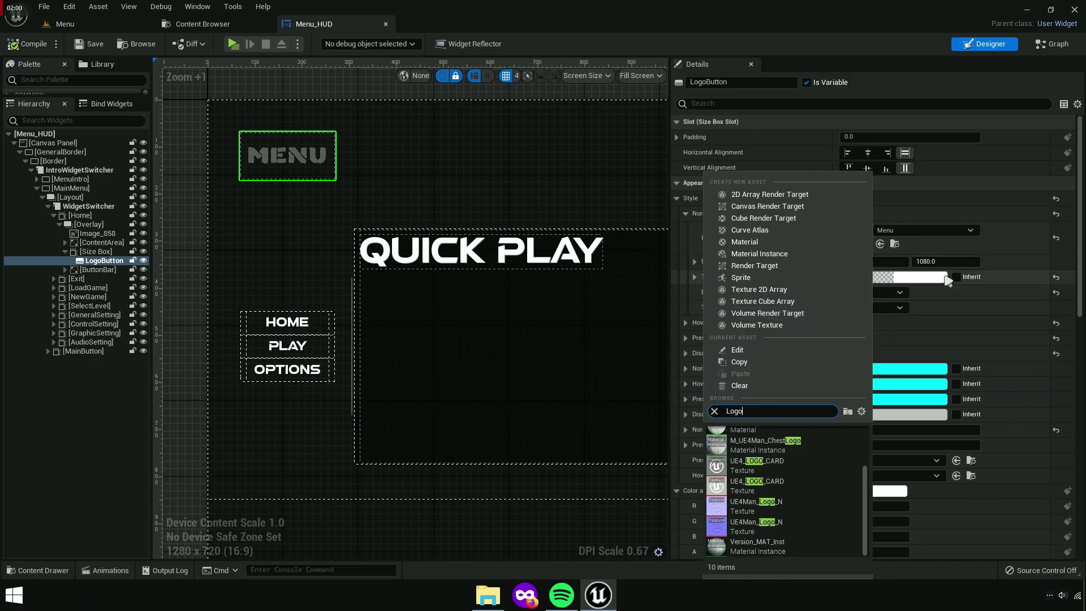
left_click(941, 245)
left_click(894, 245)
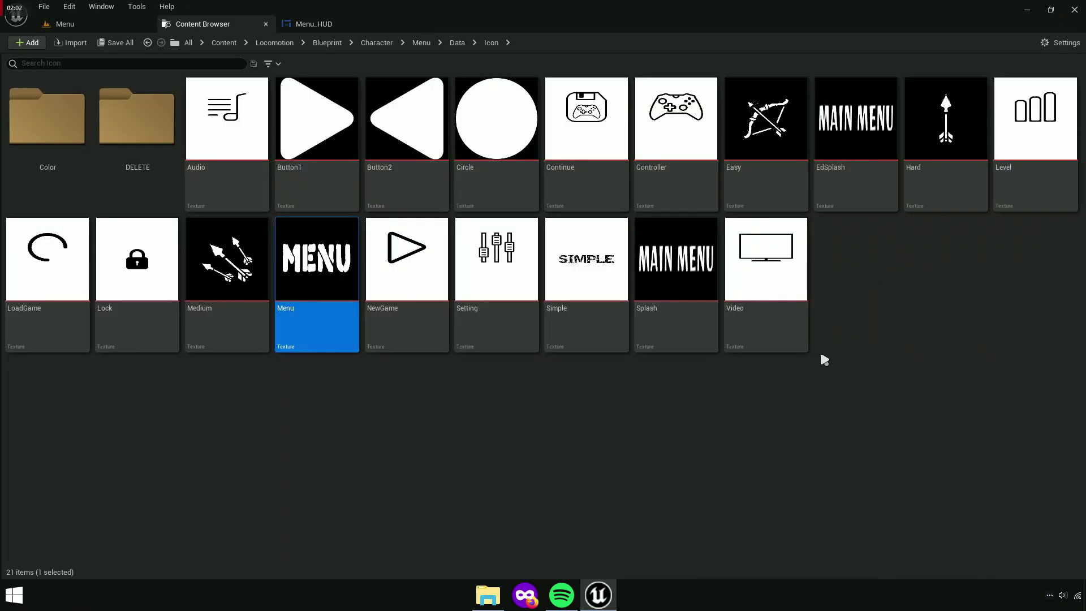
left_click(465, 397)
left_click(752, 162)
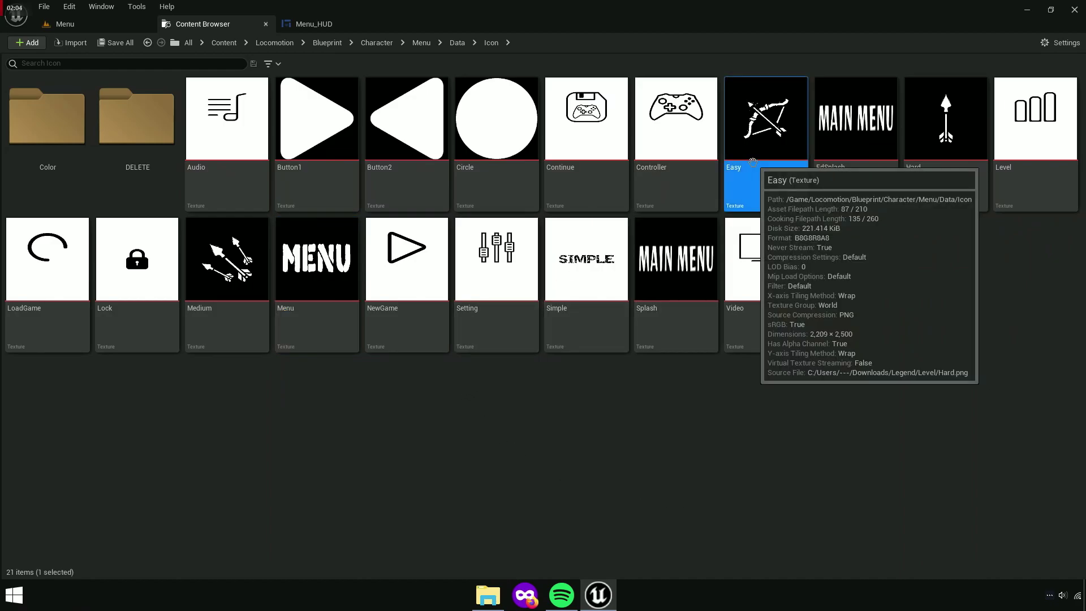
left_click(316, 24)
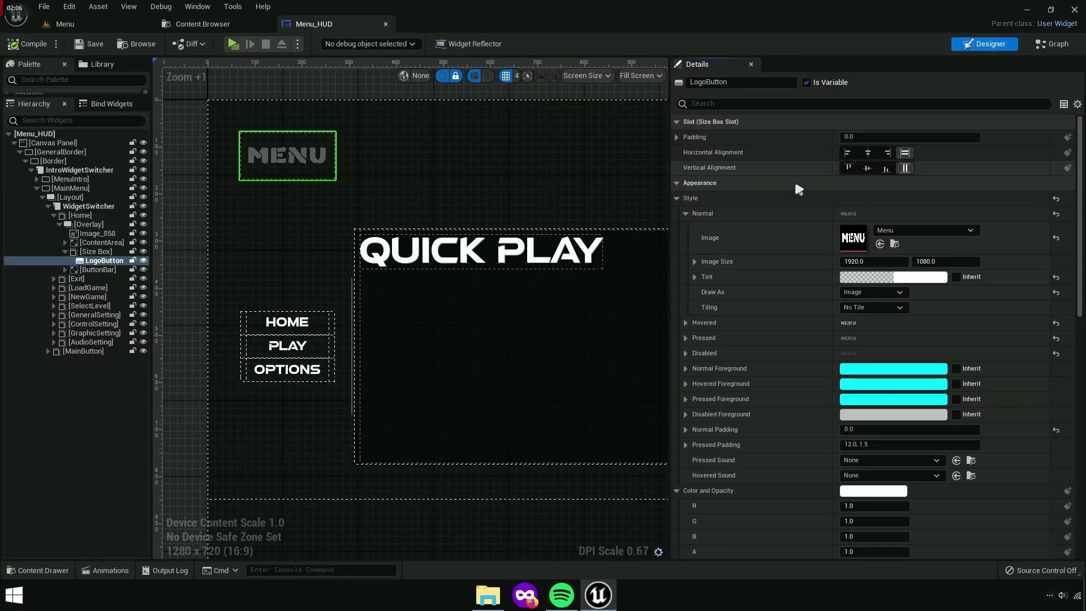
left_click(880, 244)
Narrow the logo's Size Box Width Override to about 98.7
scroll(237, 137, "up", 4)
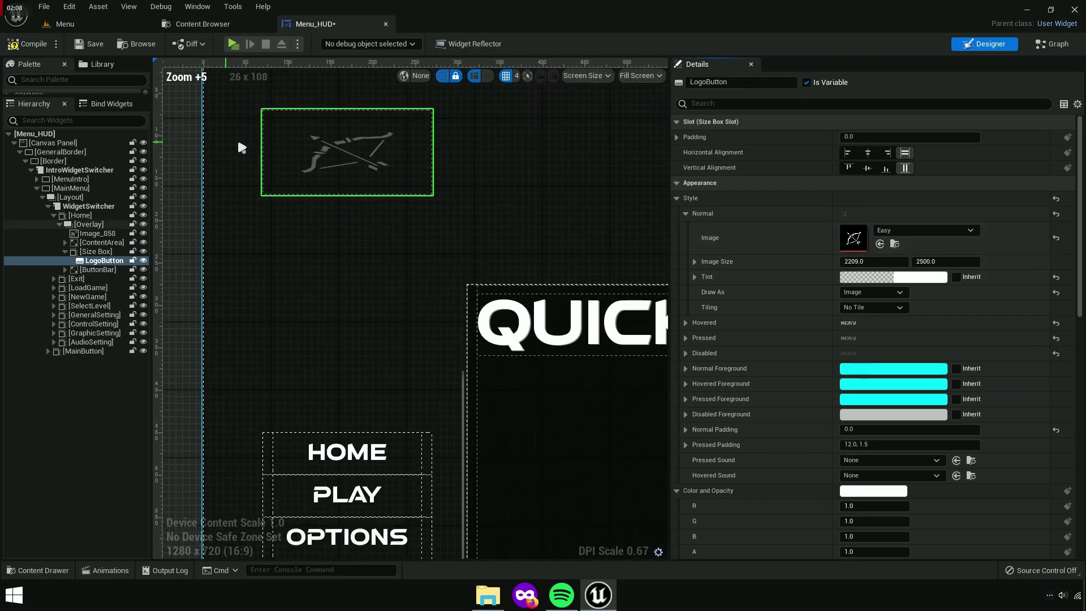
scroll(378, 138, "up", 3)
right_click_drag(379, 138, 406, 282)
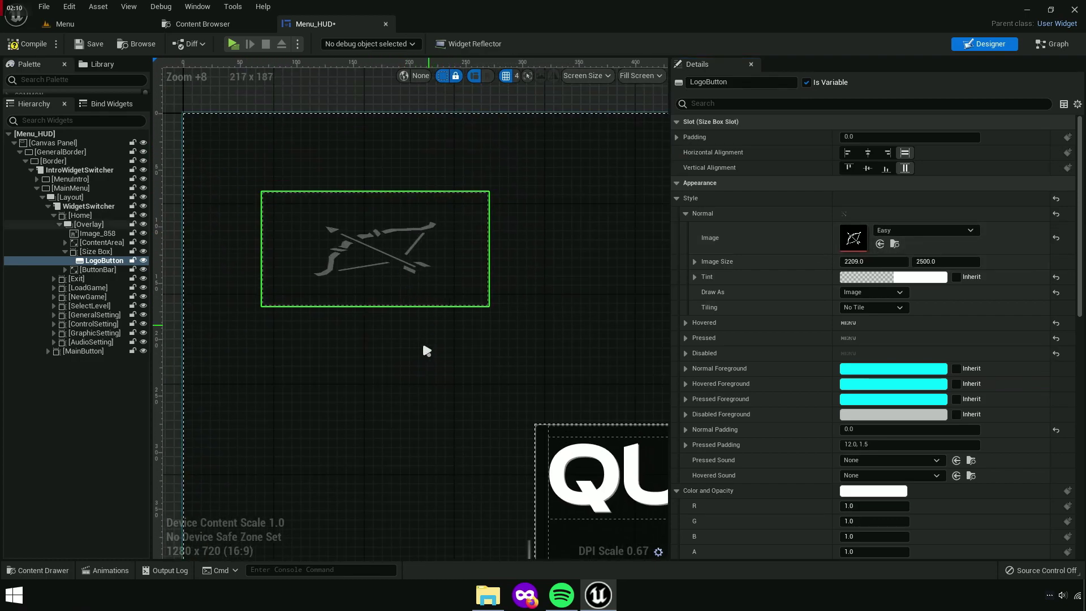
right_click_drag(427, 351, 438, 363)
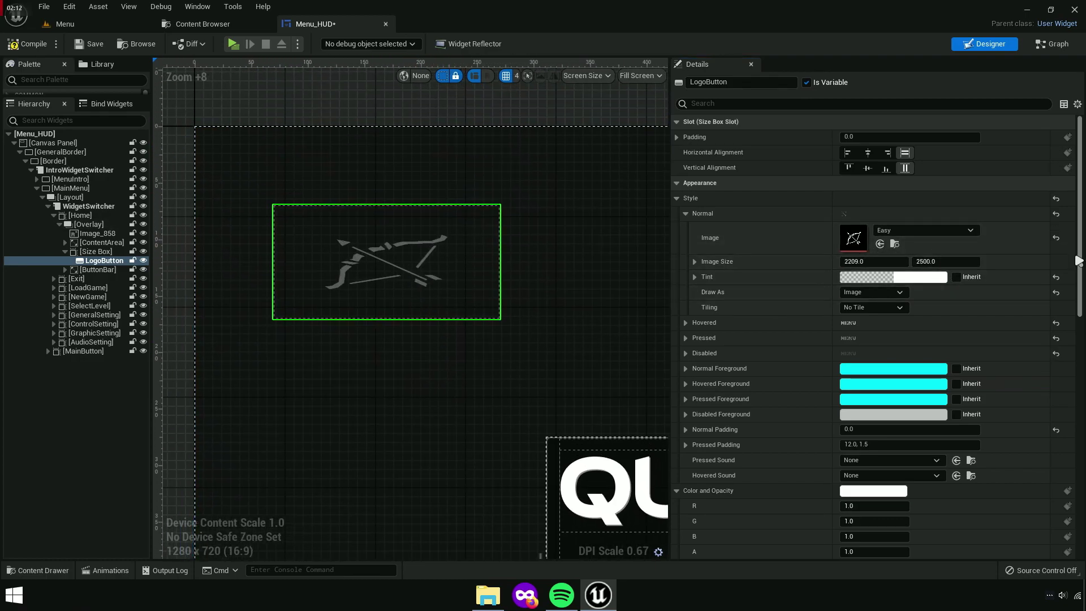
scroll(1082, 256, "down", 5)
scroll(1082, 256, "up", 5)
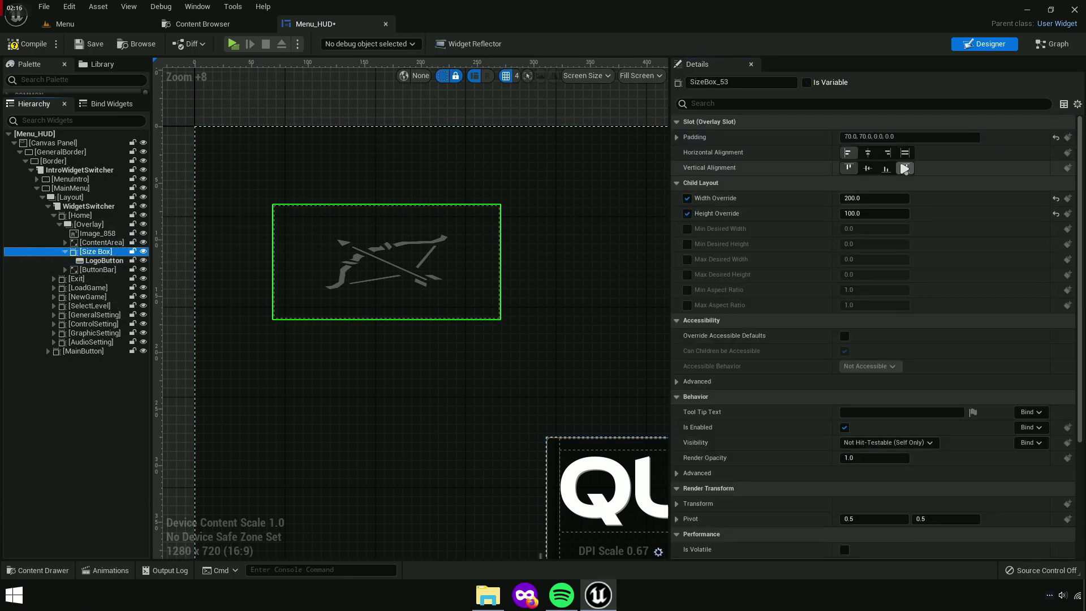
left_click_drag(874, 198, 860, 198)
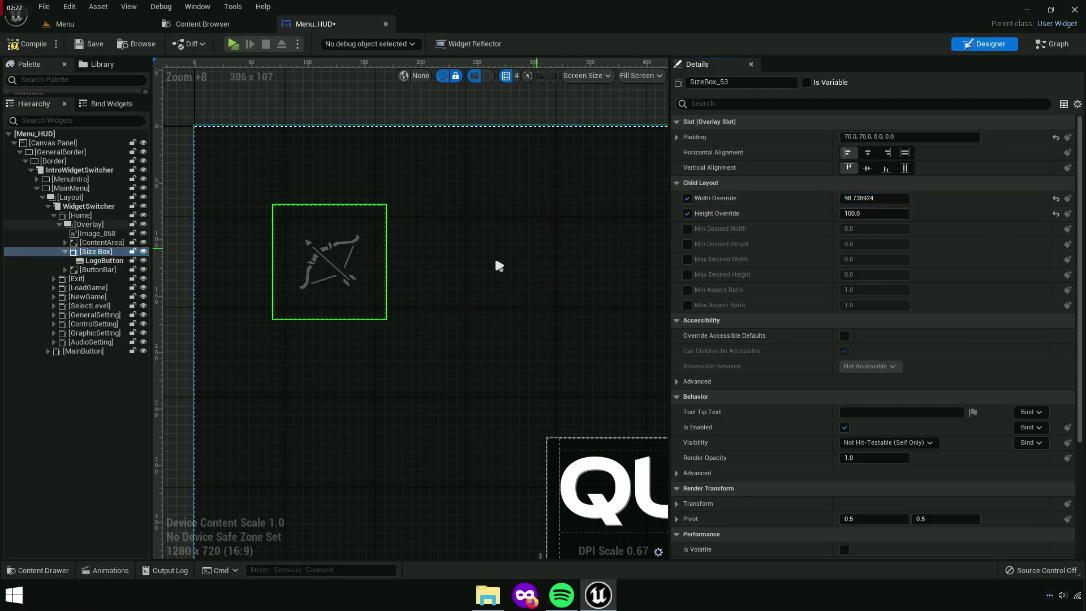
scroll(333, 291, "up", 3)
scroll(316, 234, "up", 2)
scroll(429, 378, "down", 5)
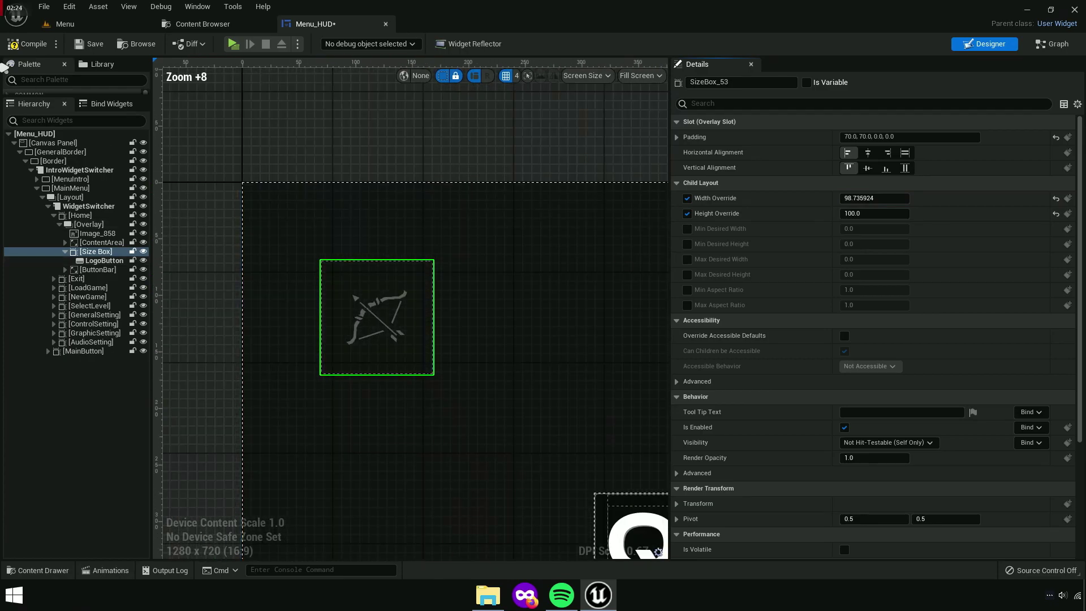
Save Menu_HUD and run a brief standalone preview of the bow-and-arrow main menu
left_click(95, 44)
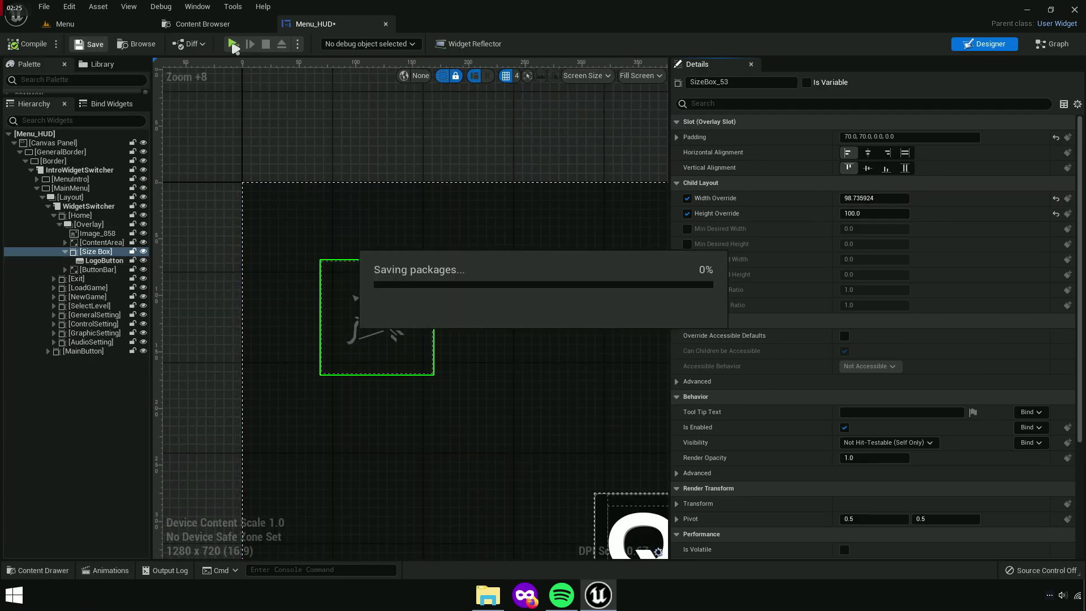
left_click(233, 44)
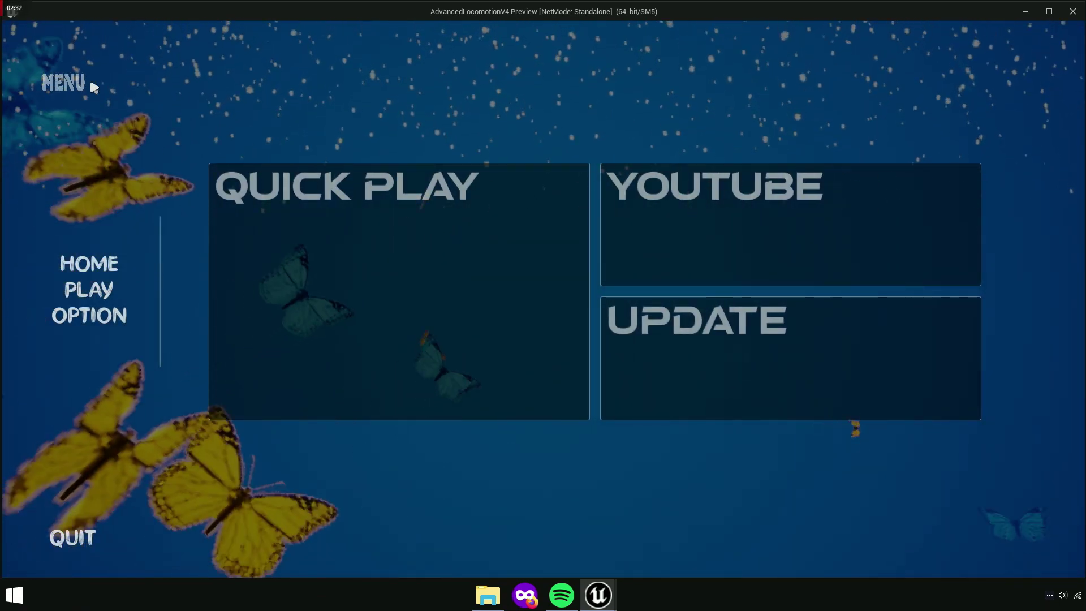
key("Escape")
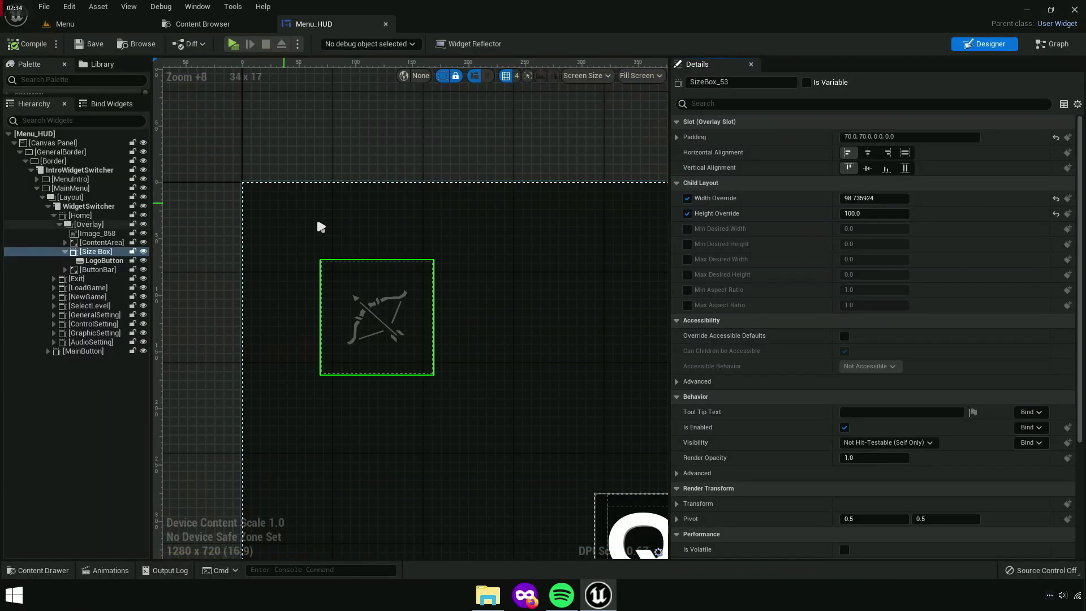
right_click_drag(459, 415, 416, 398)
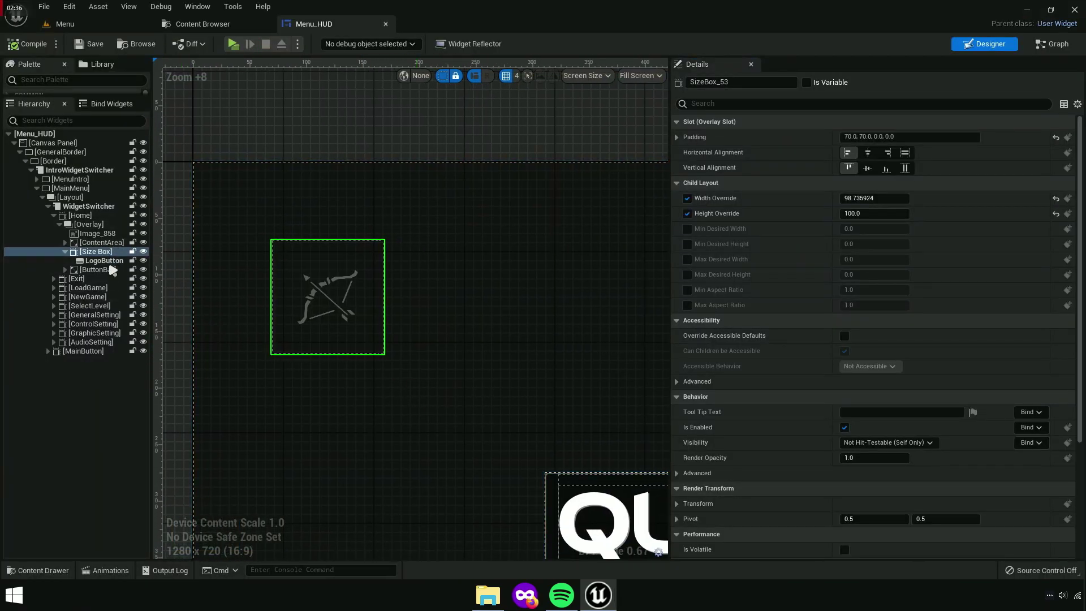
Assign the Easy icon texture to the logo button's Hovered image
left_click(105, 261)
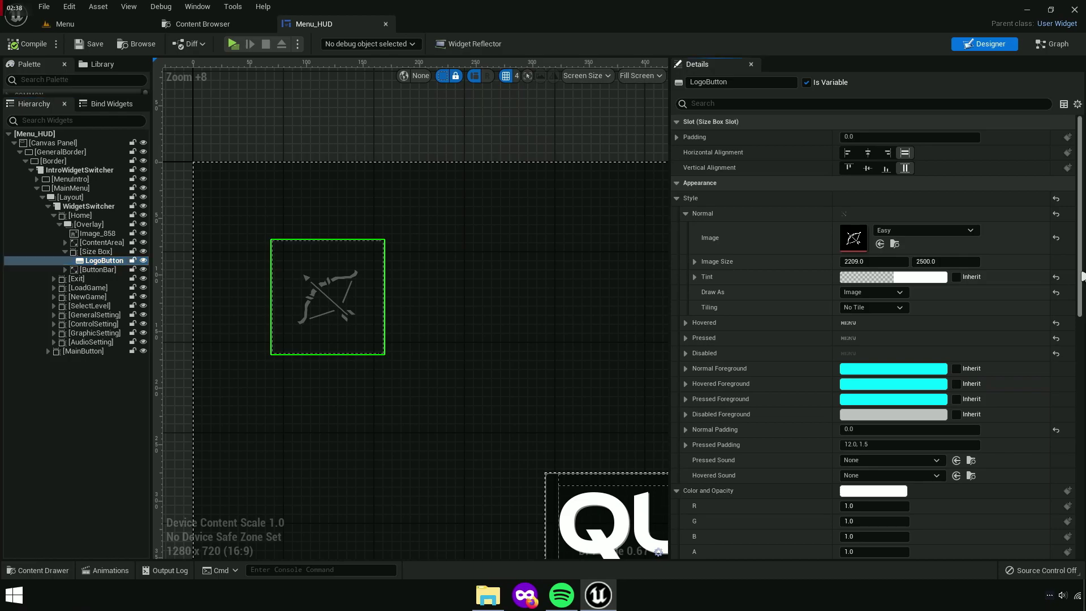
scroll(1081, 276, "down", 5)
scroll(1082, 275, "down", 5)
scroll(1082, 275, "down", 3)
scroll(1081, 275, "up", 15)
left_click(685, 323)
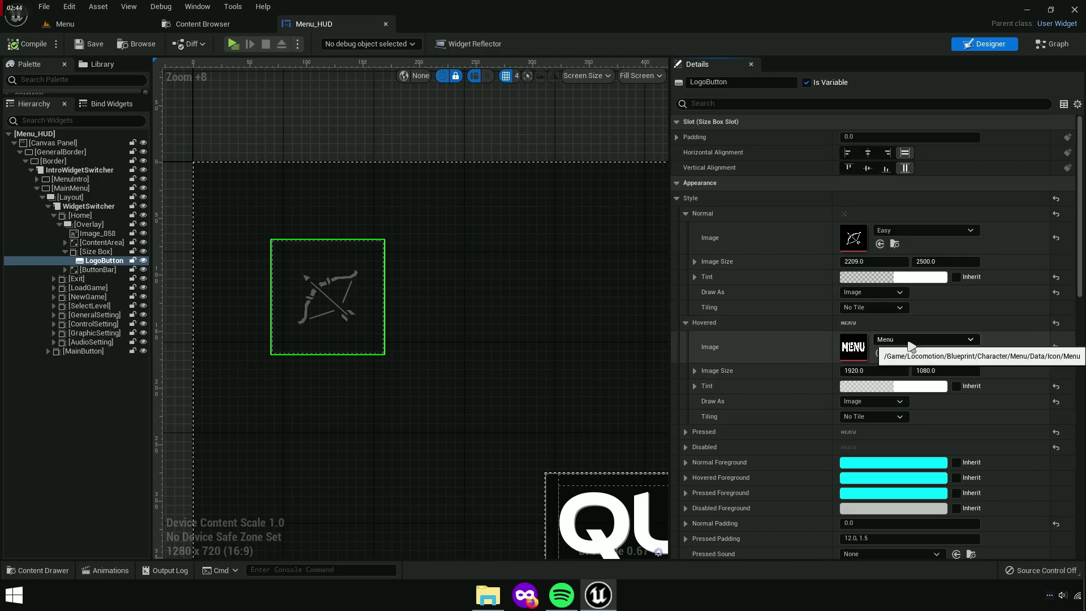
left_click(895, 354)
left_click(783, 153)
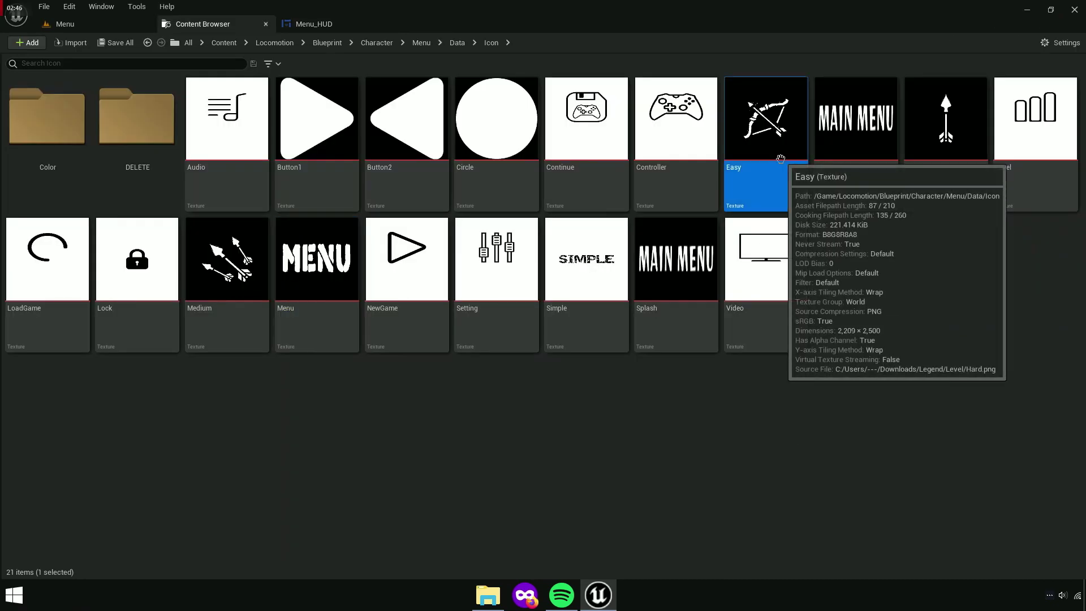
mouse_move(783, 153)
left_mouse_down()
mouse_move(310, 37)
mouse_move(853, 346)
left_mouse_up()
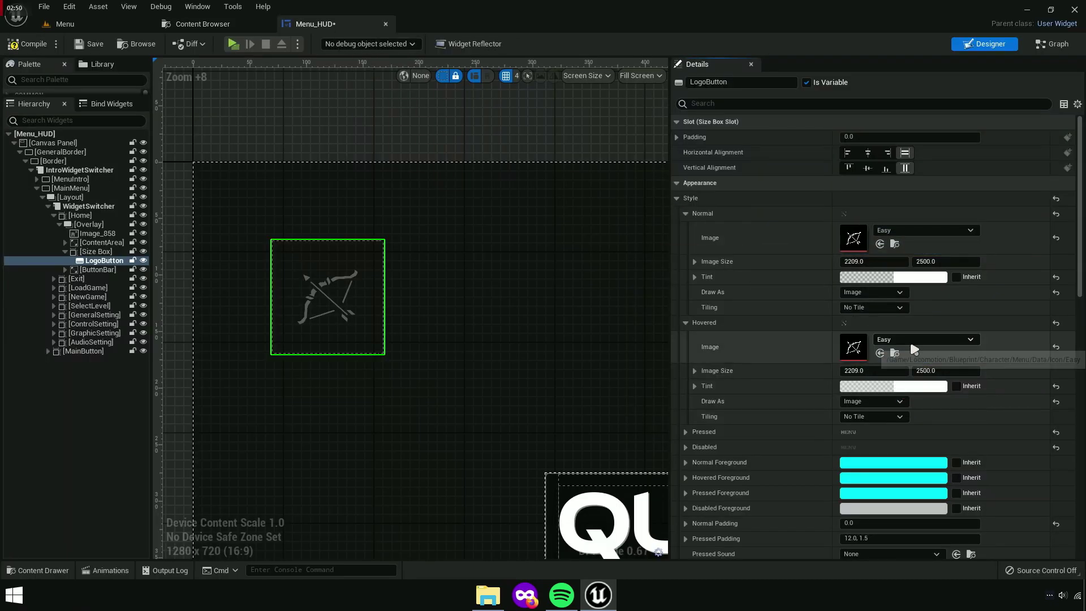
Apply Easy to the Pressed and Disabled images, then compile and save Menu_HUD
left_click(717, 430)
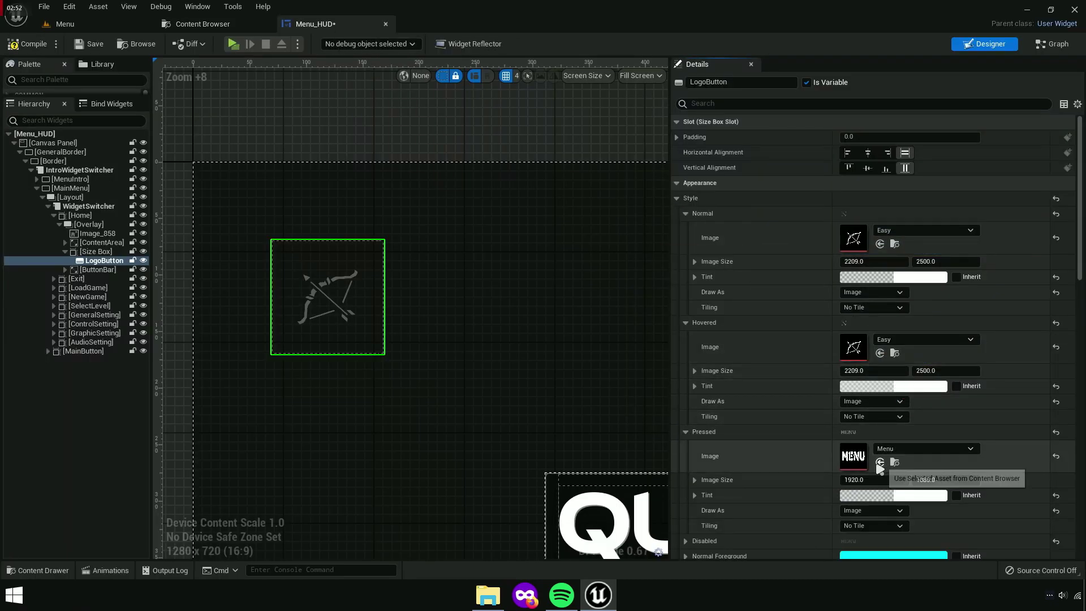
scroll(880, 465, "down", 3)
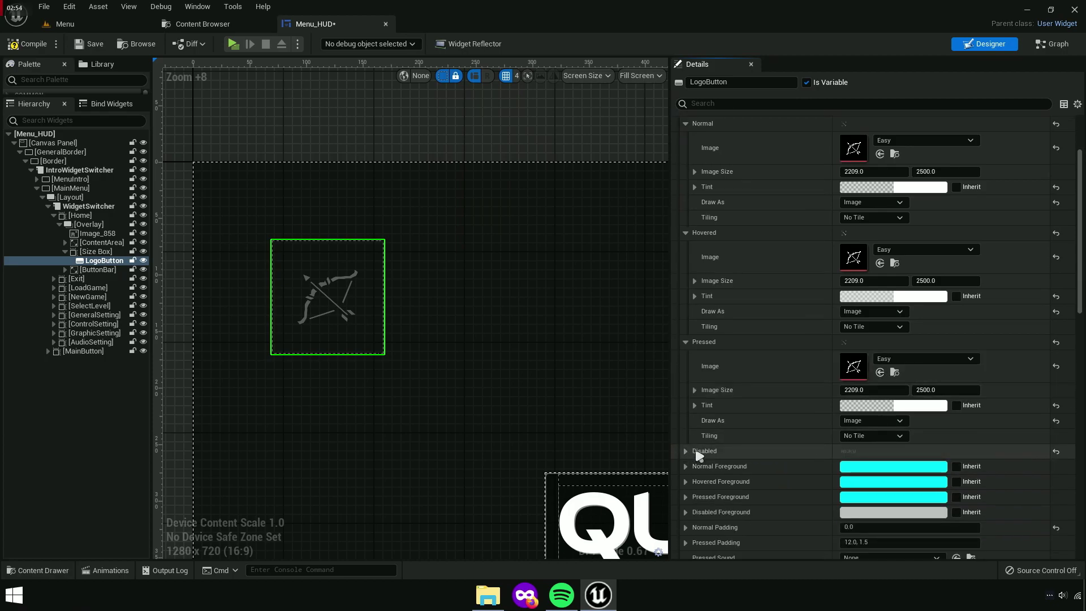
left_click(718, 451)
scroll(880, 483, "down", 3)
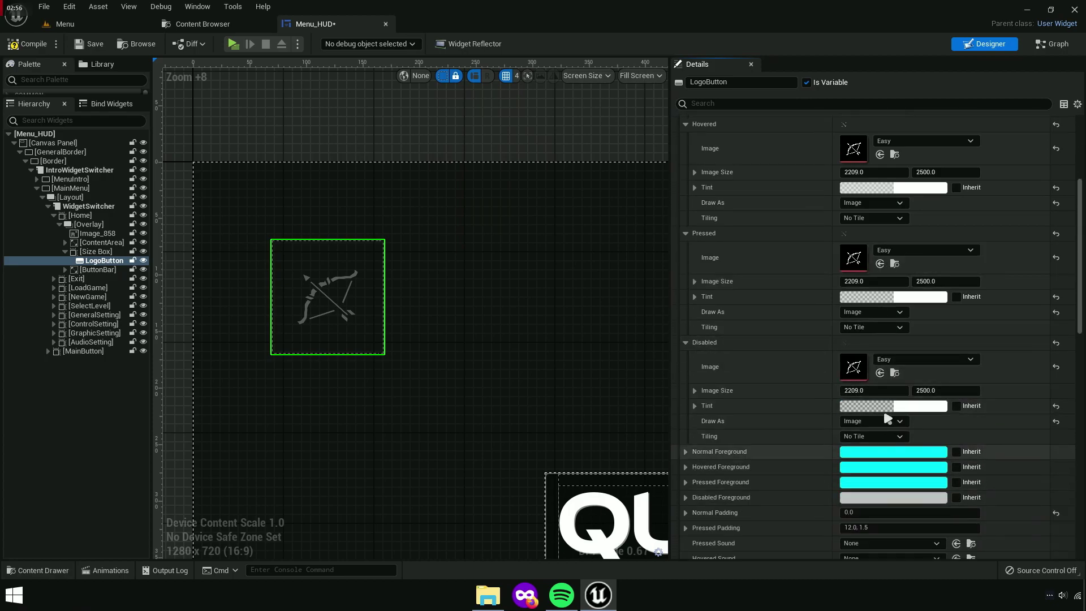
left_click(686, 452)
left_click(686, 451)
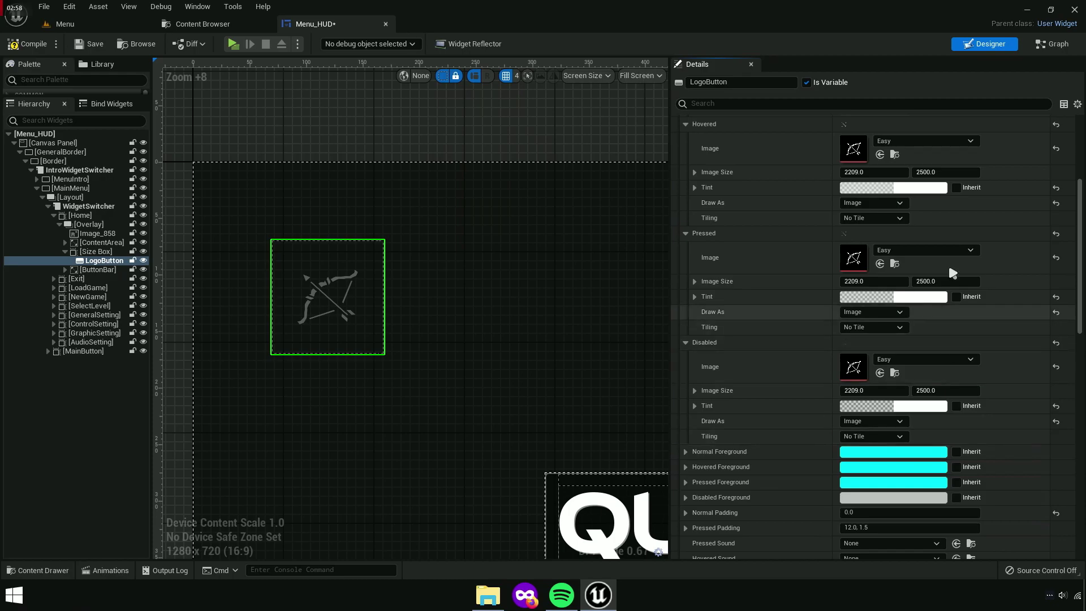
scroll(921, 277, "up", 3)
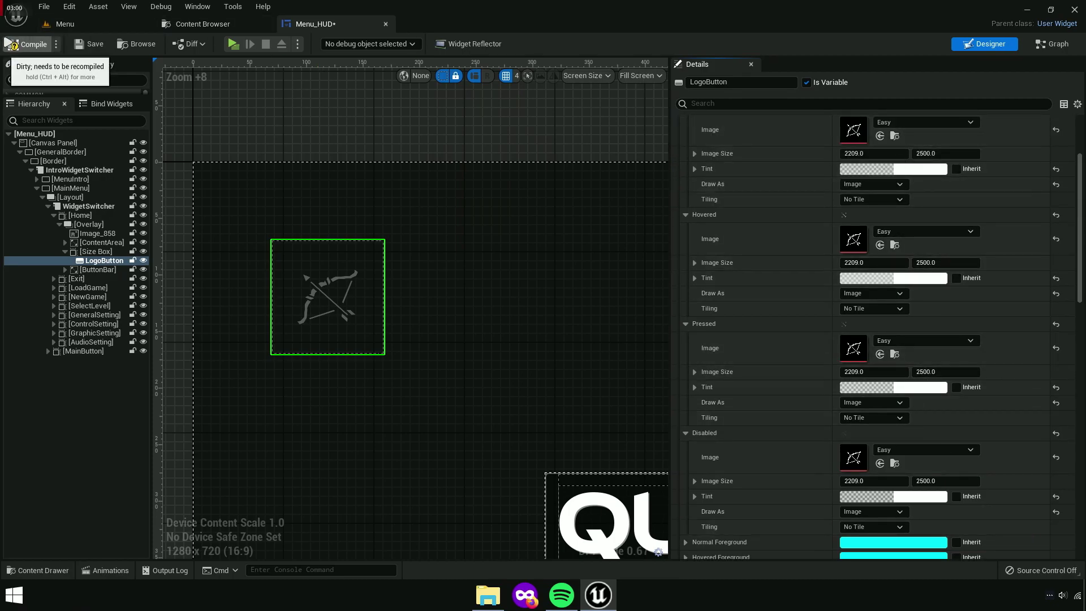
left_click(89, 44)
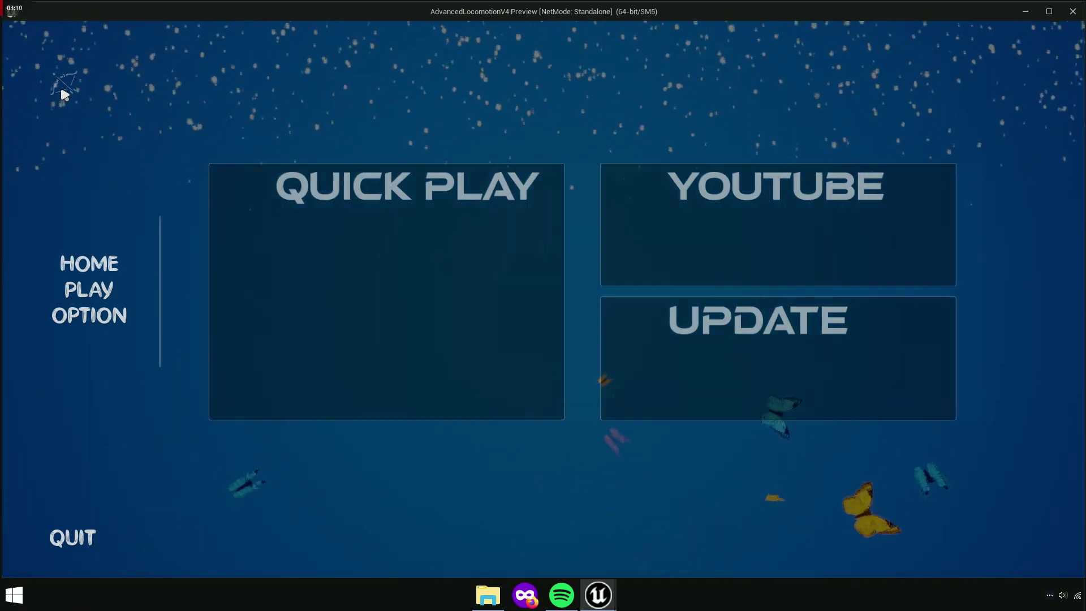
key("Escape")
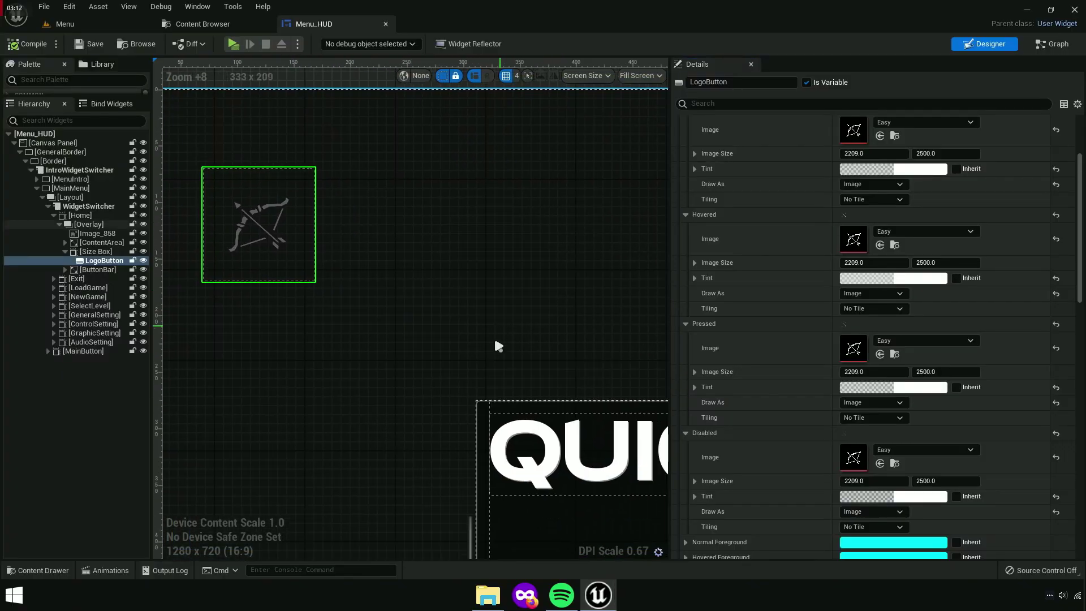
Bring the HOME/PLAY/OPTIONS buttons into view on the Menu_HUD canvas and select the HomeHUD panel
scroll(402, 326, "down", 2)
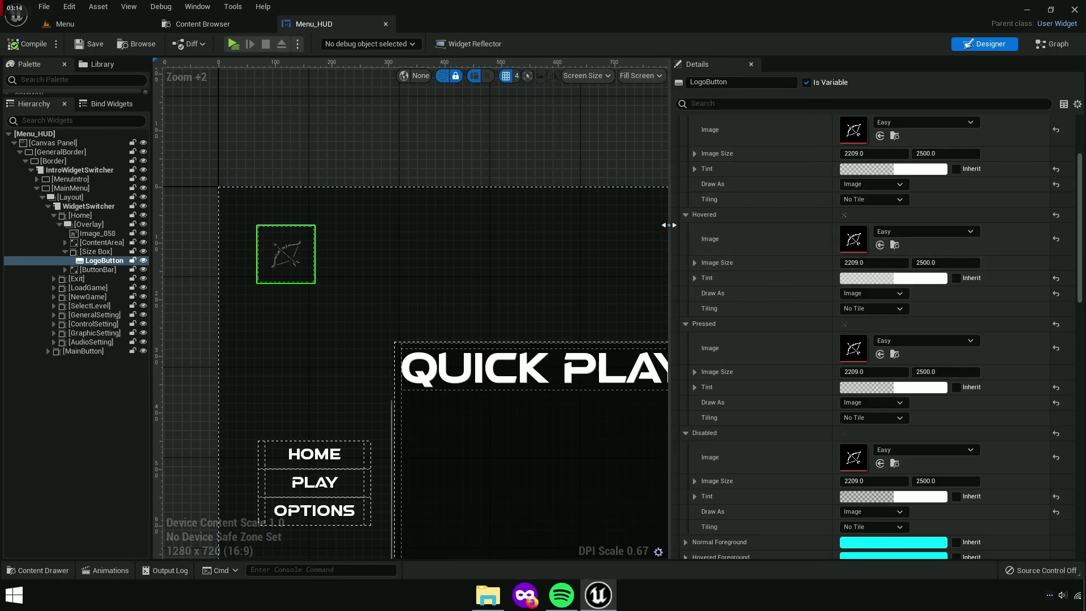
left_click_drag(666, 224, 959, 282)
scroll(571, 356, "down", 3)
scroll(359, 283, "up", 4)
right_click_drag(244, 229, 308, 255)
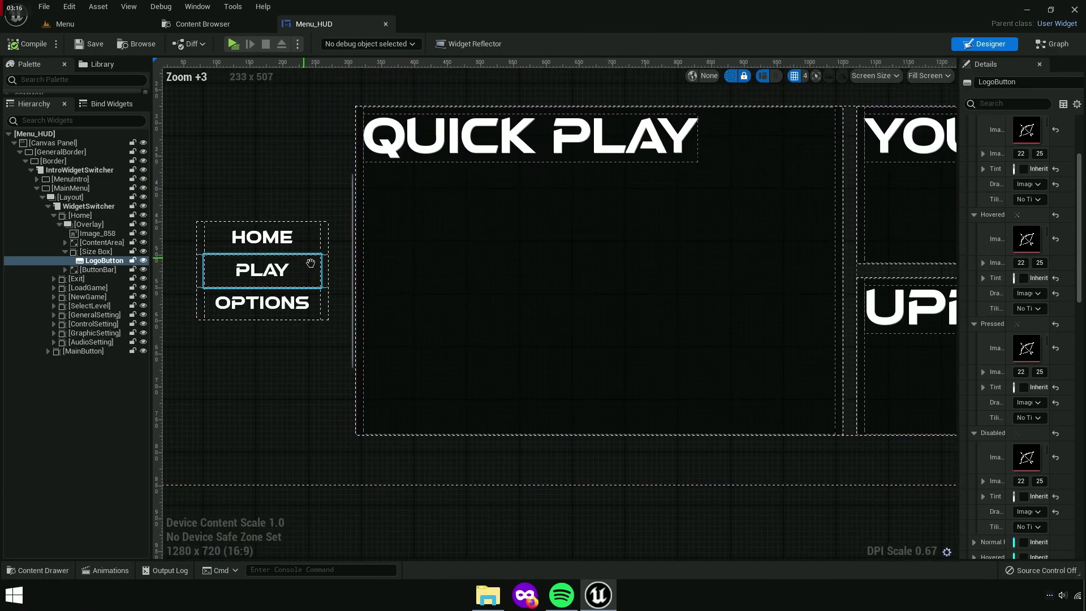
scroll(344, 189, "down", 2)
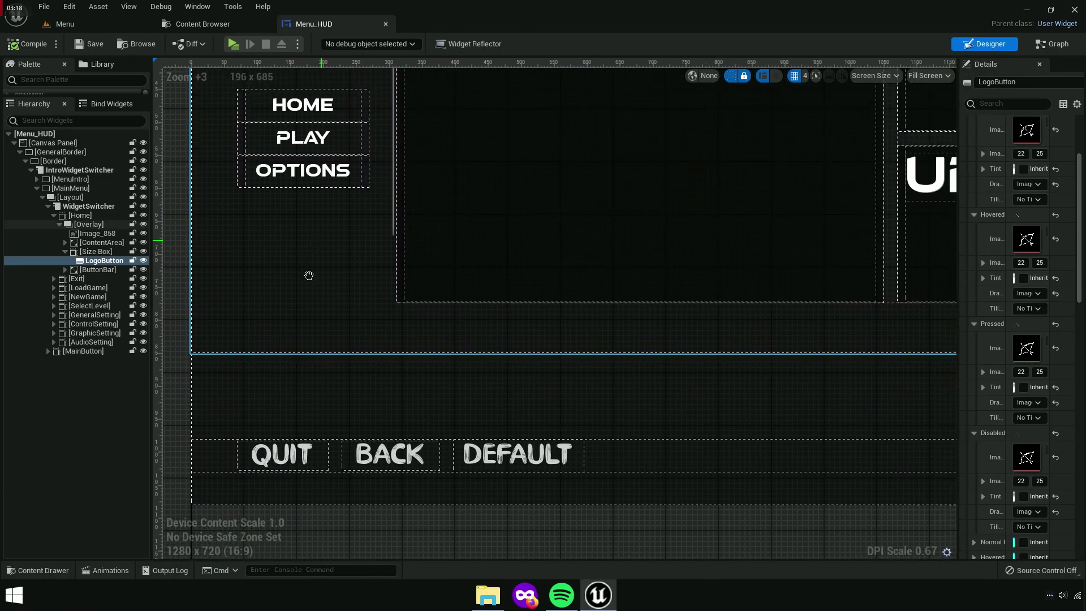
scroll(495, 242, "up", 2)
left_click(494, 242)
right_click_drag(509, 243, 492, 306)
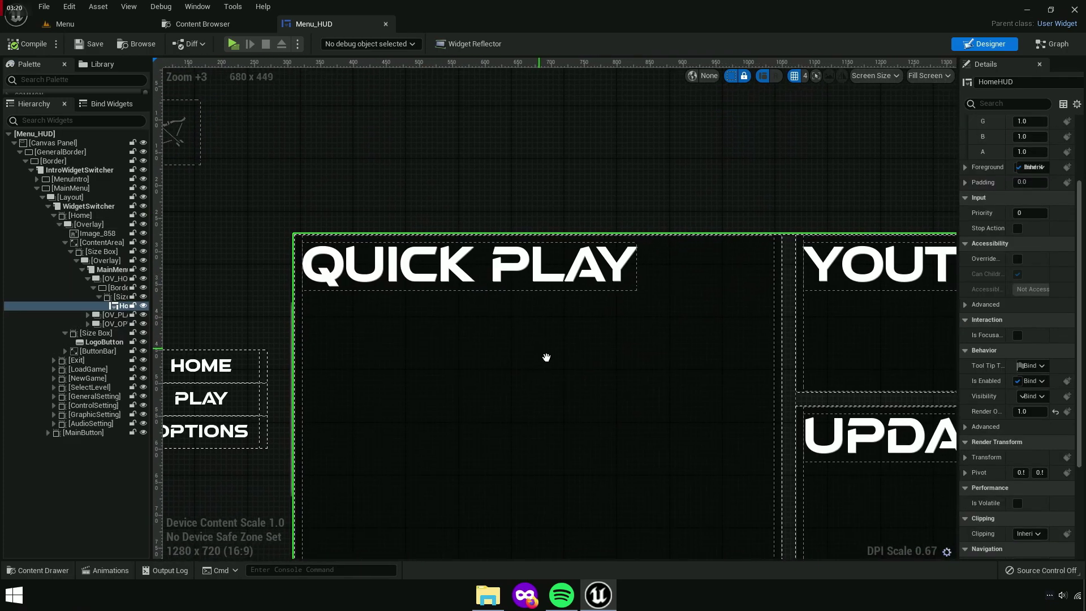
Open the HomeHUD widget blueprint from the Hierarchy and dock it beside Menu_HUD
left_click_drag(959, 218, 812, 220)
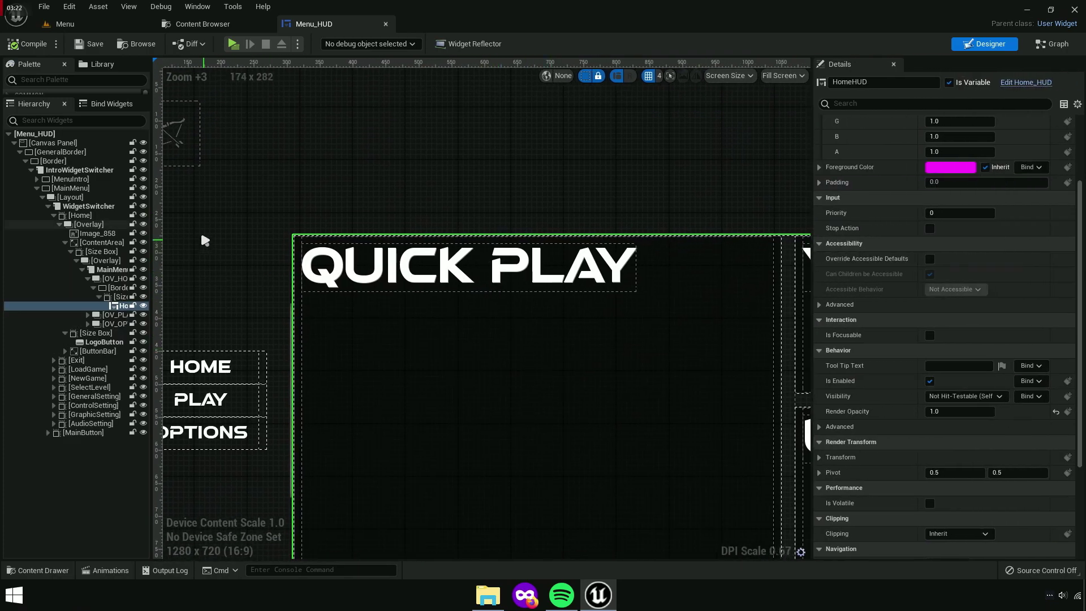
scroll(651, 342, "down", 2)
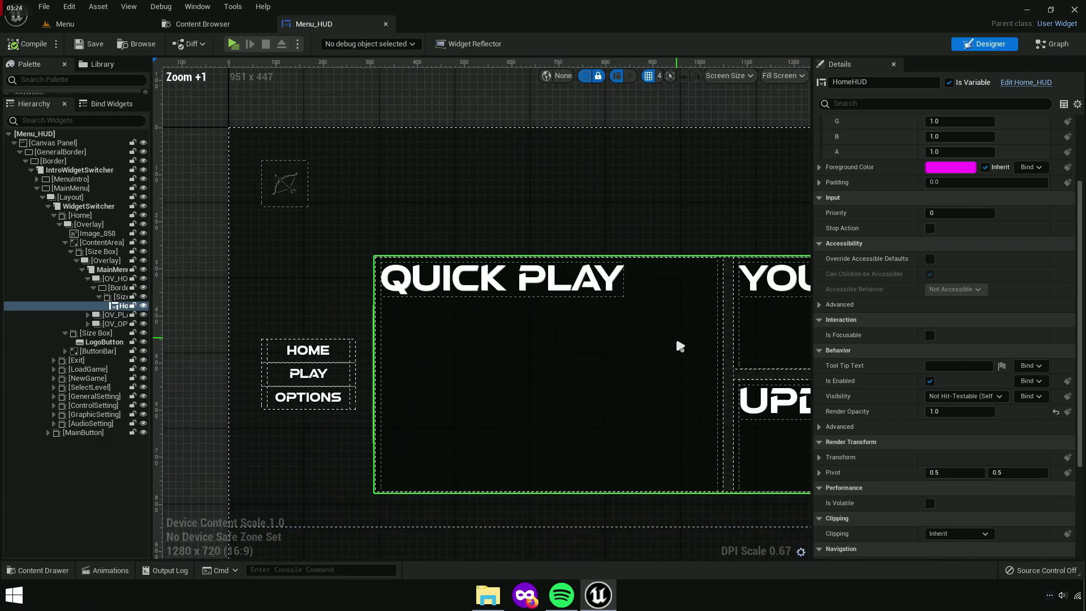
scroll(609, 336, "down", 1)
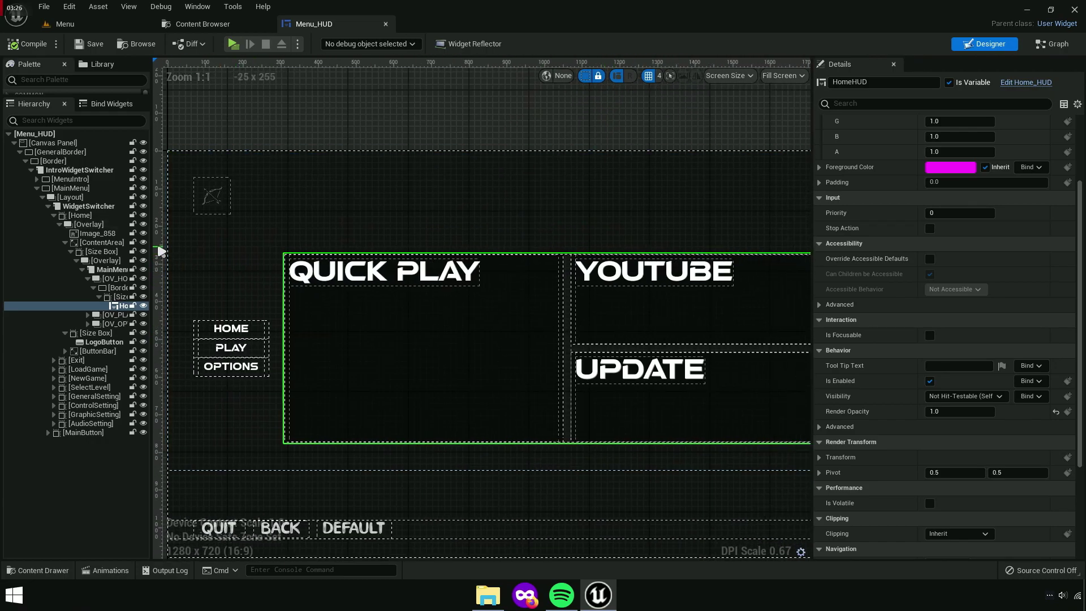
left_click_drag(152, 242, 221, 242)
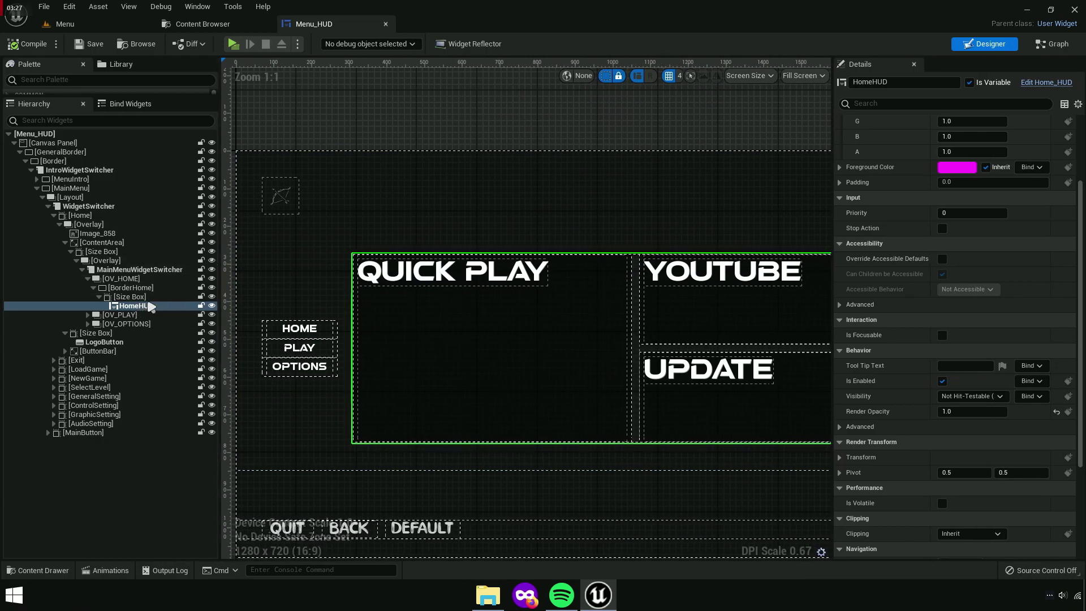
right_click(146, 309)
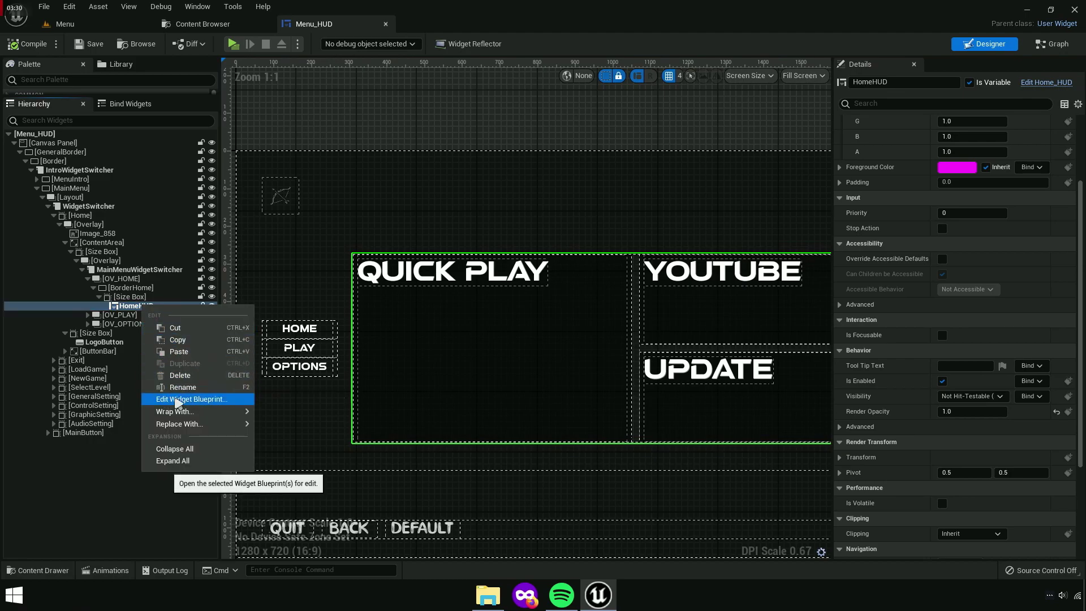
left_click(215, 400)
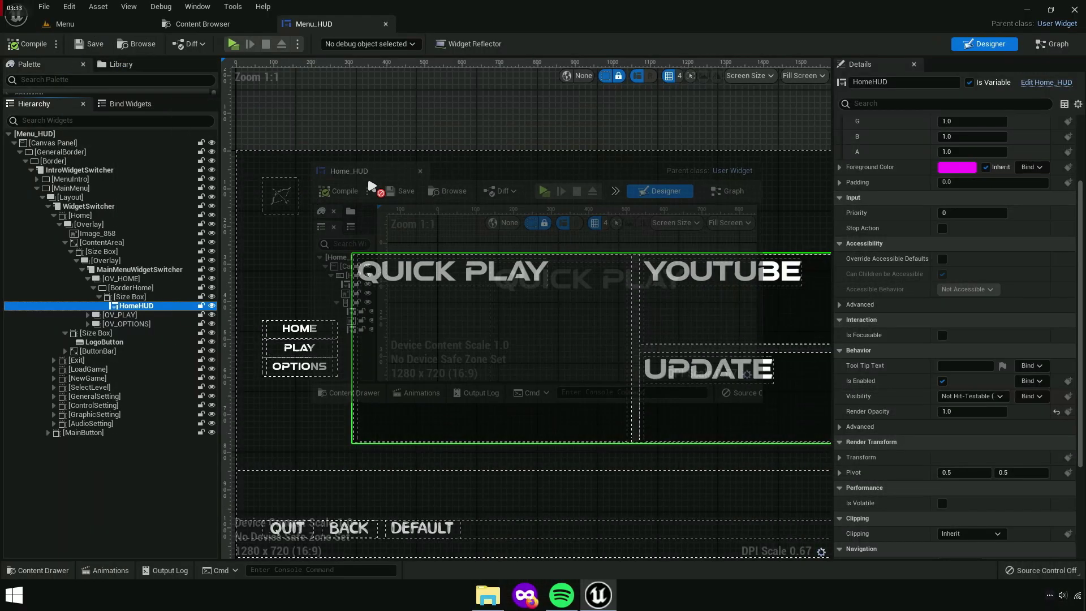
left_click_drag(368, 182, 461, 31)
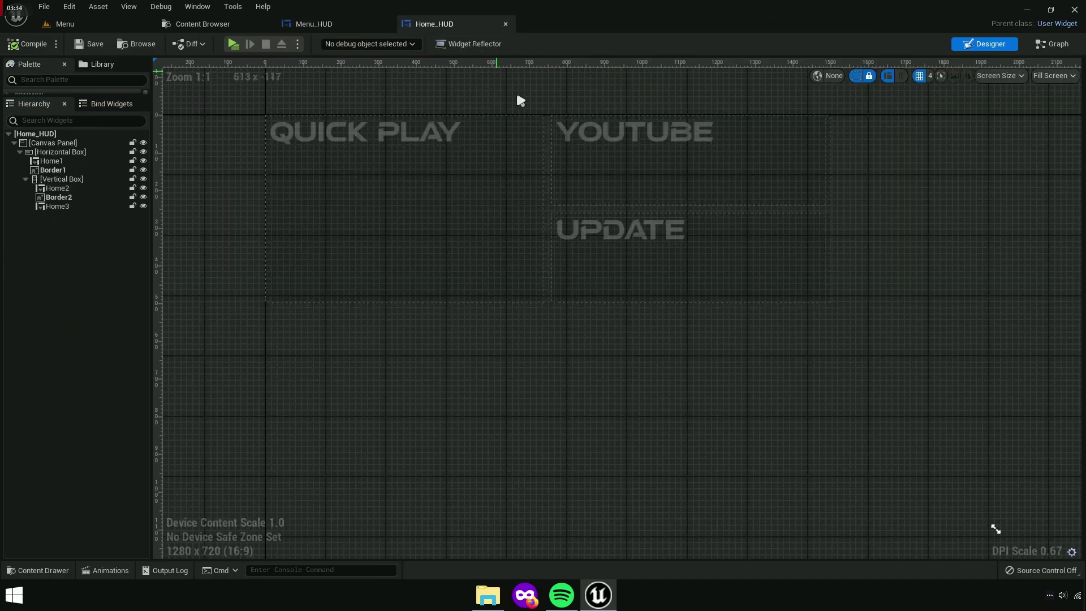
Select the Quick Play panel Home1 and open its widget blueprint for editing
left_click(411, 251)
scroll(378, 226, "up", 3)
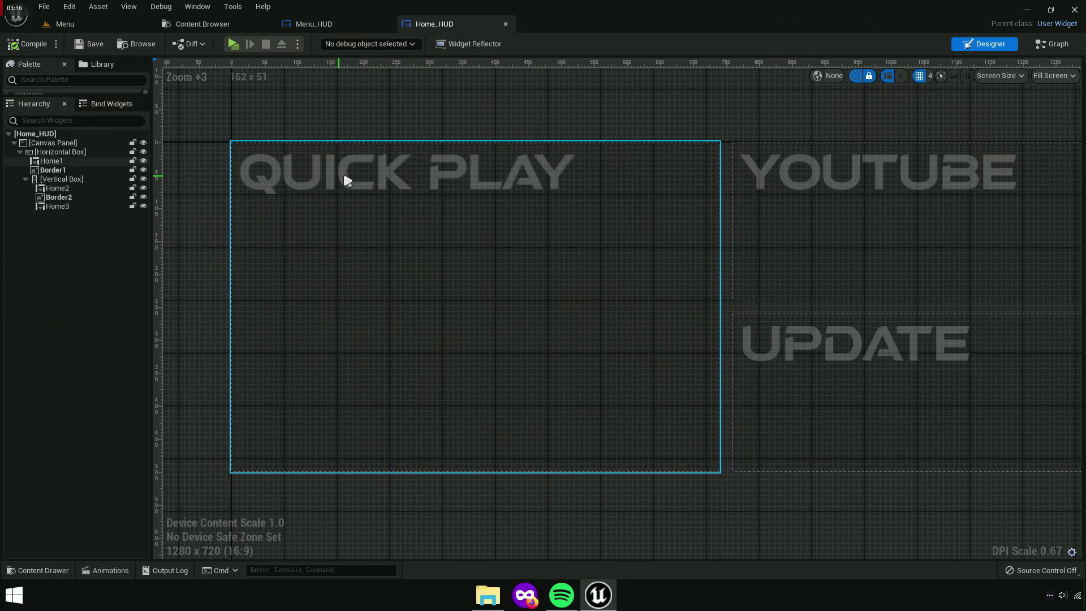
left_click(327, 182)
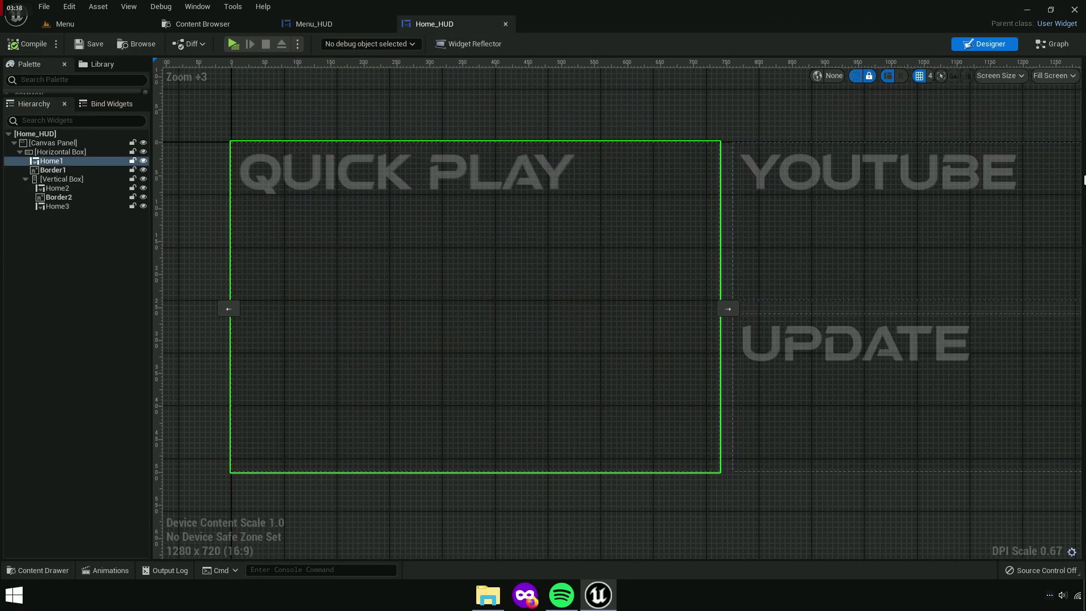
left_click_drag(1057, 180, 732, 181)
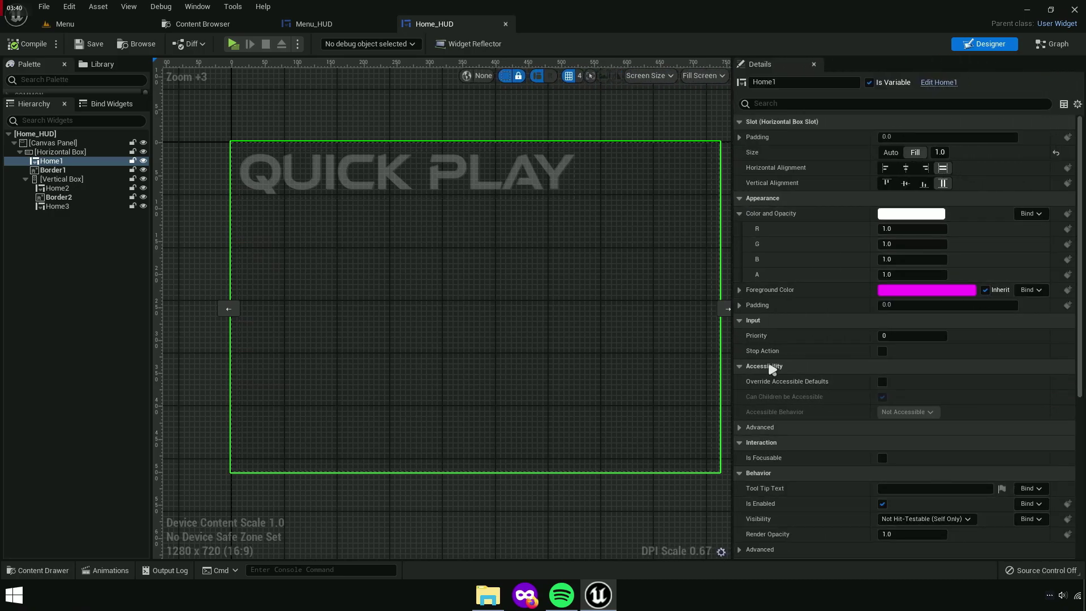
left_click_drag(733, 232, 1080, 236)
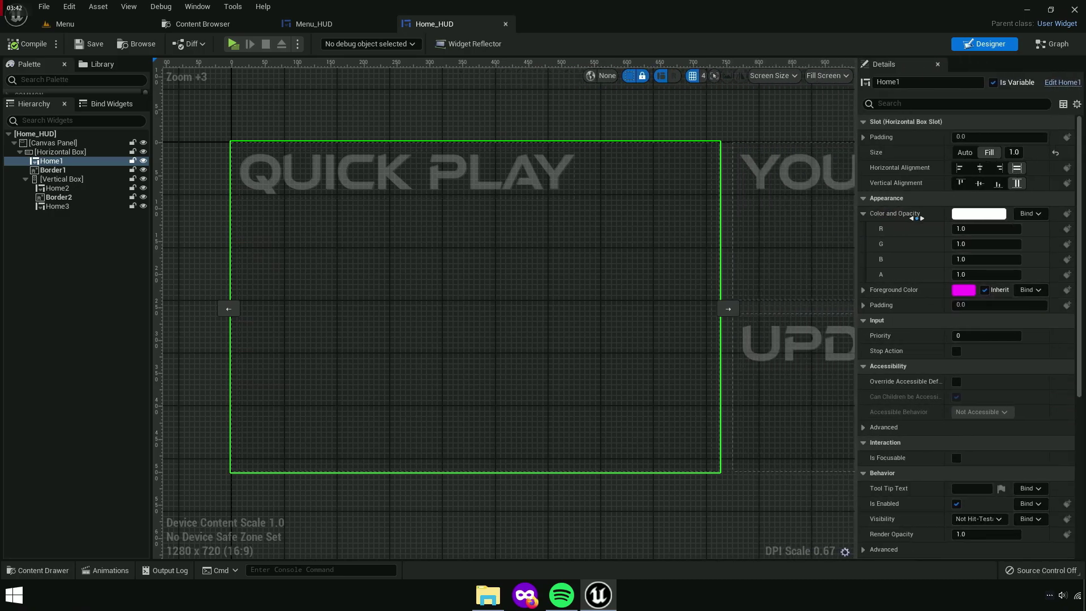
right_click(70, 166)
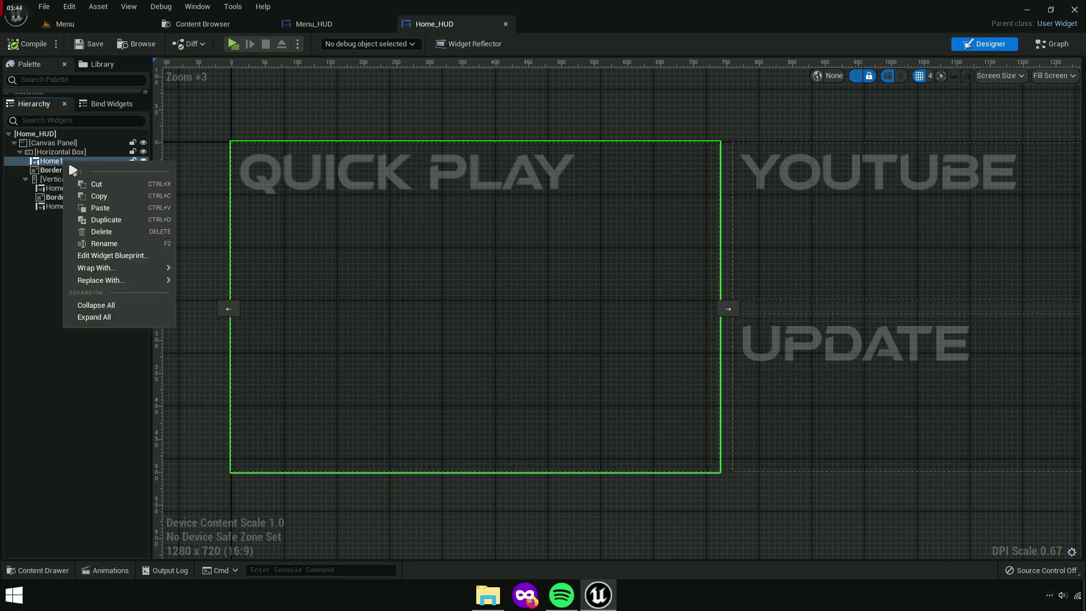
left_click(118, 256)
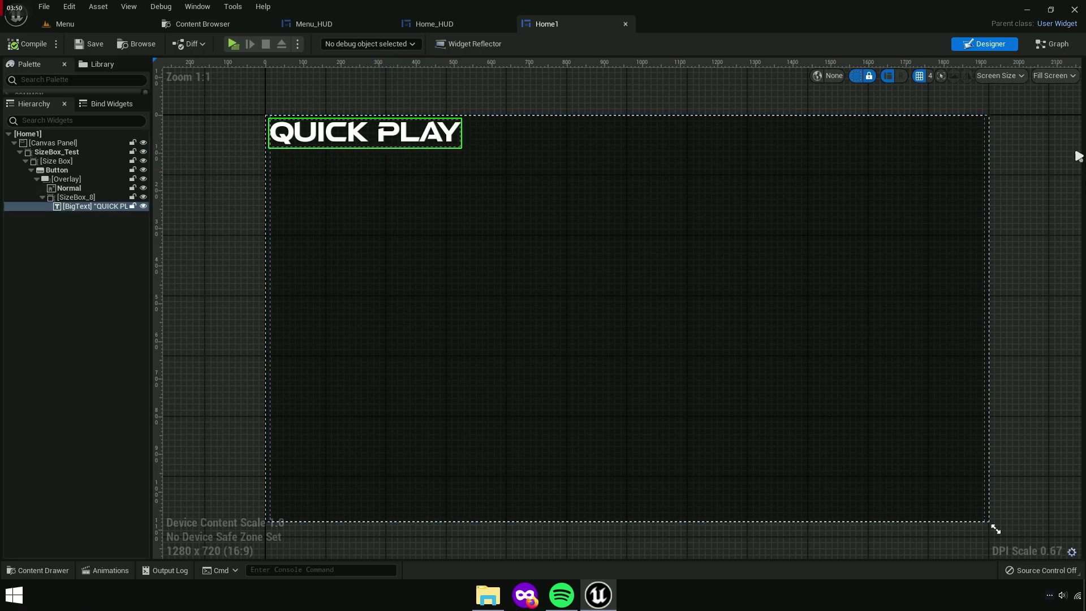
Select Home1's QUICK PLAY text block and change its text to Play Menu
left_click(1078, 158)
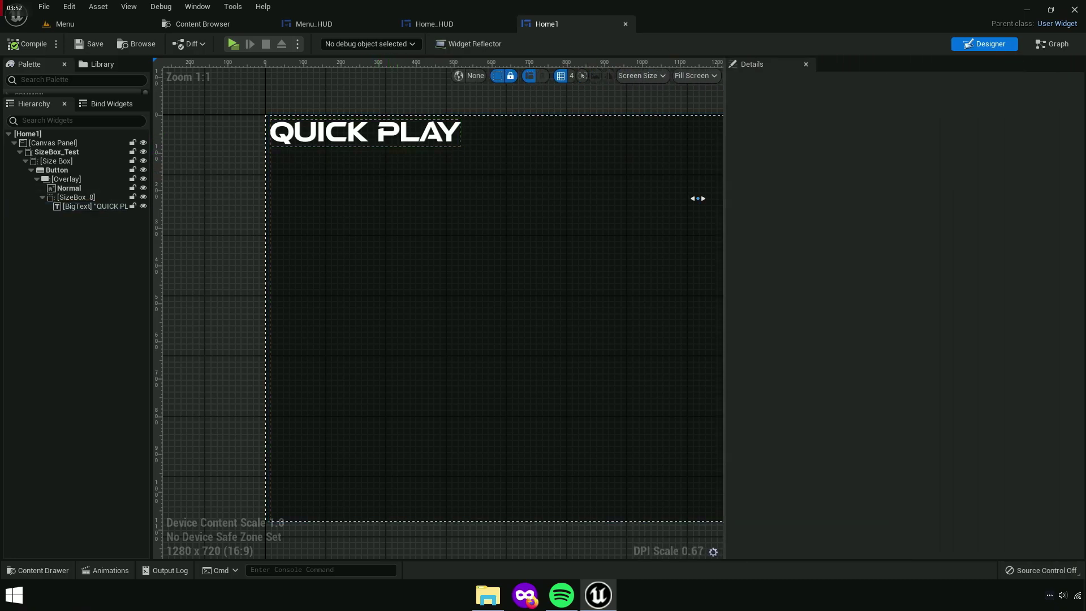
scroll(401, 200, "up", 5)
left_click(400, 199)
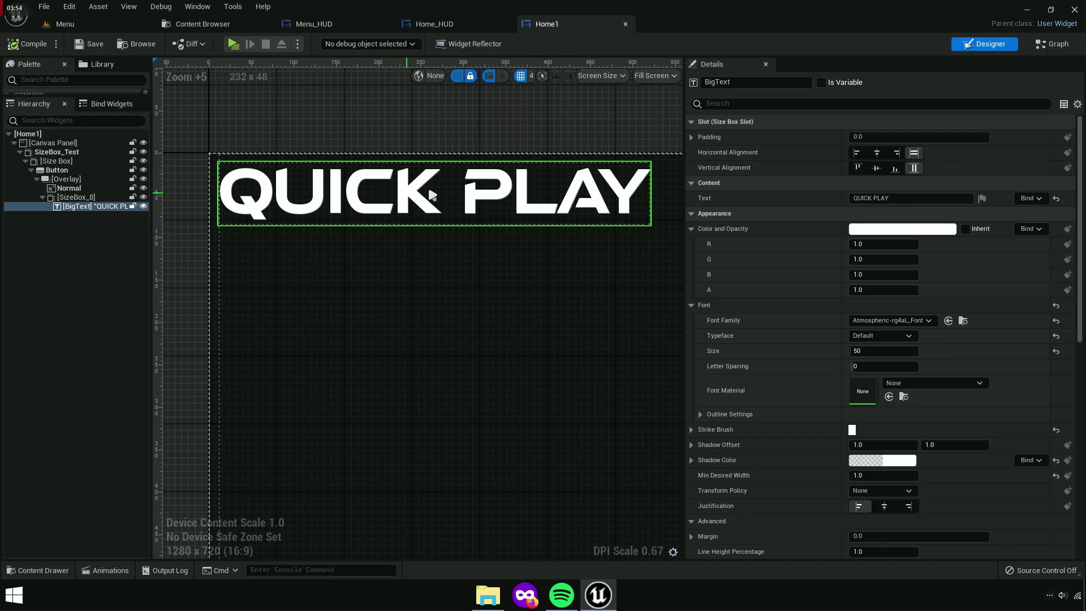
left_click(902, 198)
type("Play Menu")
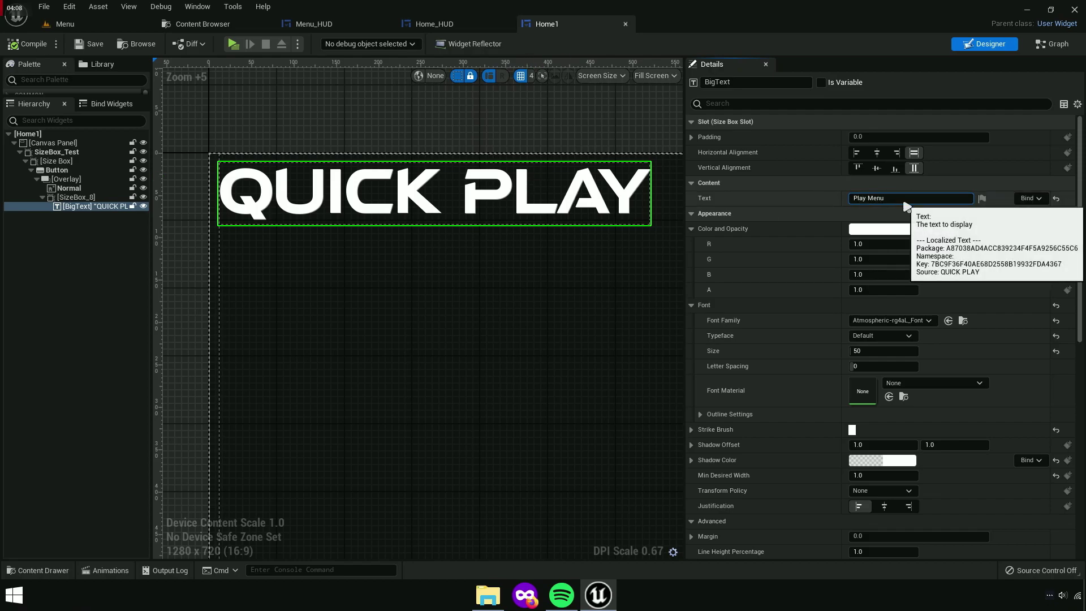
key("Return")
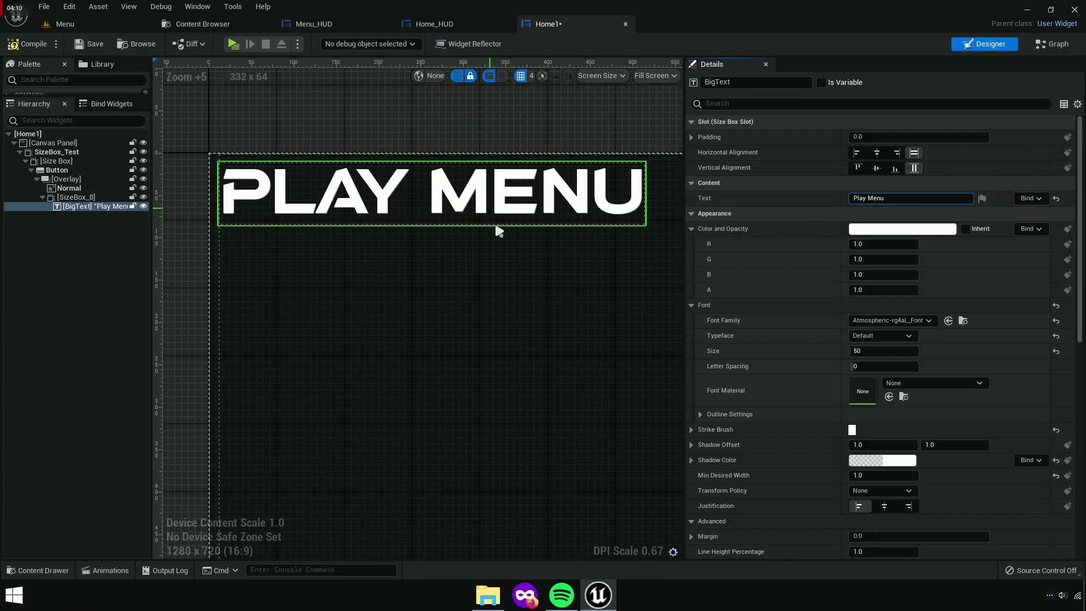
Launch the standalone game preview and advance from the start screen to the main menu
left_click(233, 44)
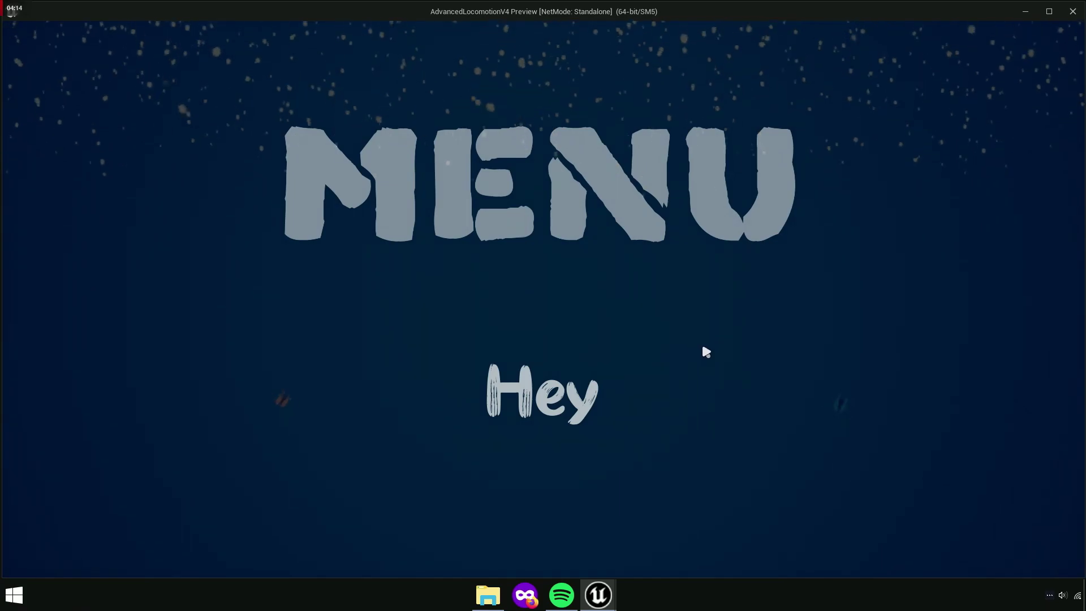
left_click(554, 415)
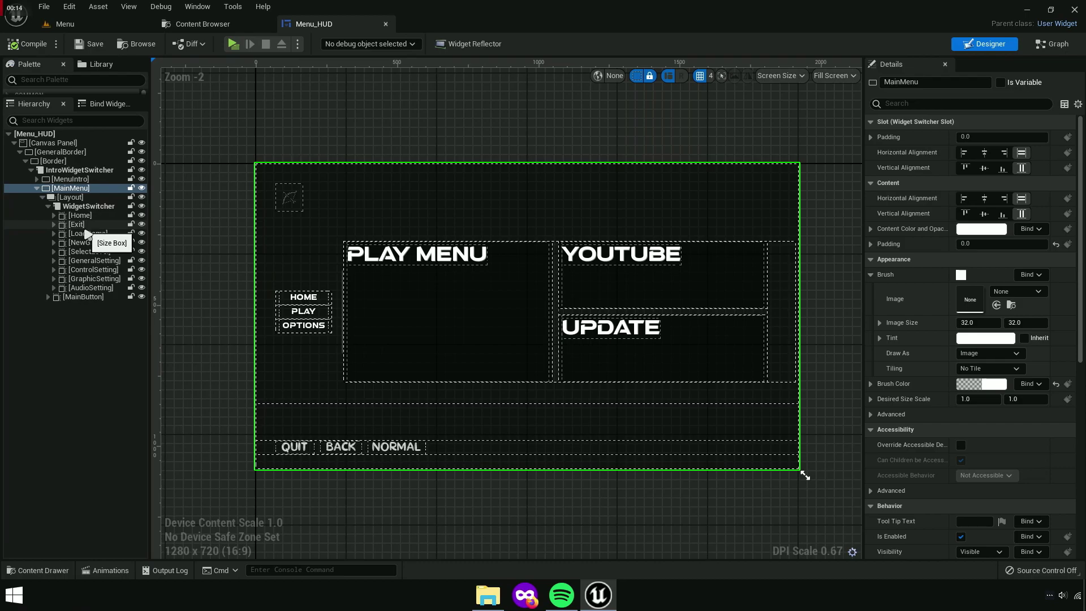
Show the quit dialog, select the YES button's text, and change it to OK
left_click(77, 225)
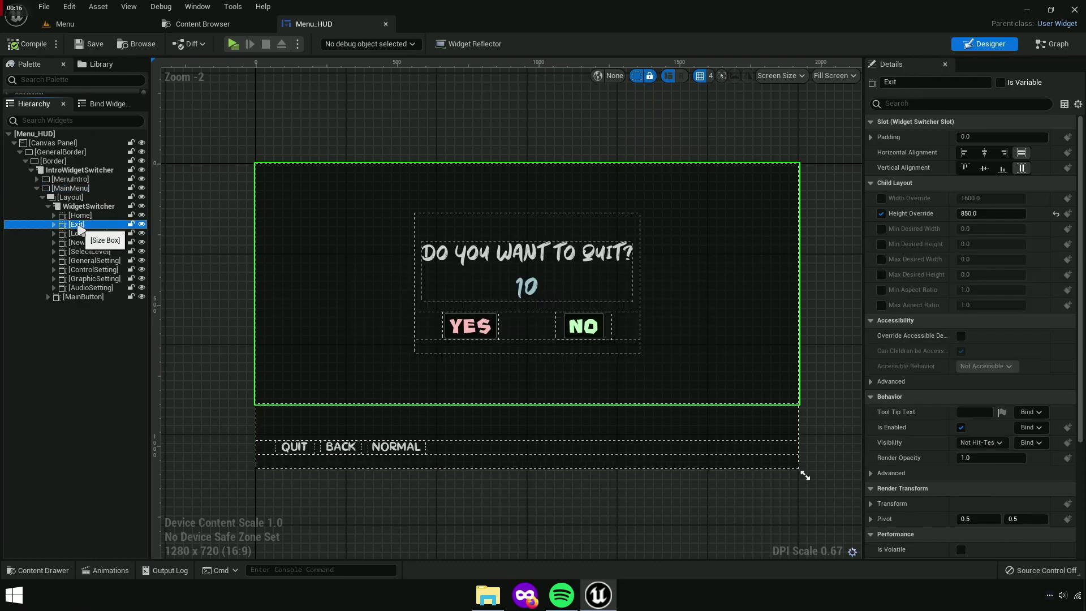
scroll(497, 351, "up", 2)
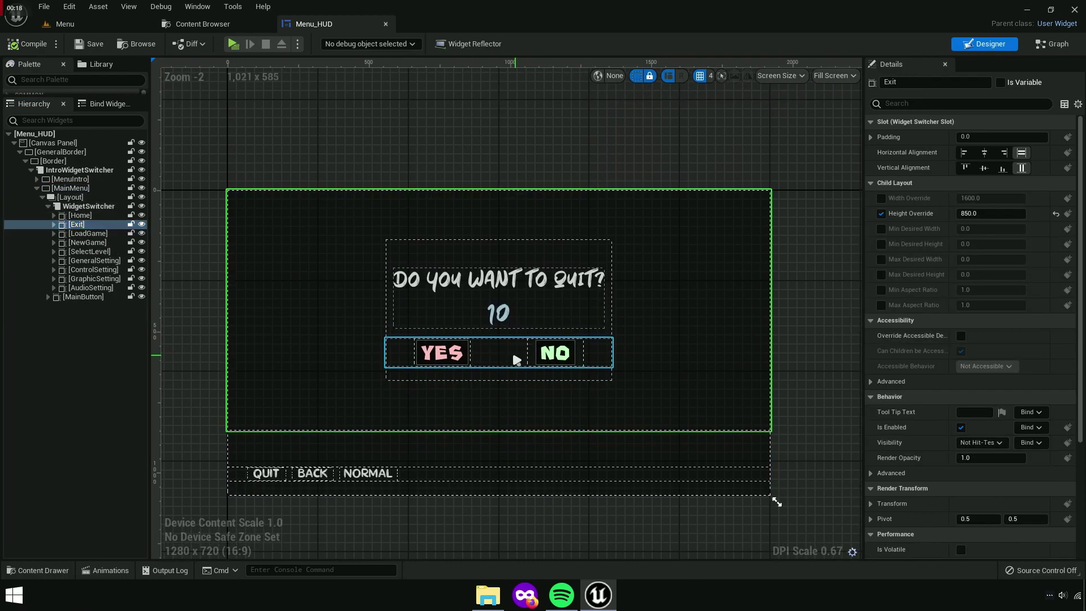
scroll(429, 417, "up", 4)
right_click_drag(430, 417, 422, 449)
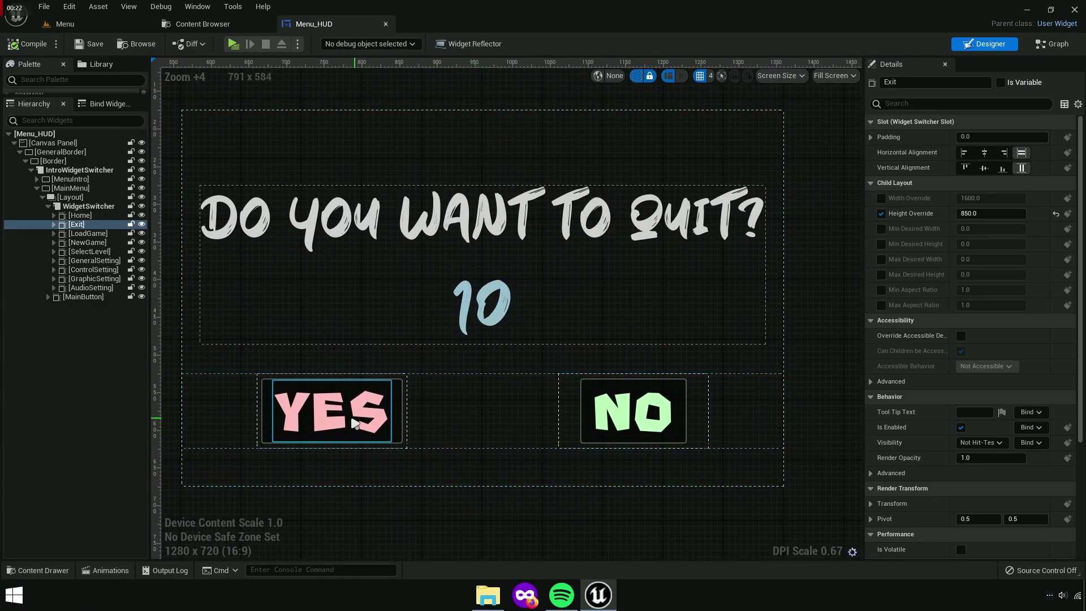
left_click(343, 418)
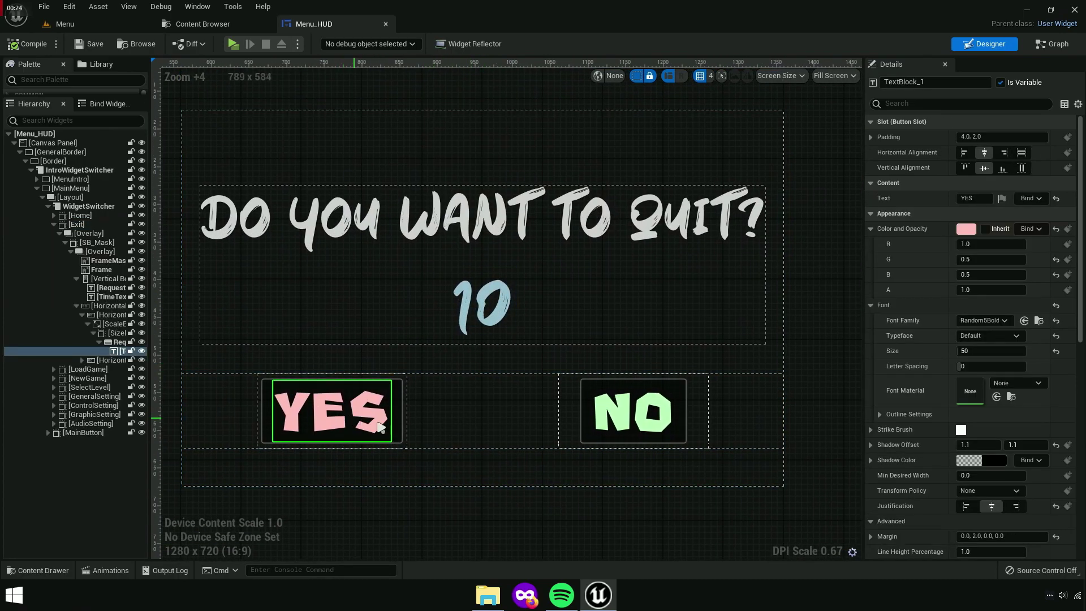
left_click_drag(863, 331, 698, 331)
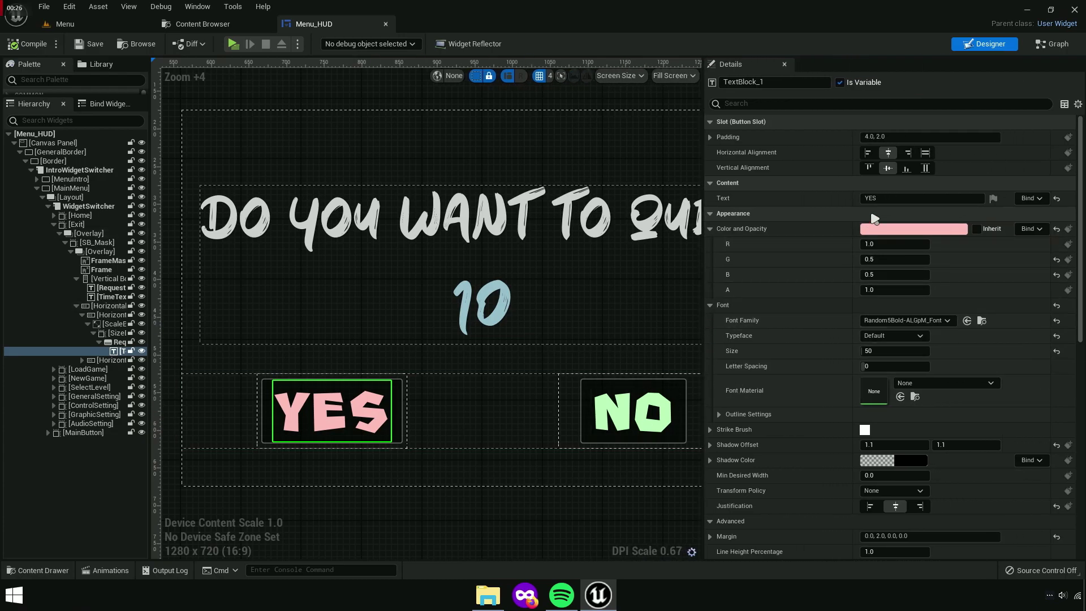
left_click(869, 198)
type("Ok")
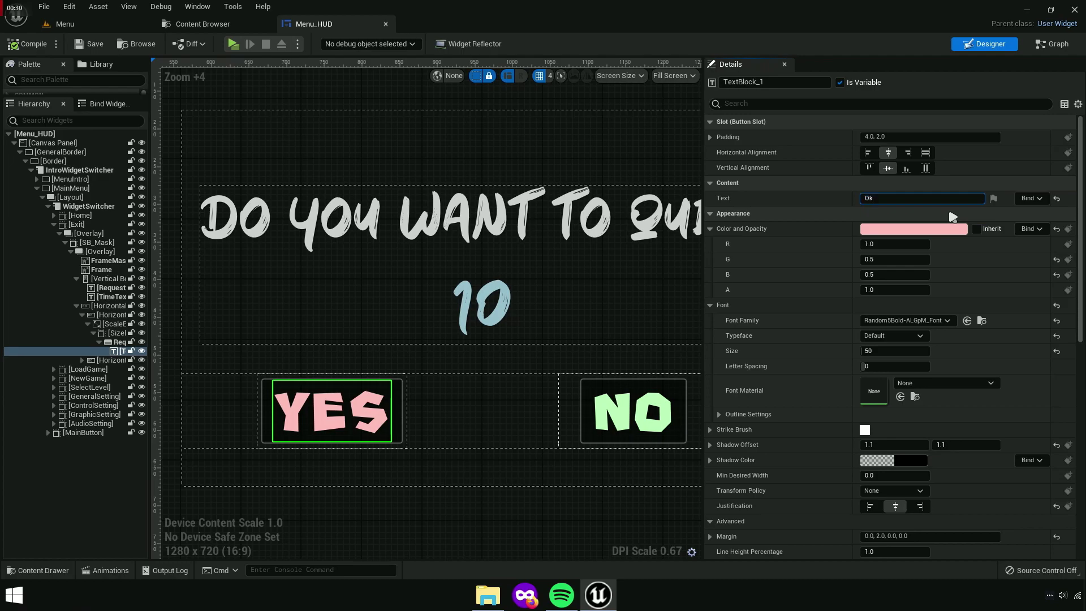
key("Return")
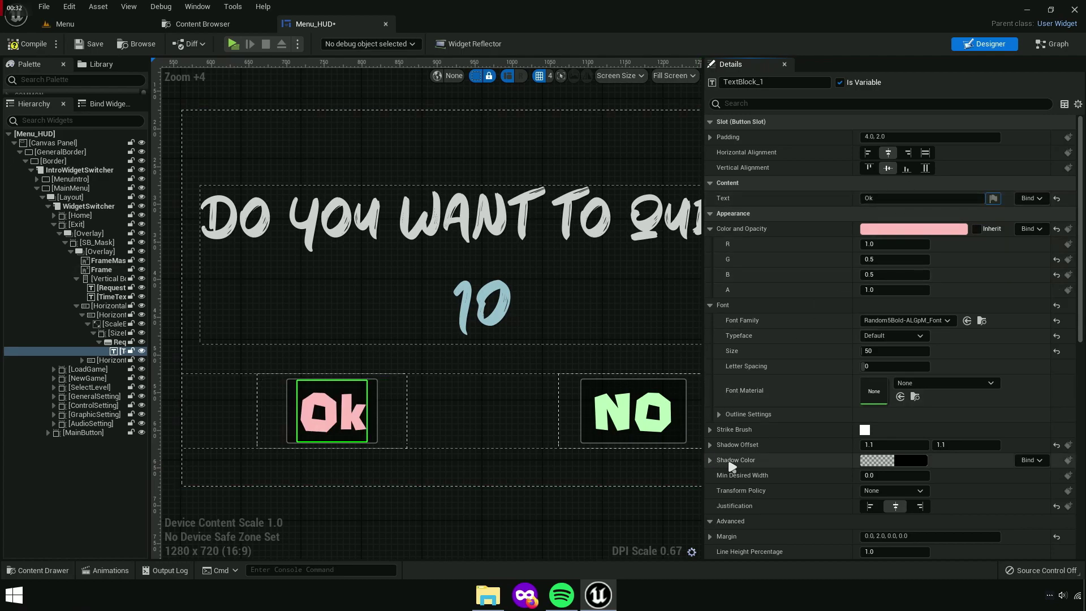
left_click(908, 199)
double_click(909, 199)
type("K")
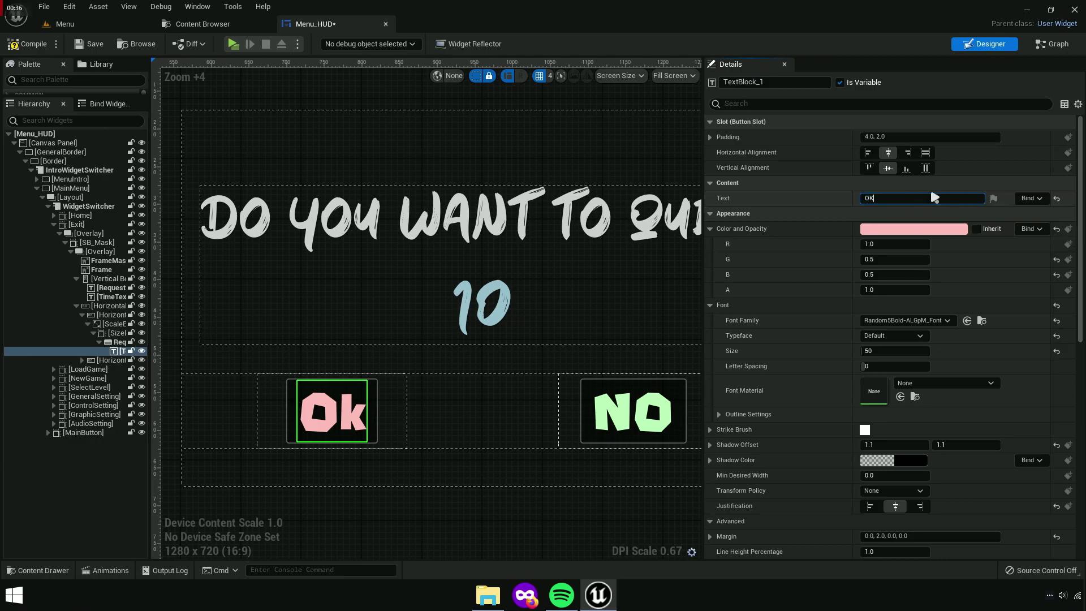
key("Tab")
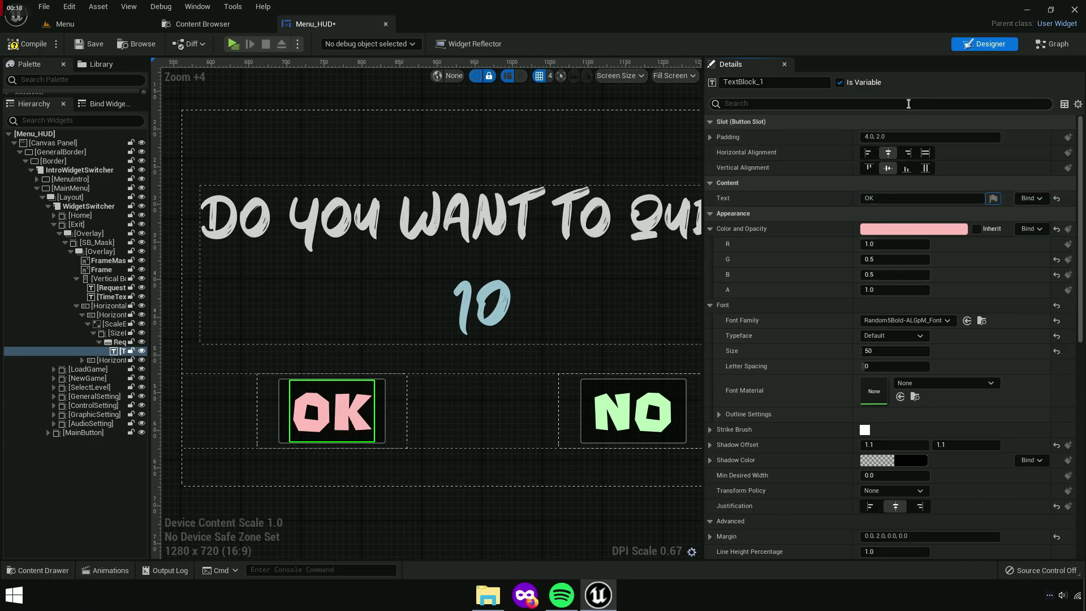
Set the OK text's font family to ProgressExtendedItalic-9Yry2_Font
type("Font")
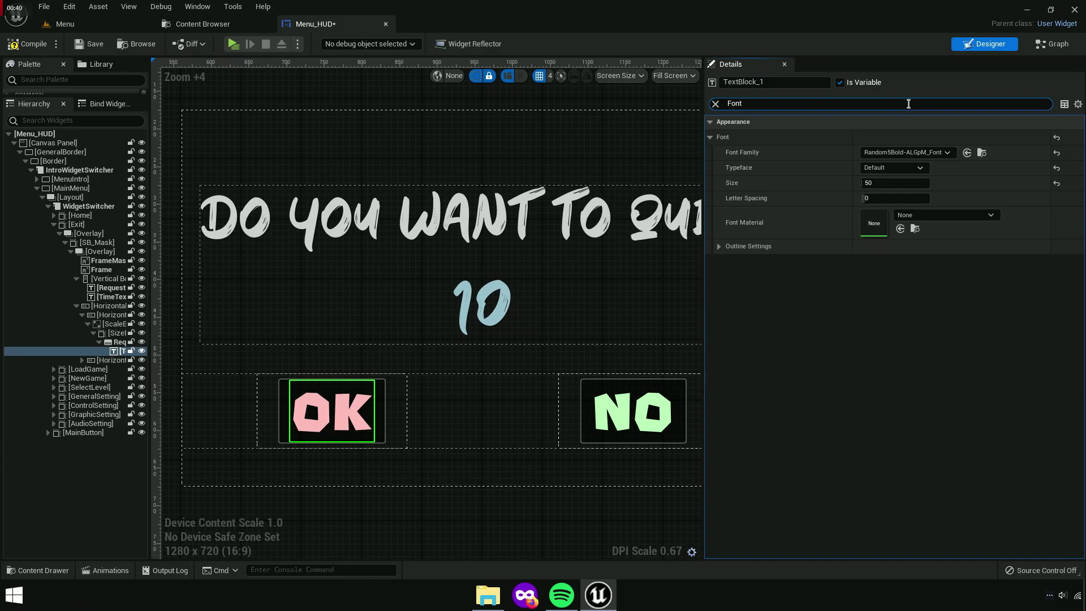
left_click(897, 153)
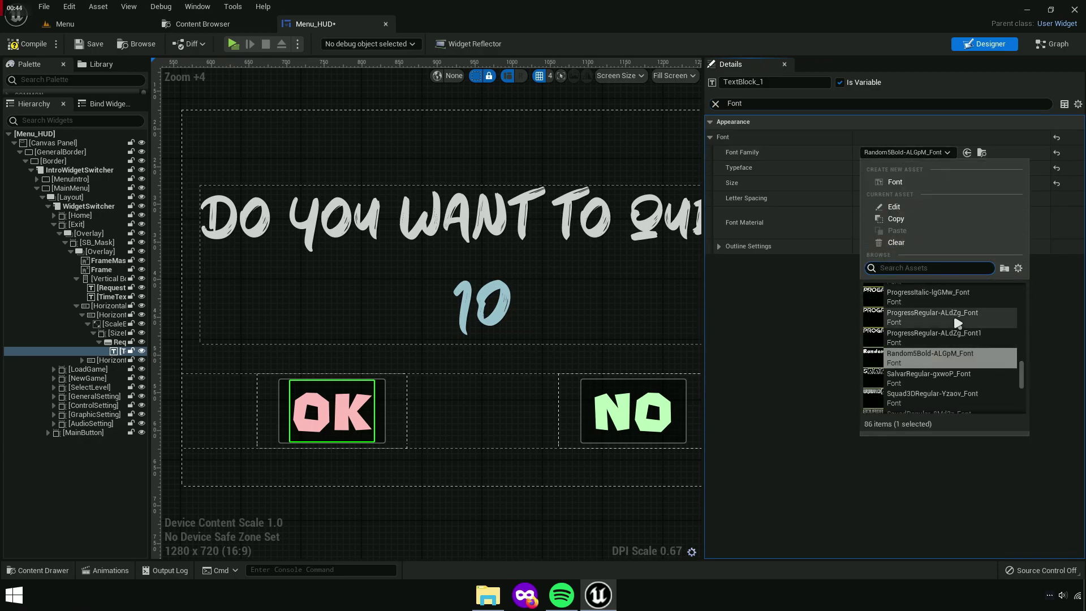
left_click(956, 320)
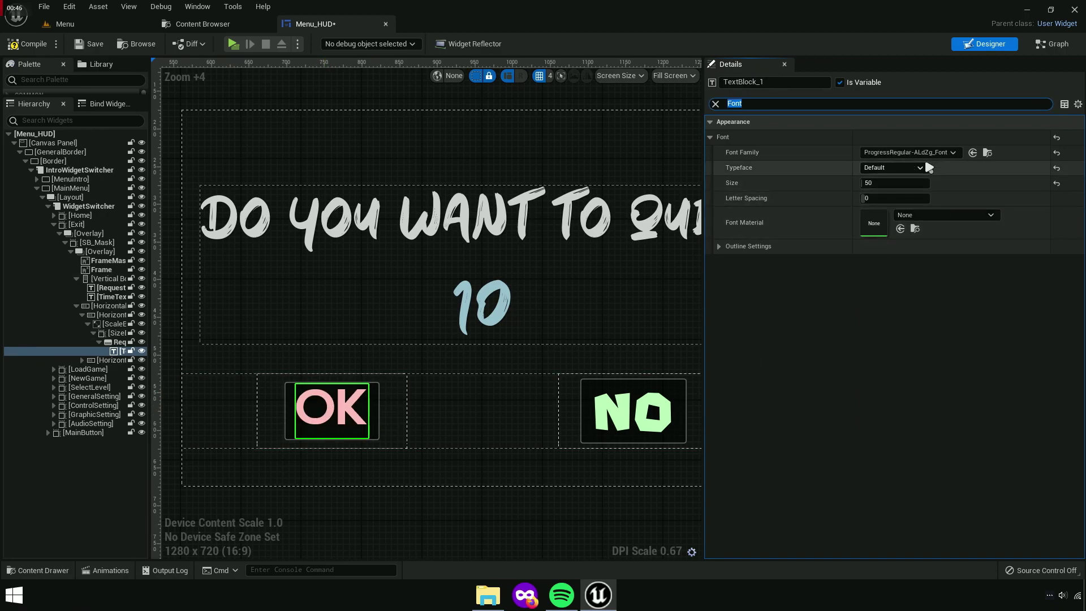
left_click(908, 152)
left_click(894, 386)
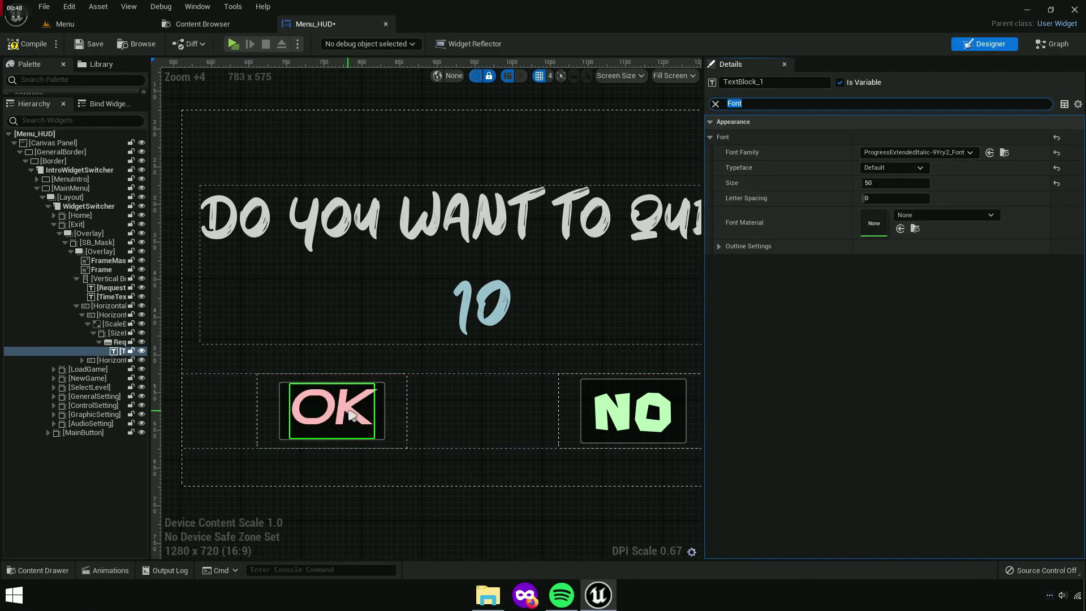
Select the NO button's text and set its font to Takeover3DFilledRegular-gxG03_Font
right_click_drag(499, 451, 451, 436)
left_click(546, 404)
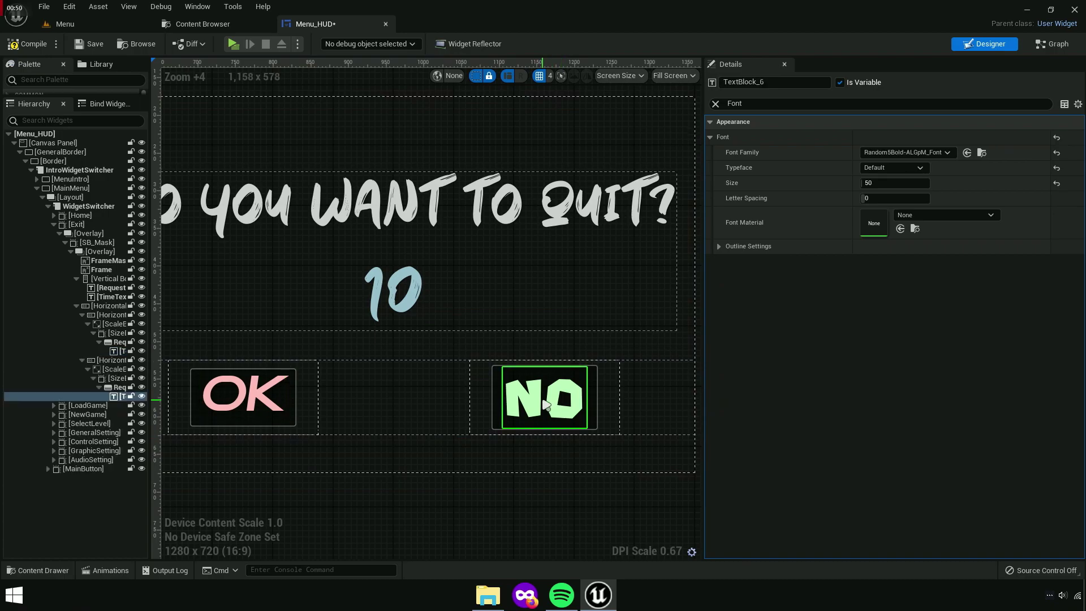
left_click(906, 152)
scroll(945, 351, "down", 3)
scroll(949, 367, "down", 5)
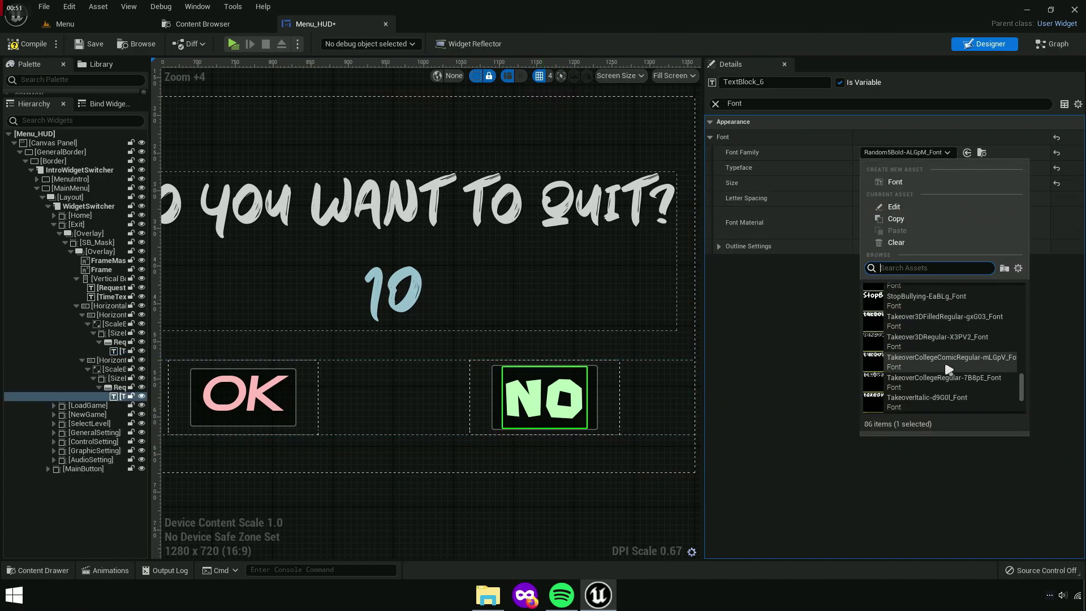
left_click(922, 318)
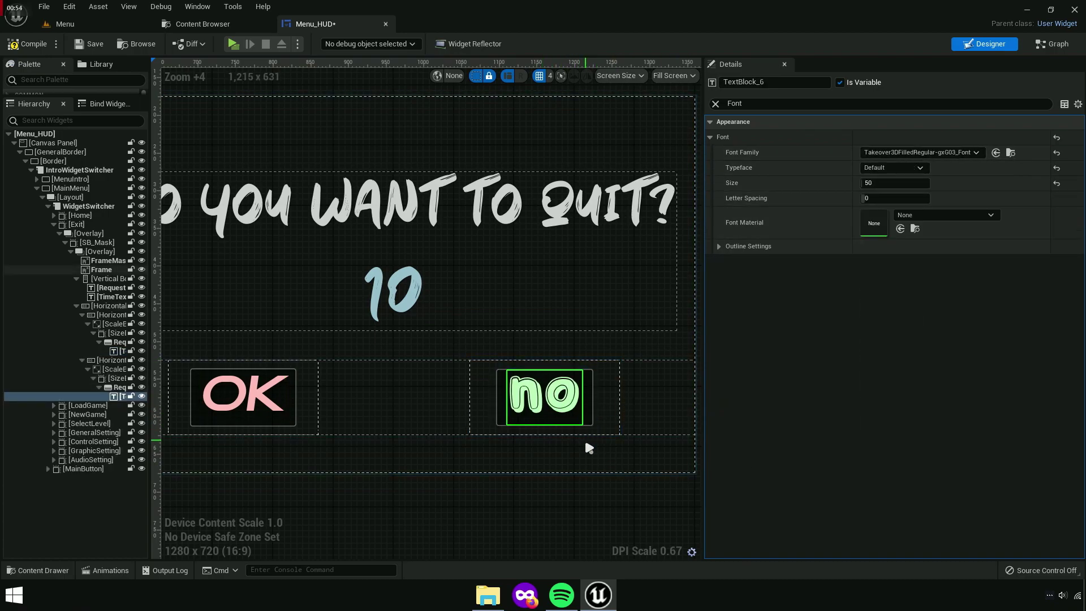
Change the NO button's text to NOTTTT
scroll(547, 448, "up", 3)
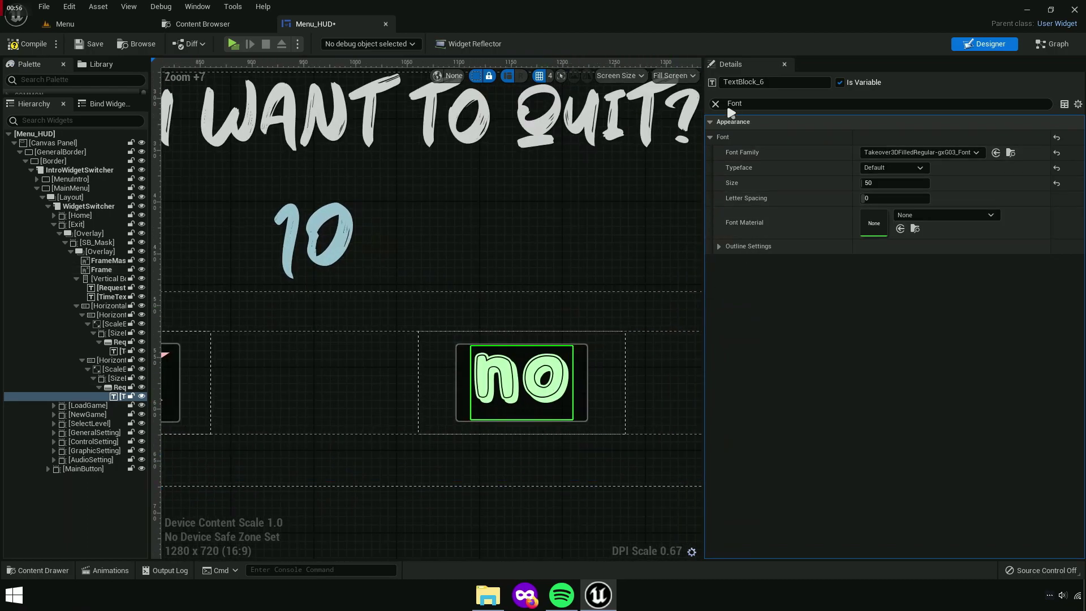
left_click(714, 103)
left_click(908, 198)
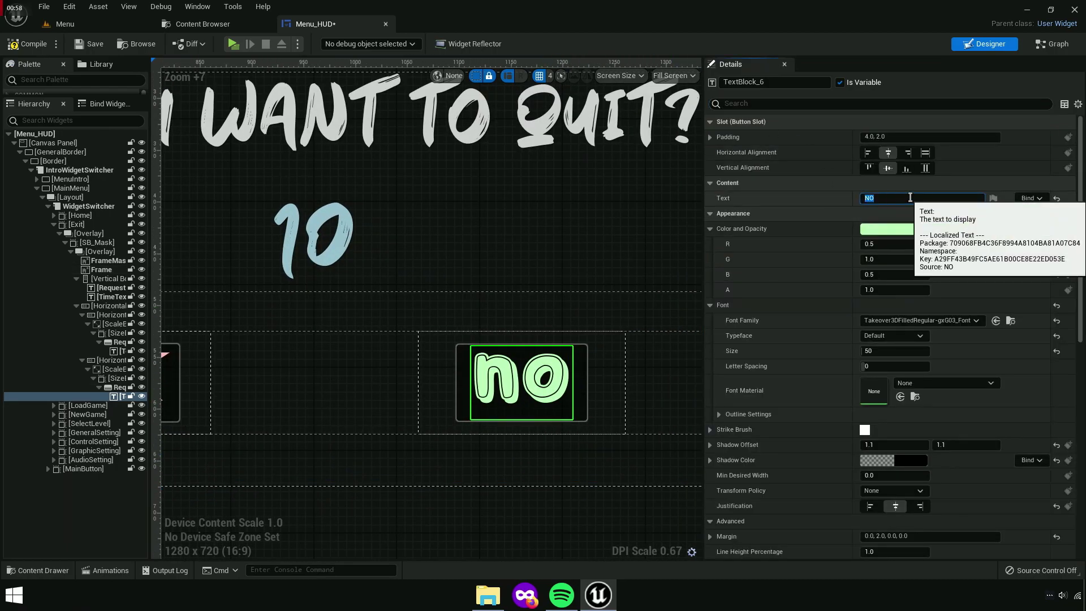
scroll(453, 296, "down", 2)
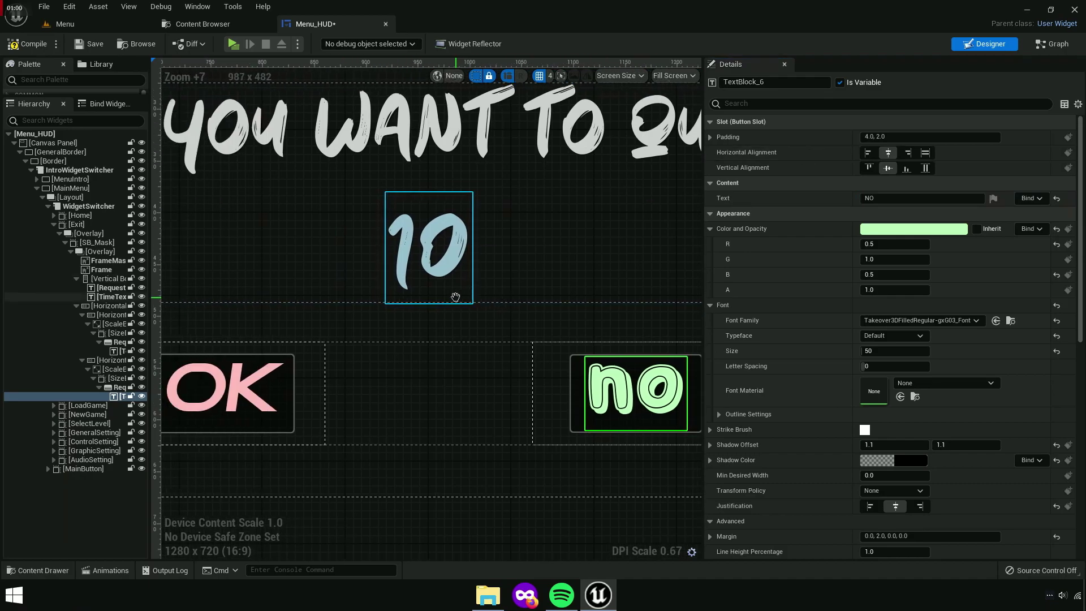
scroll(465, 318, "down", 1)
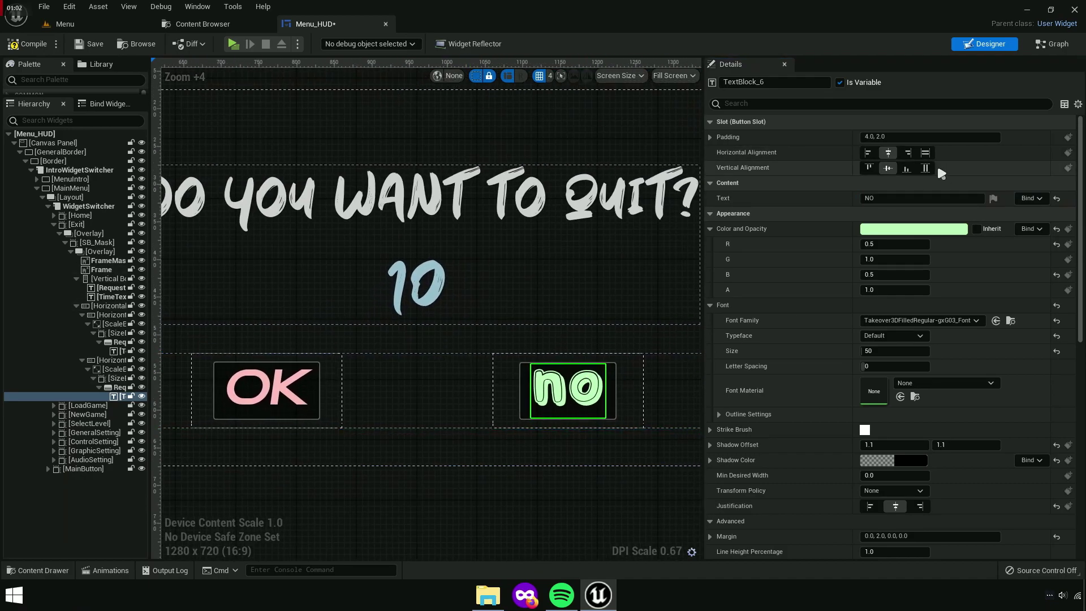
left_click(907, 198)
type("TTTT")
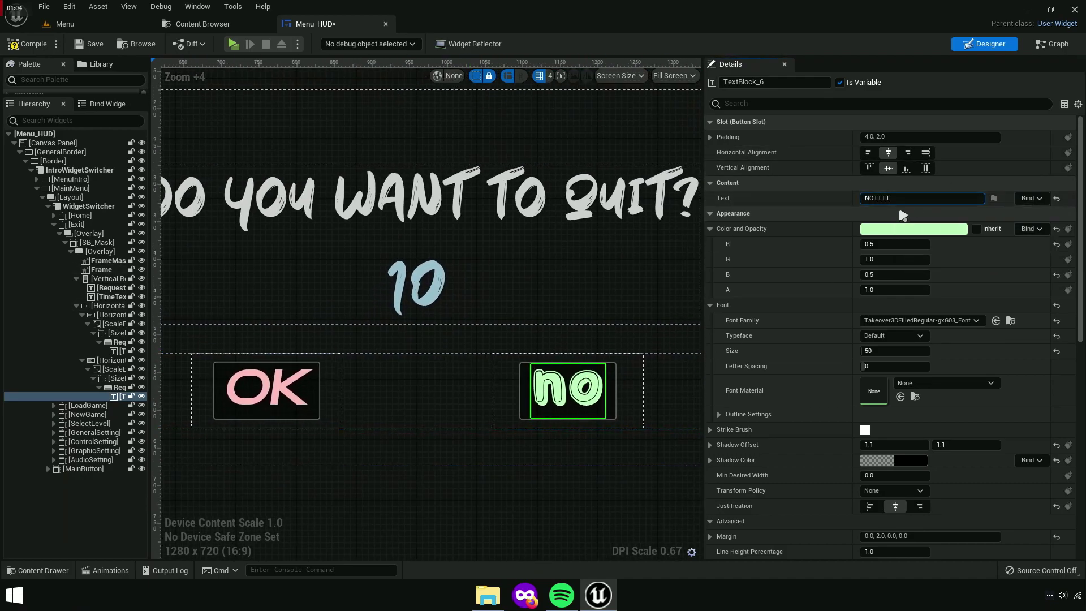
key("Return")
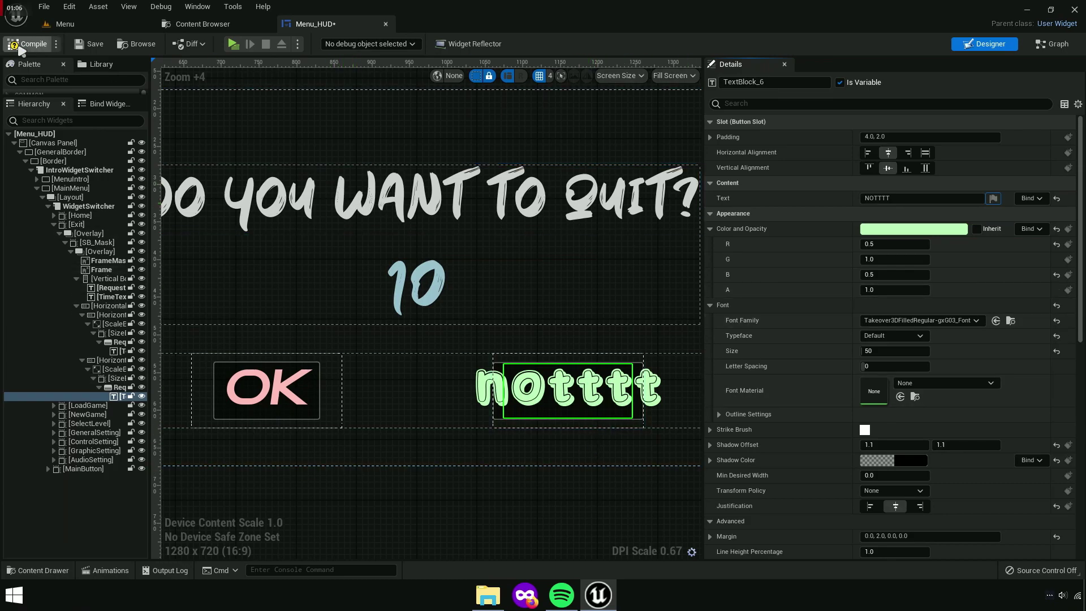
left_click(233, 43)
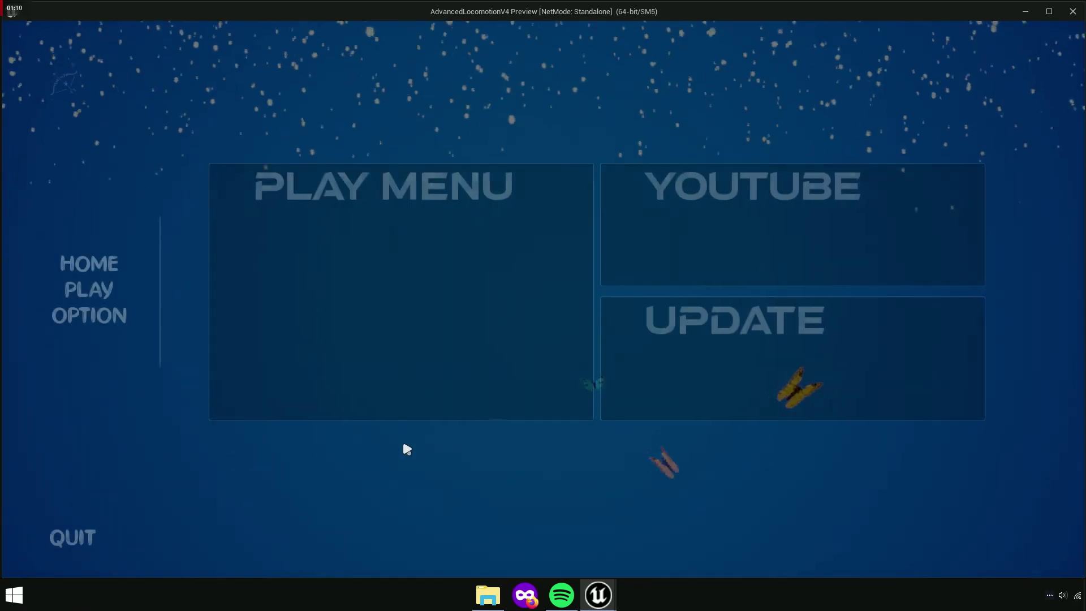
left_click(82, 538)
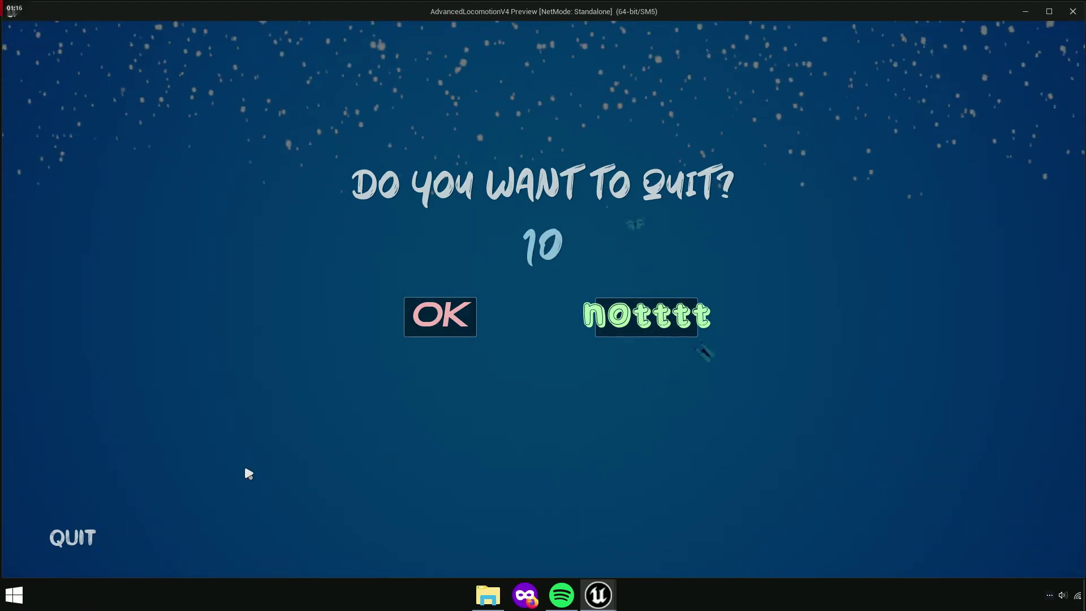
key("Escape")
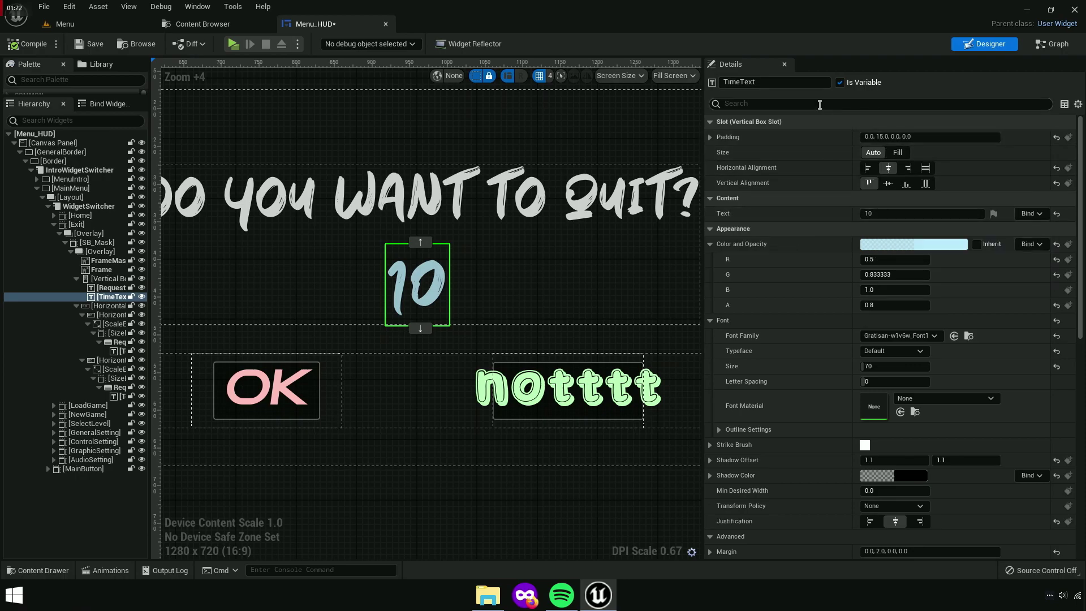
Set the countdown TimeText font to LikeSnow-51zBV_Font and check the quit dialog in a preview
type("Font")
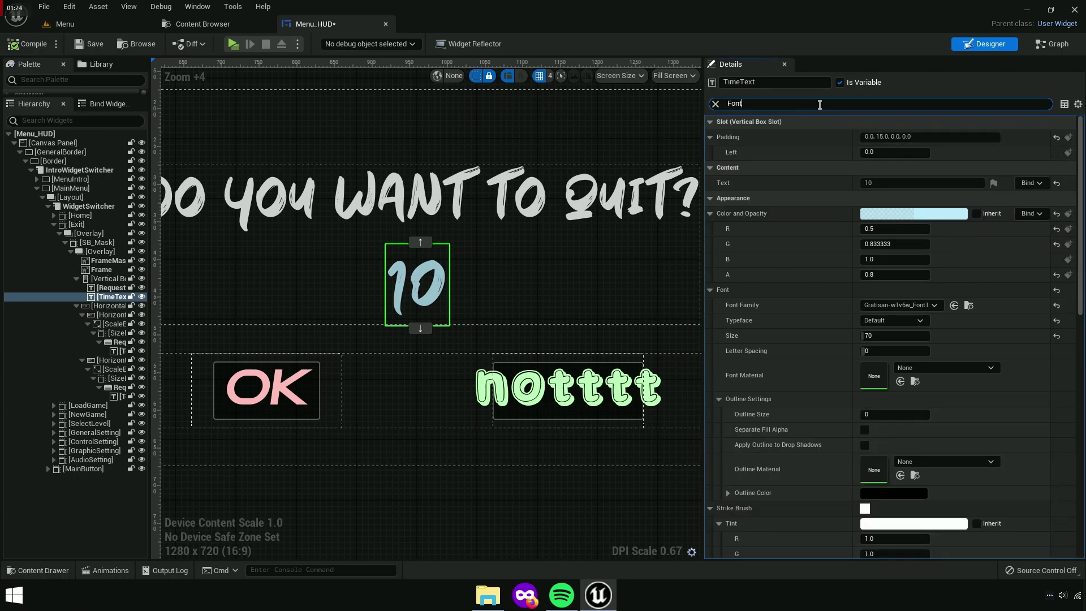
left_click(919, 155)
scroll(959, 311, "down", 3)
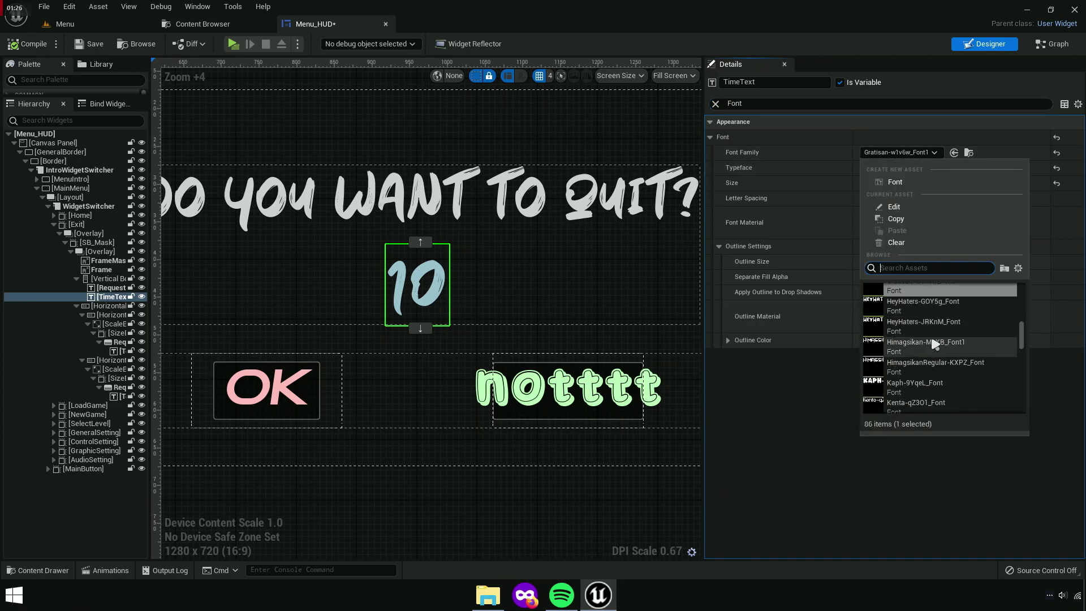
left_click(926, 323)
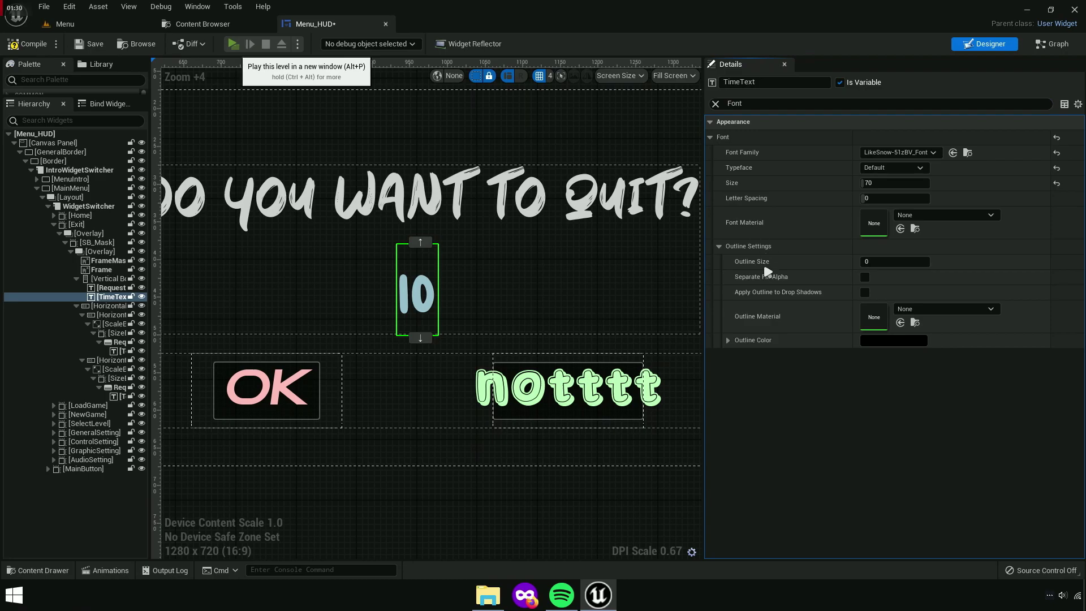
key("alt+p")
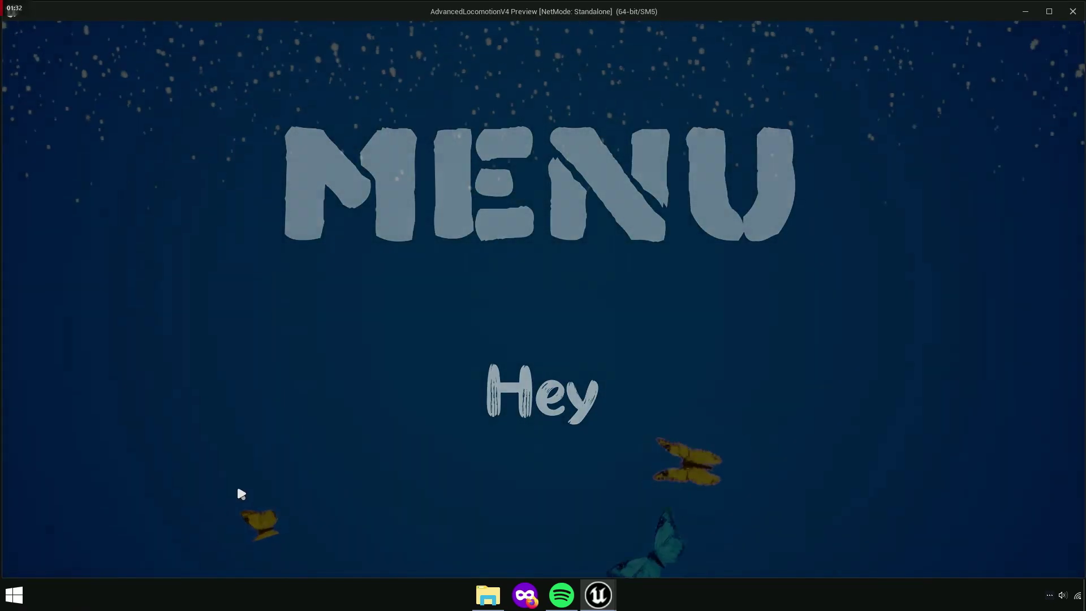
left_click(88, 535)
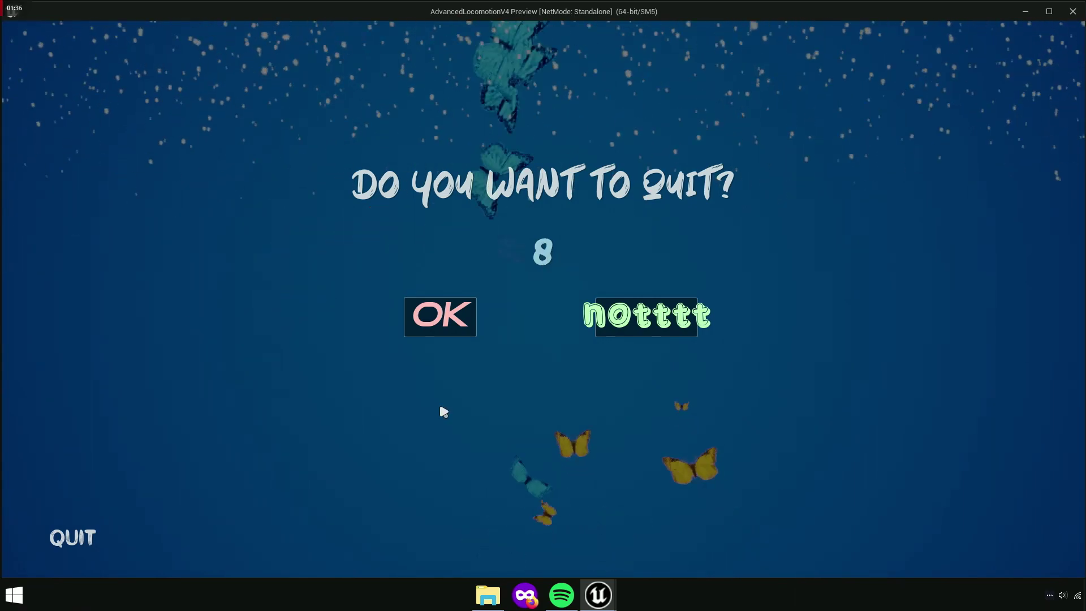
Close the preview, show the Load Game screen, and select its LOAD GAME heading text
left_click(445, 329)
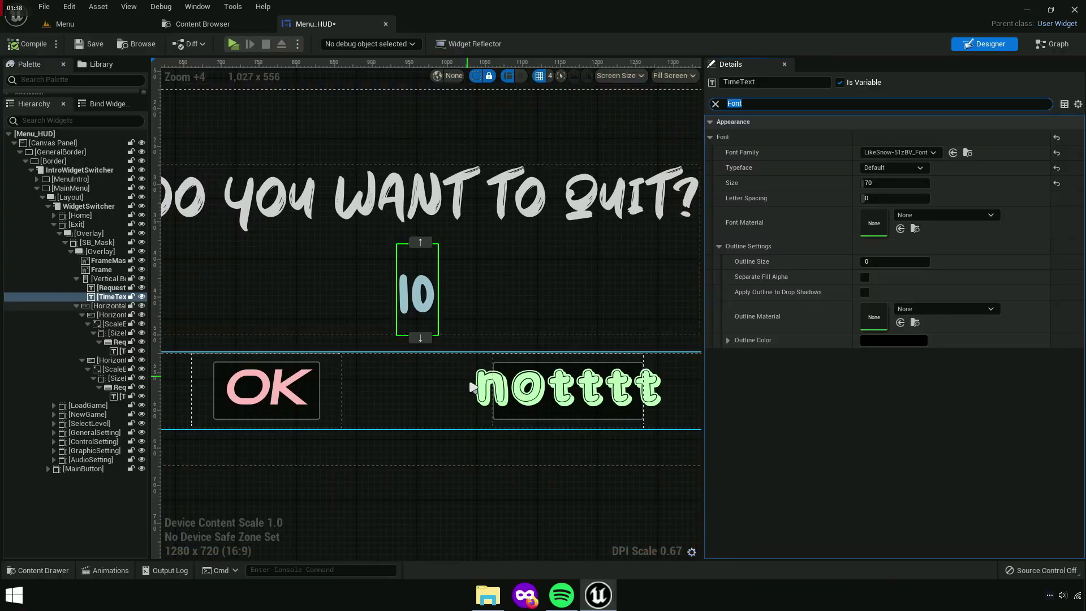
scroll(473, 387, "down", 2)
scroll(462, 429, "down", 3)
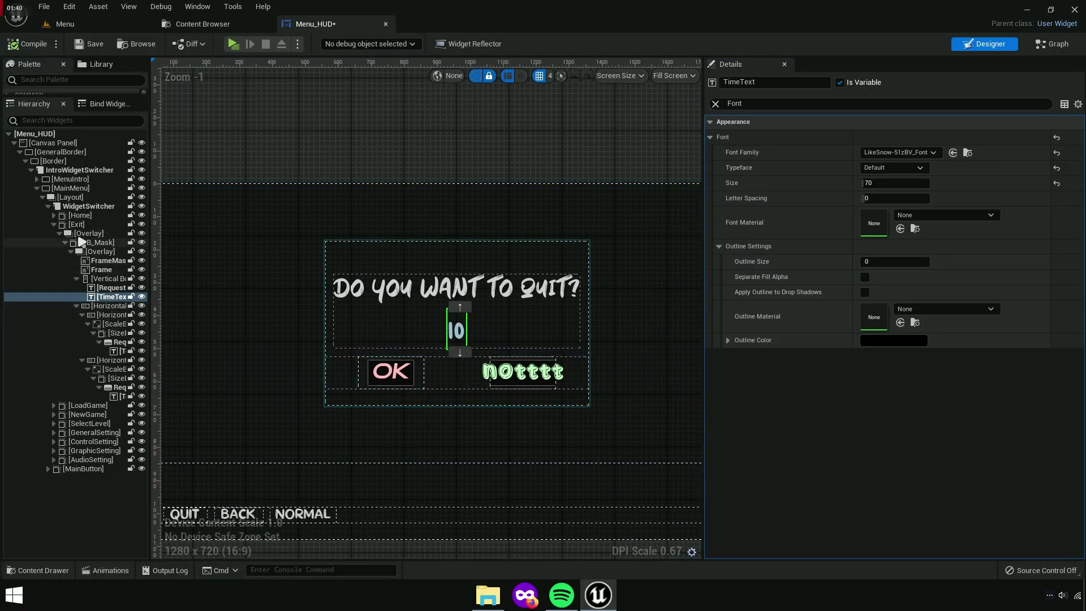
left_click(76, 224)
left_click(54, 224)
left_click(79, 233)
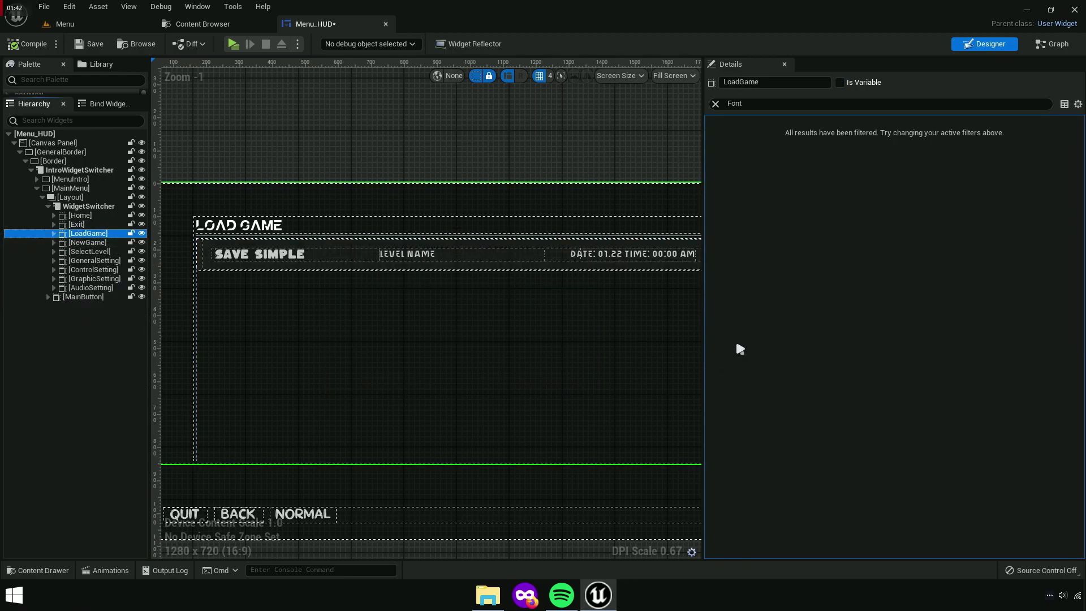
left_click_drag(706, 321, 867, 317)
scroll(388, 306, "up", 1)
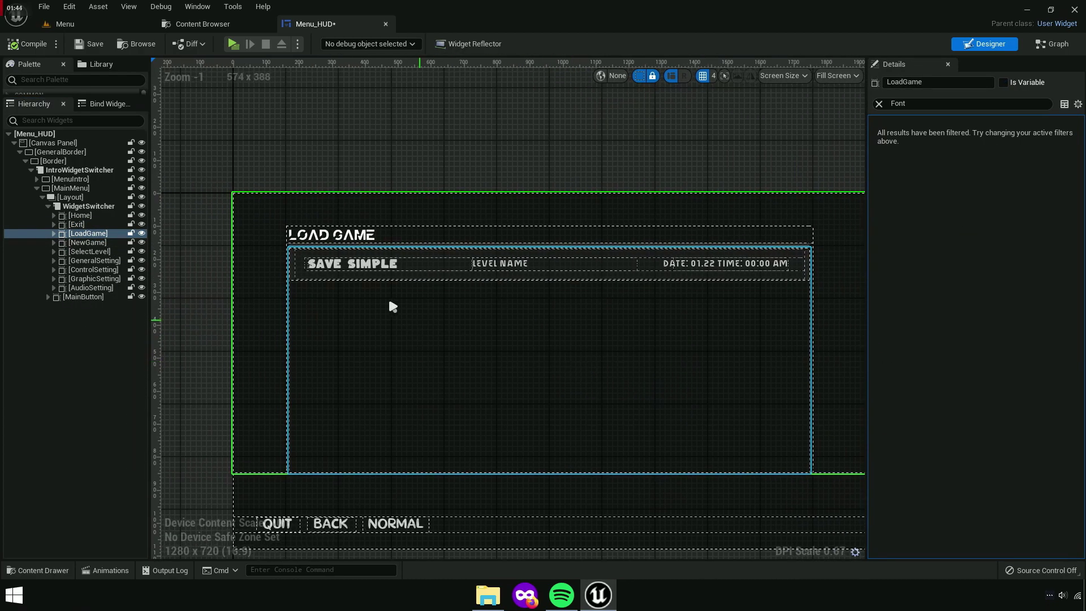
scroll(338, 236, "up", 3)
scroll(338, 236, "down", 2)
scroll(344, 322, "down", 2)
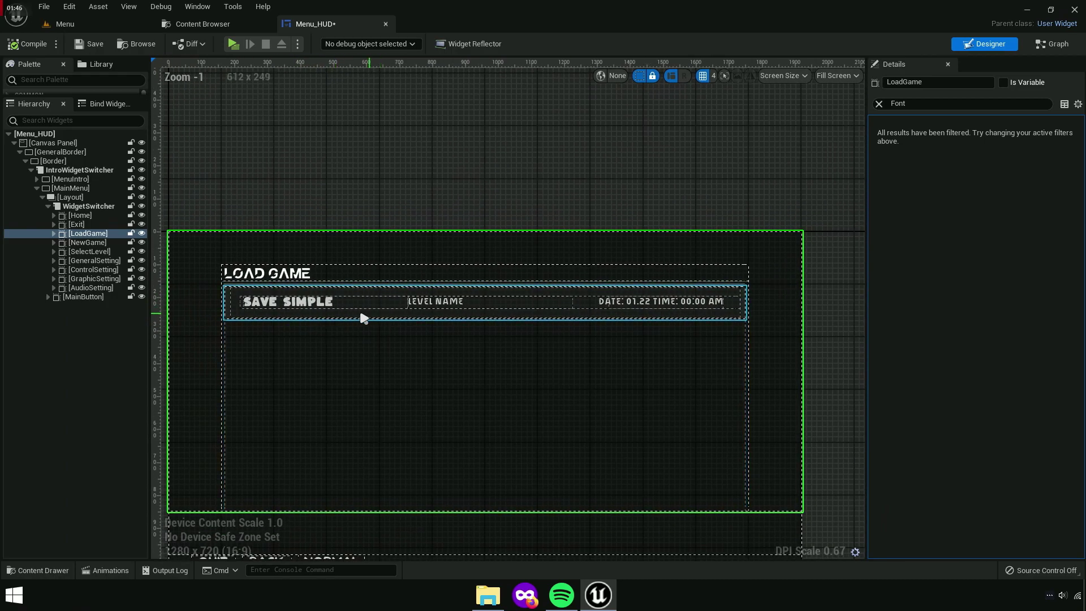
left_click(292, 277)
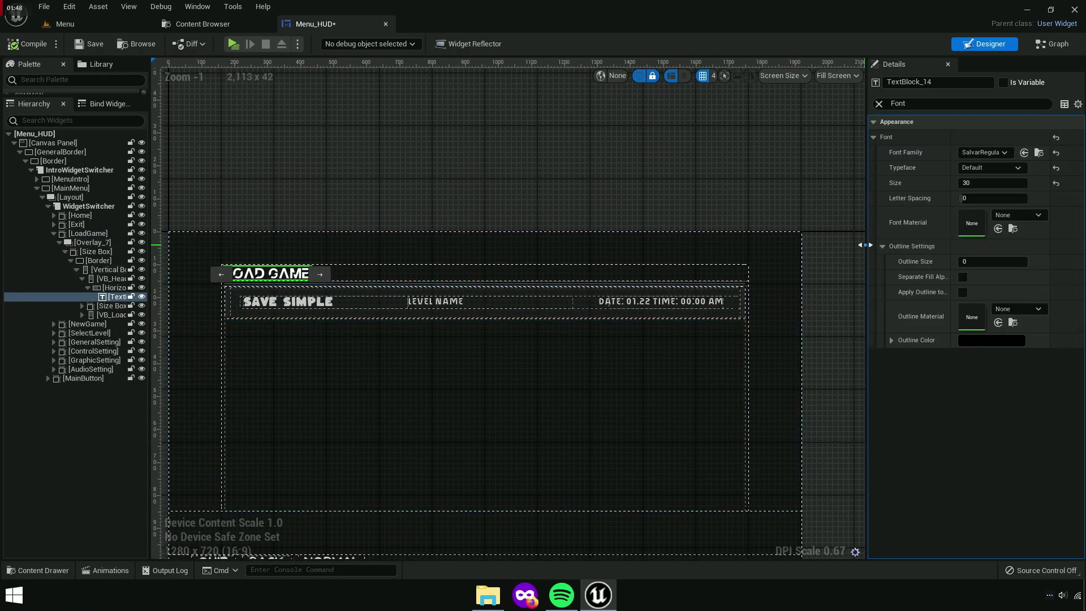
Set the heading's font family to ProgressRegular-ALdZg_Font1
mouse_move(867, 259)
left_mouse_down()
mouse_move(790, 259)
mouse_move(671, 226)
left_mouse_up()
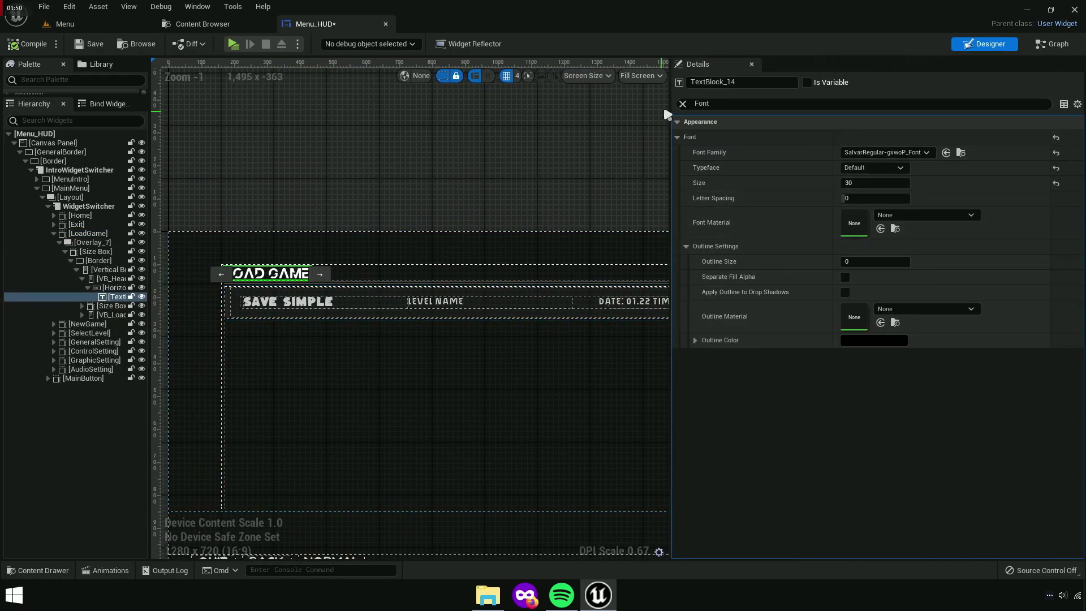
key("BackSpace")
key("BackSpace")
key("BackSpace")
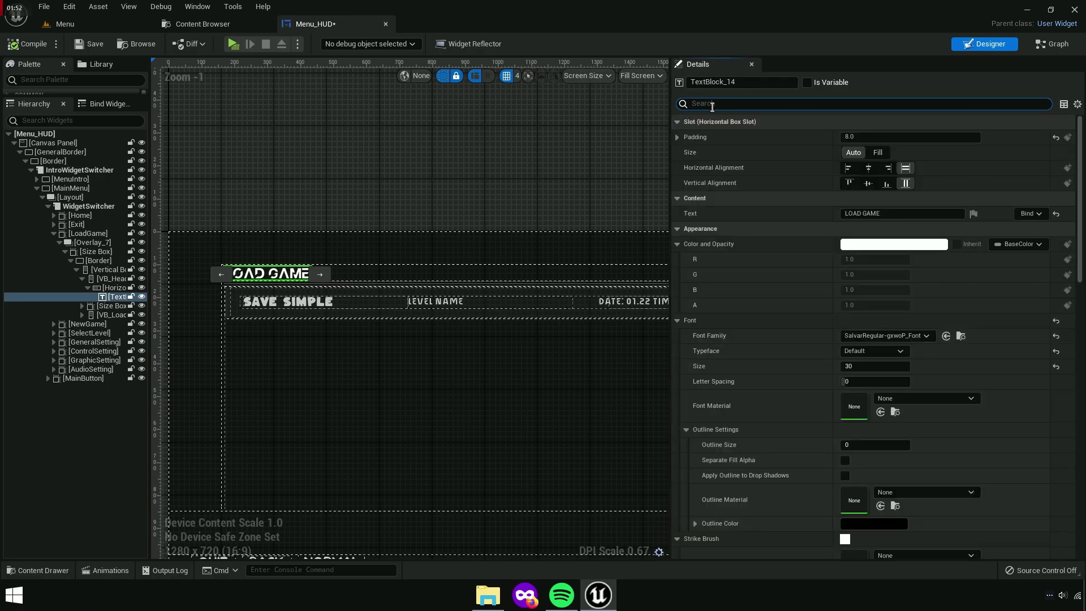
type("Font")
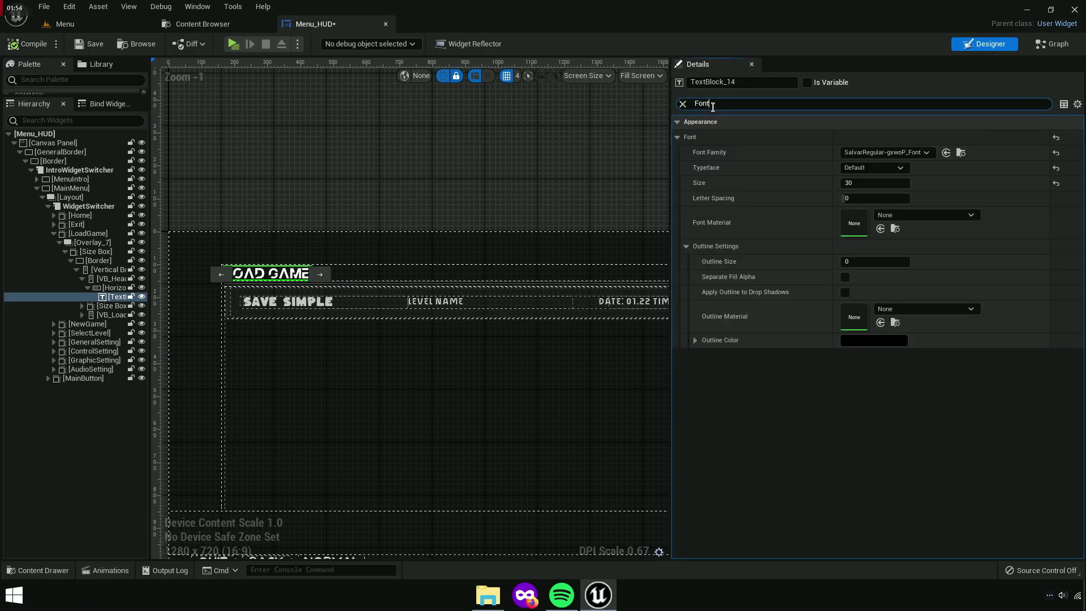
left_click(907, 152)
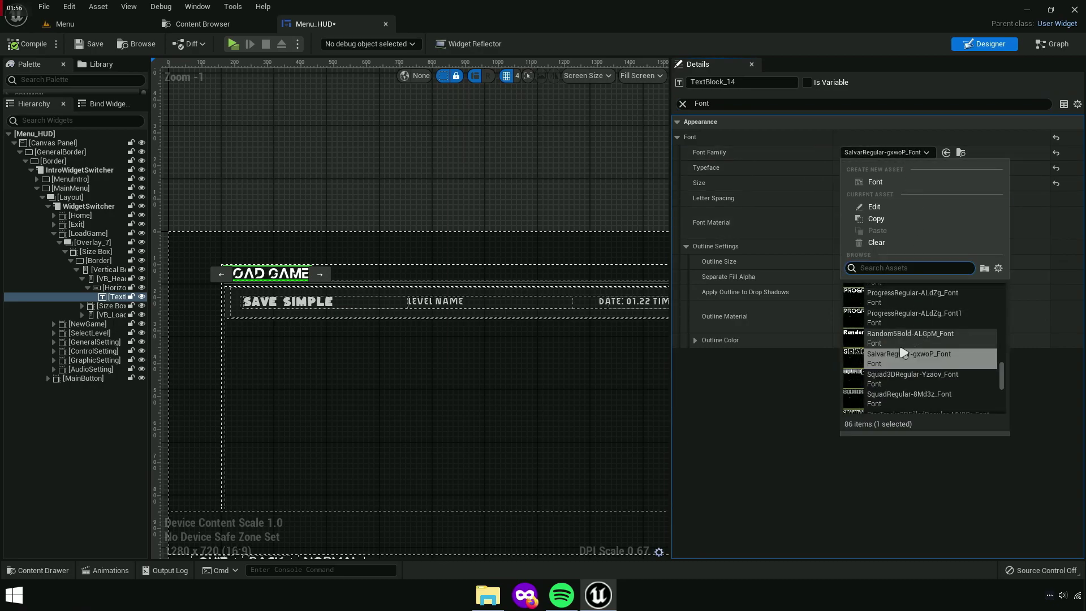
left_click(914, 317)
Change the heading text to Test and compile Menu_HUD
scroll(300, 252, "up", 5)
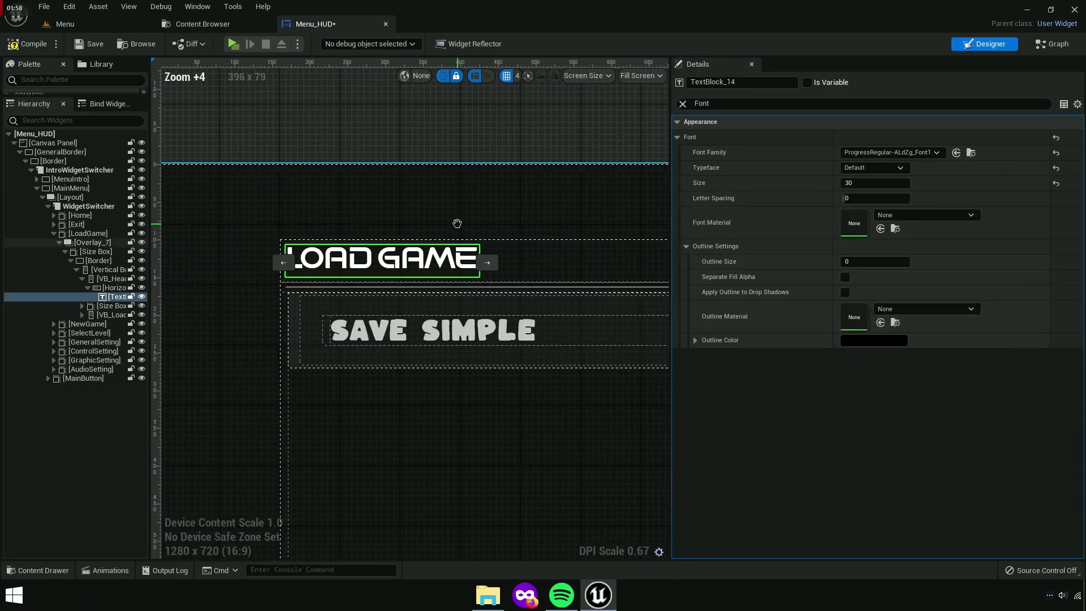
left_click(682, 103)
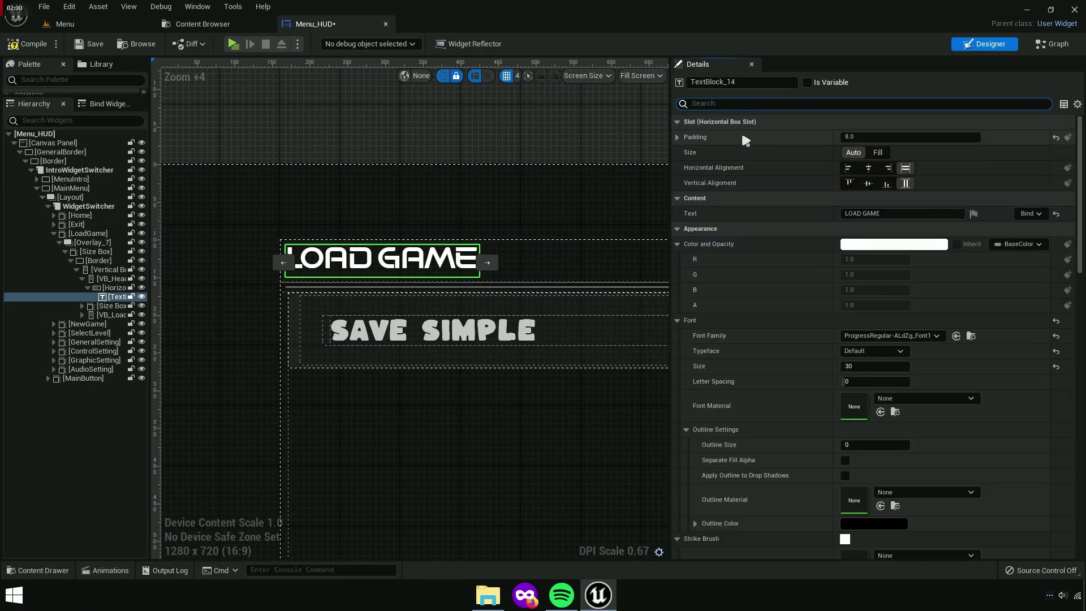
type("Te")
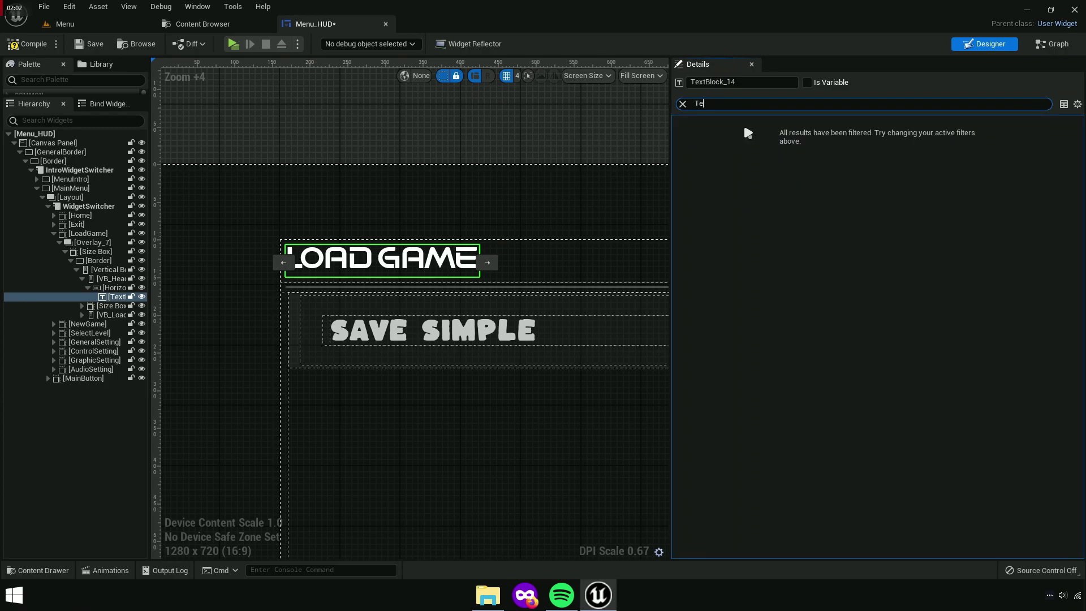
type("s")
type("t")
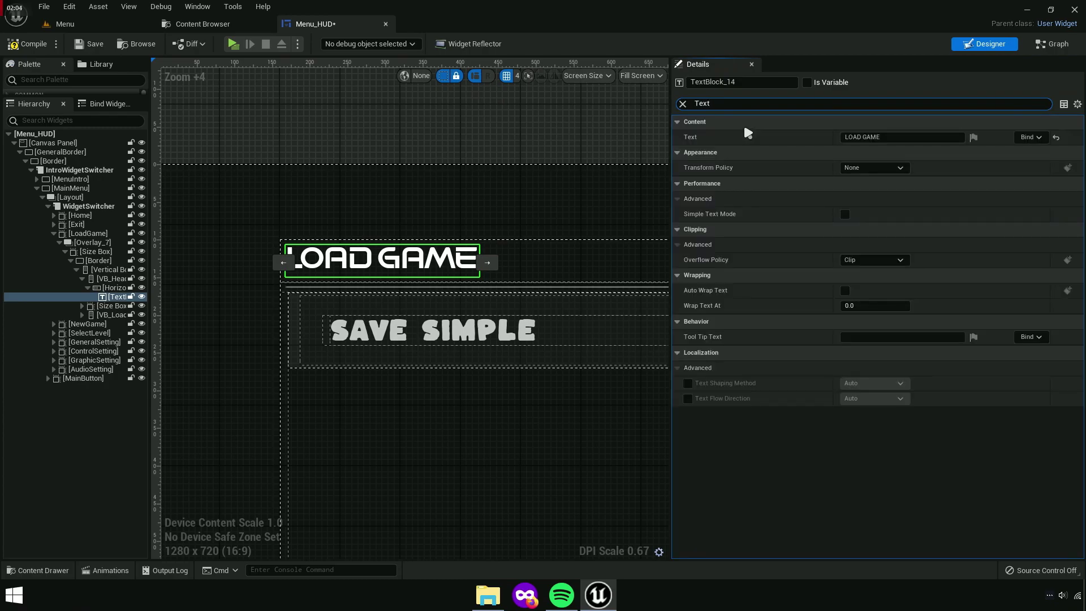
left_click(901, 137)
type("Test")
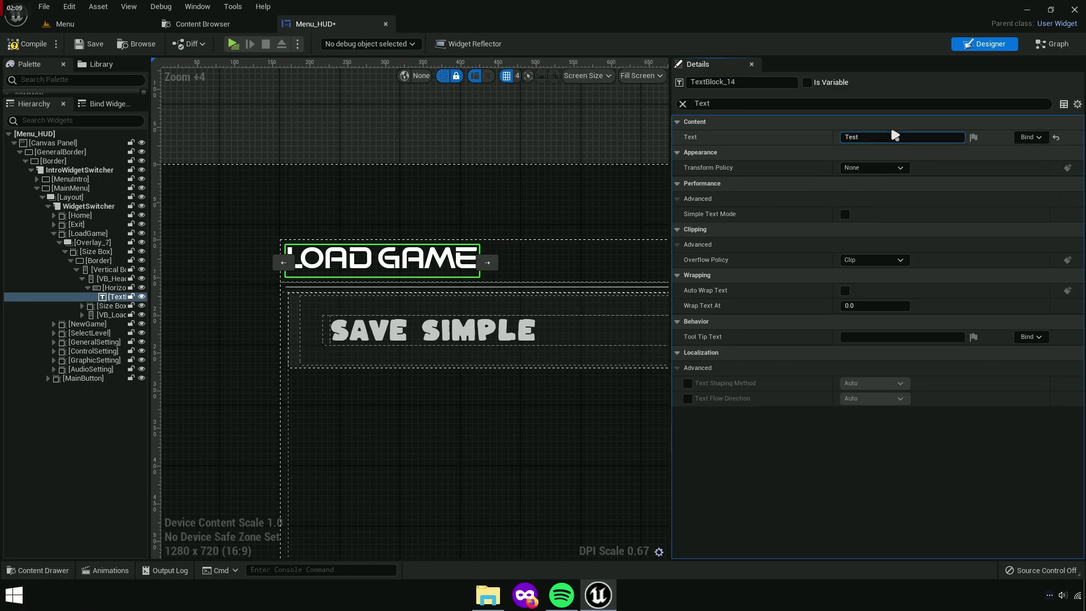
key("Return")
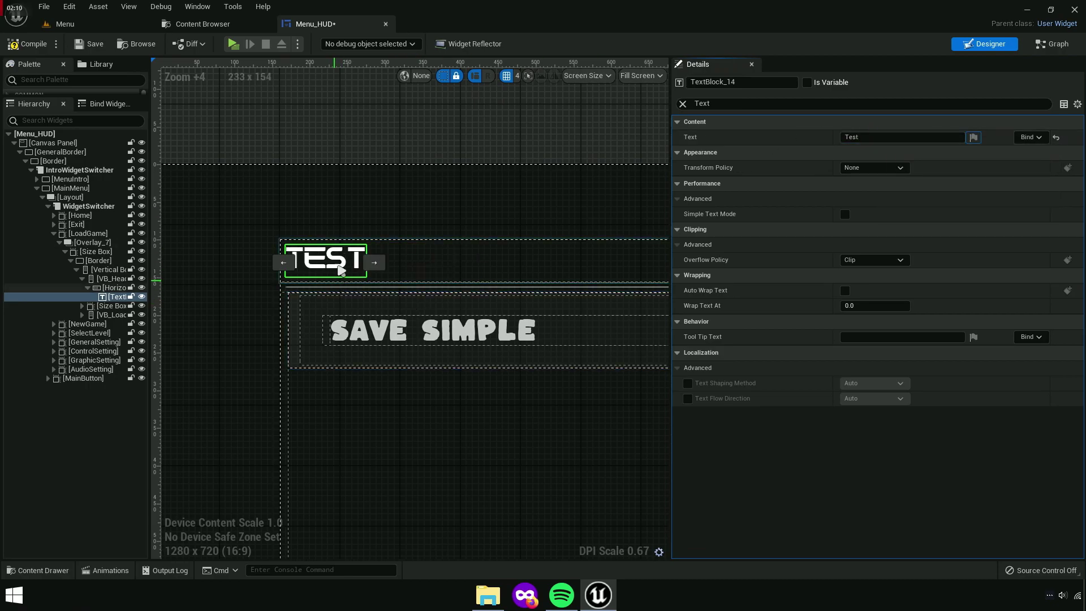
left_click(27, 45)
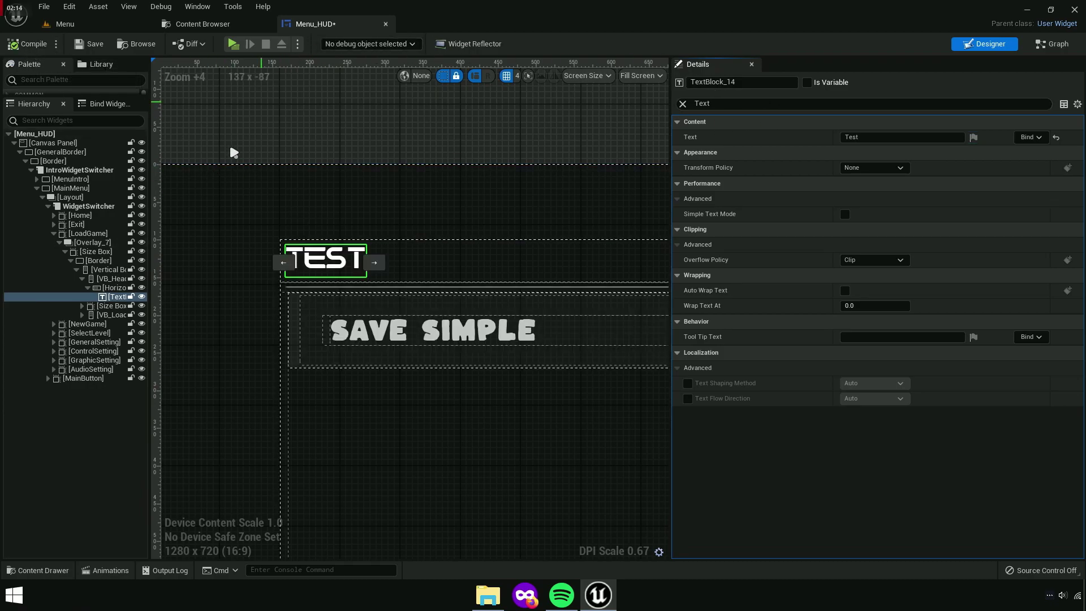
scroll(226, 280, "down", 4)
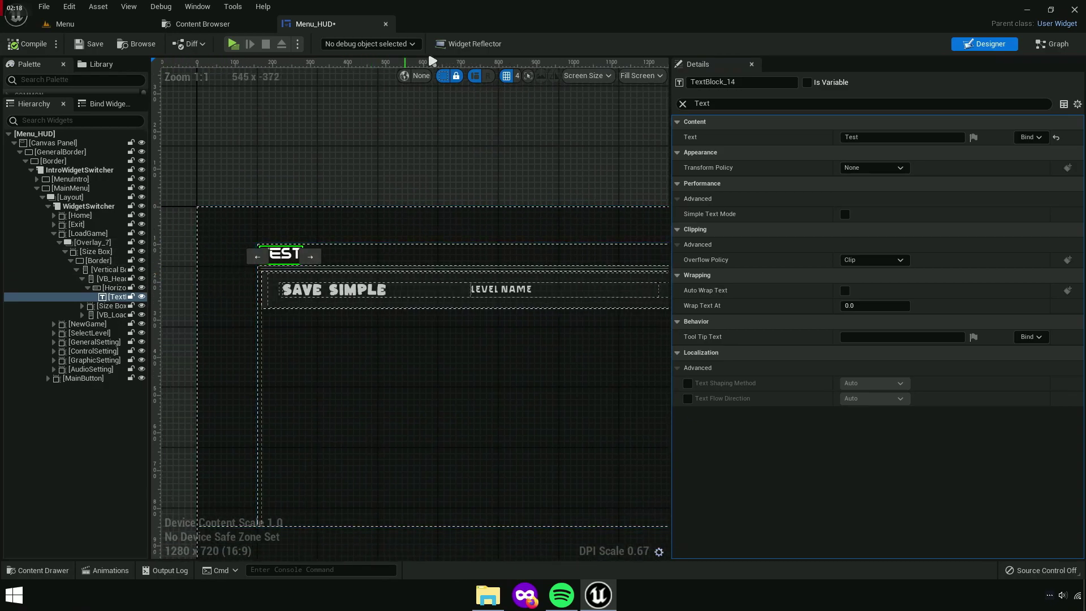
left_click(234, 44)
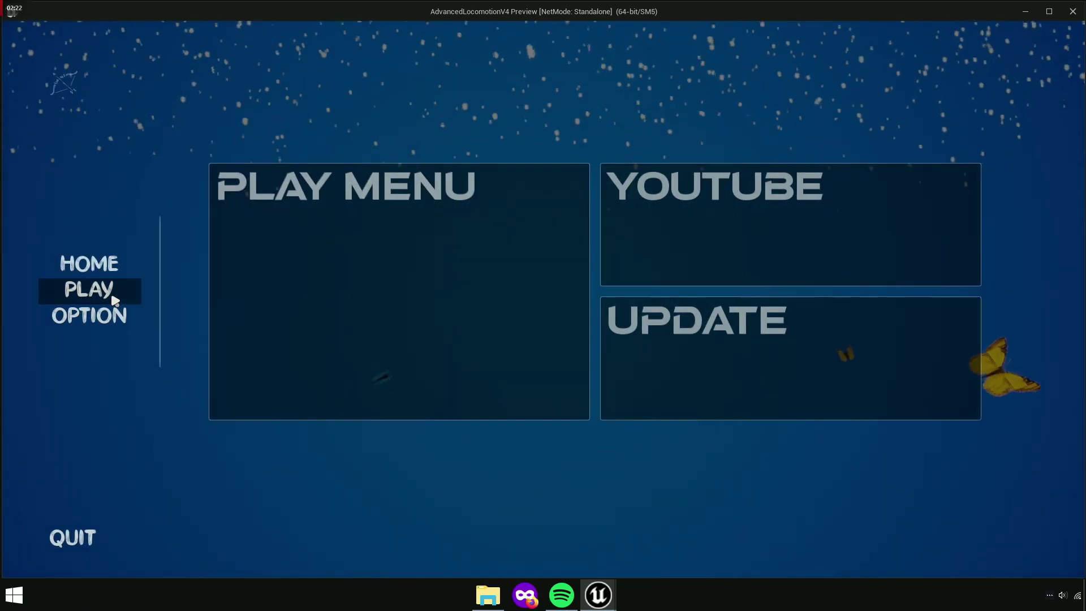
left_click(113, 299)
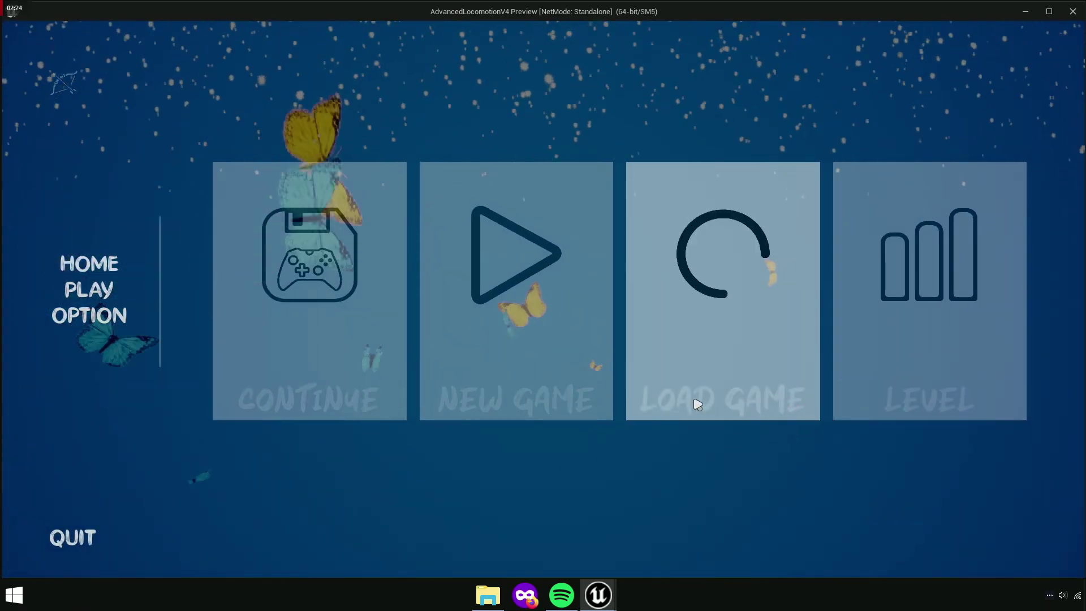
left_click(707, 395)
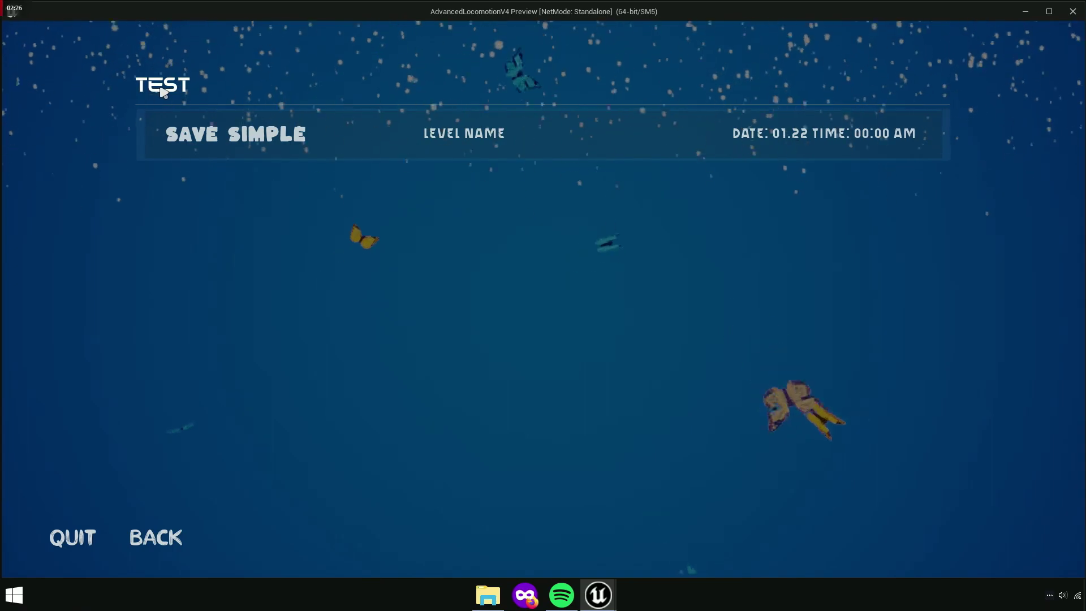
key("Escape")
Show the New Game screen, select the SELECT A LEVEL heading, and begin editing its Text field
scroll(388, 388, "down", 4)
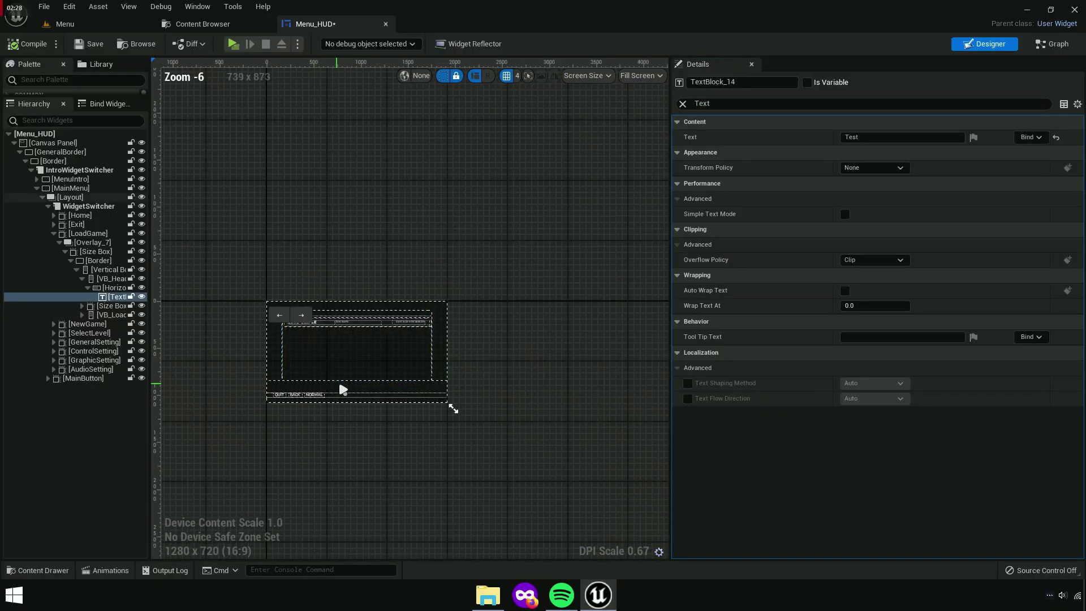
scroll(351, 378, "up", 4)
scroll(365, 345, "up", 1)
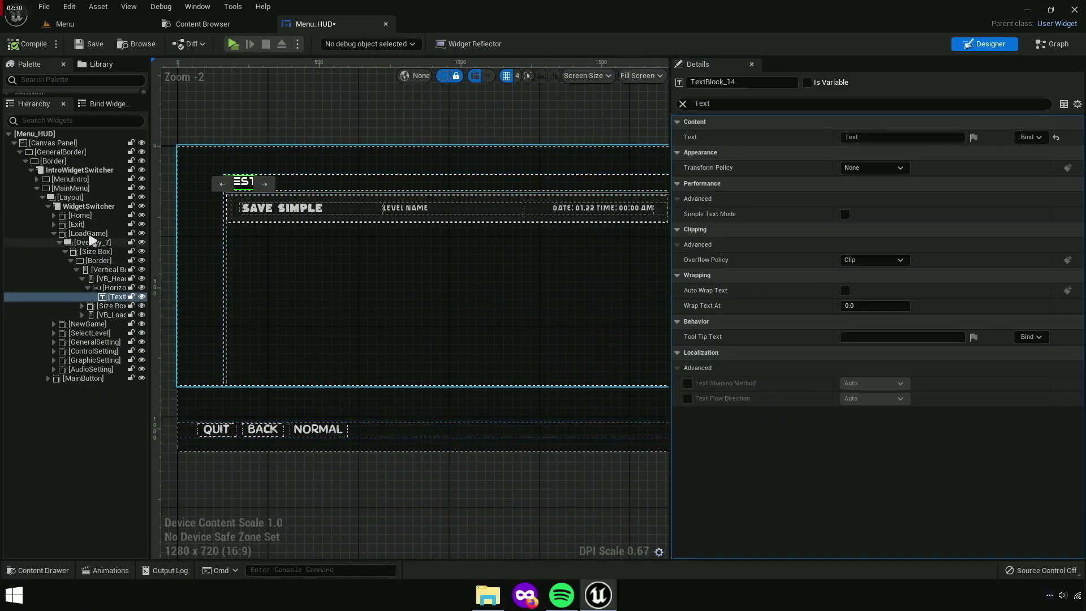
double_click(88, 233)
left_click(88, 242)
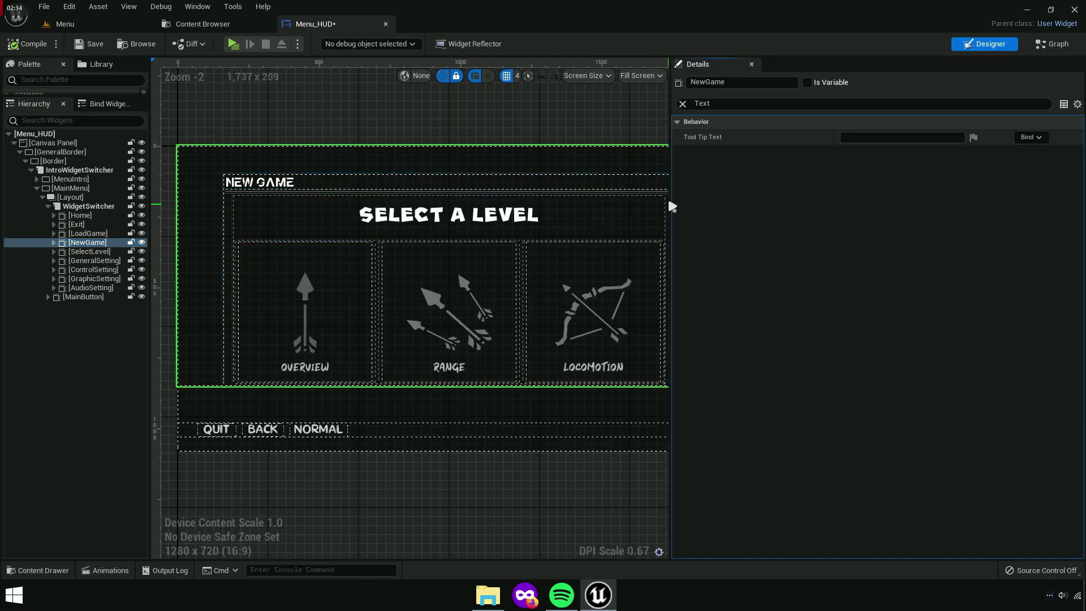
left_click_drag(734, 182, 803, 182)
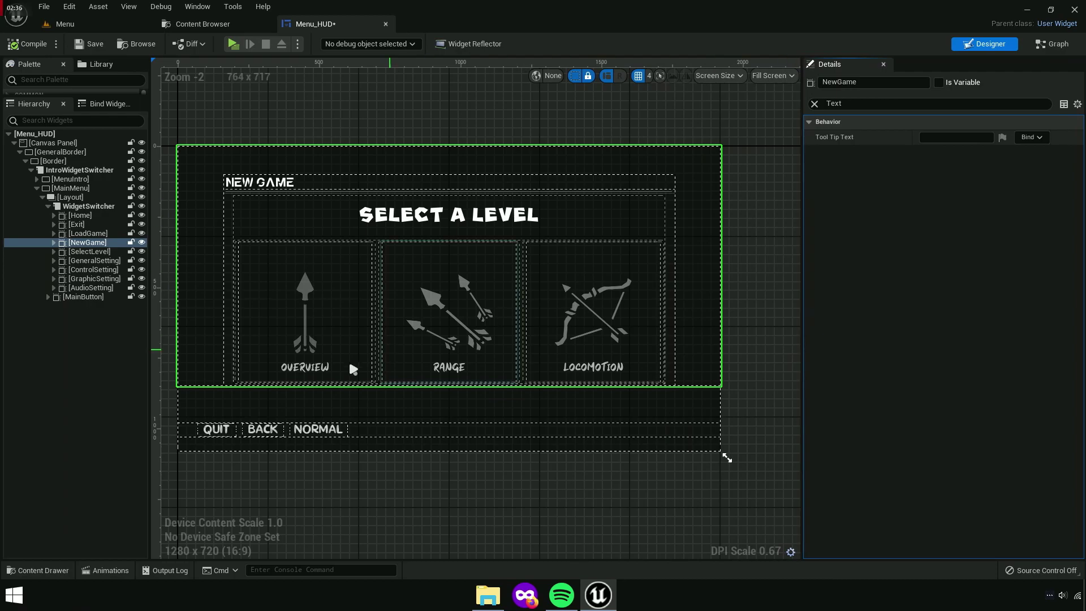
scroll(311, 402, "up", 2)
scroll(311, 402, "up", 3)
scroll(394, 524, "down", 2)
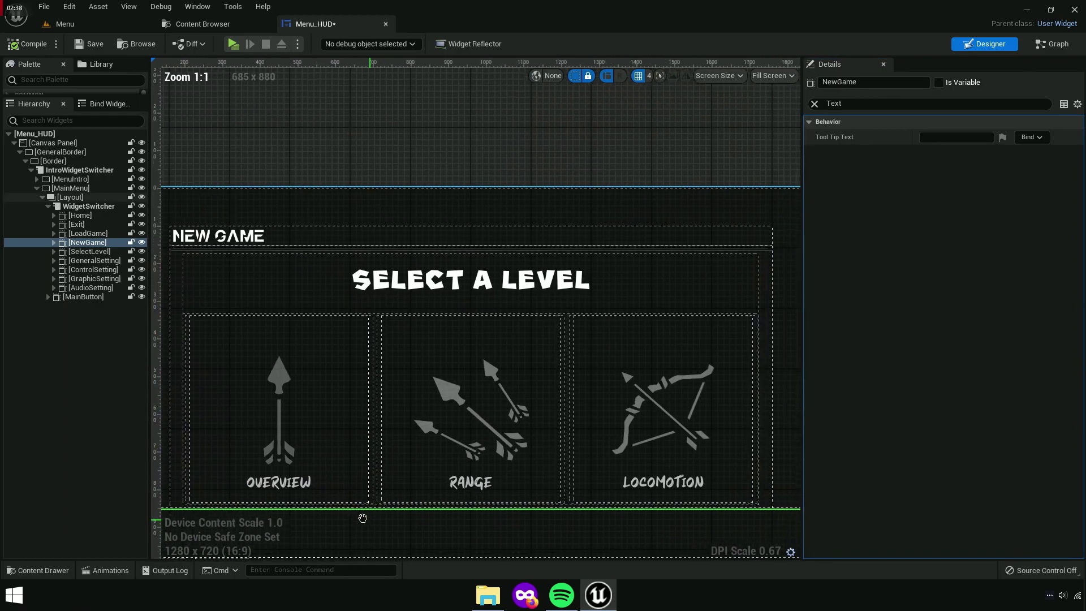
left_click(469, 281)
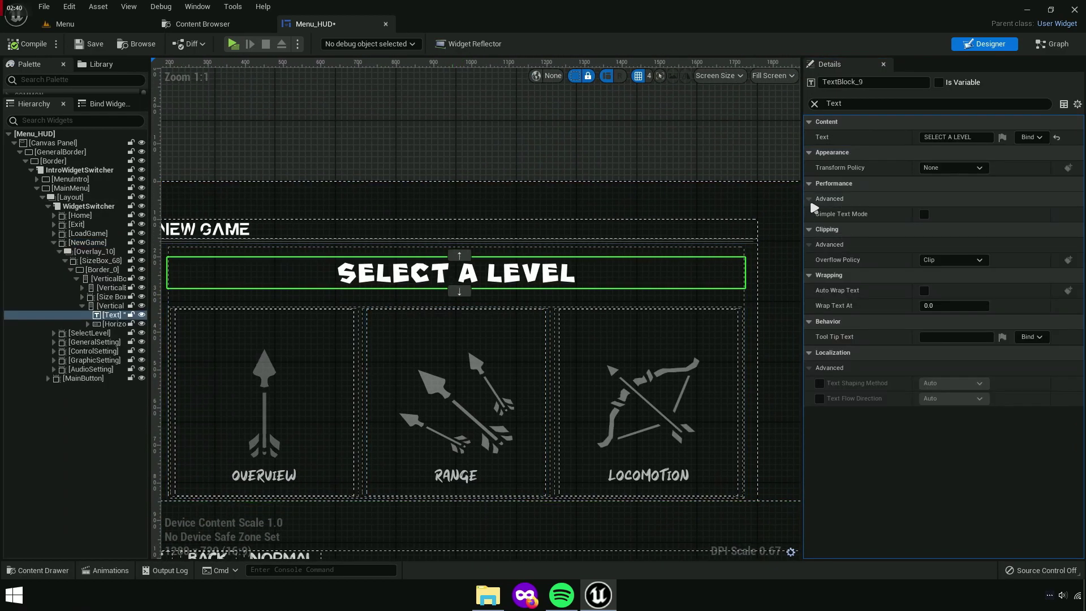
left_click_drag(803, 170, 609, 170)
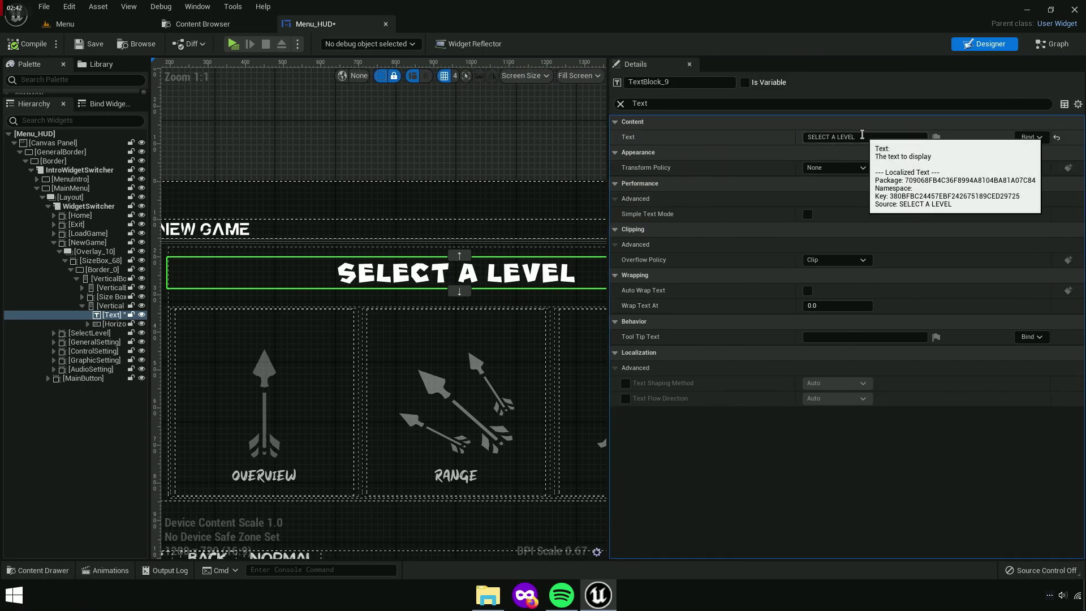
left_click(864, 136)
type("Test Level")
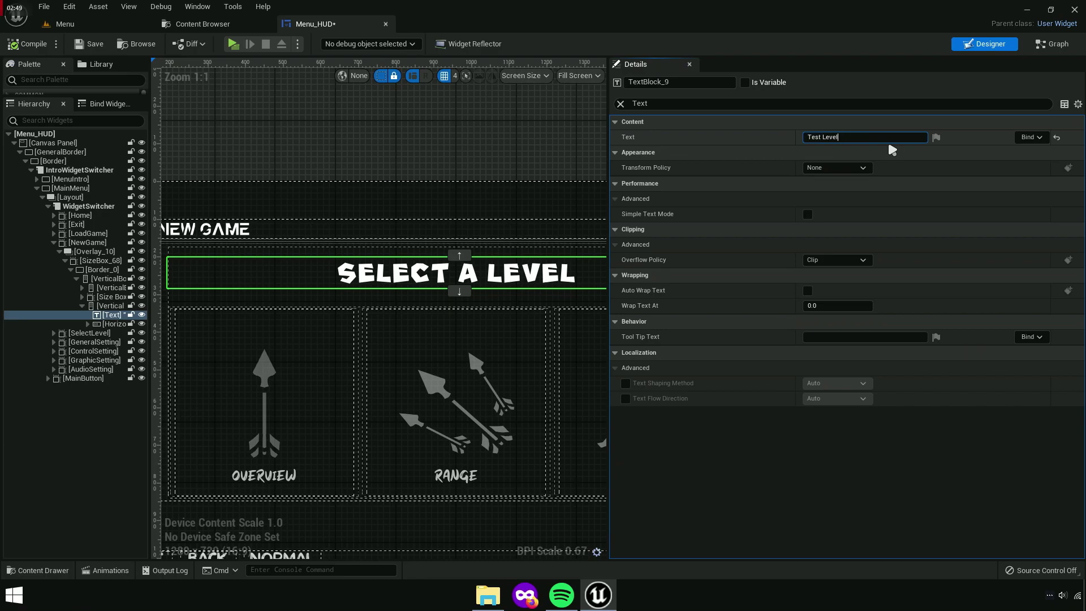
Commit Test Level as the heading text and set its font to Takeover3DFilledRegular-gxG03_Font
key("Return")
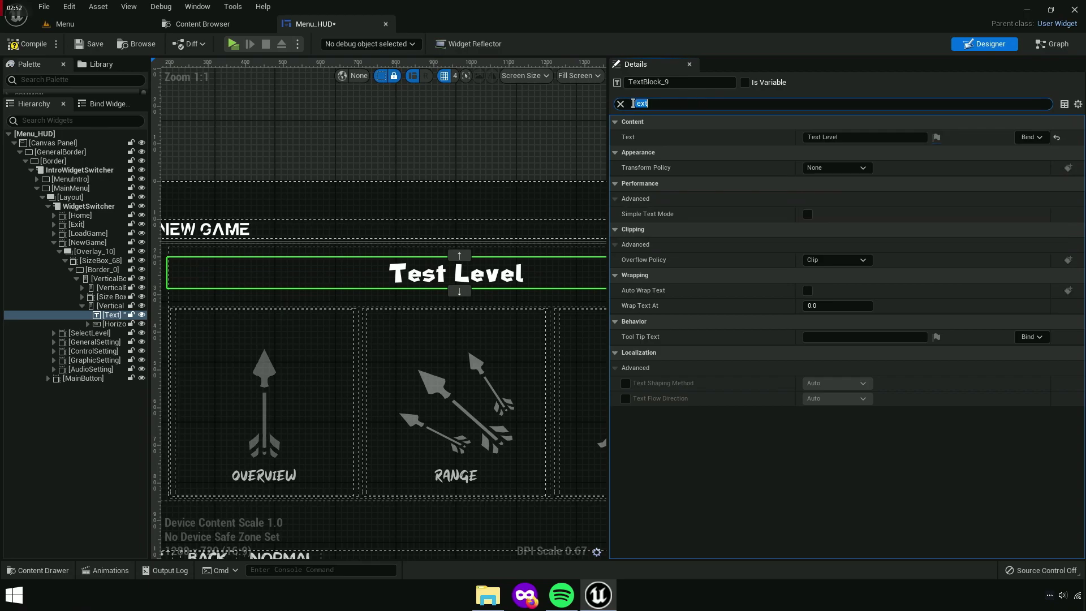
type("T")
key("BackSpace")
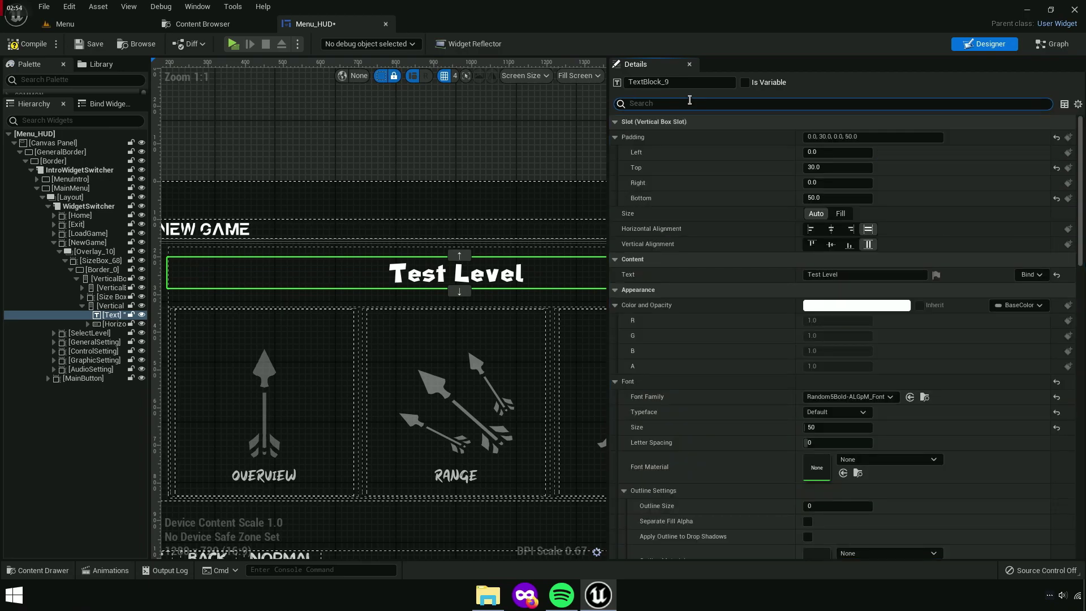
type("Font")
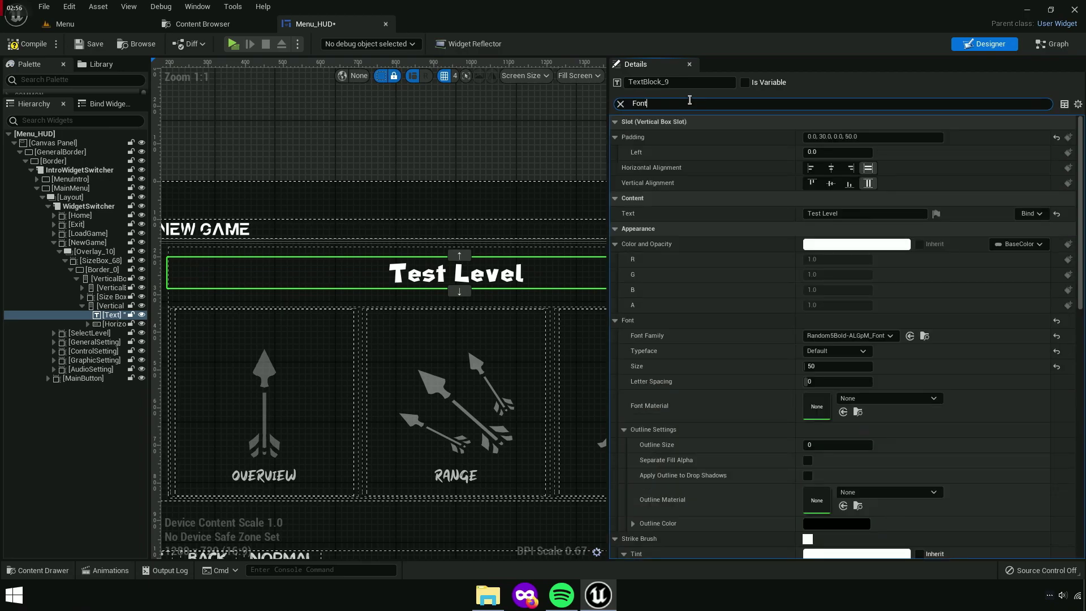
left_click(849, 153)
scroll(858, 344, "down", 3)
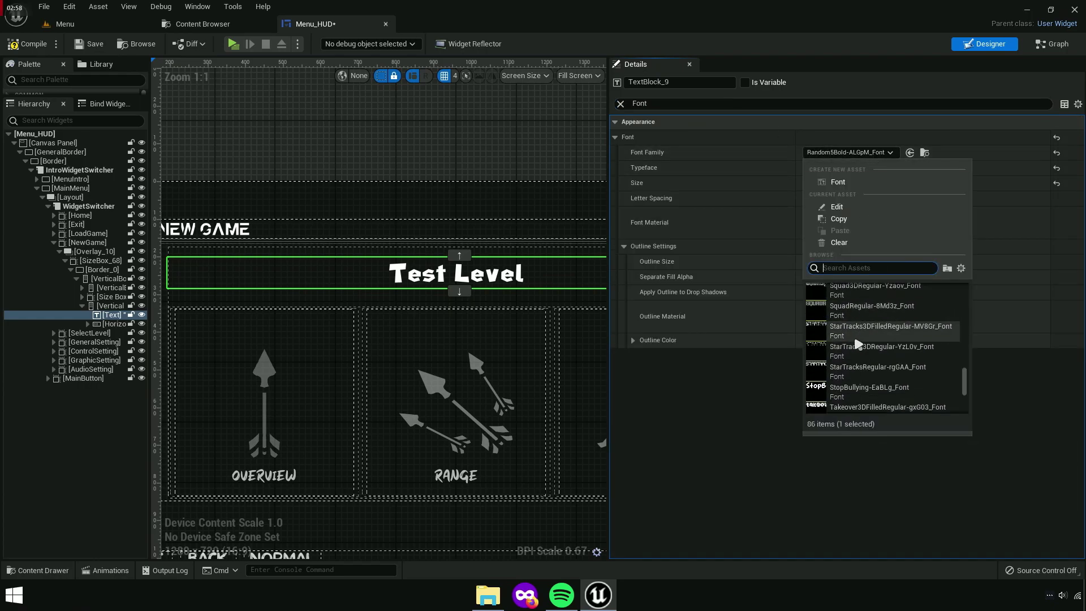
left_click(887, 407)
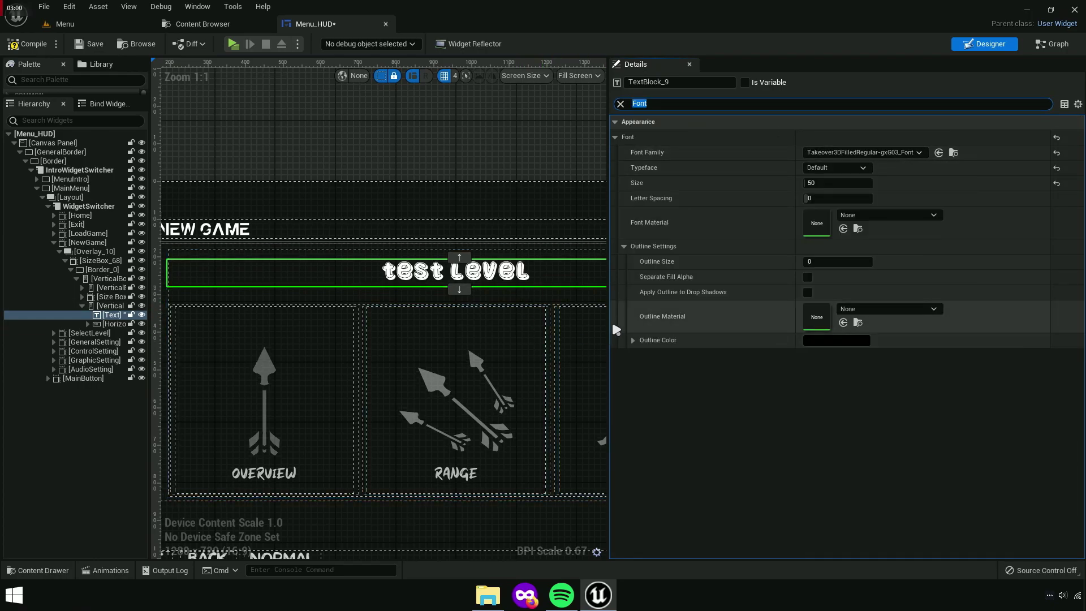
left_click_drag(611, 309, 850, 308)
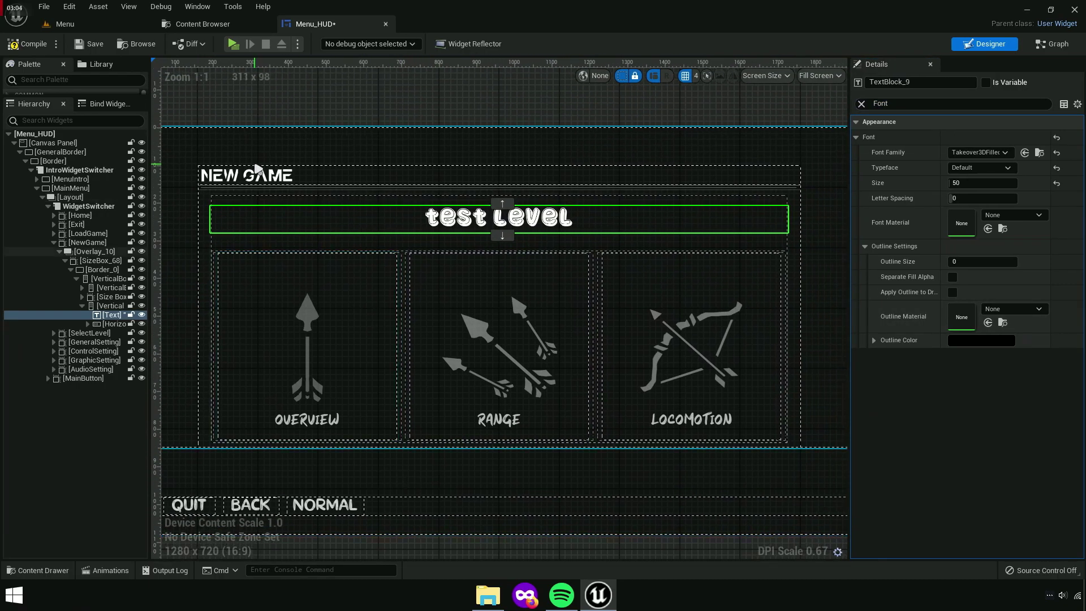
Select the OVERVIEW button's label in the Hierarchy and change its text to Easy Level
left_click(300, 360)
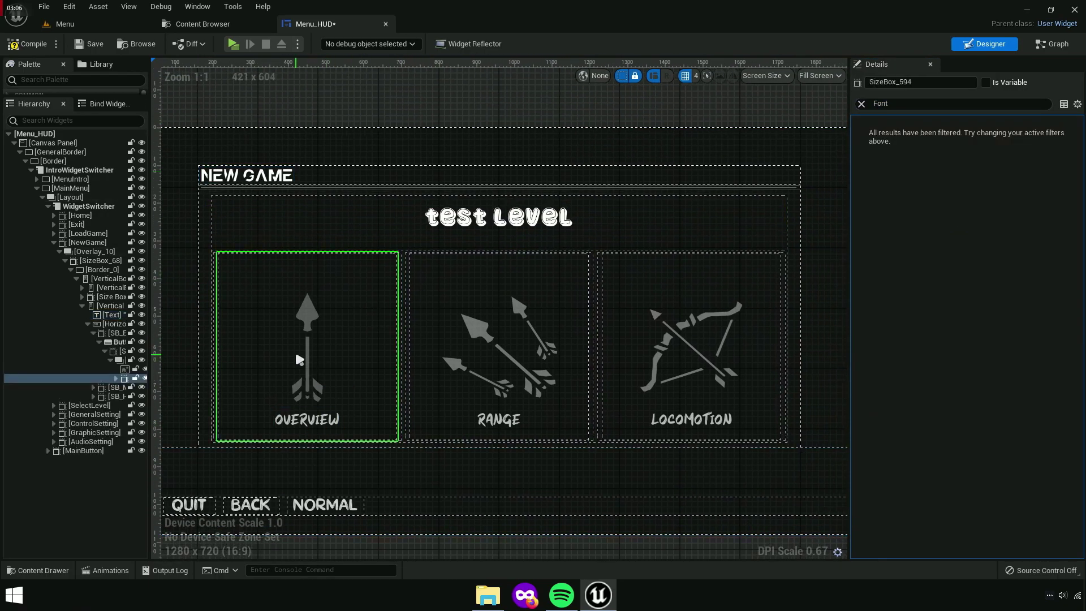
left_click(862, 104)
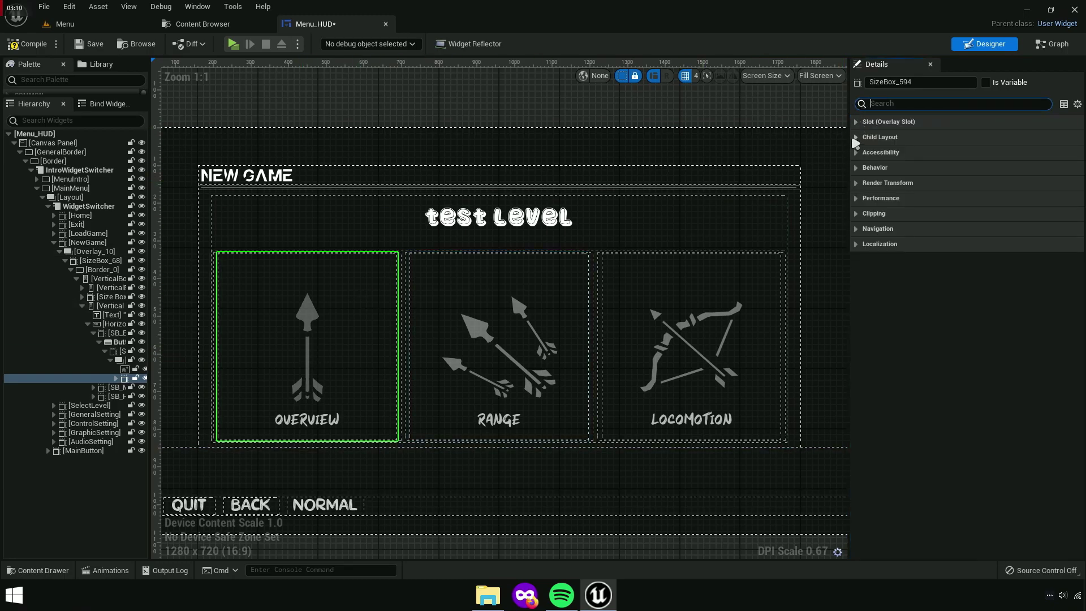
left_click(854, 123)
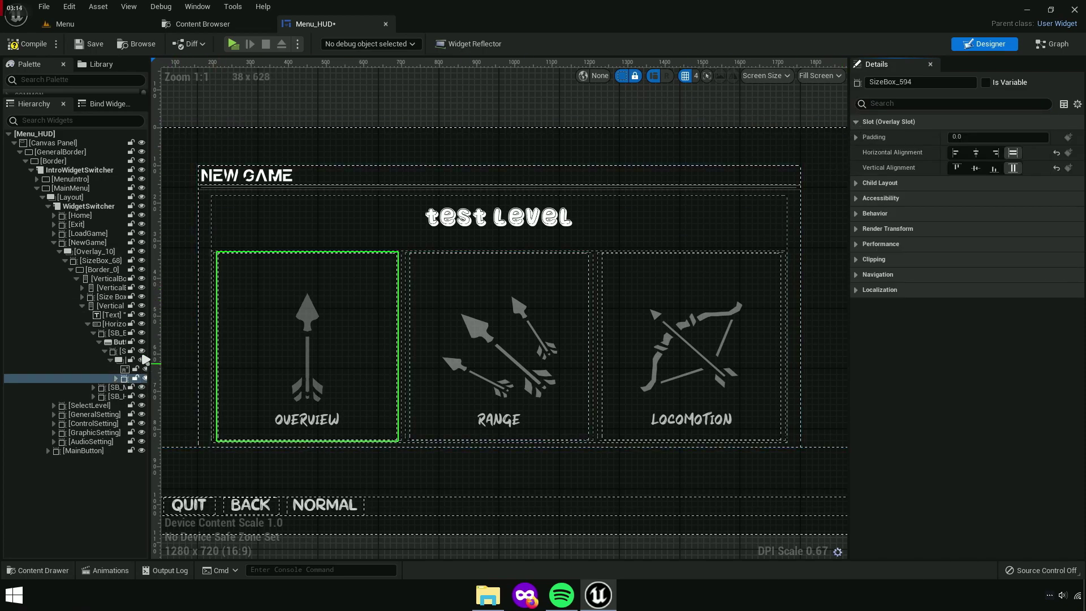
left_click_drag(145, 359, 281, 362)
double_click(161, 378)
left_click(160, 388)
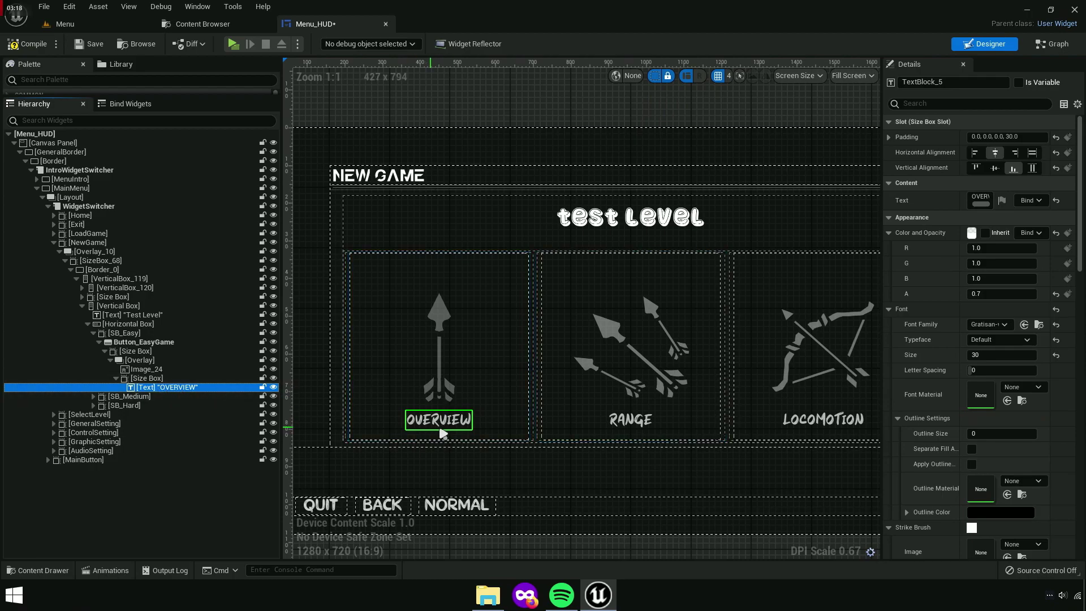
scroll(584, 455, "up", 3)
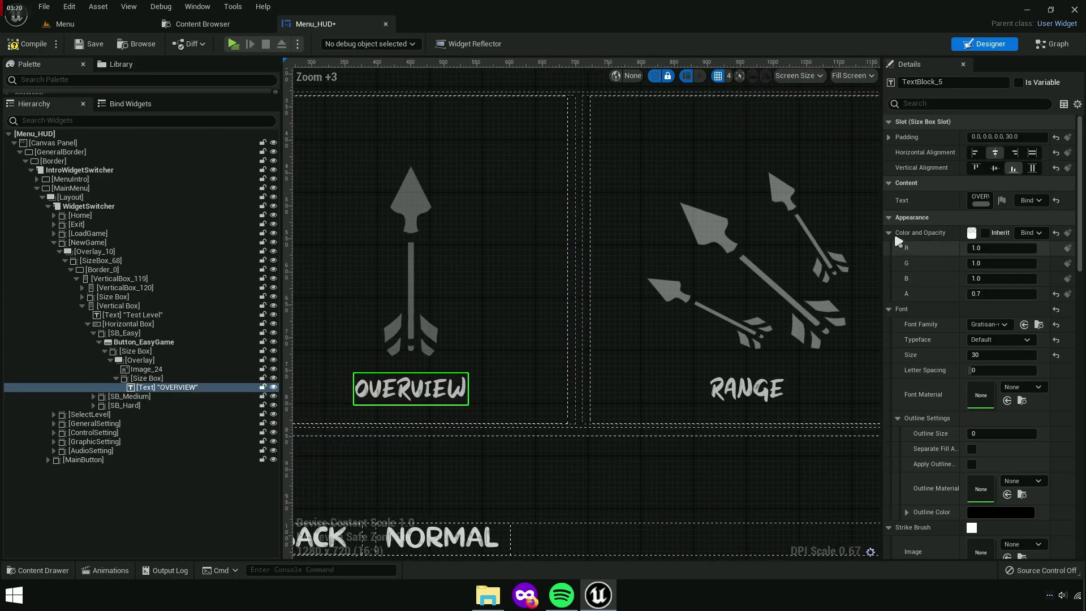
left_click_drag(886, 227, 655, 232)
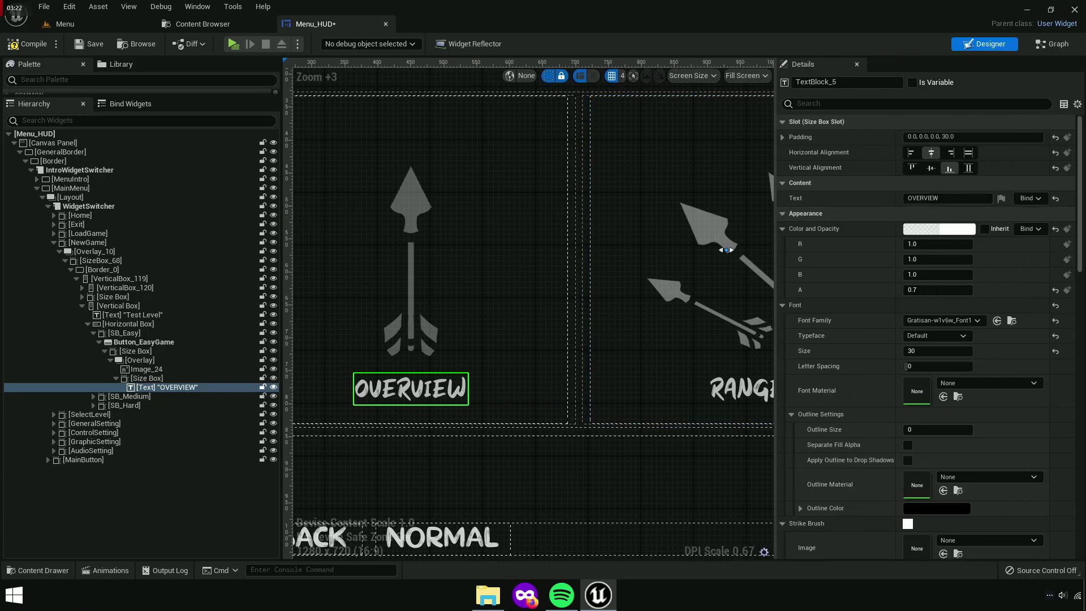
right_click_drag(577, 329, 592, 345)
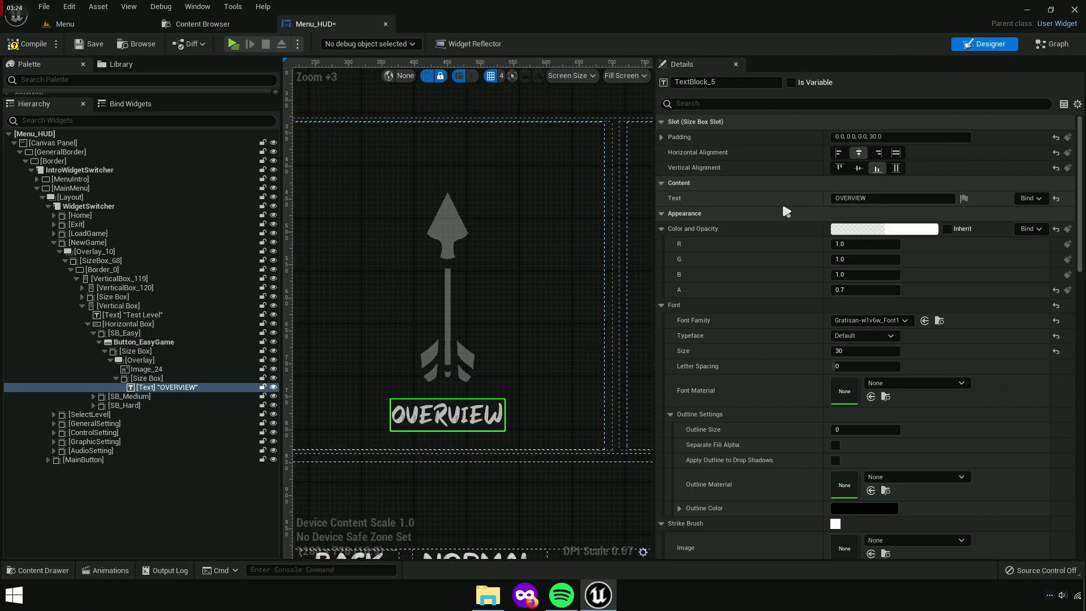
left_click(854, 199)
type("TEST")
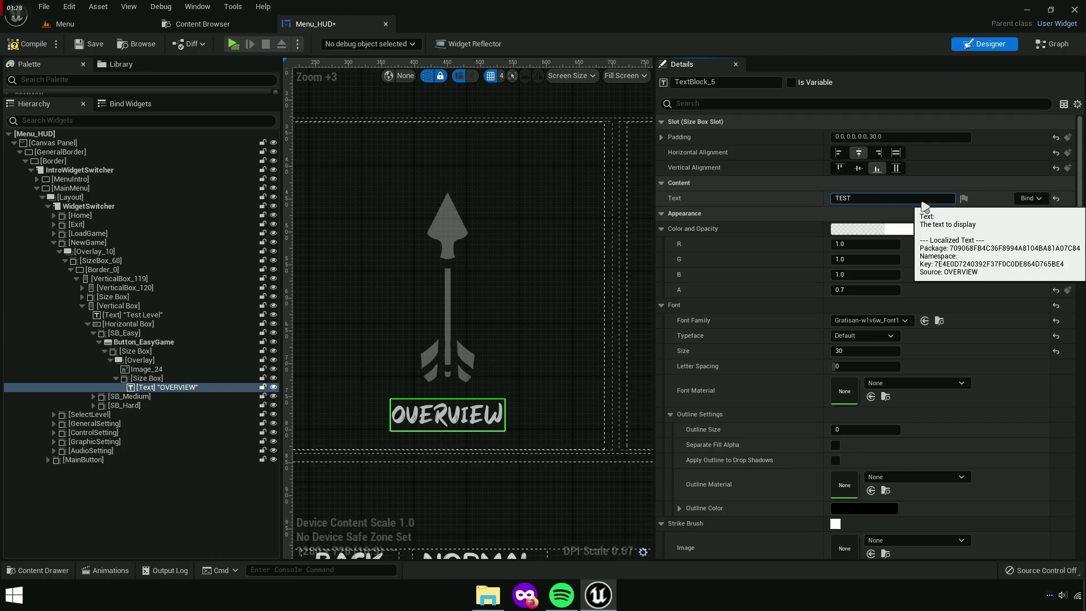
key("Return")
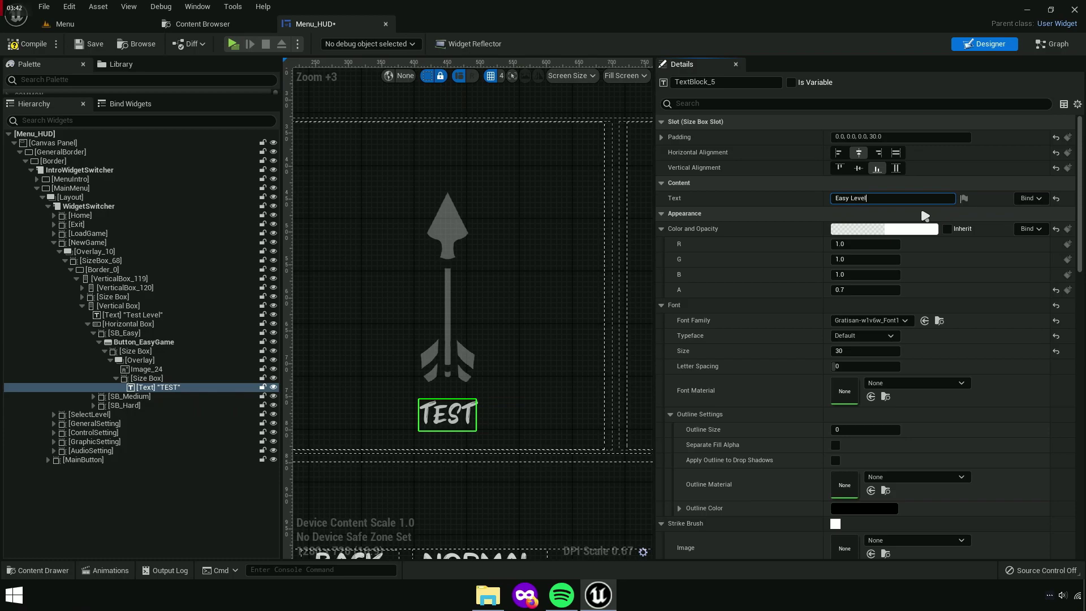
key("Return")
Widen the Menu_HUD design canvas and select the RANGE and LOCOMOTION labels
scroll(571, 446, "down", 3)
scroll(463, 371, "up", 3)
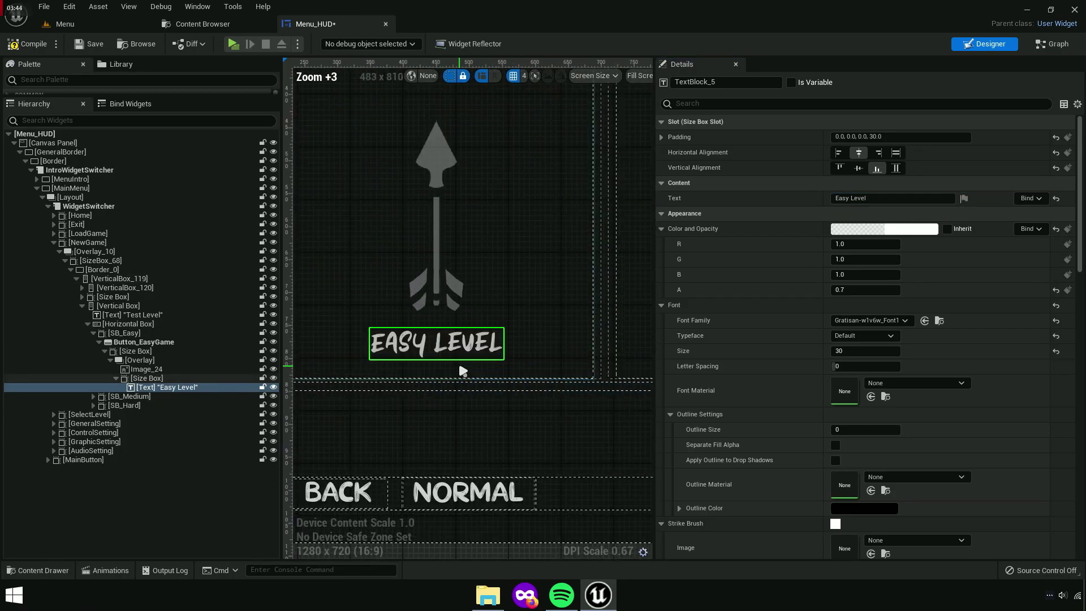
scroll(446, 432, "down", 3)
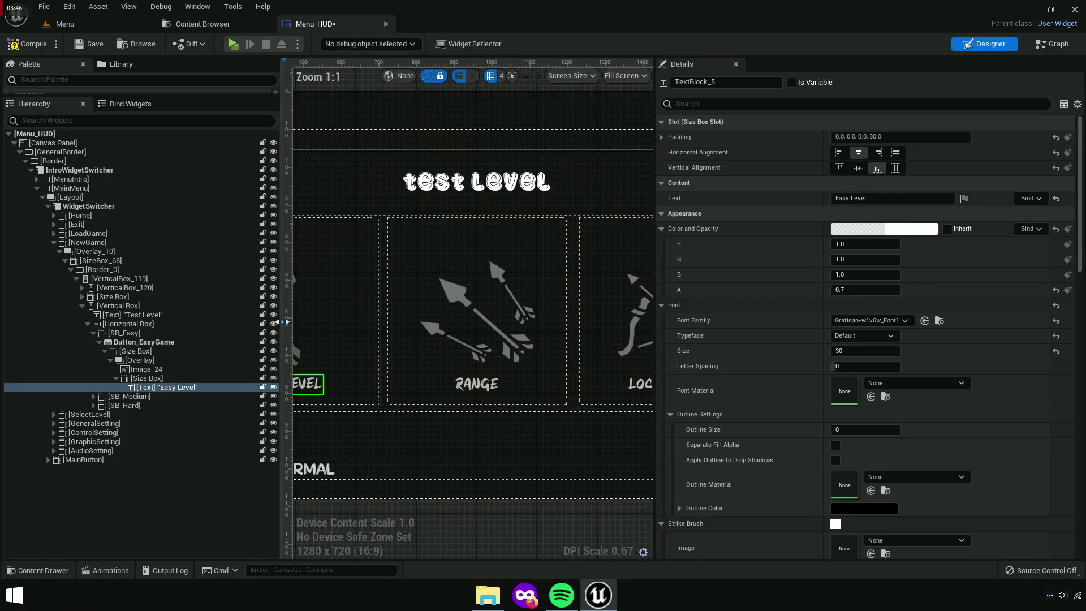
left_click_drag(286, 322, 178, 322)
left_click_drag(604, 305, 681, 291)
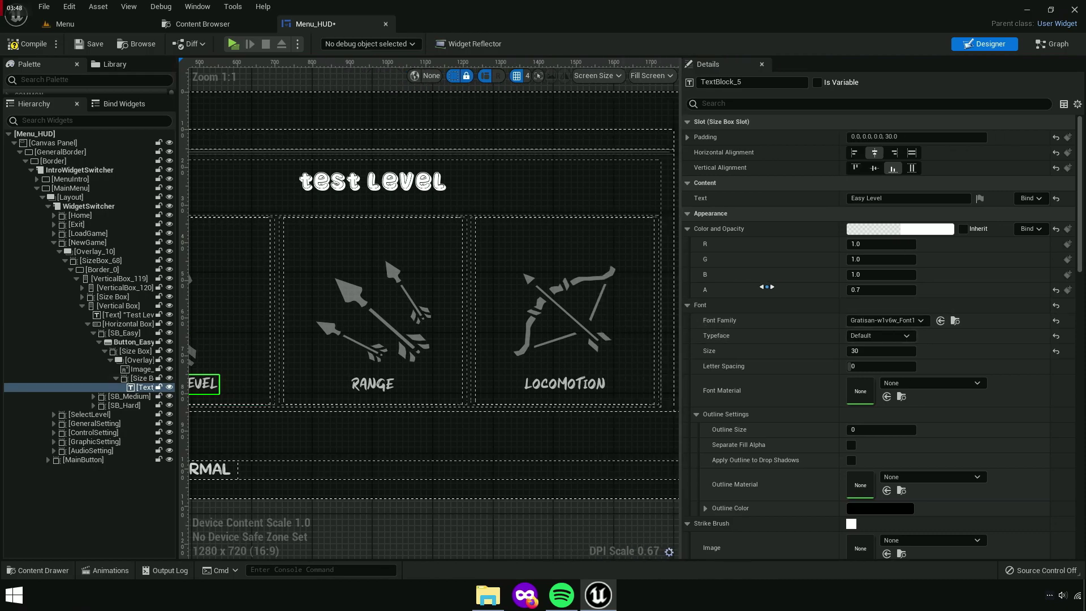
left_click_drag(767, 286, 814, 289)
scroll(536, 400, "down", 1)
scroll(521, 360, "up", 1)
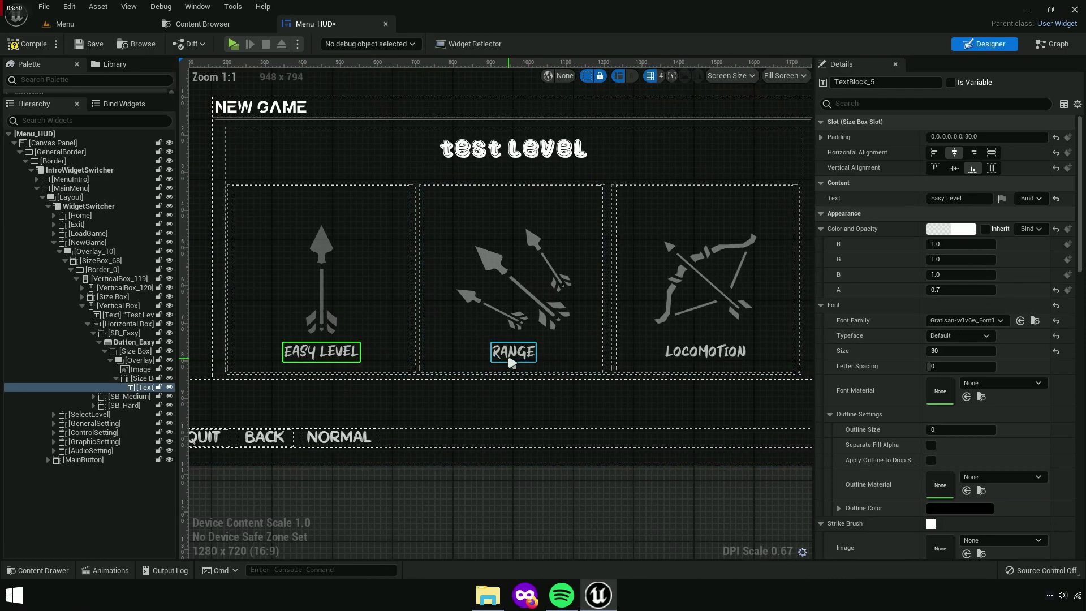
left_click(512, 362)
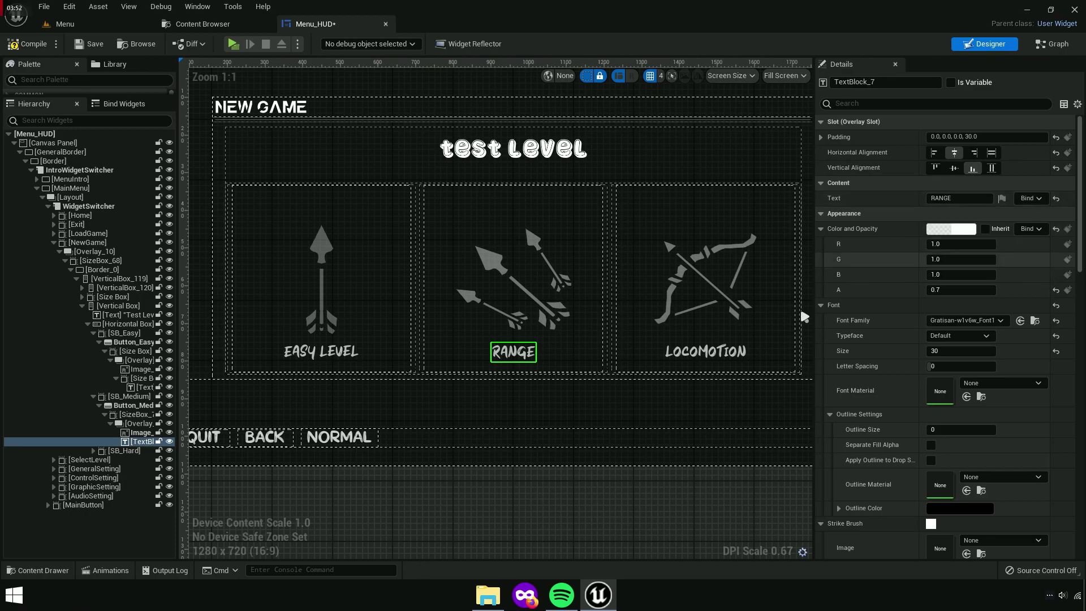
left_click(706, 351)
scroll(665, 452, "down", 3)
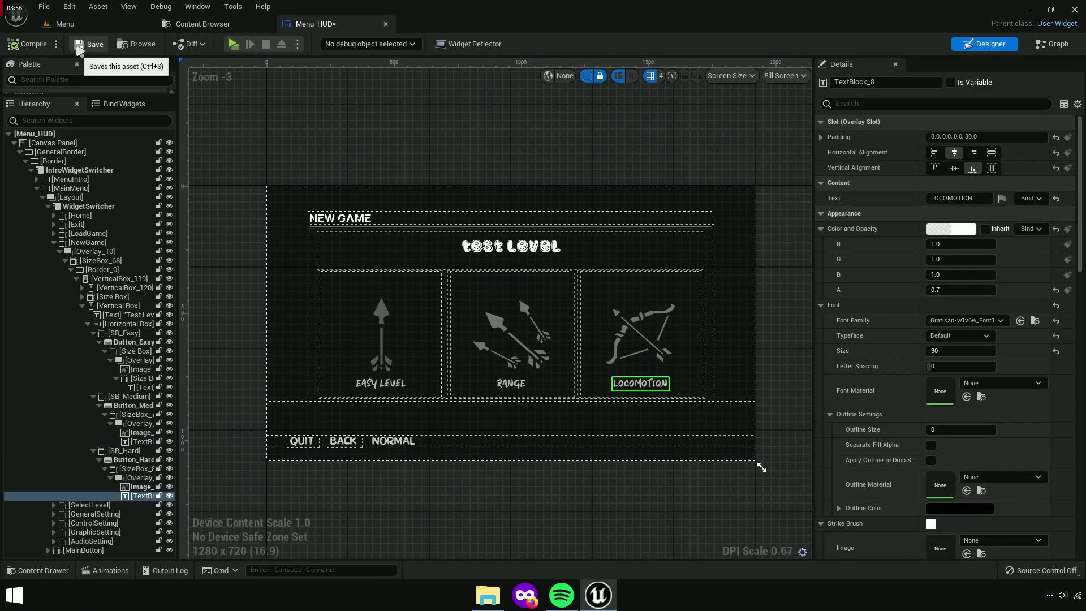
Save Menu_HUD, play-test the New Game level screen in standalone, then exit
left_click(91, 44)
left_click(233, 44)
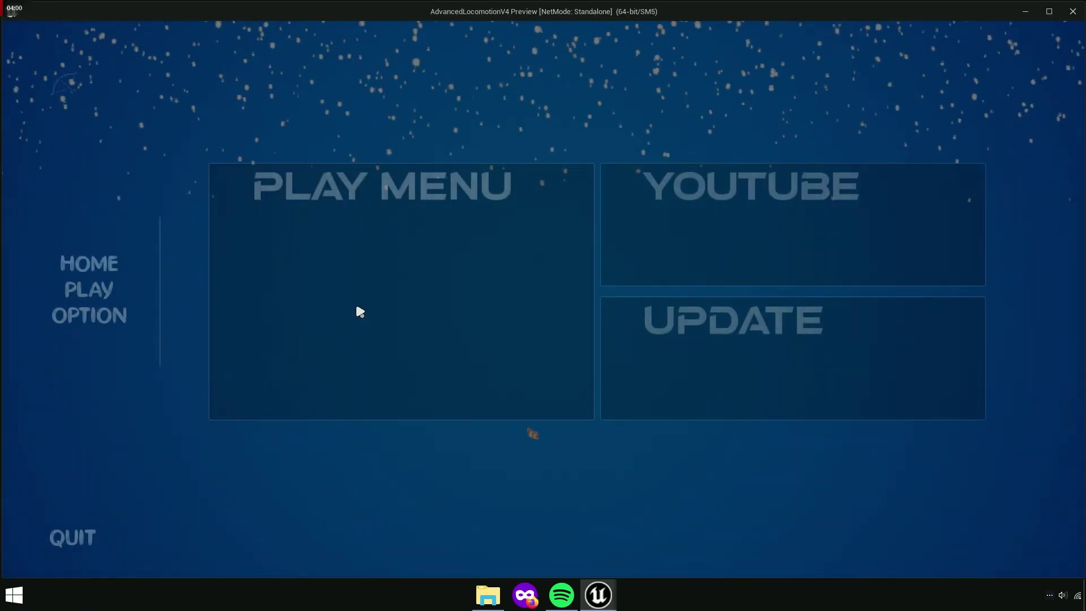
left_click(358, 310)
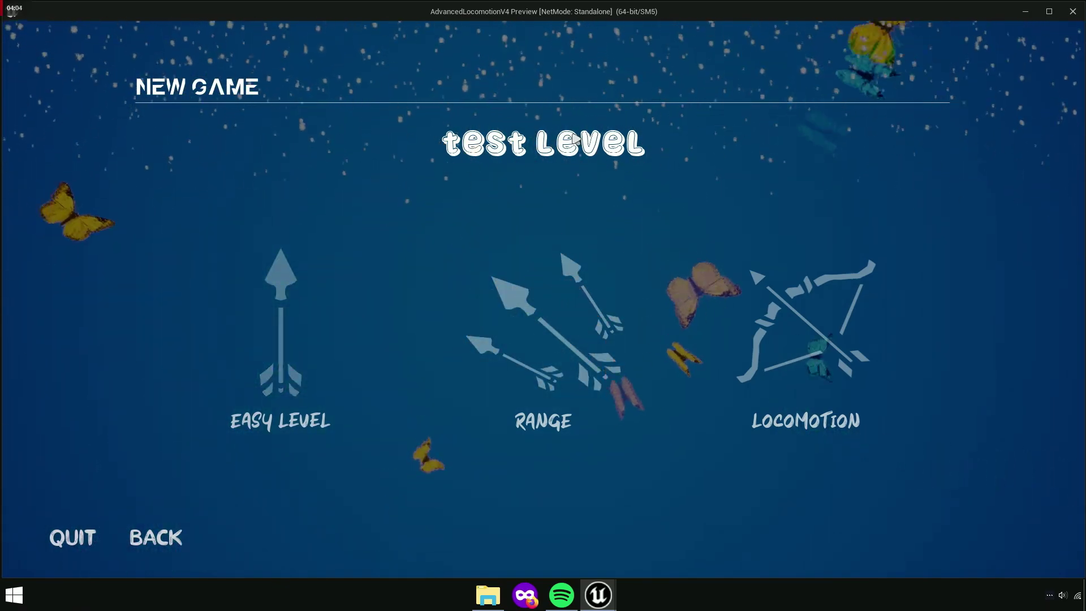
key("Escape")
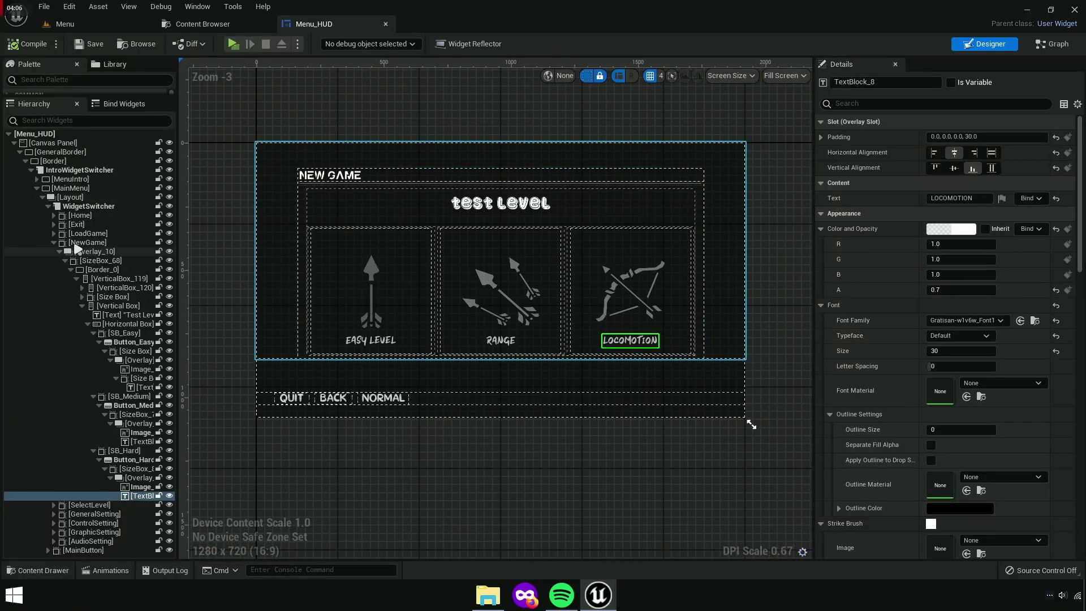
Collapse NewGame in the hierarchy and switch the designer to the General Settings screen
double_click(79, 243)
left_click(82, 252)
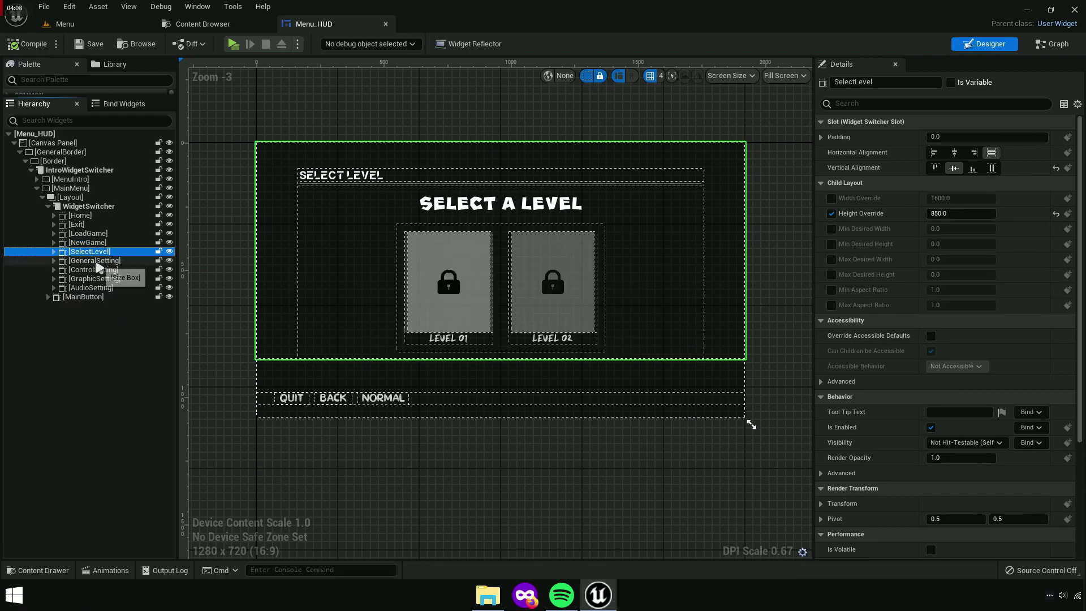
scroll(508, 234, "up", 3)
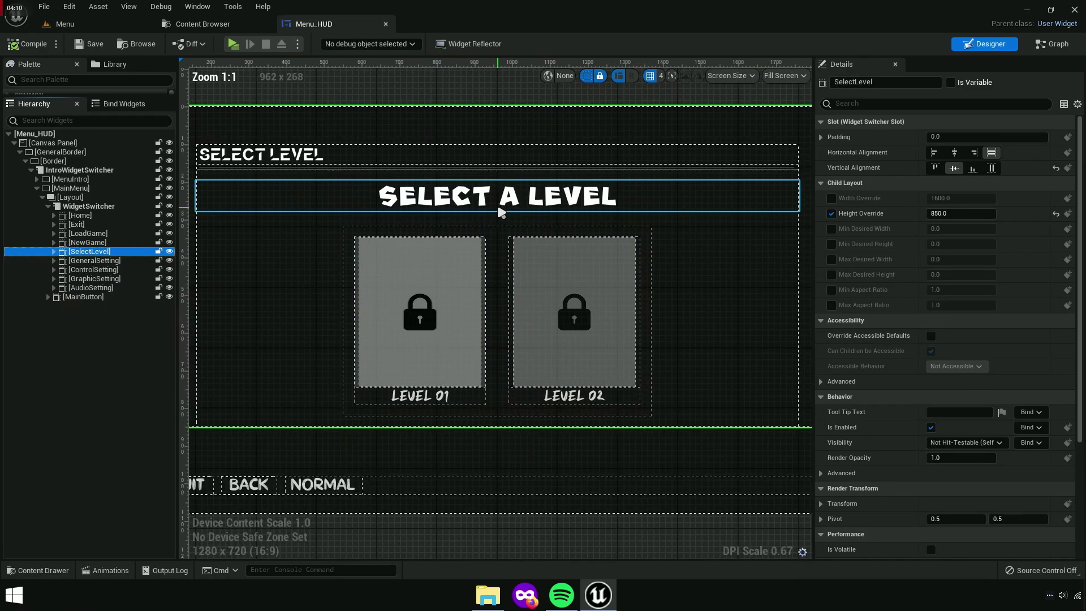
scroll(504, 211, "down", 2)
left_click(94, 261)
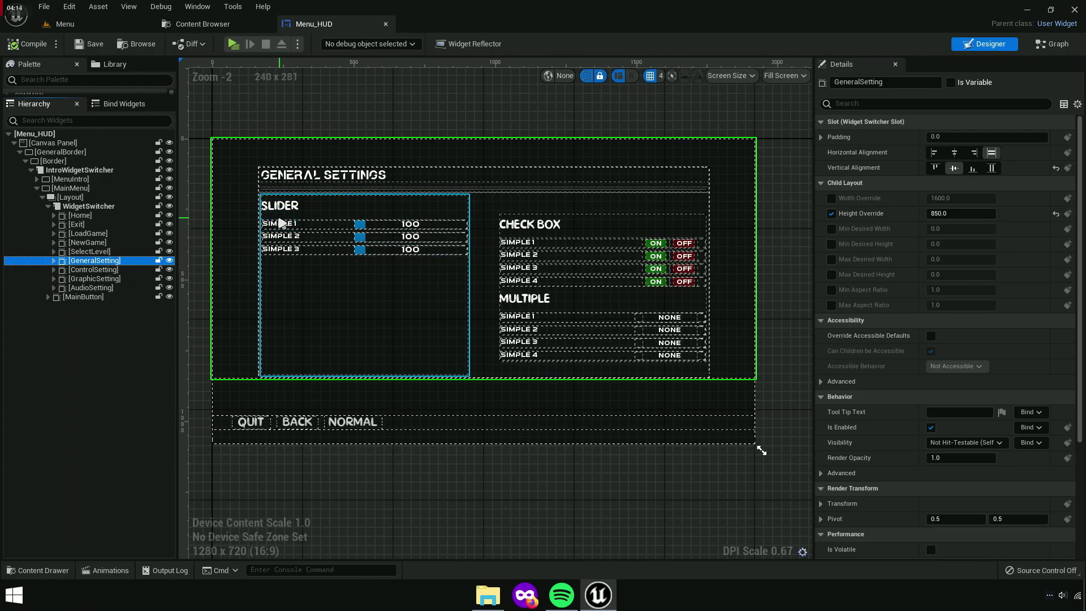
Frame the slider rows on the canvas and select the SIMPLE 1 slider and its label
scroll(288, 206, "up", 3)
mouse_move(334, 250)
right_mouse_down()
mouse_move(423, 292)
mouse_move(323, 294)
right_mouse_up()
left_click_drag(814, 286, 883, 286)
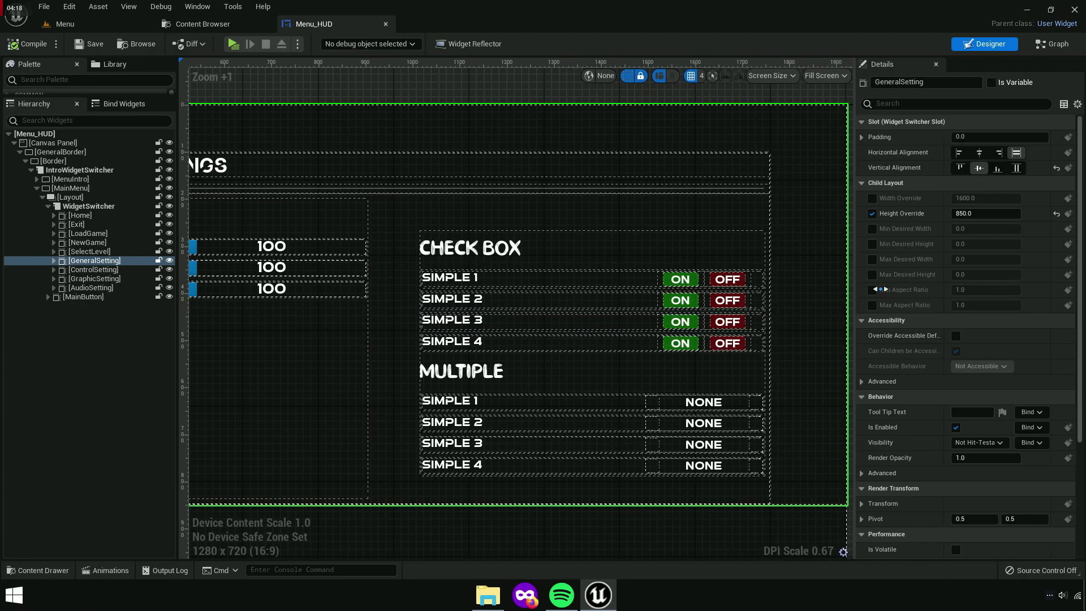
right_click_drag(354, 401, 645, 487)
scroll(436, 396, "up", 2)
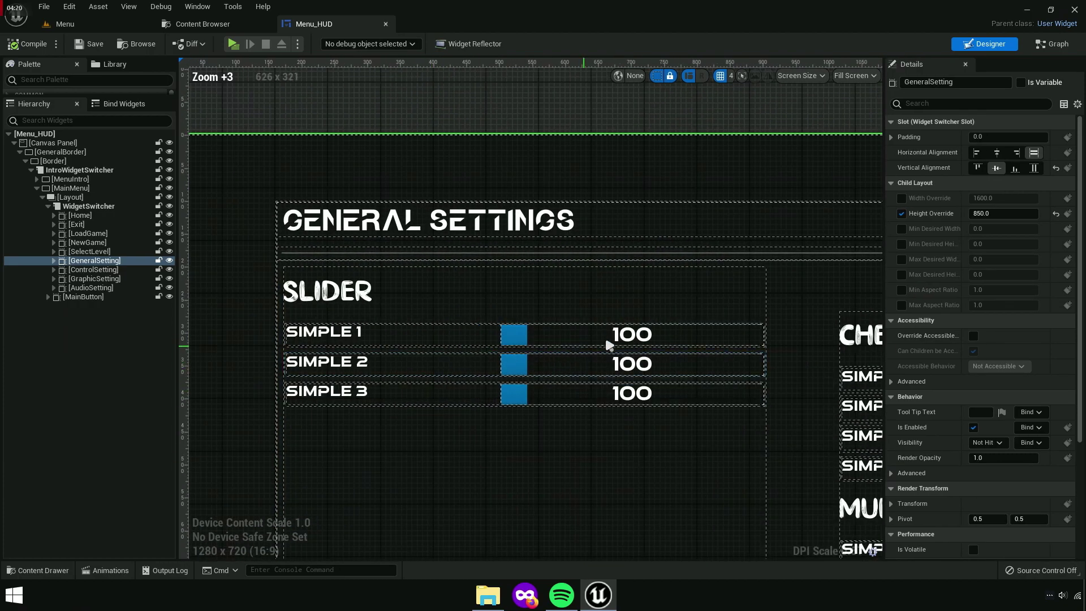
left_click(571, 337)
right_click_drag(604, 442, 569, 442)
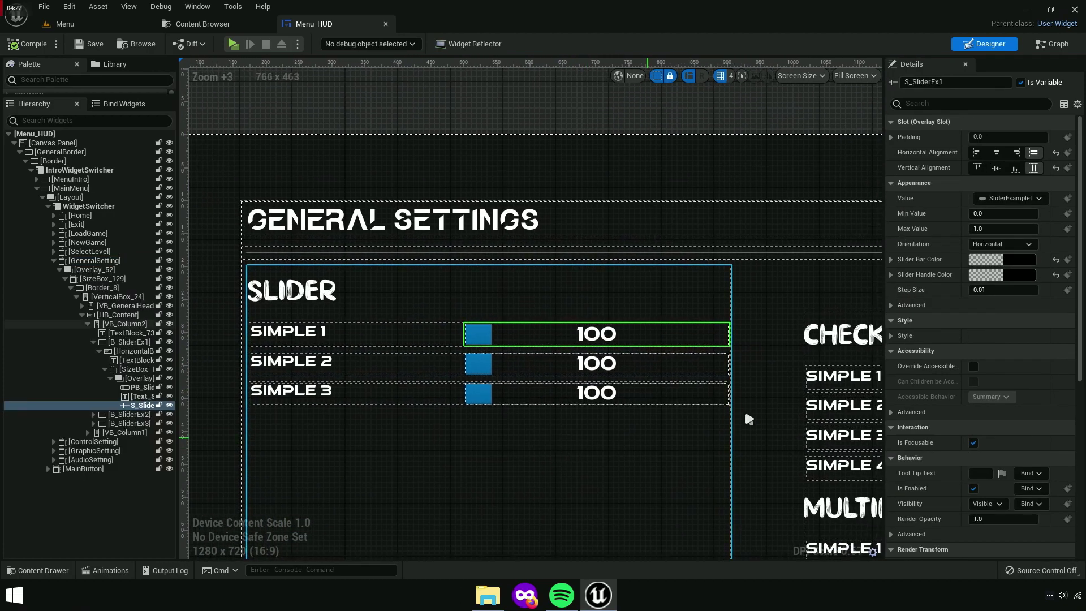
left_click_drag(881, 306, 741, 346)
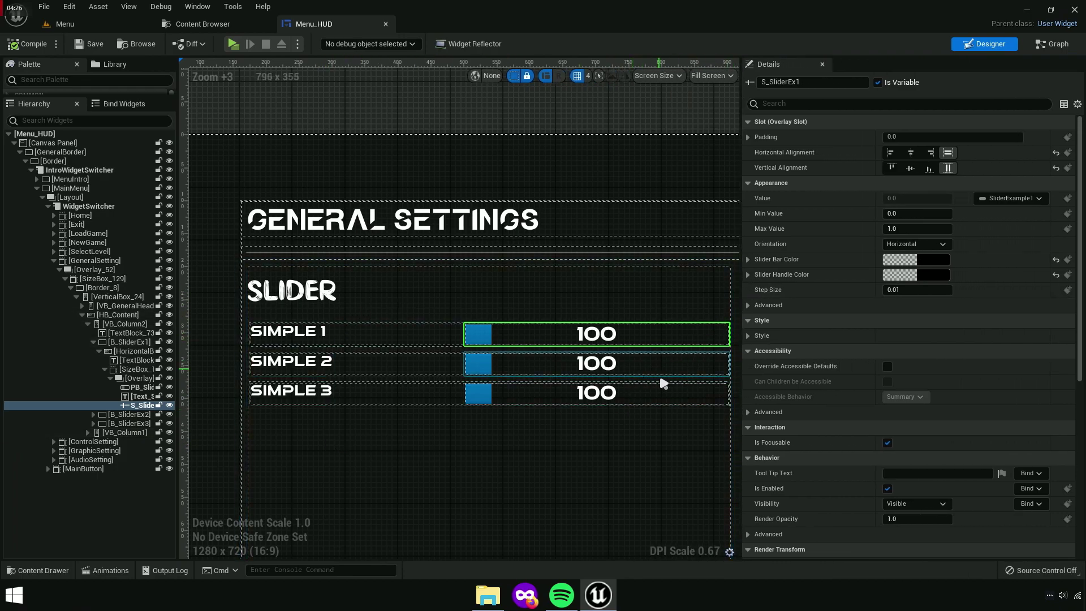
scroll(1081, 242, "down", 3)
scroll(1081, 242, "up", 3)
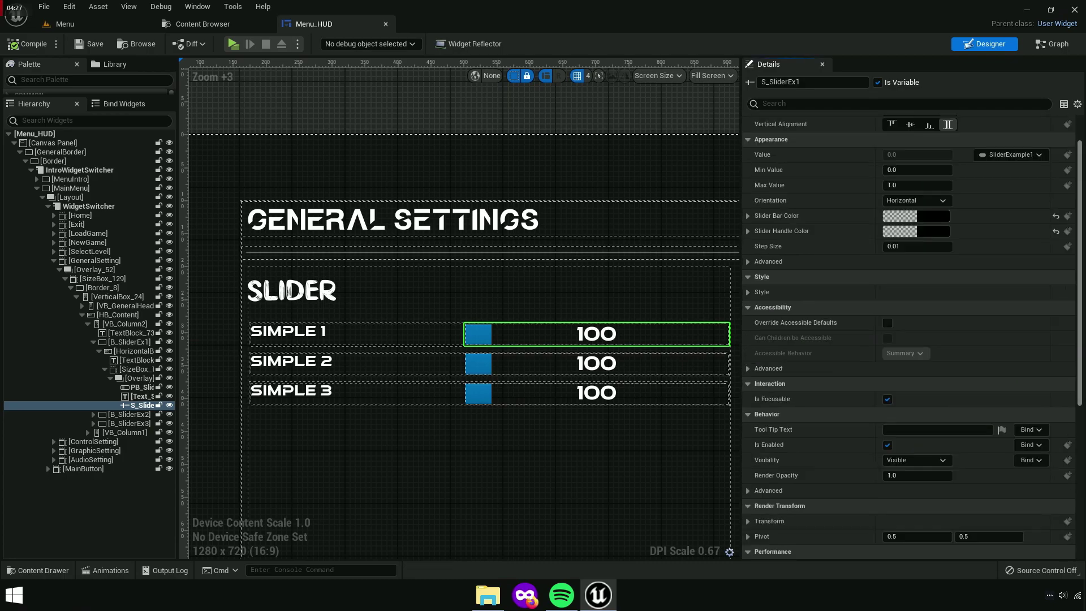
left_click(298, 295)
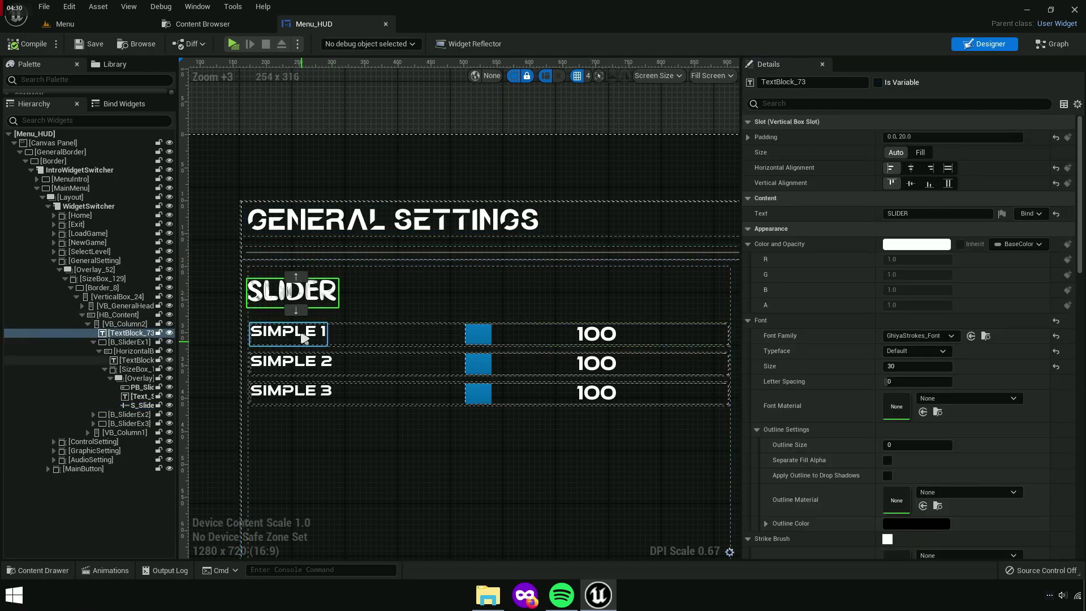
Change the SIMPLE 1 label text to Music and launch a standalone preview
left_click(300, 334)
left_click(955, 214)
type("Music")
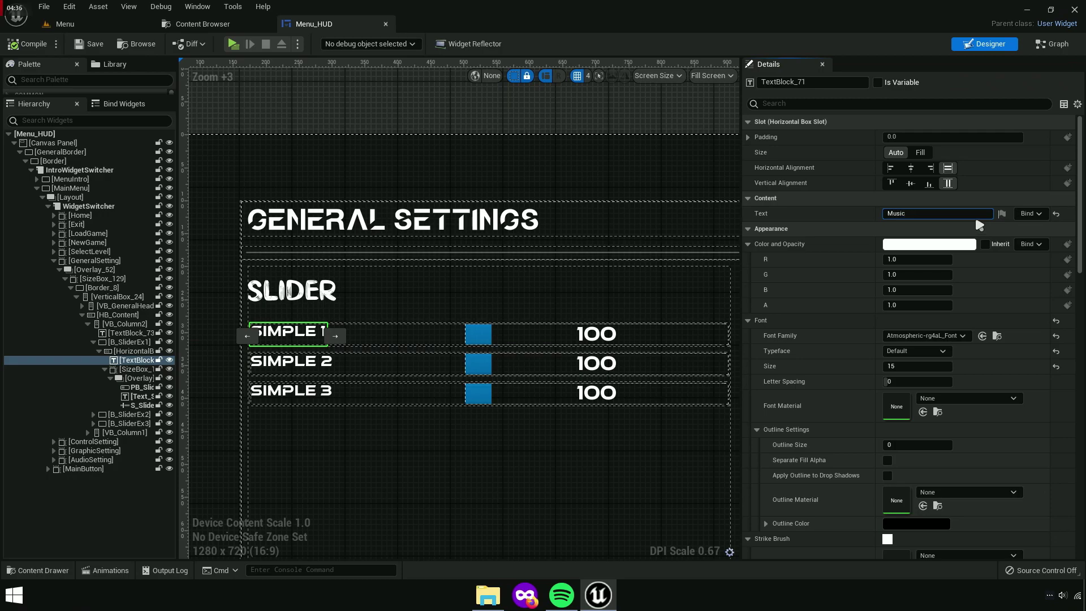
key("Return")
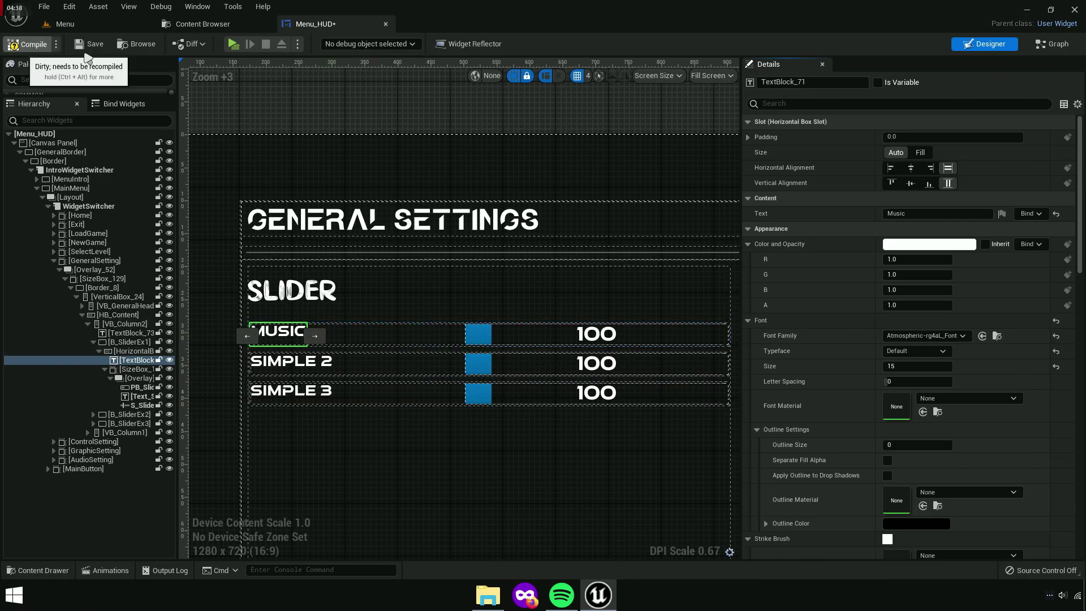
left_click(234, 44)
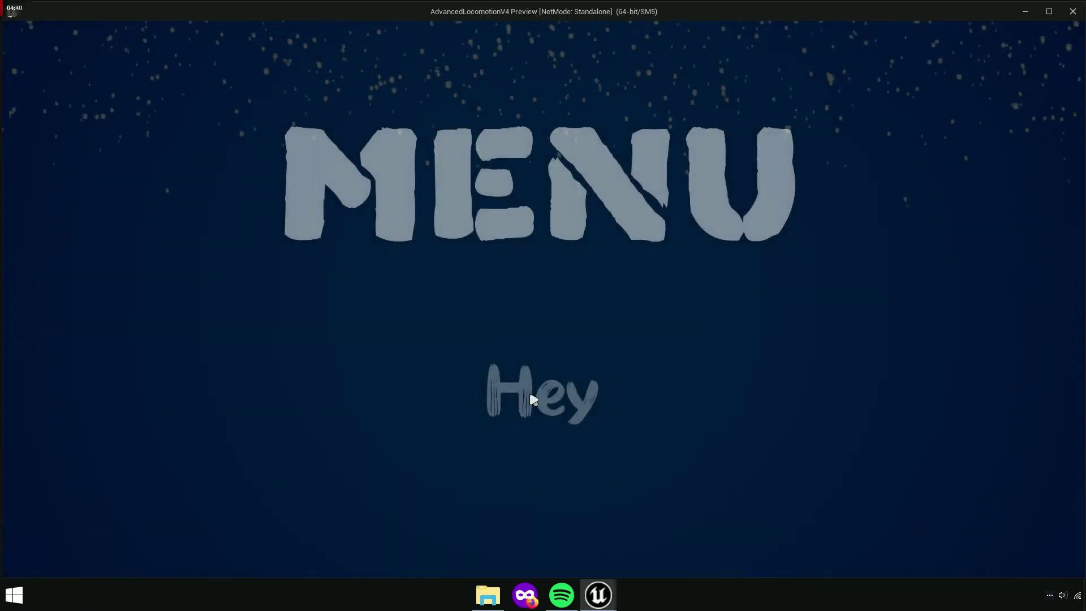
In the preview, open General settings, drag the Music slider to 80, then quit the game
left_click(533, 400)
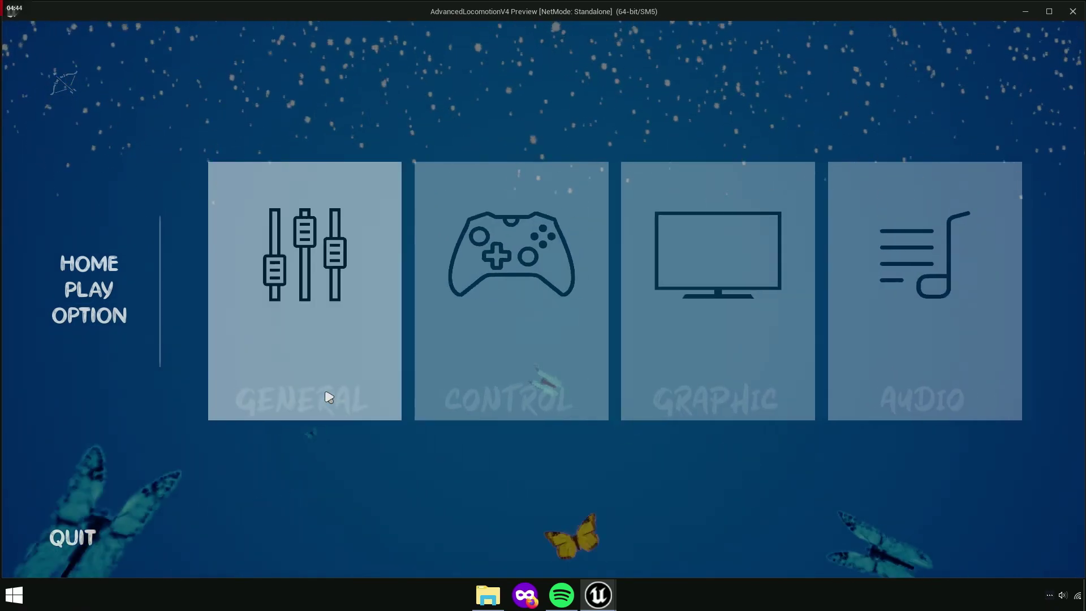
left_click(321, 404)
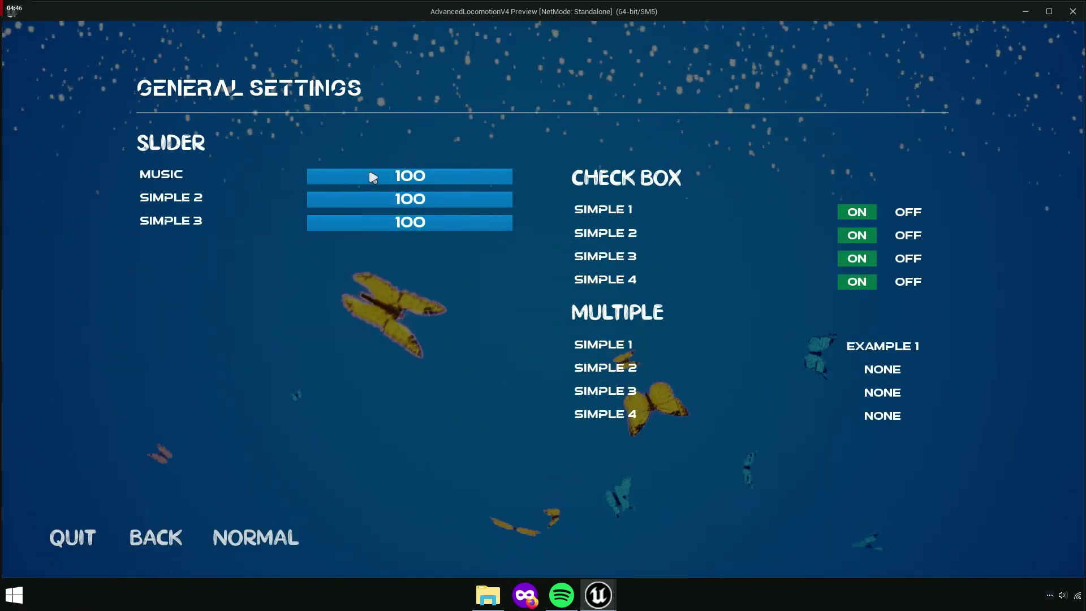
left_click(370, 175)
left_click_drag(341, 184, 511, 177)
left_click(471, 176)
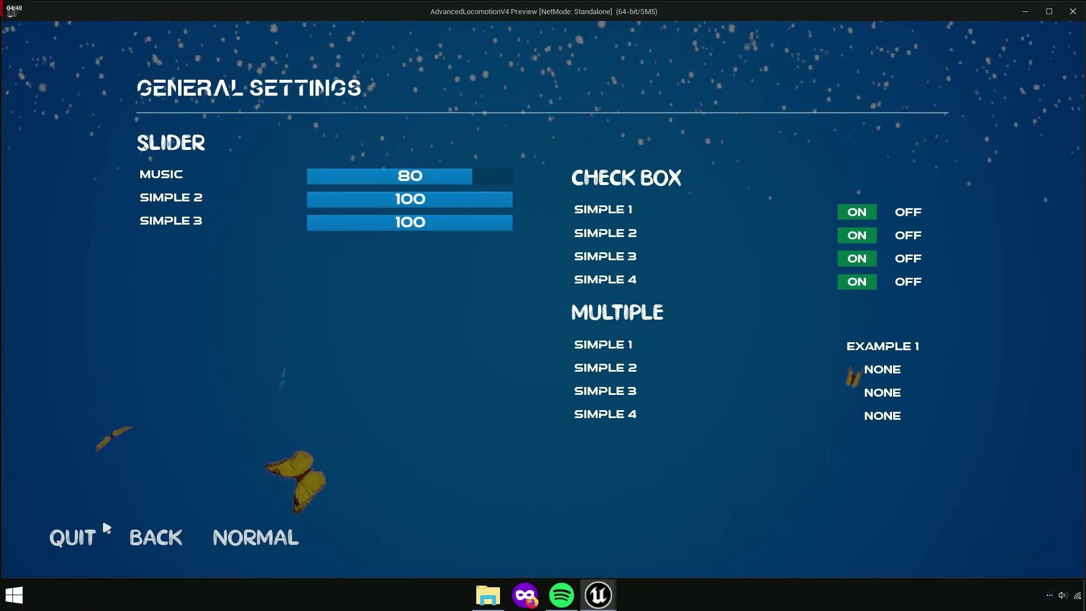
left_click(74, 537)
left_click(440, 317)
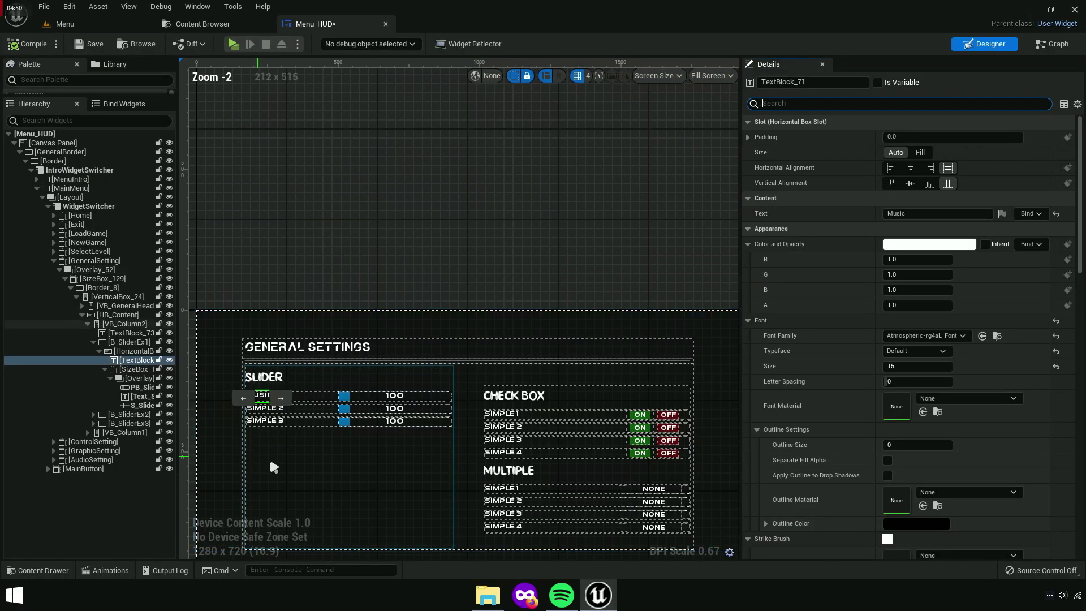
Switch to the Control Settings screen and select its empty right-hand VerticalBox_7
left_click(93, 270)
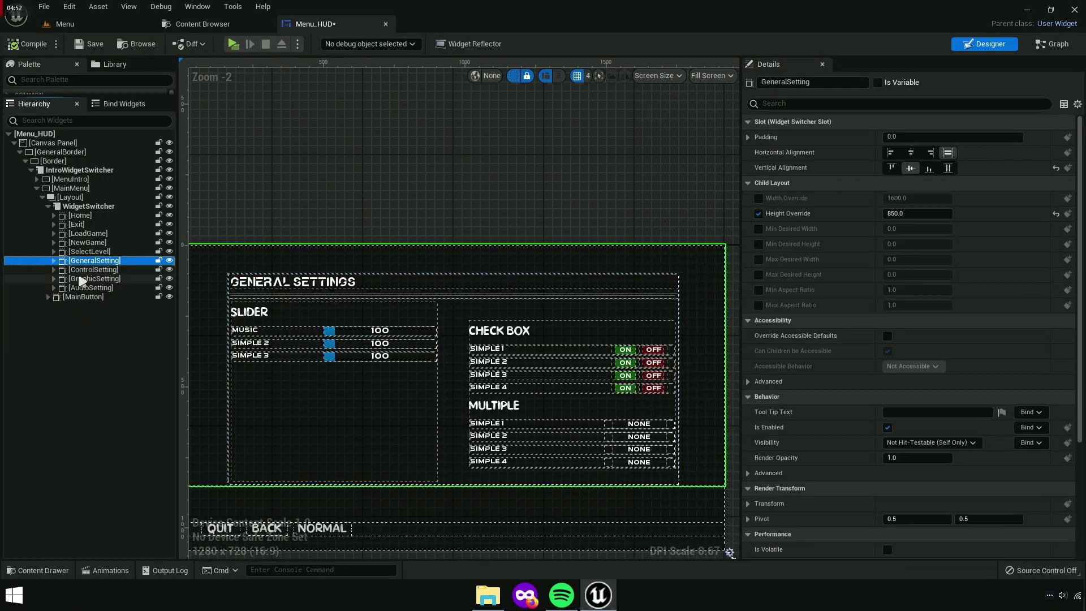
left_click(92, 271)
scroll(332, 424, "up", 2)
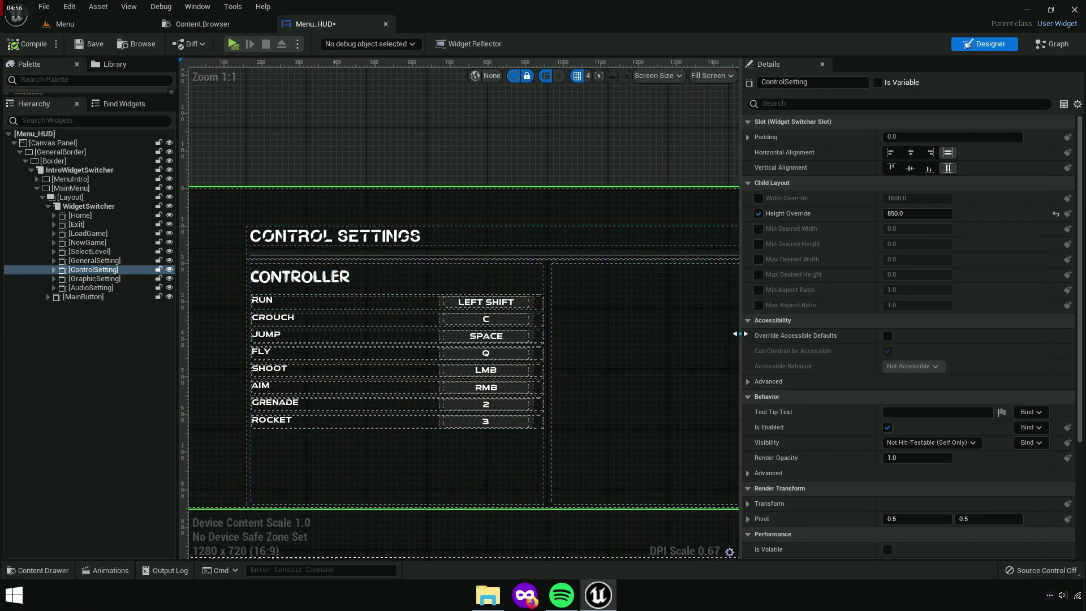
left_click_drag(741, 339, 836, 342)
scroll(608, 381, "down", 2)
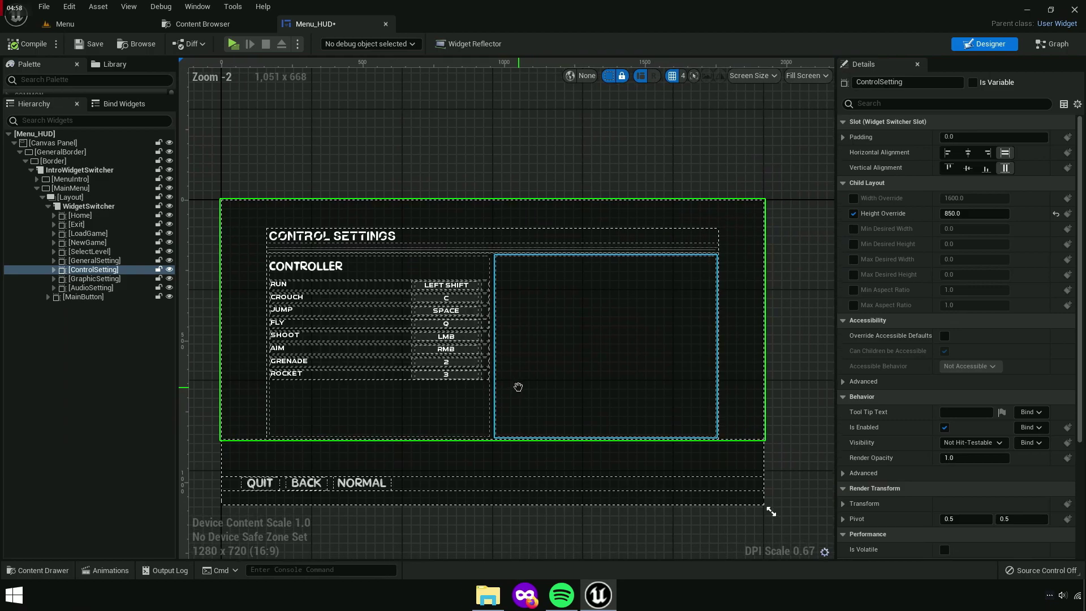
scroll(565, 305, "up", 2)
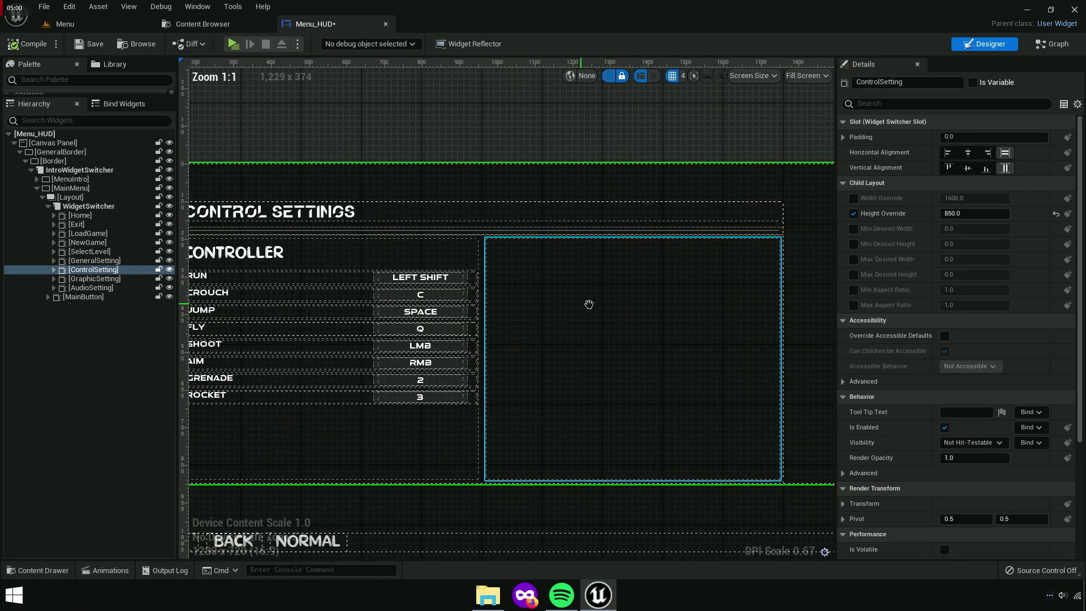
left_click(635, 298)
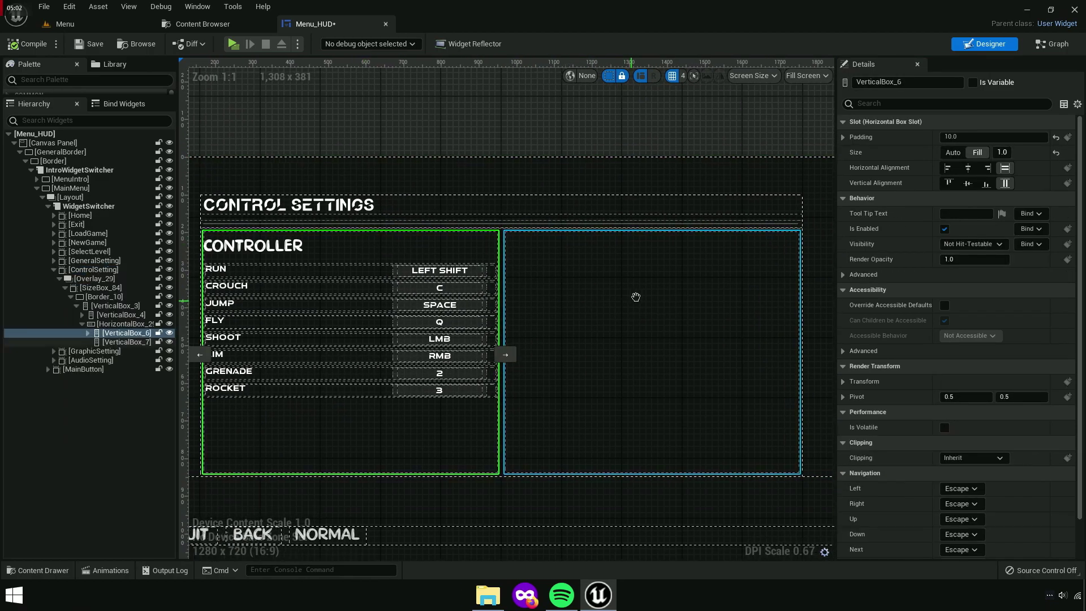
mouse_move(667, 330)
right_mouse_down()
mouse_move(624, 320)
mouse_move(671, 324)
right_mouse_up()
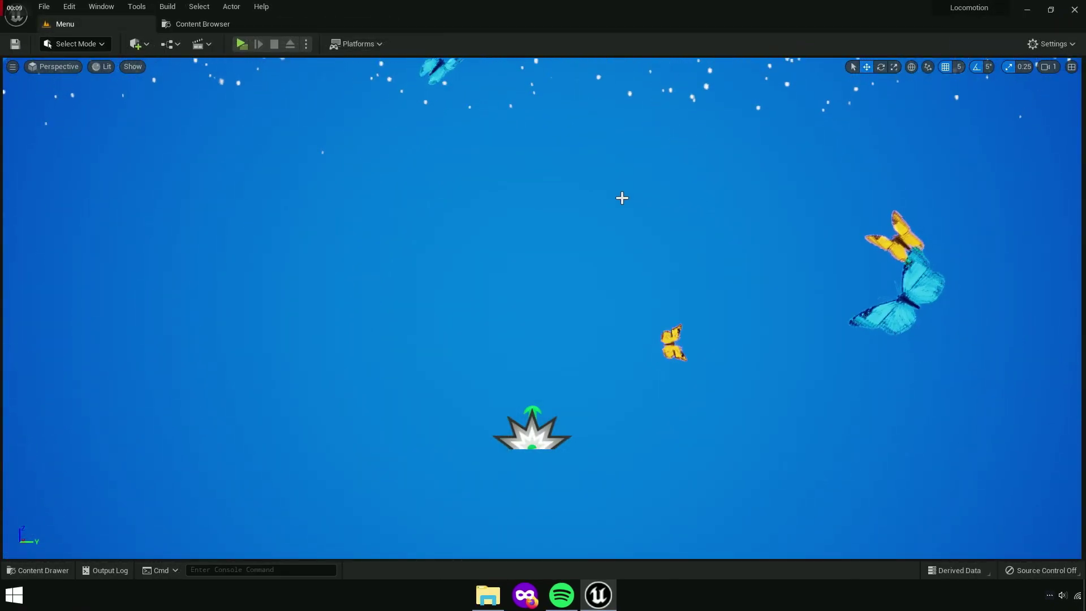
Create a new level from the Basic template
left_click(43, 8)
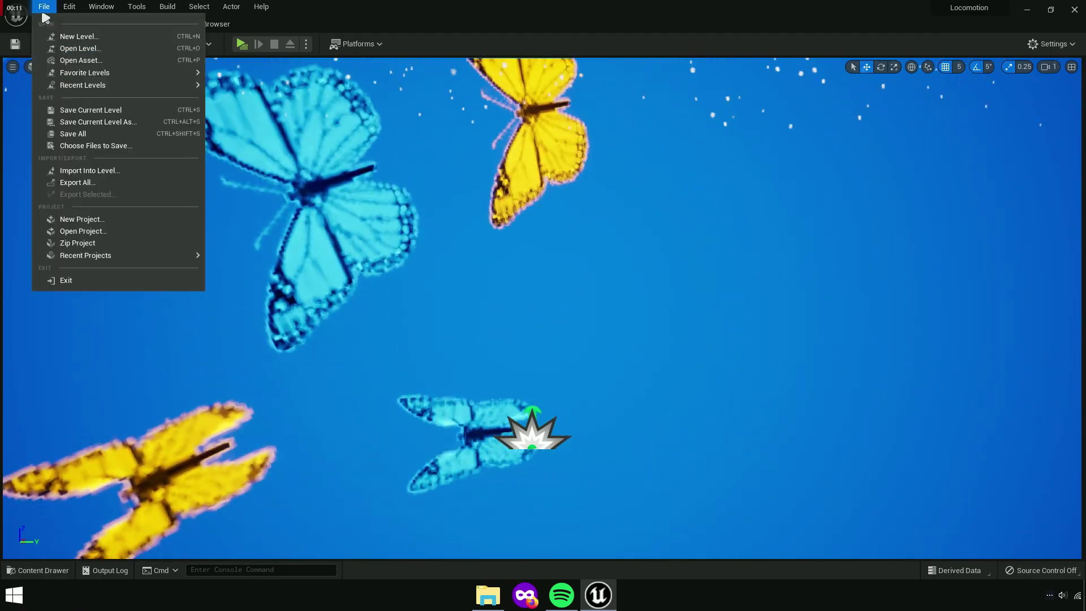
mouse_move(77, 76)
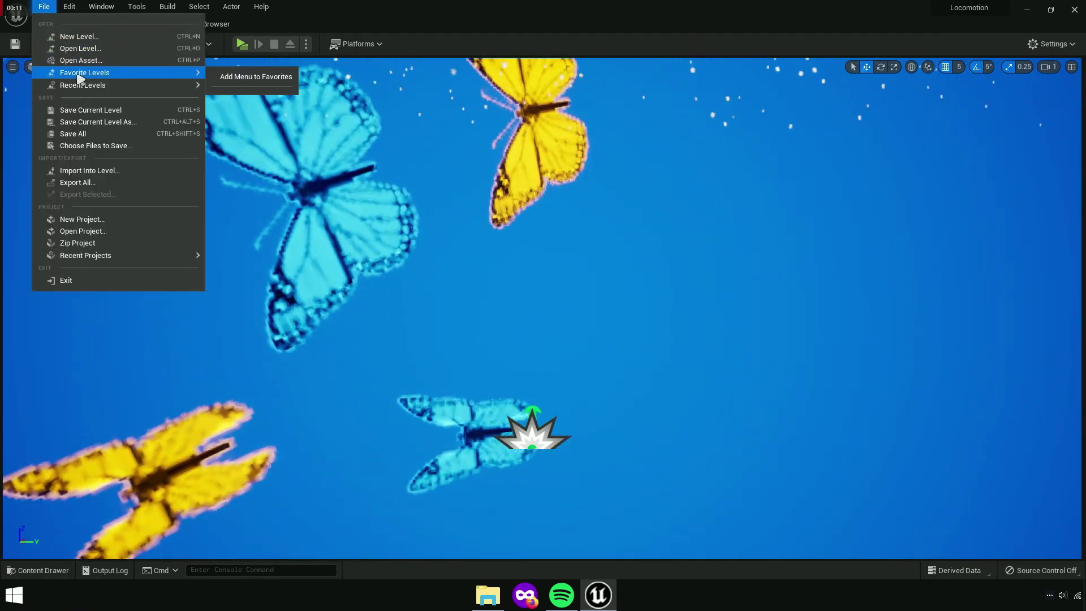
left_click(90, 36)
left_click(570, 234)
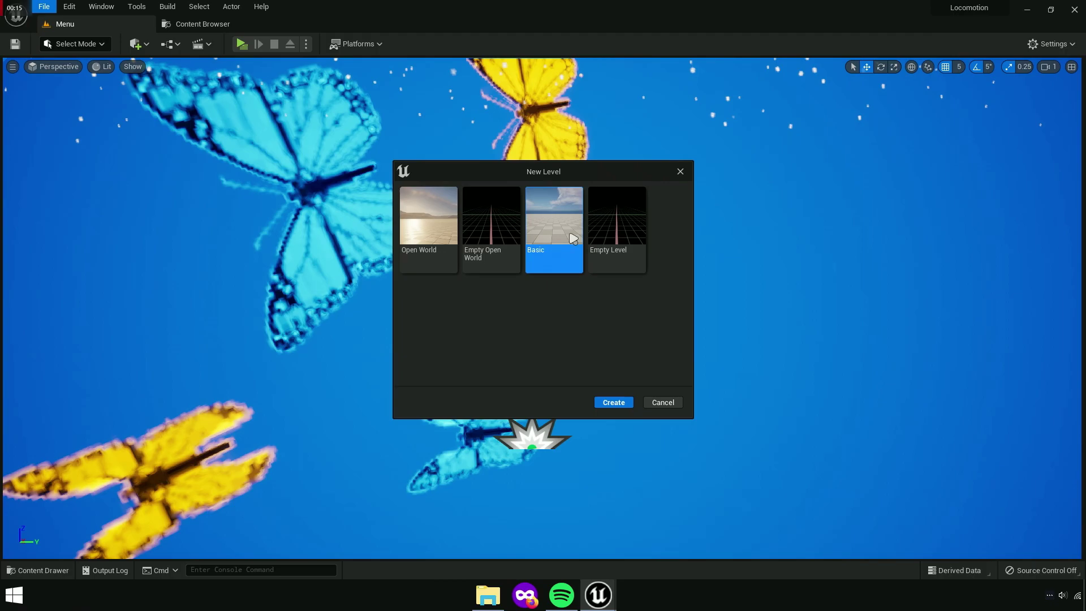
left_click(614, 402)
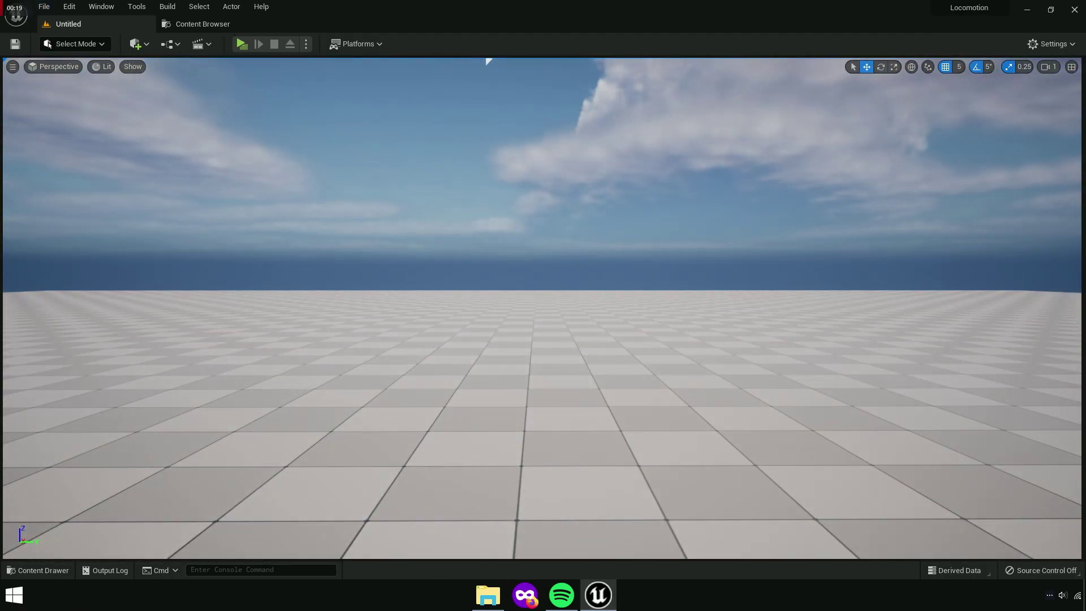
Start Save Current Level As, then create and delete a temporary Test folder
left_click(44, 7)
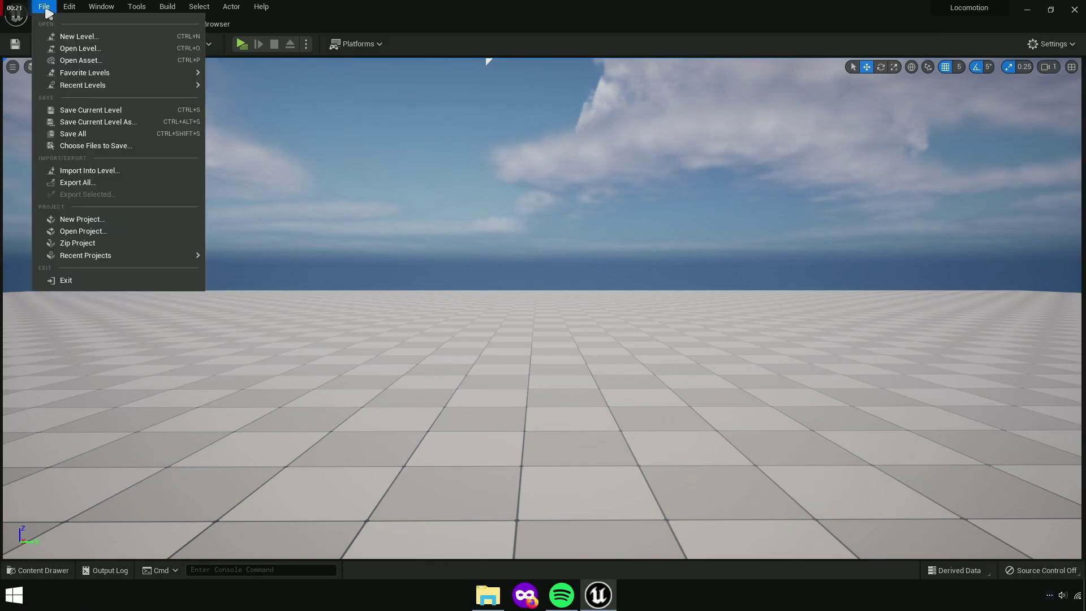
mouse_move(93, 90)
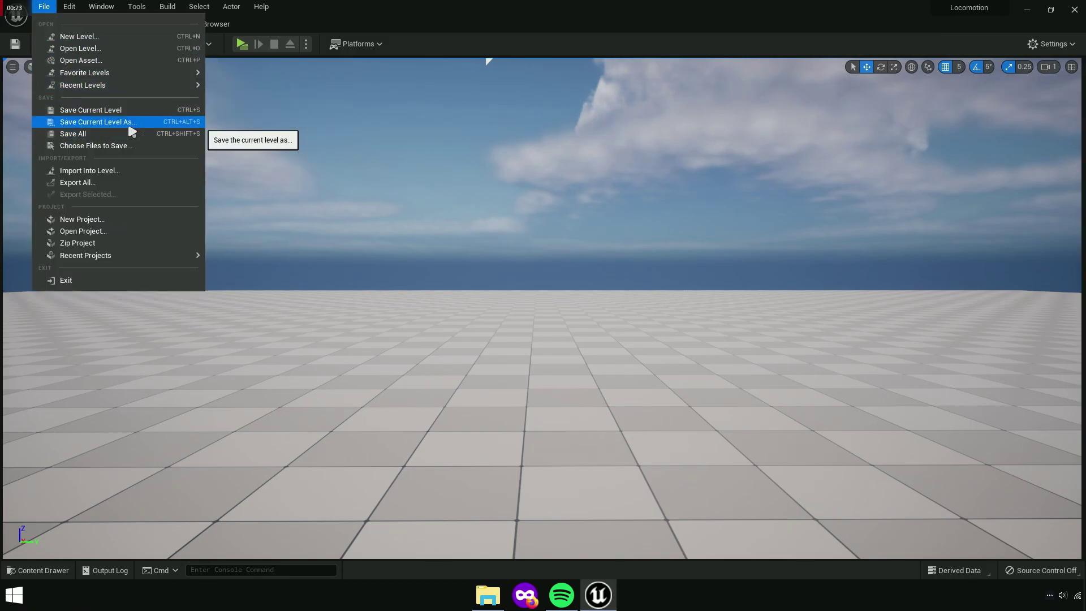
left_click(151, 126)
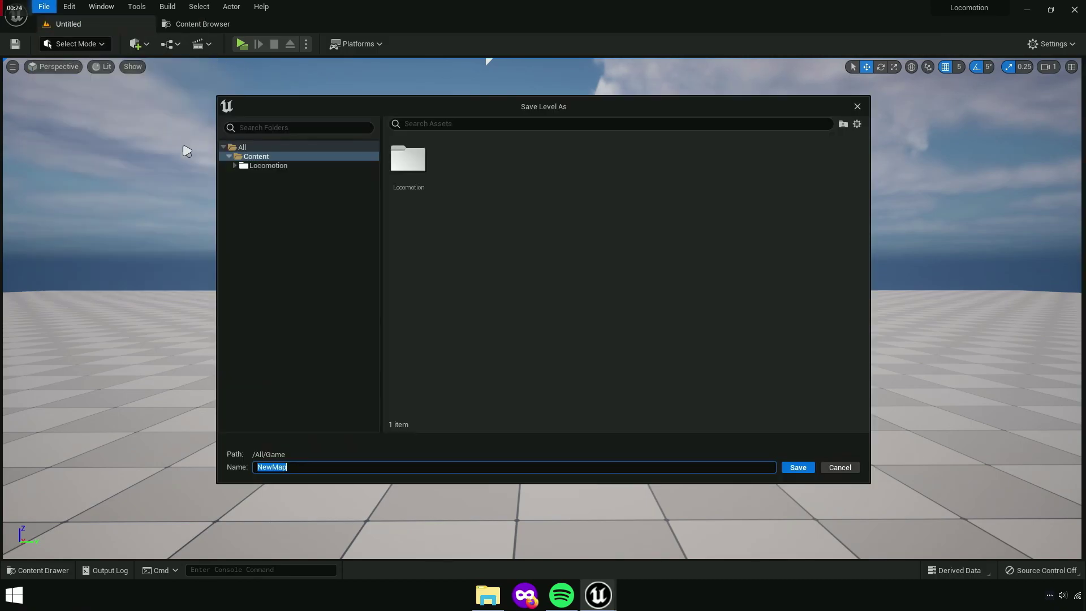
right_click(481, 171)
left_click(529, 197)
type("Test")
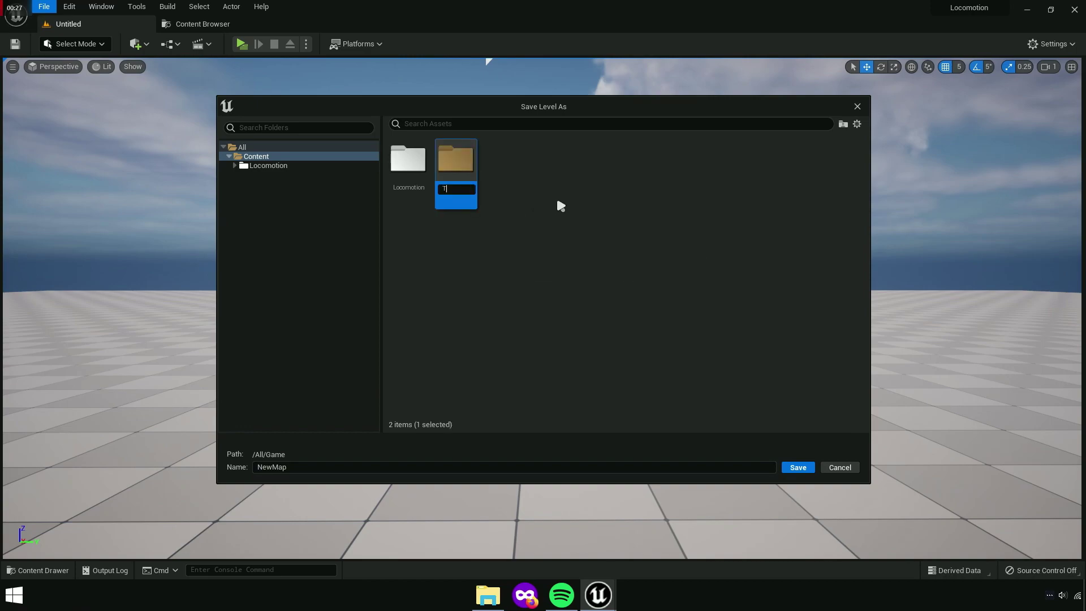
key("Return")
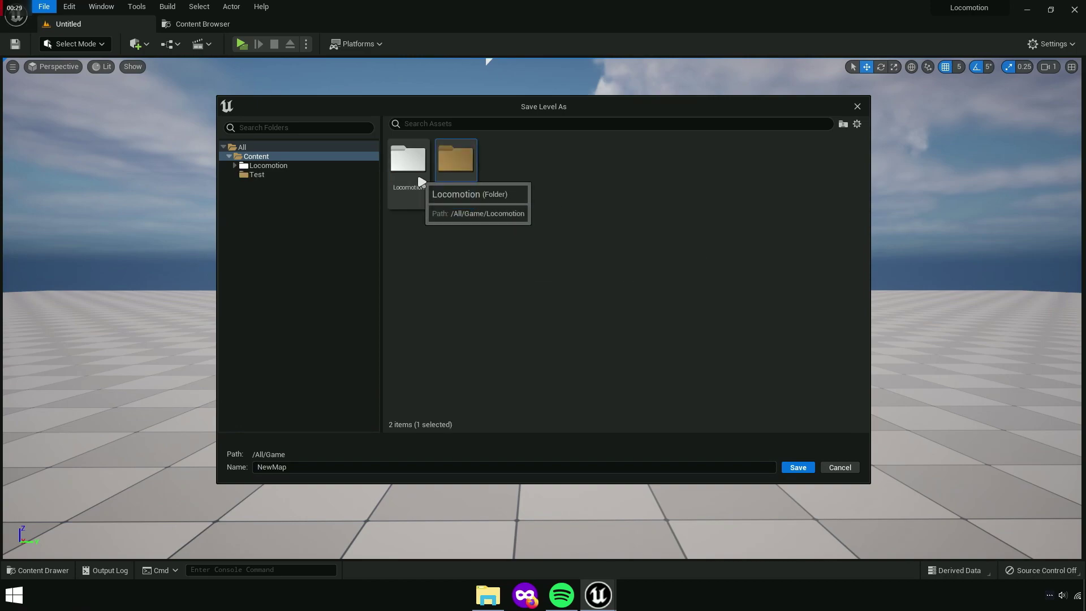
right_click(456, 180)
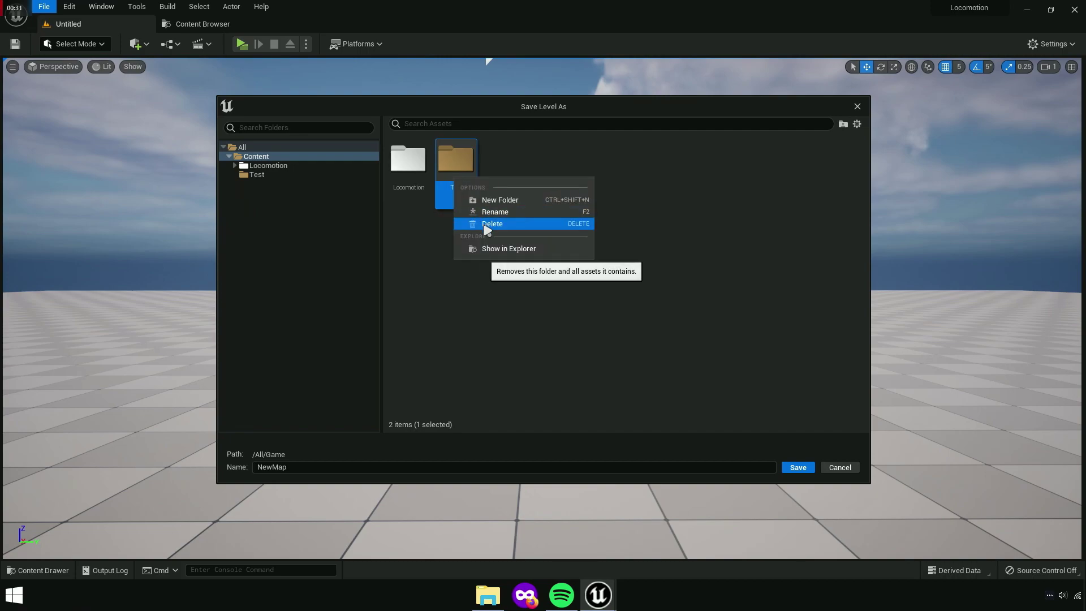
left_click(490, 224)
left_click(546, 255)
Save the level as Day in the Locomotion/Level folder
double_click(417, 177)
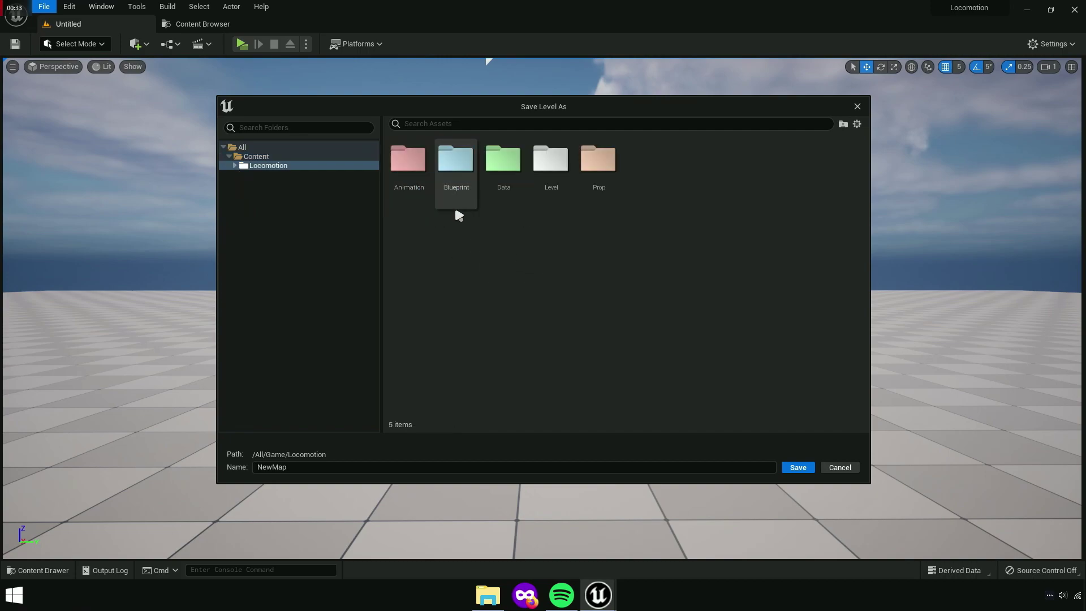
left_click(553, 192)
double_click(560, 186)
type("Day")
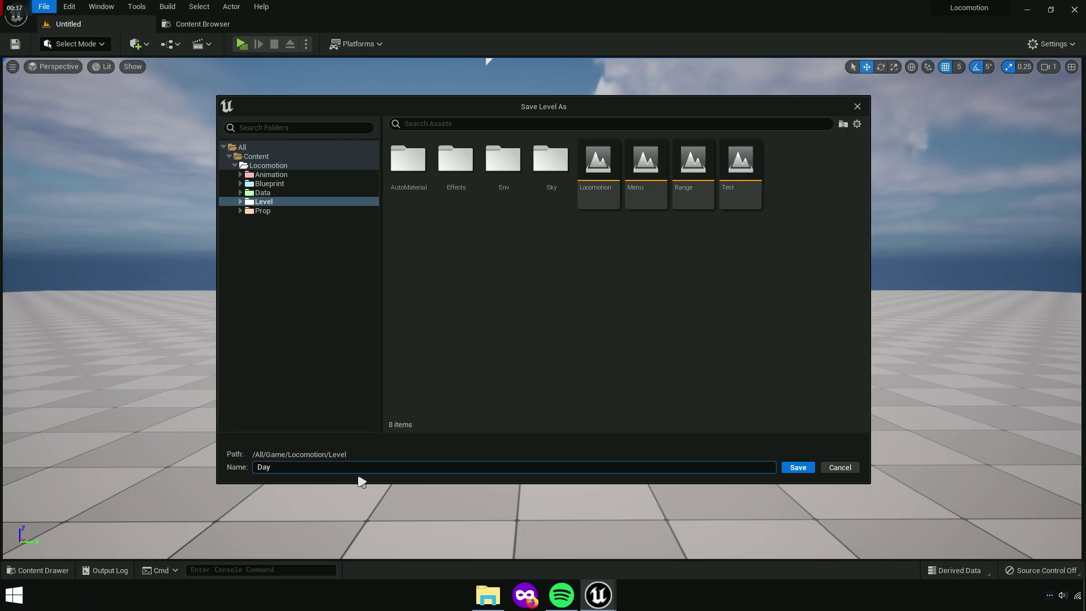
left_click(806, 469)
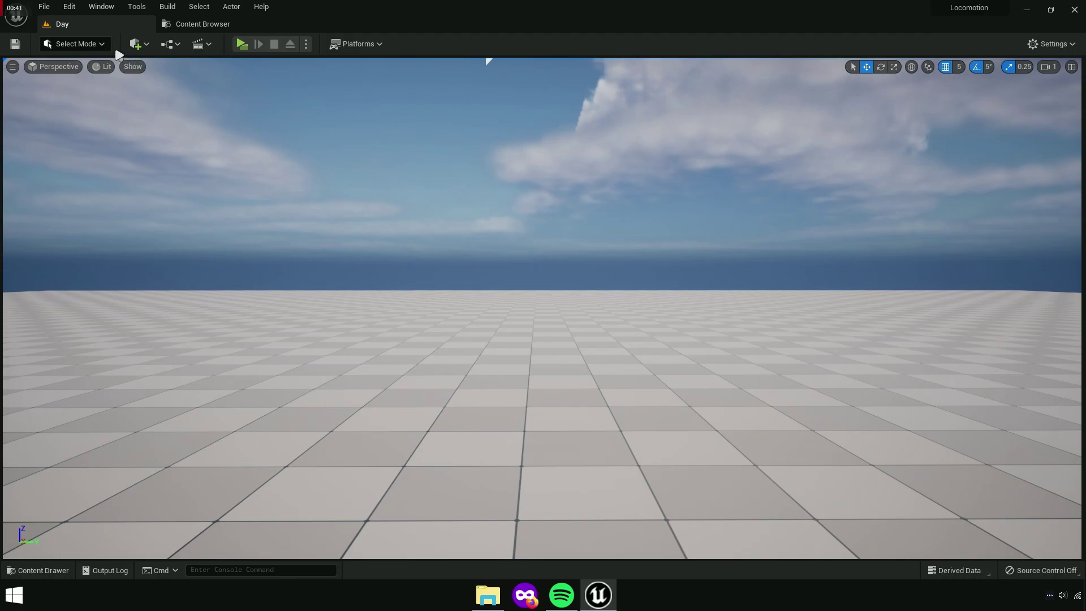
Create another new level from the Basic template
left_click(48, 8)
left_click(67, 36)
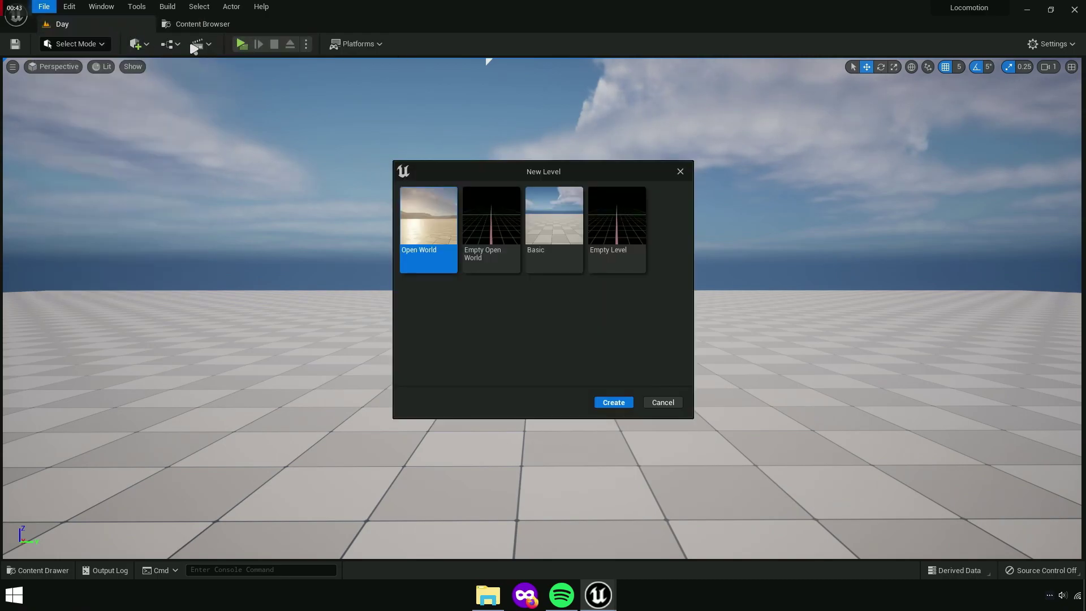
left_click(554, 225)
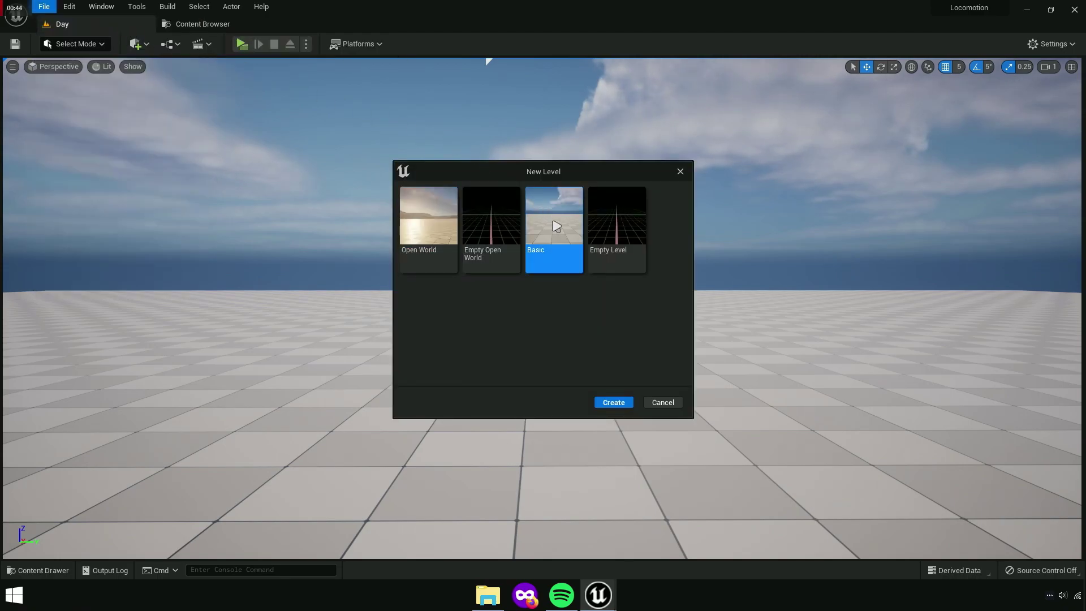
left_click(630, 406)
Set the DirectionalLight intensity to 0 lux and inspect the SkyLight, leaving a black sky
left_click_drag(1078, 242, 733, 251)
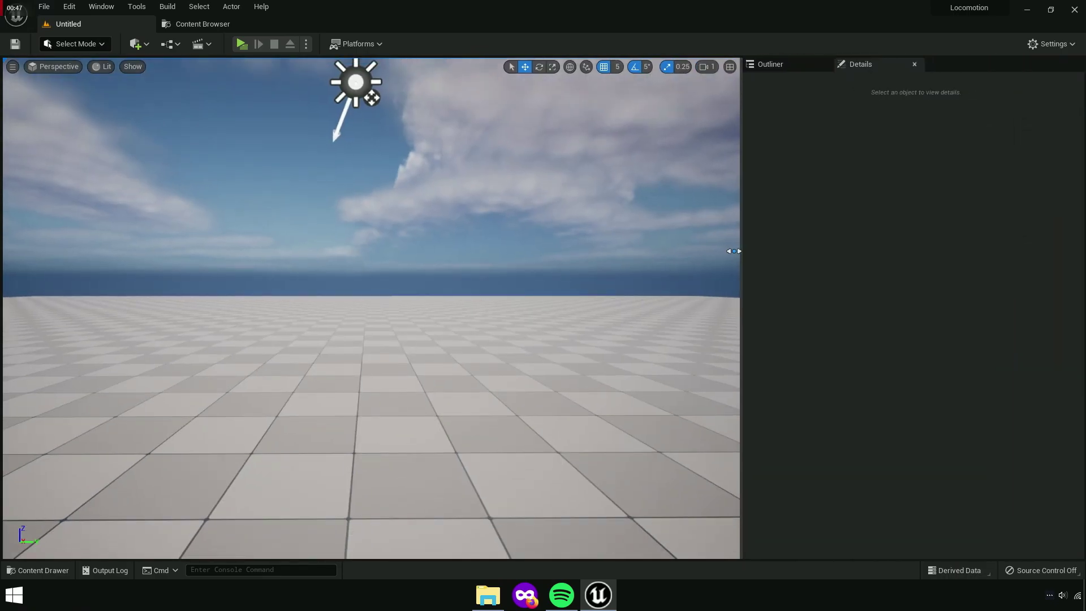
left_click(789, 66)
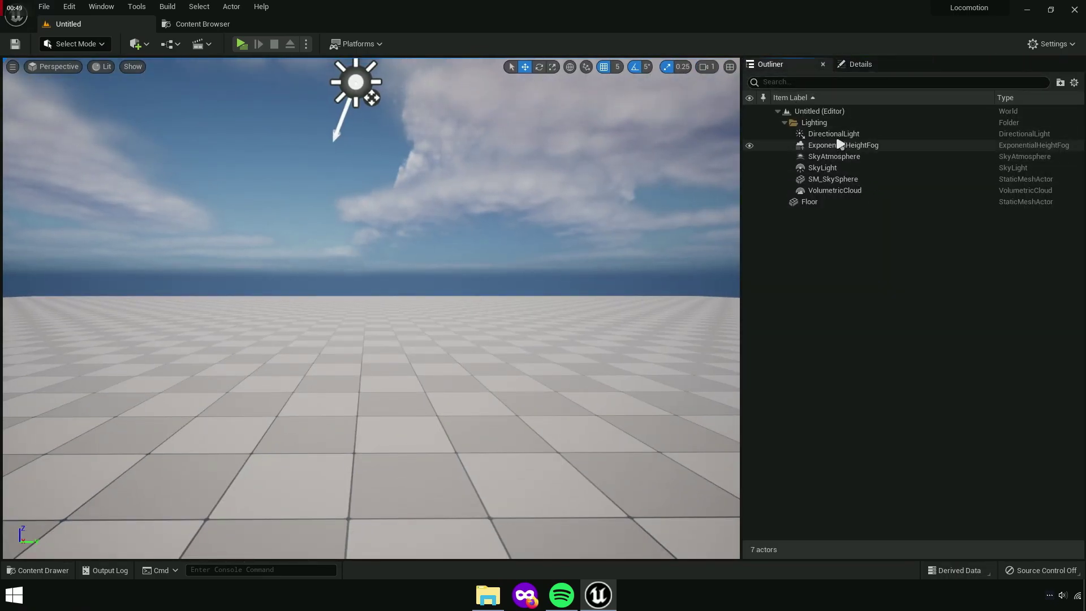
left_click(843, 133)
left_click(860, 64)
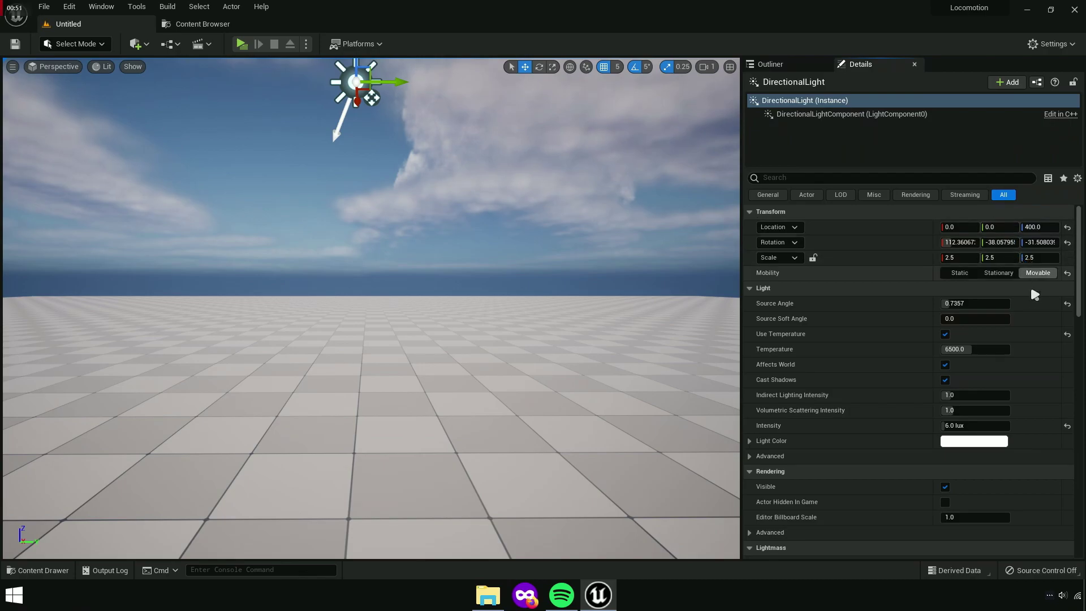
type("0")
key("Return")
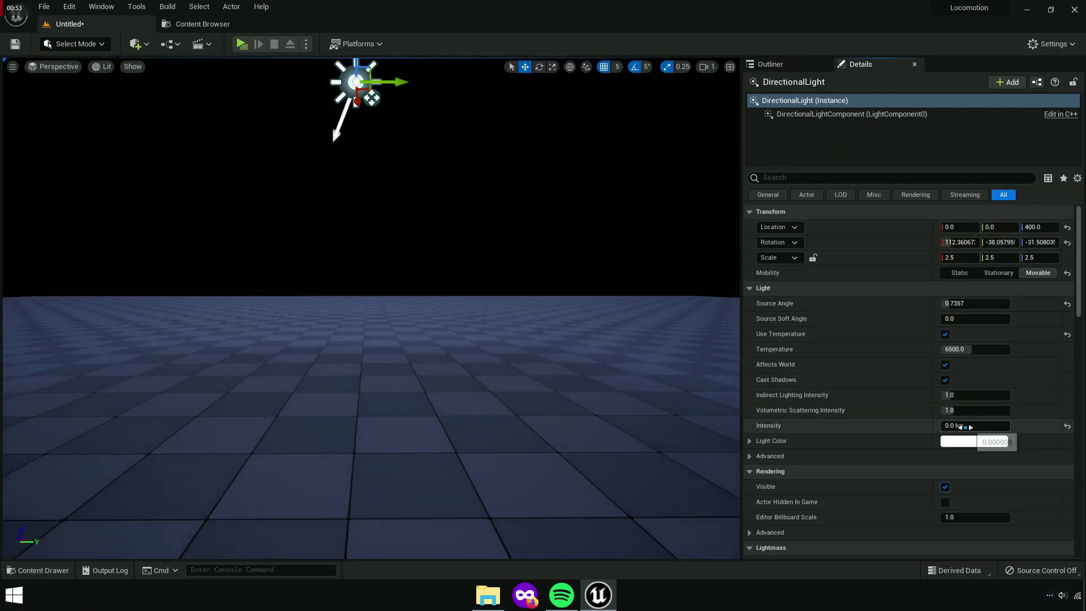
left_click(790, 69)
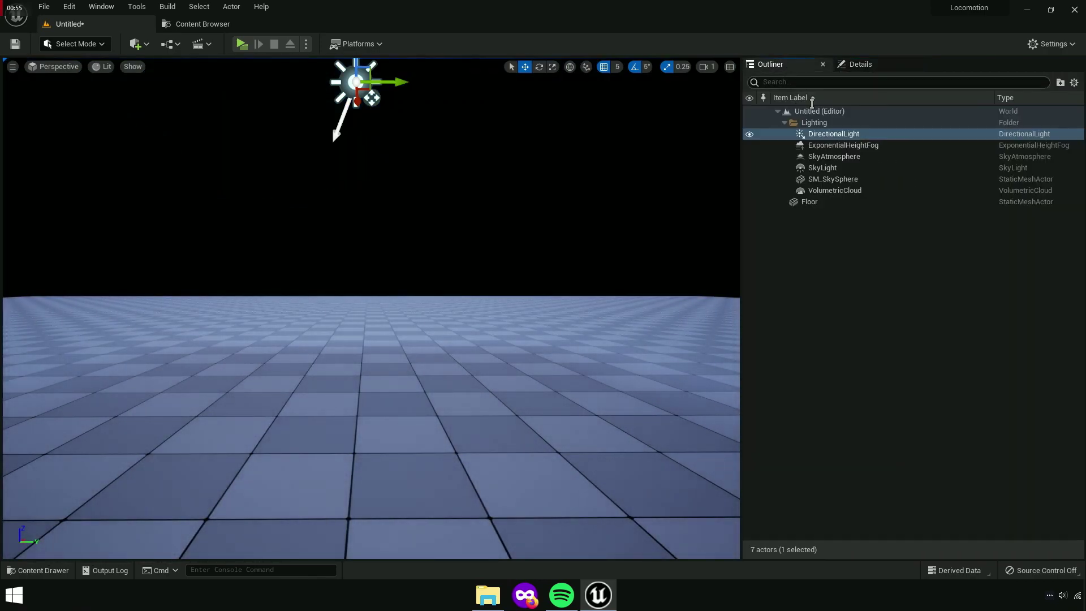
left_click(822, 170)
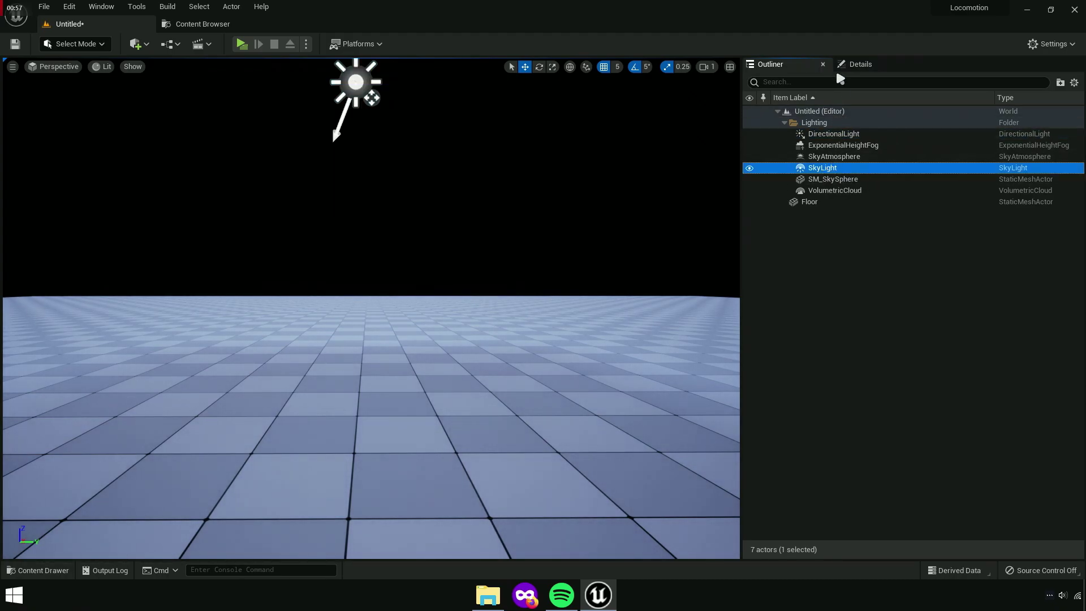
left_click(859, 64)
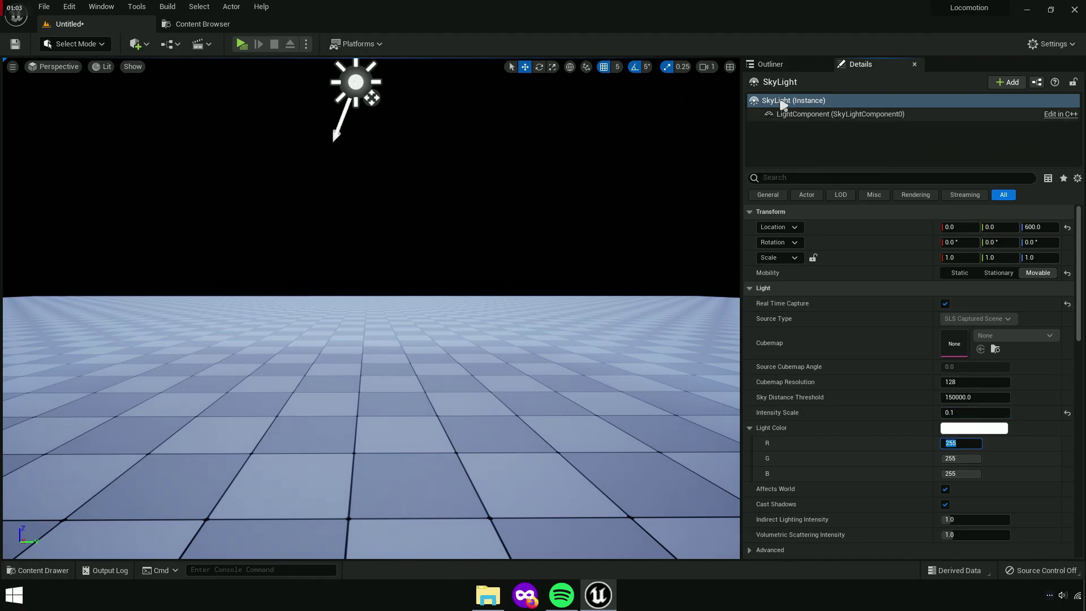
key("F11")
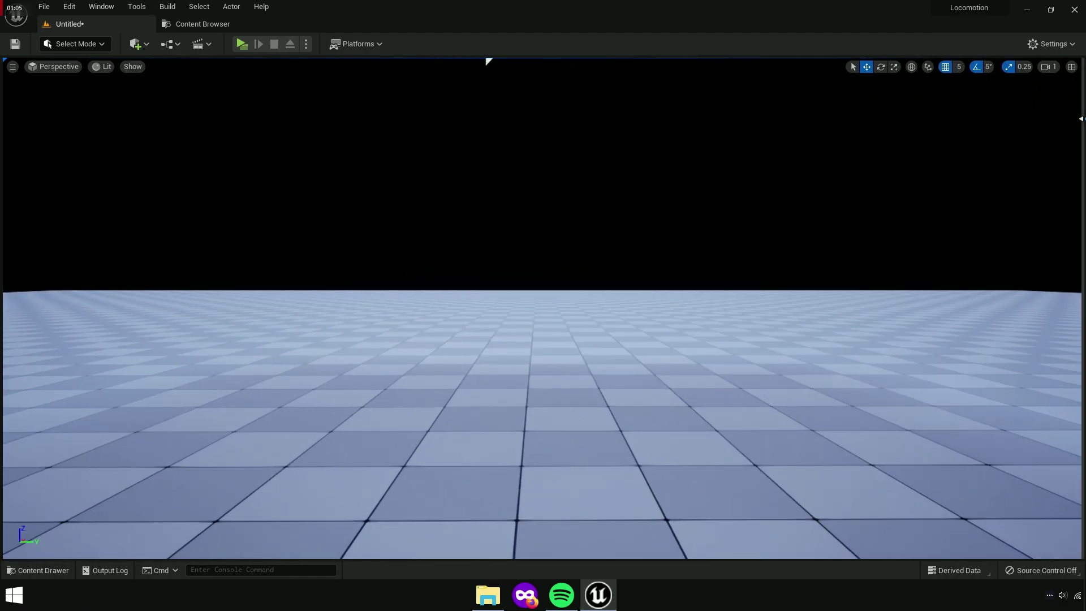
Save the current untitled level under the name Night beside Day in Locomotion/Level
left_click(44, 7)
mouse_move(85, 90)
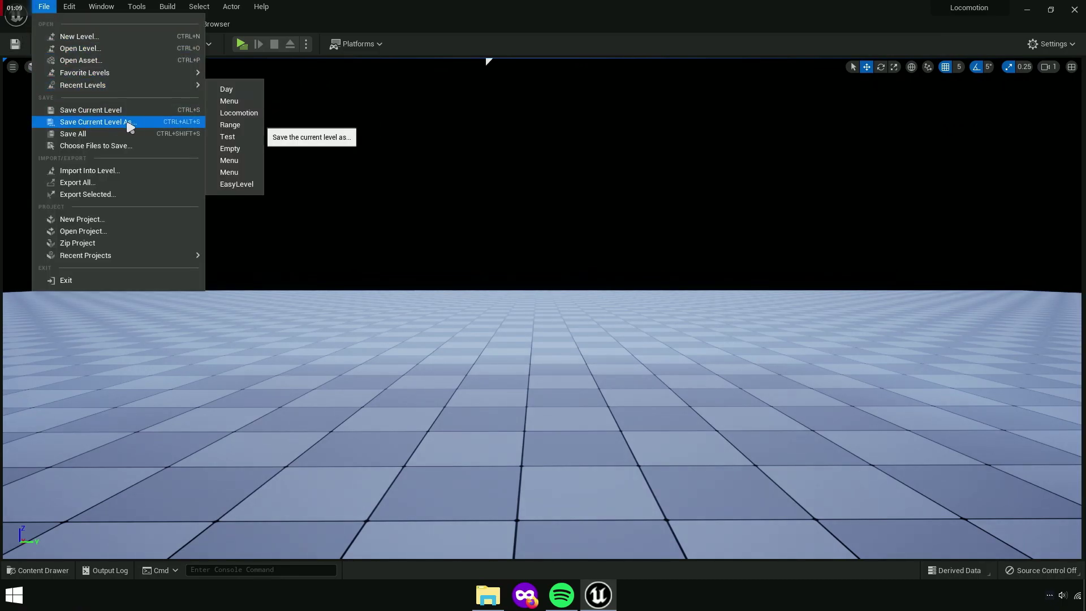
left_click(129, 124)
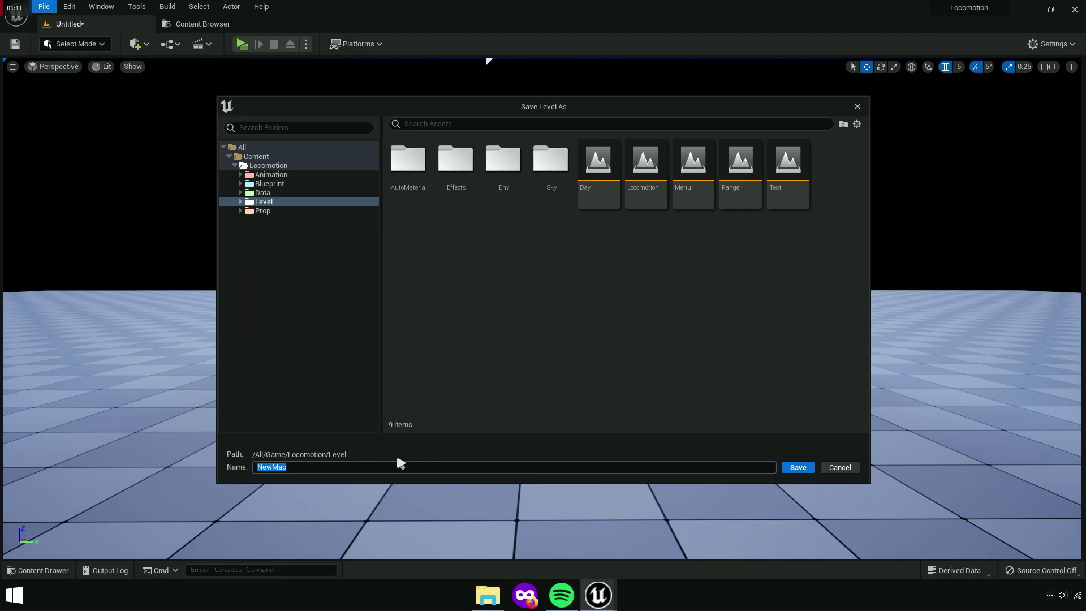
type("Night")
left_click(814, 469)
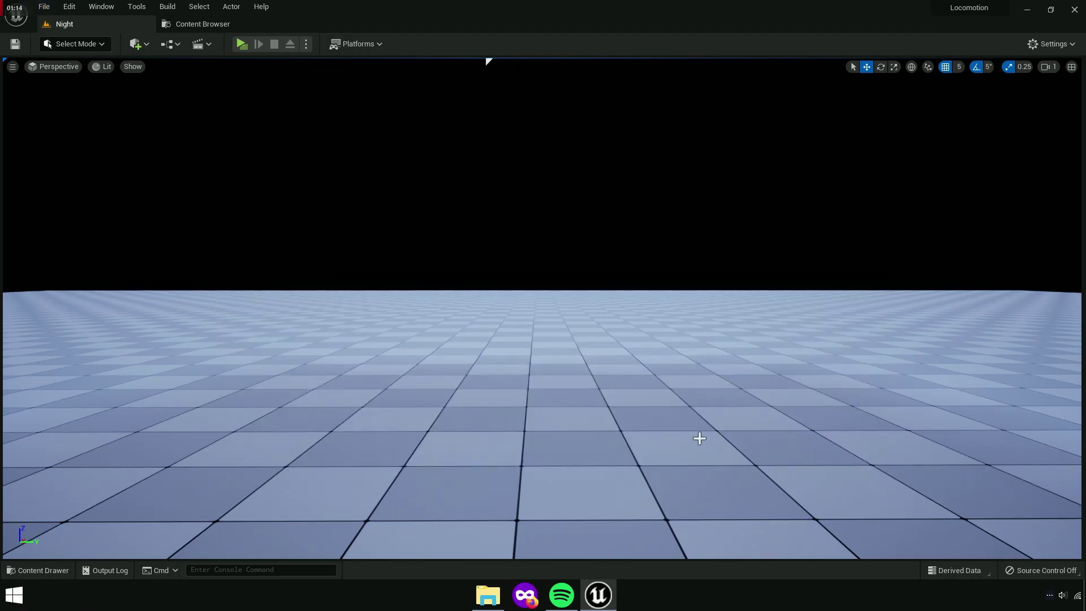
Open the Menu level from the Locomotion/Level folder
left_click(186, 25)
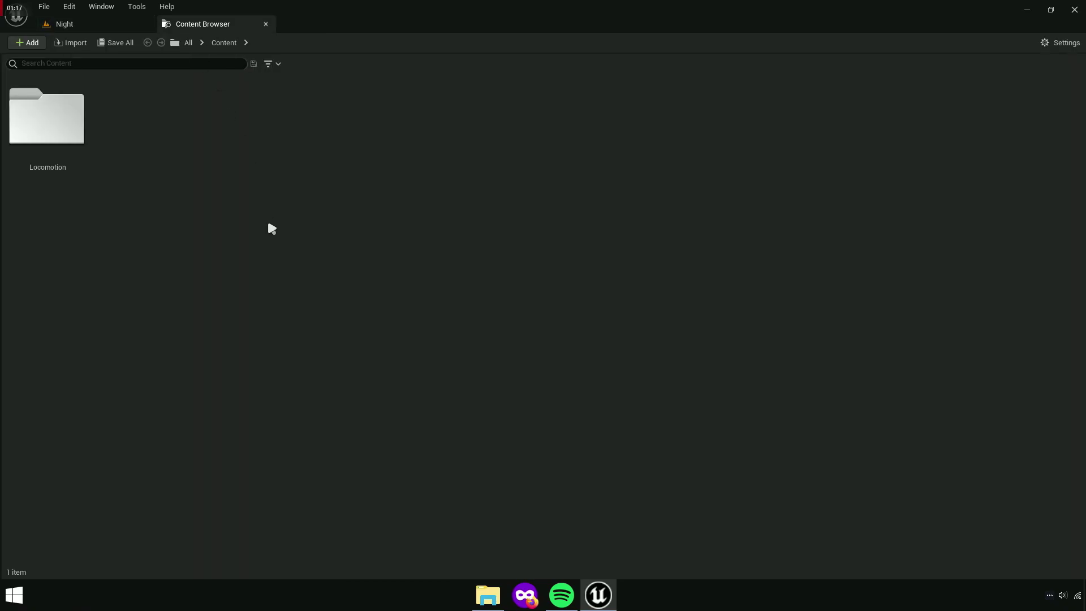
double_click(76, 158)
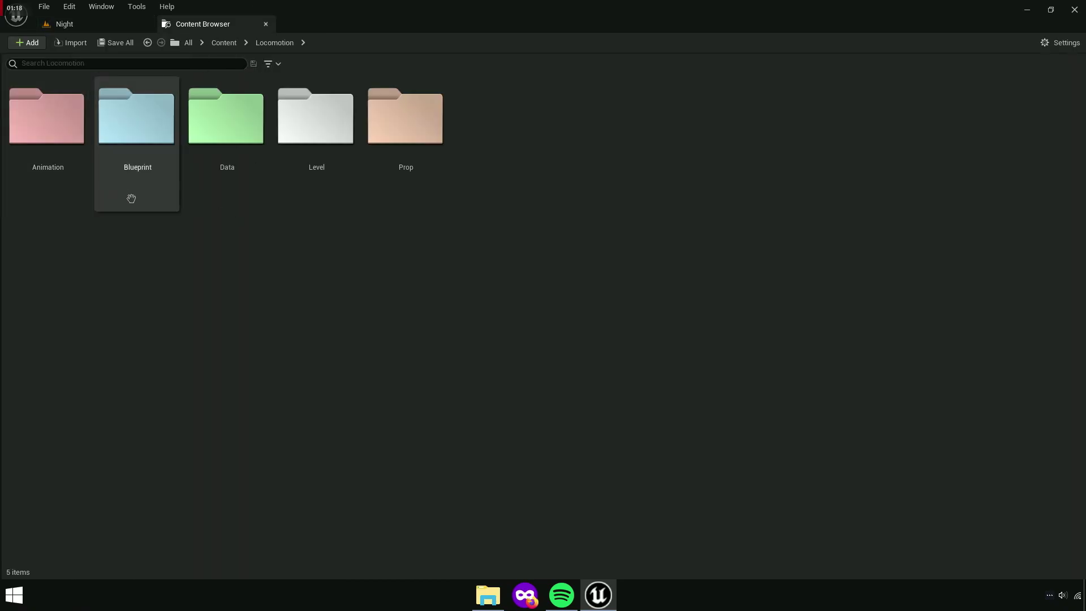
left_click(323, 206)
double_click(356, 196)
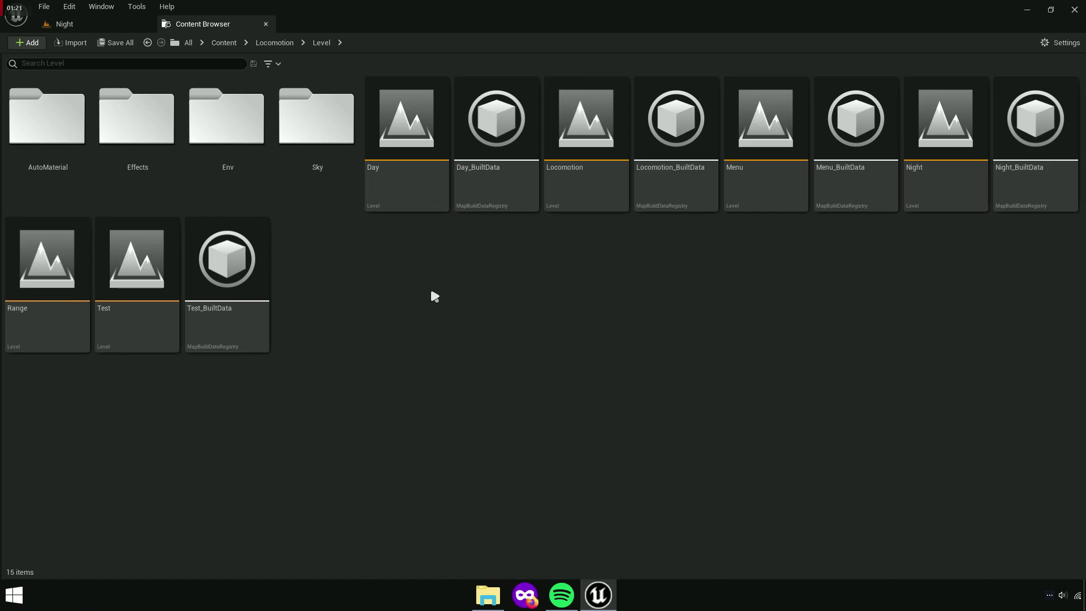
double_click(766, 180)
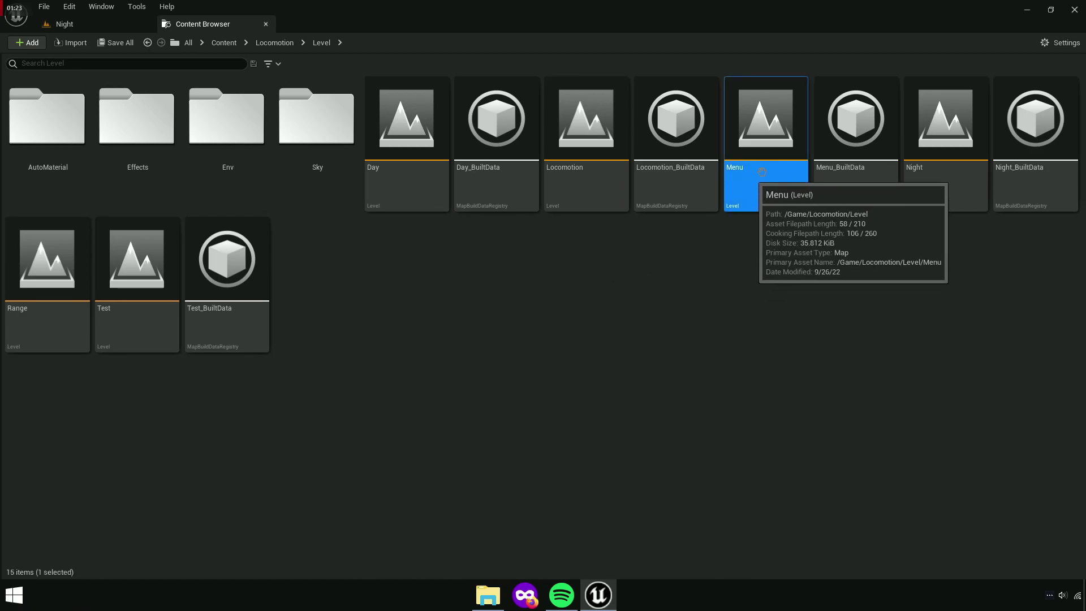
left_click(98, 25)
Browse to Blueprint/Character/Menu and search for Menu_HUD
key("ctrl+space")
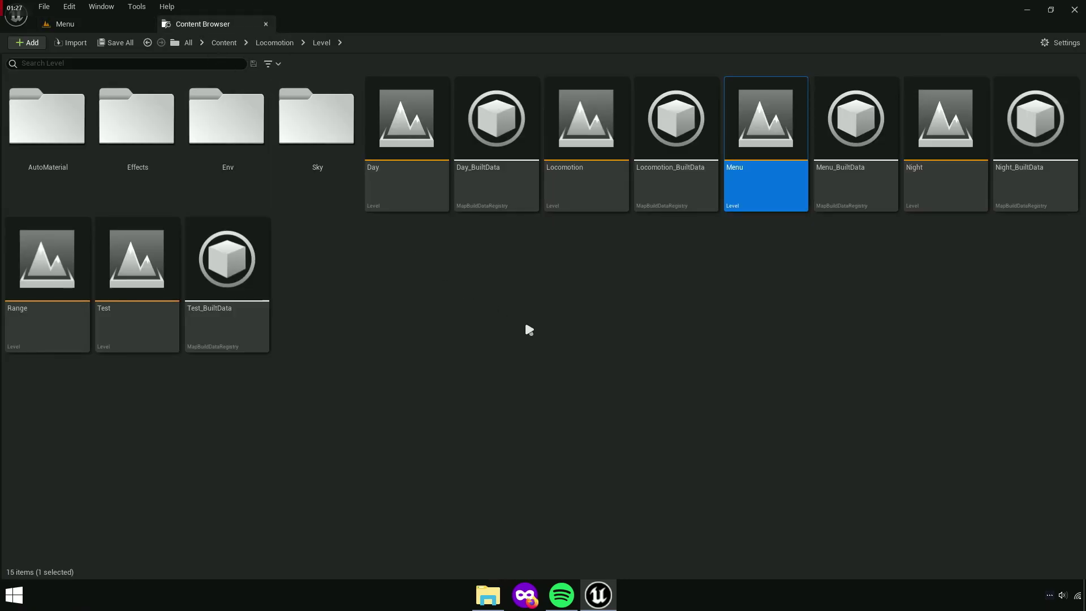
left_click(543, 335)
left_click(274, 43)
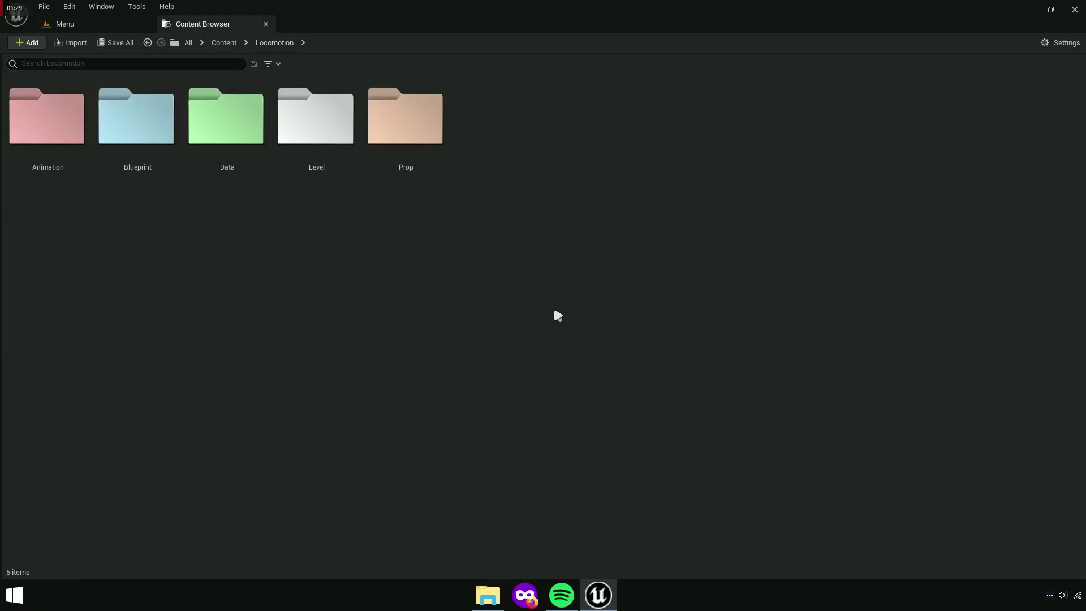
double_click(138, 195)
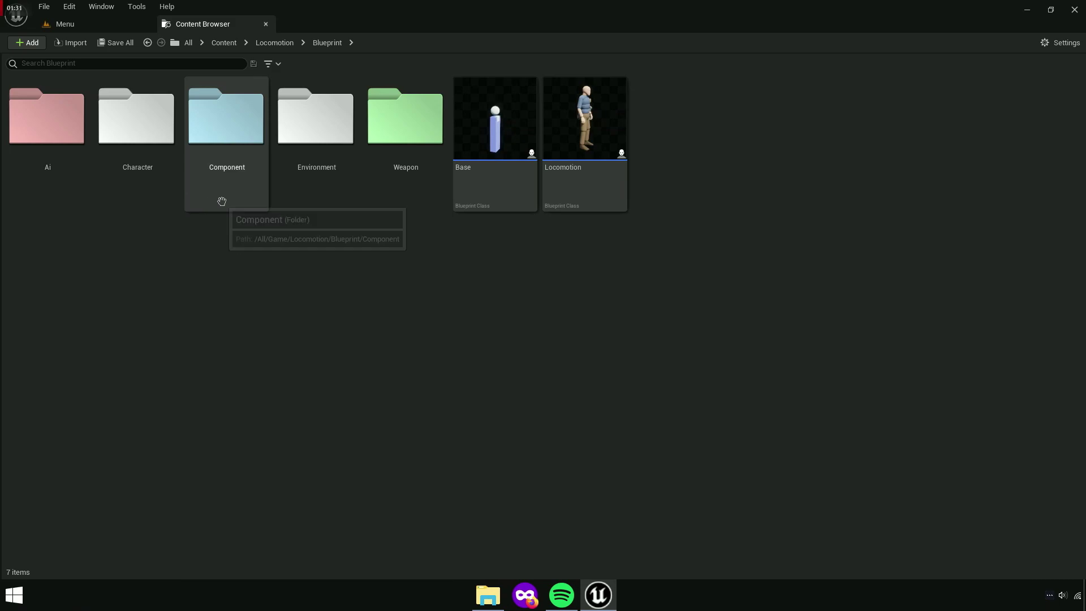
left_click(152, 195)
double_click(165, 196)
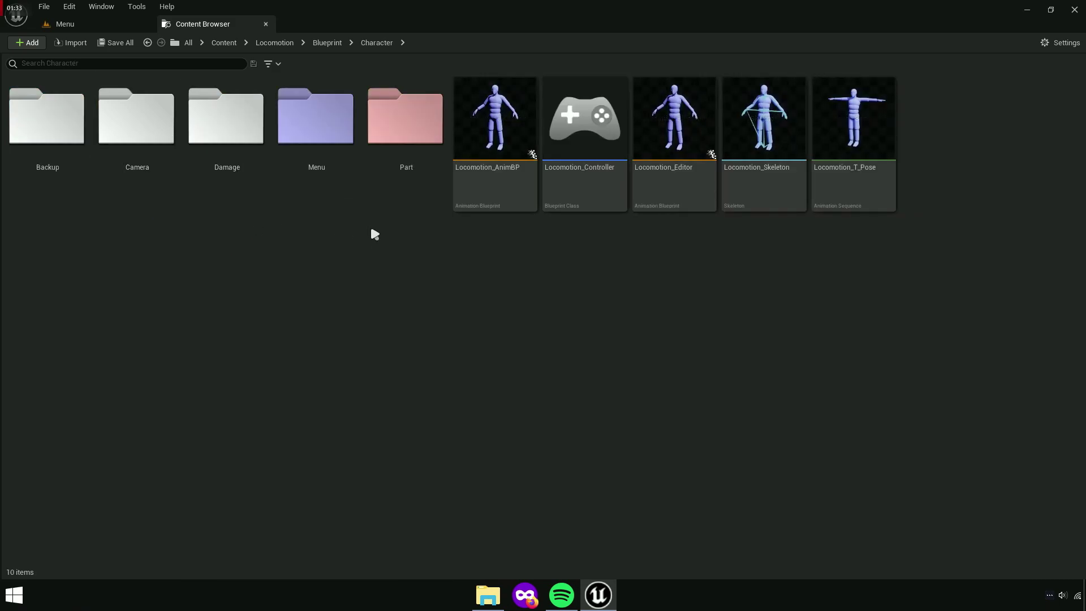
left_click(333, 207)
double_click(332, 181)
type("M")
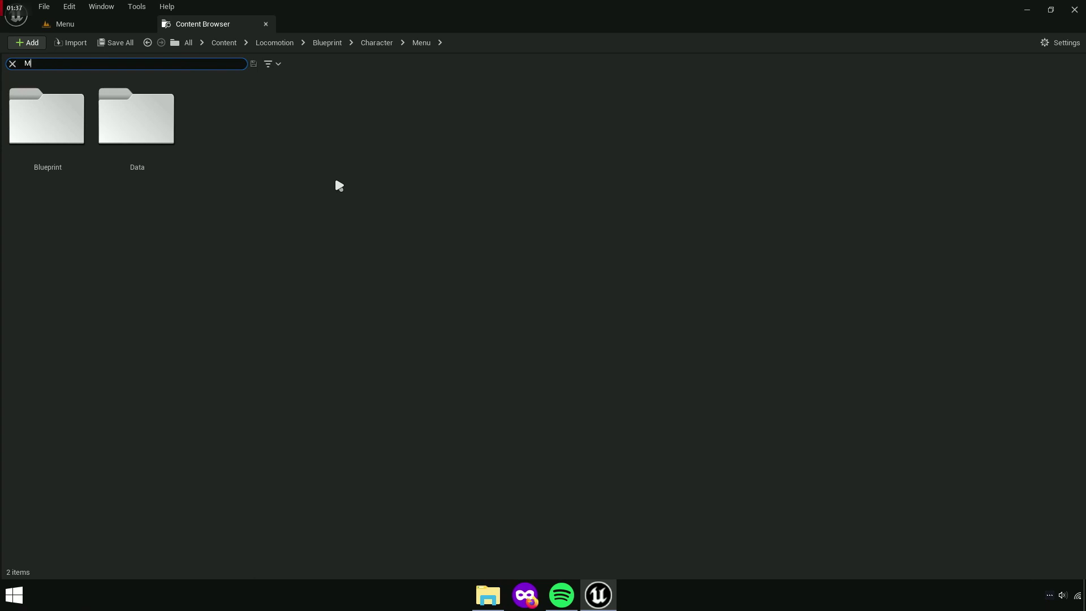
type("enu_")
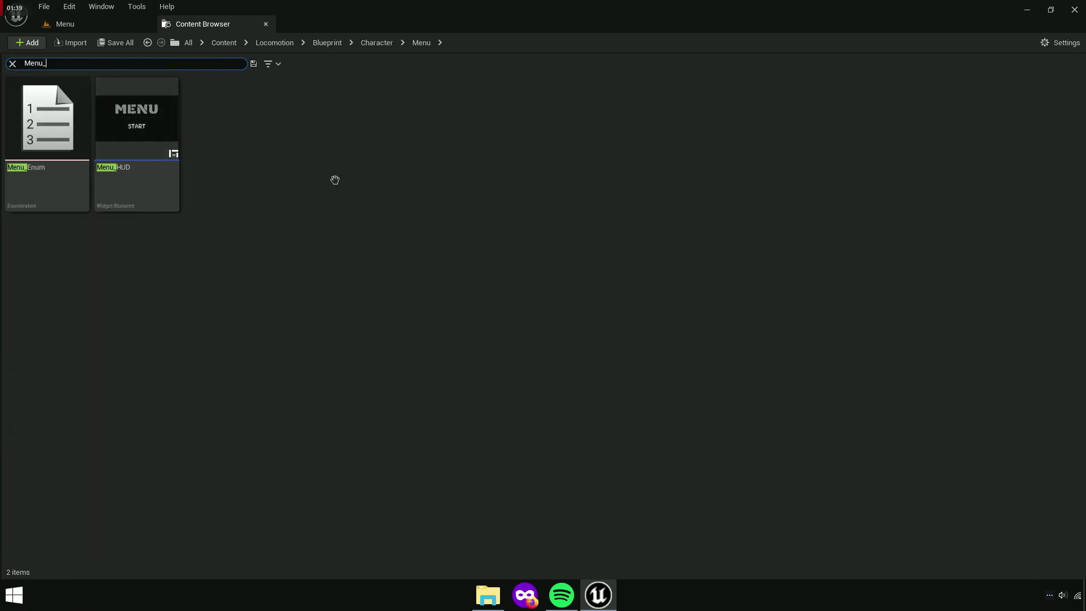
type("HUD")
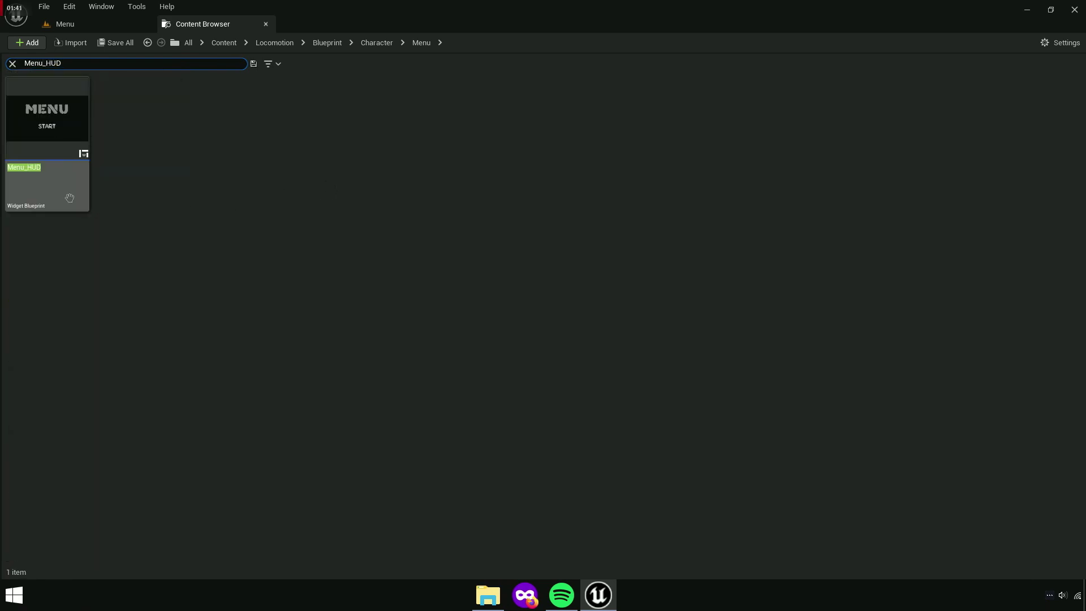
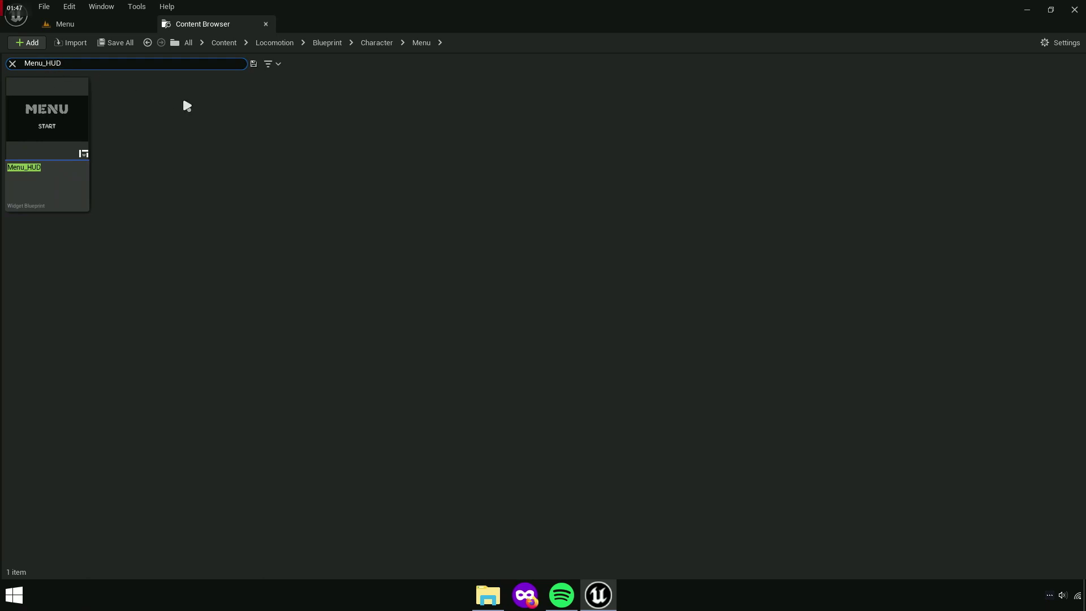
Correct the Content Browser search to MenuHUD and open the MenuHUD Blueprint
key("BackSpace")
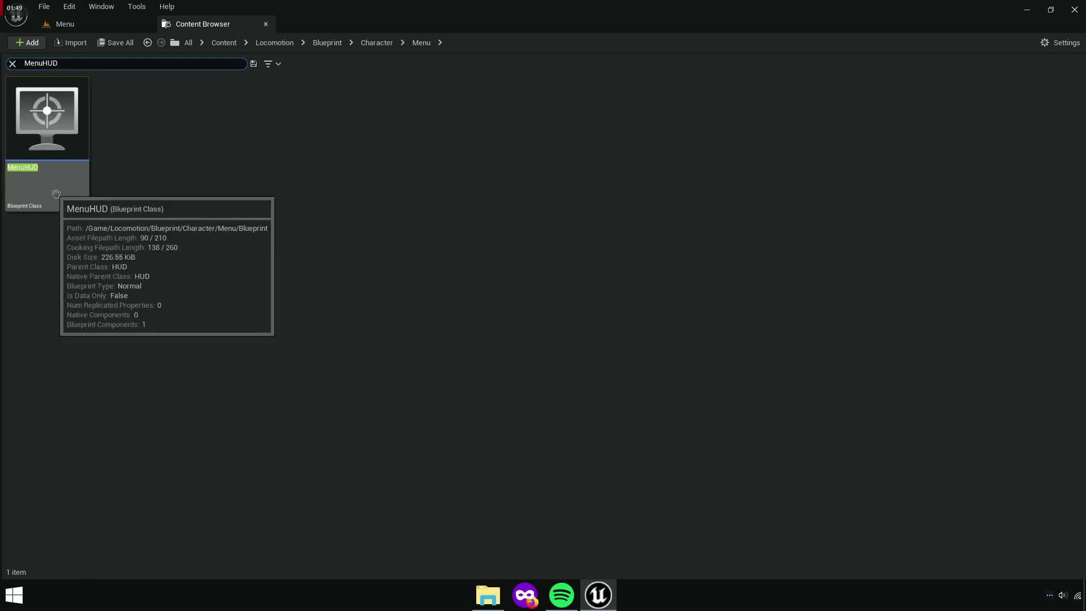
left_click(57, 157)
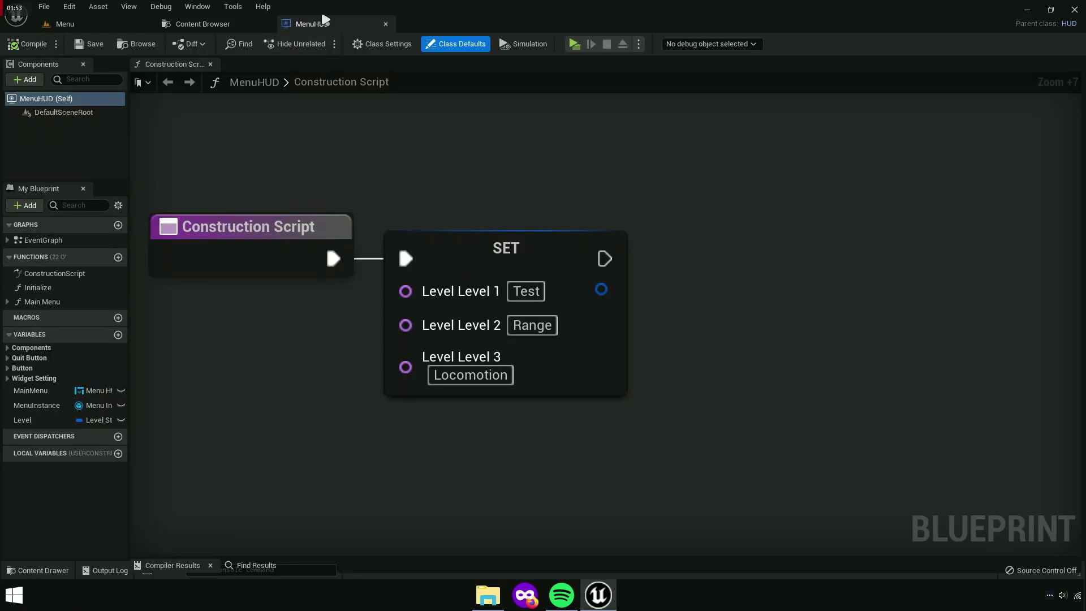
Reopen the MenuHUD Construction Script graph
left_click(210, 65)
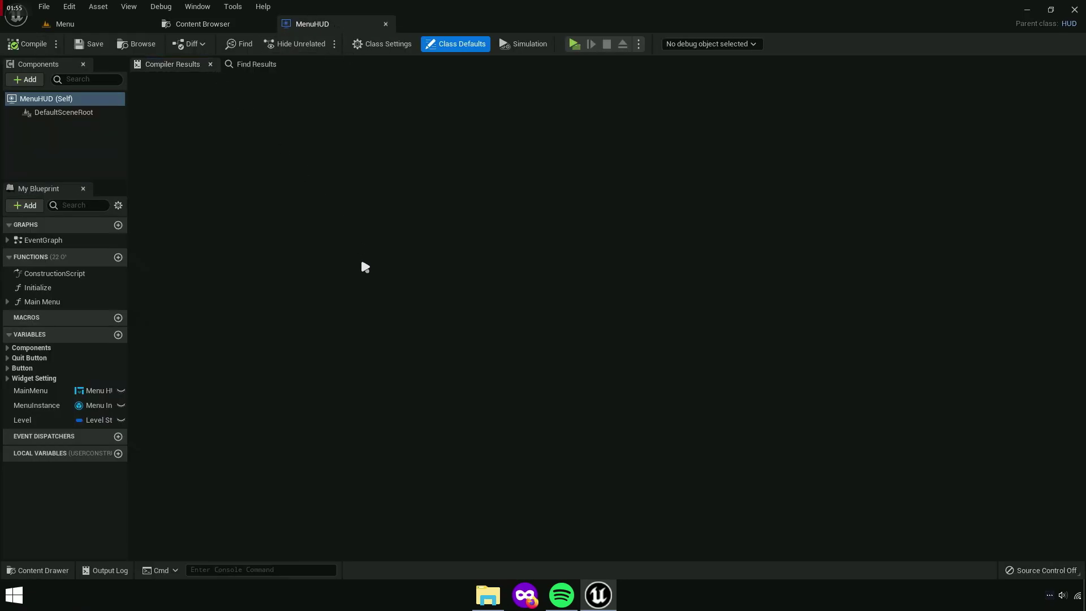
left_click(62, 273)
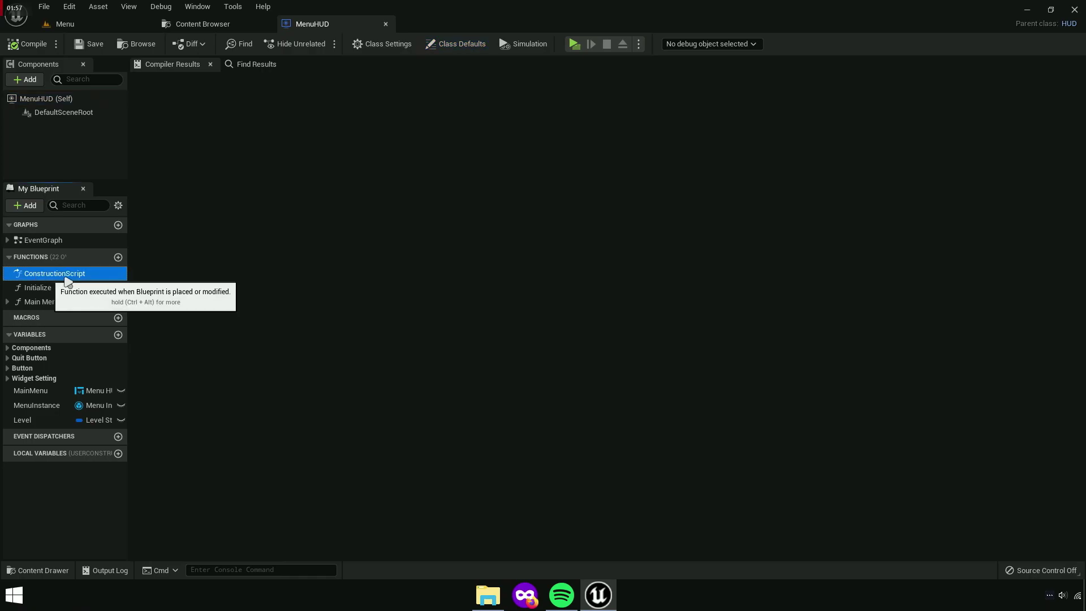
double_click(75, 274)
scroll(412, 276, "up", 7)
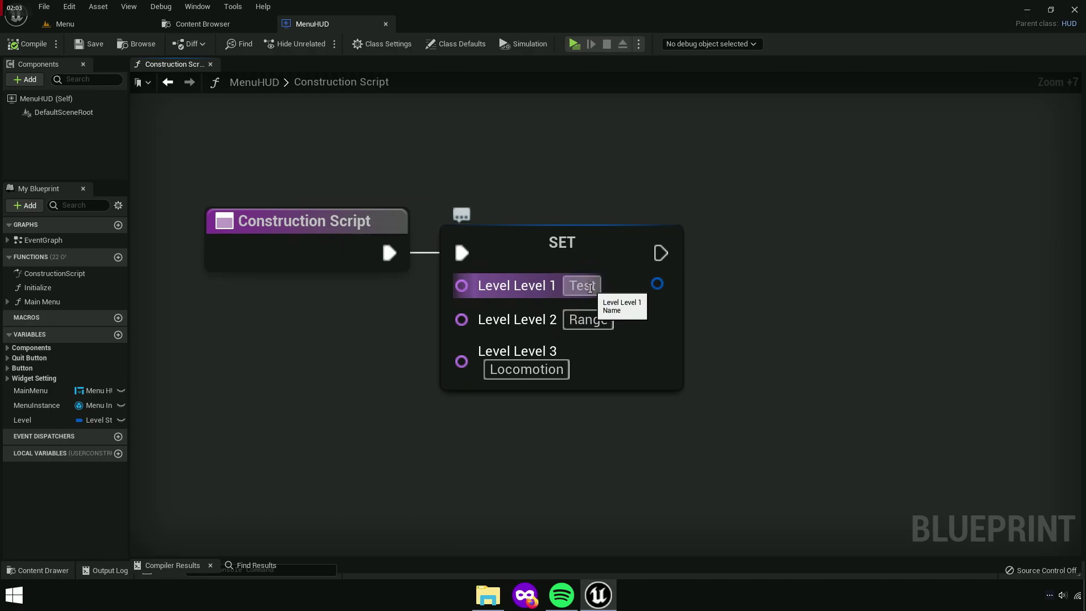
Clear the search and open the Locomotion > Level folder in the Content Browser
left_click(195, 24)
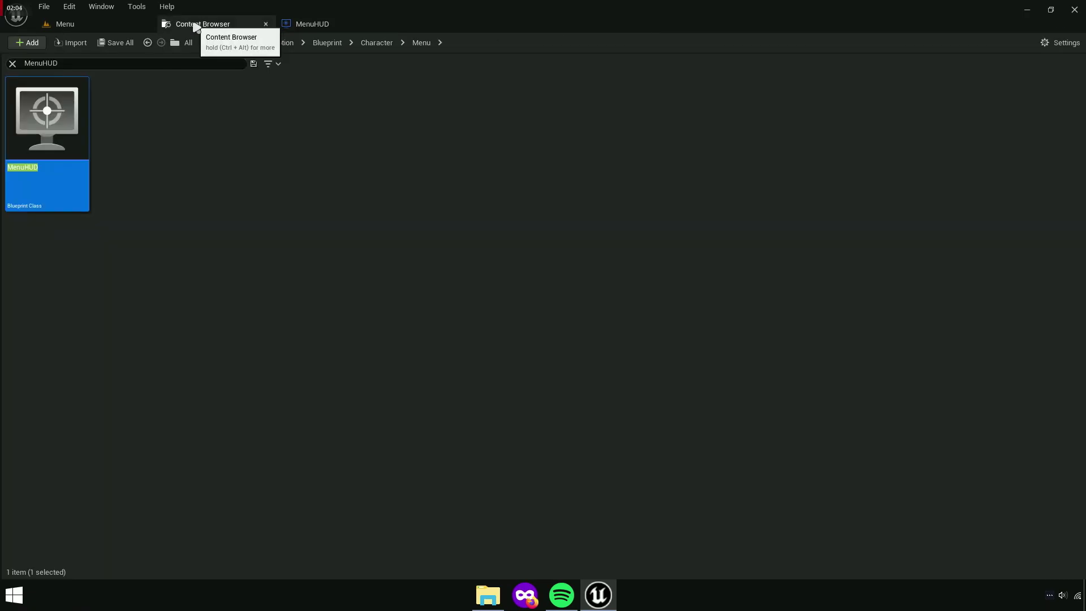
left_click(11, 63)
left_click(277, 43)
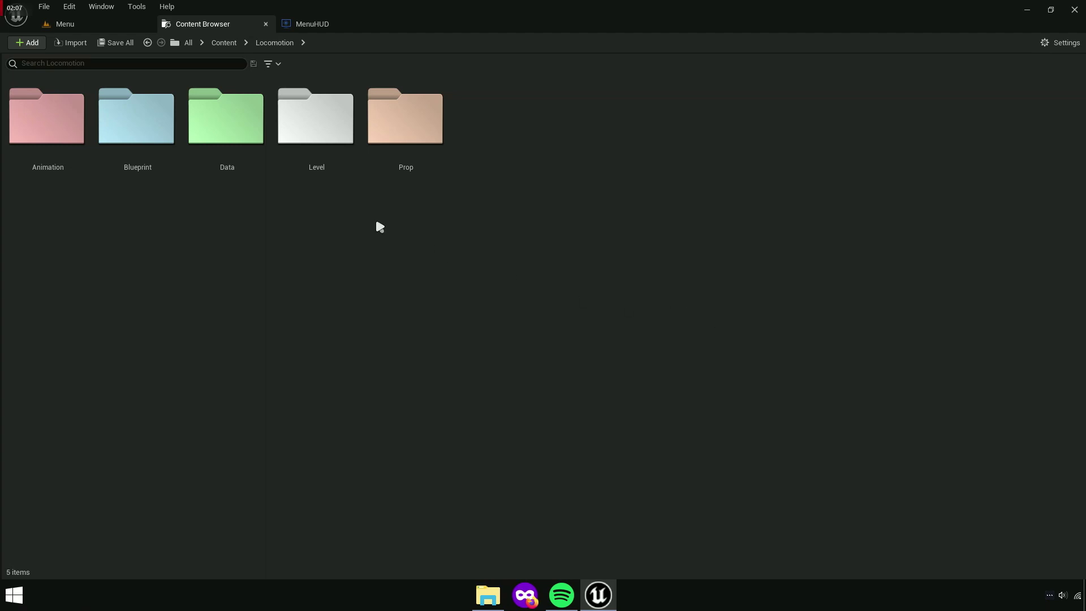
left_click(320, 179)
double_click(319, 179)
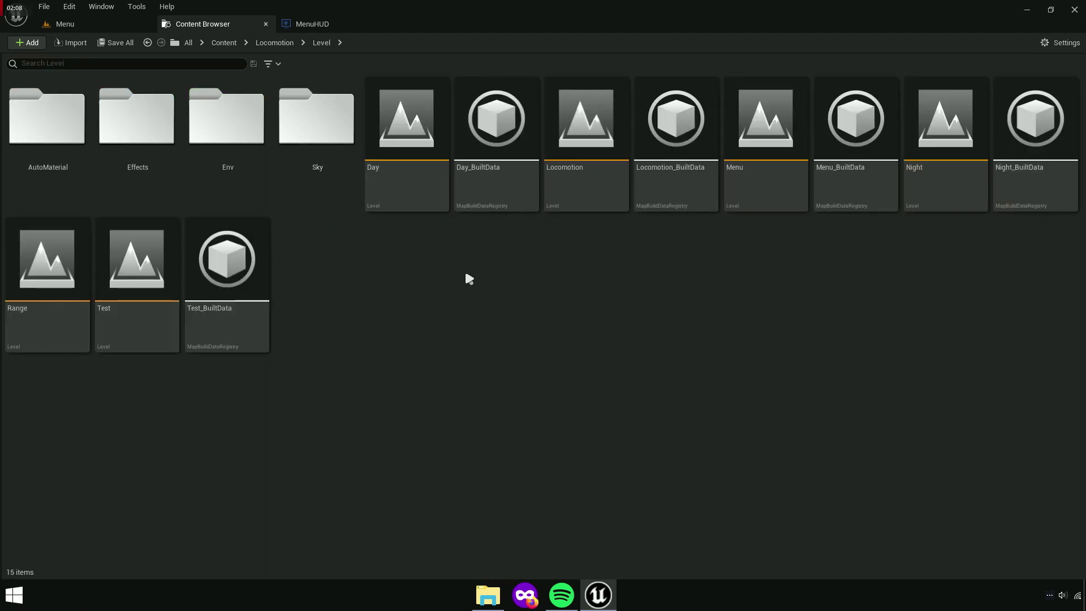
Compare the Test, Range and Locomotion level assets against the Construction Script values
left_click(342, 29)
left_click(236, 30)
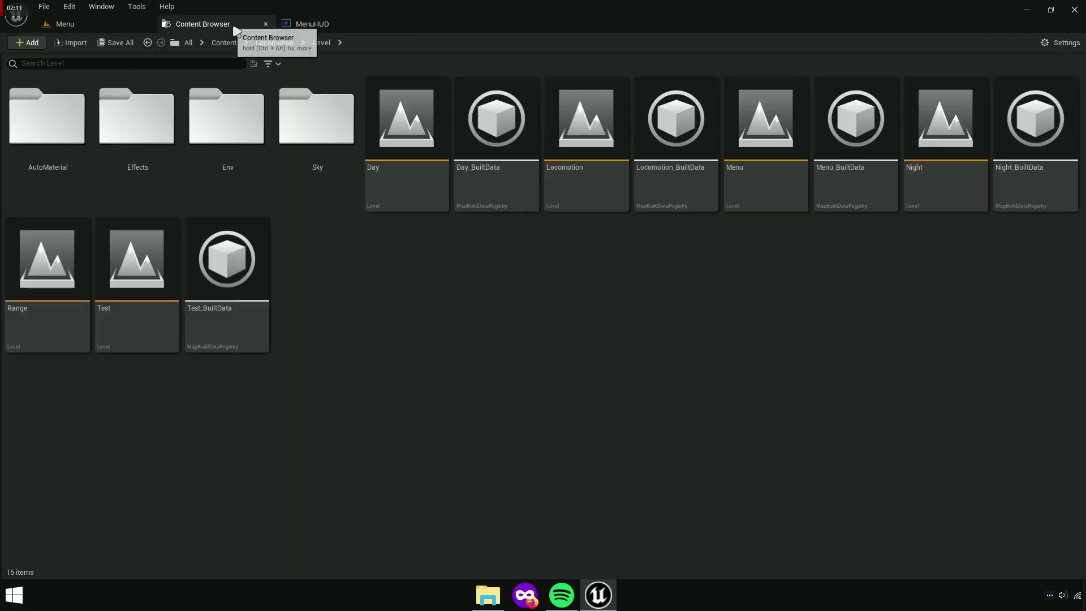
left_click(128, 322)
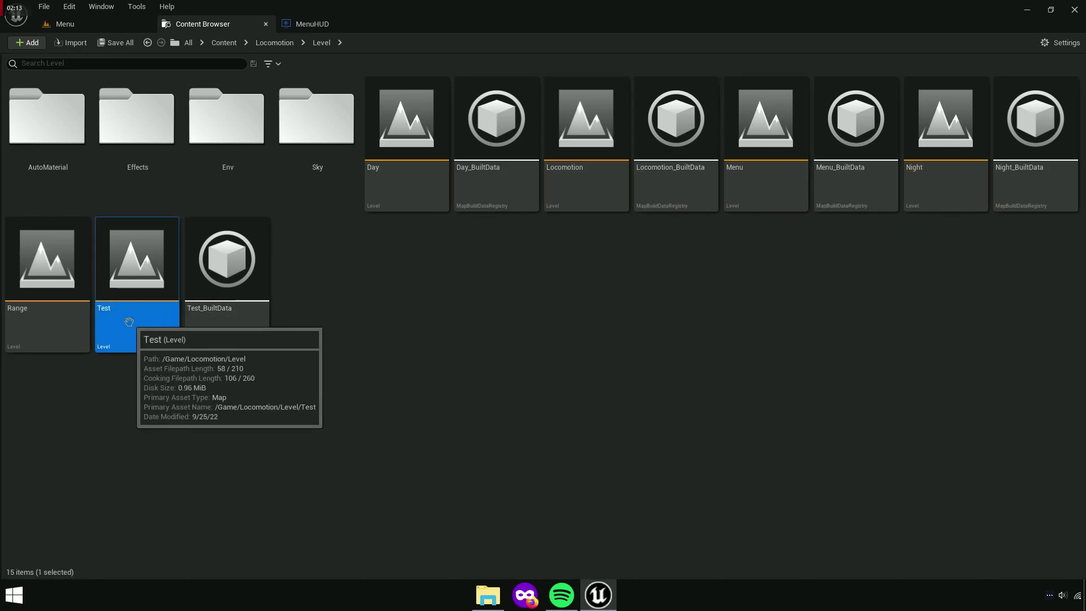
left_click(317, 26)
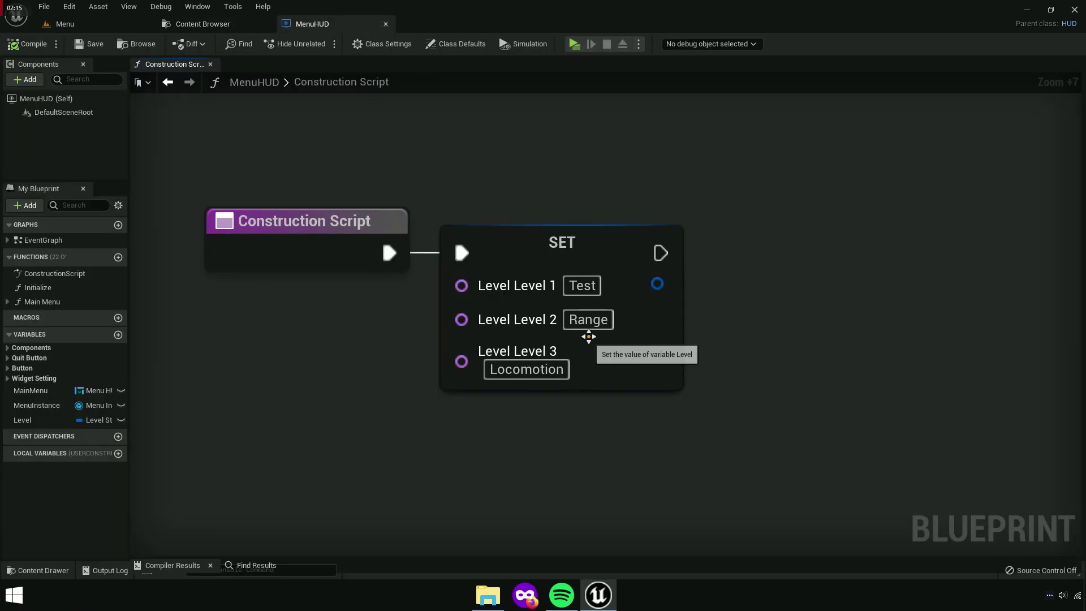
left_click(198, 24)
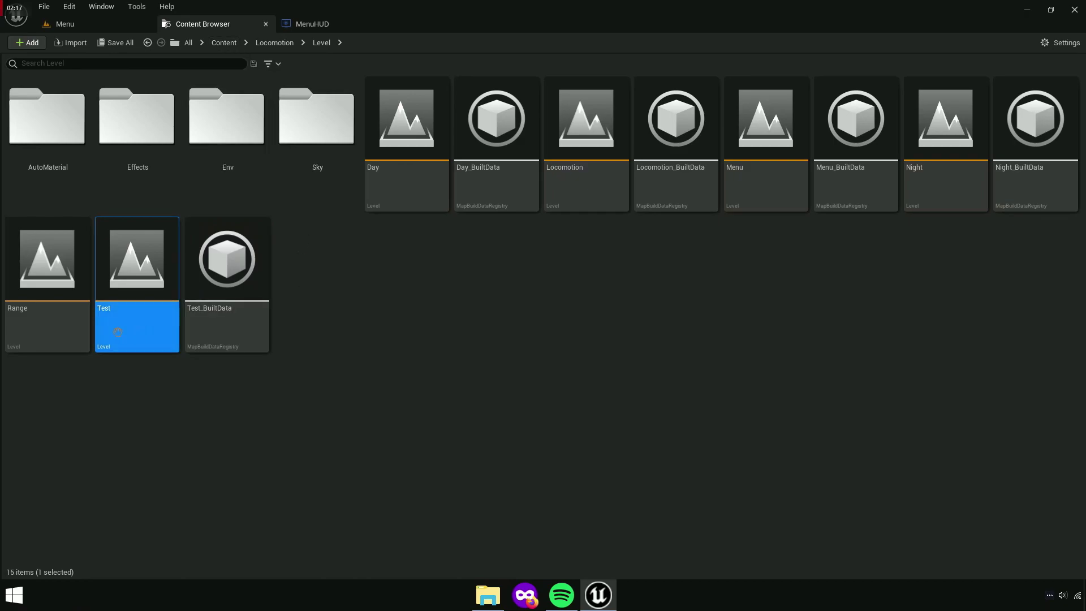
left_click(53, 320)
left_click(308, 26)
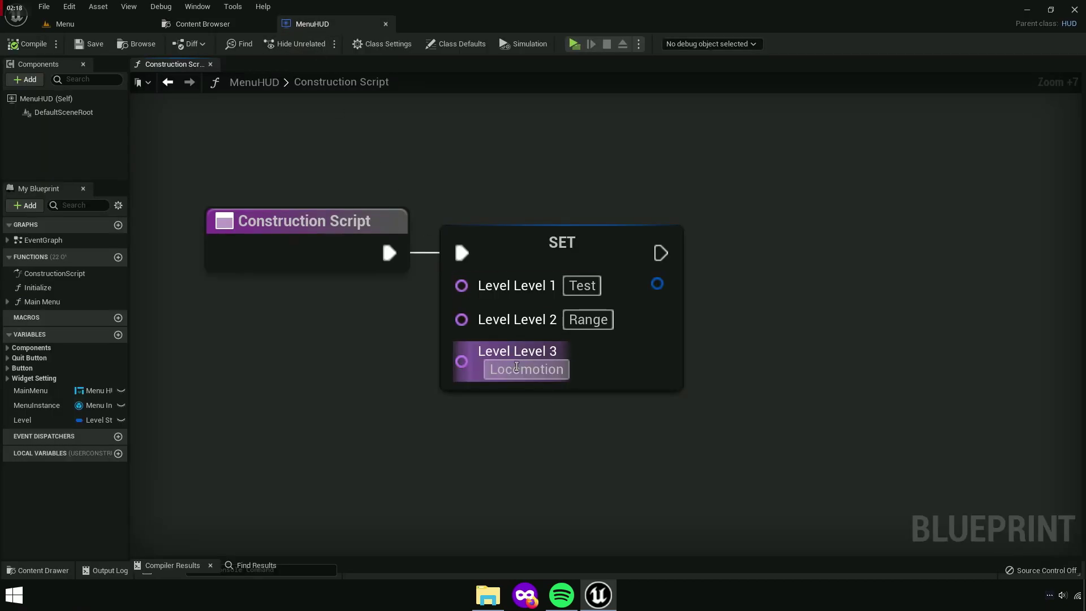
left_click(237, 26)
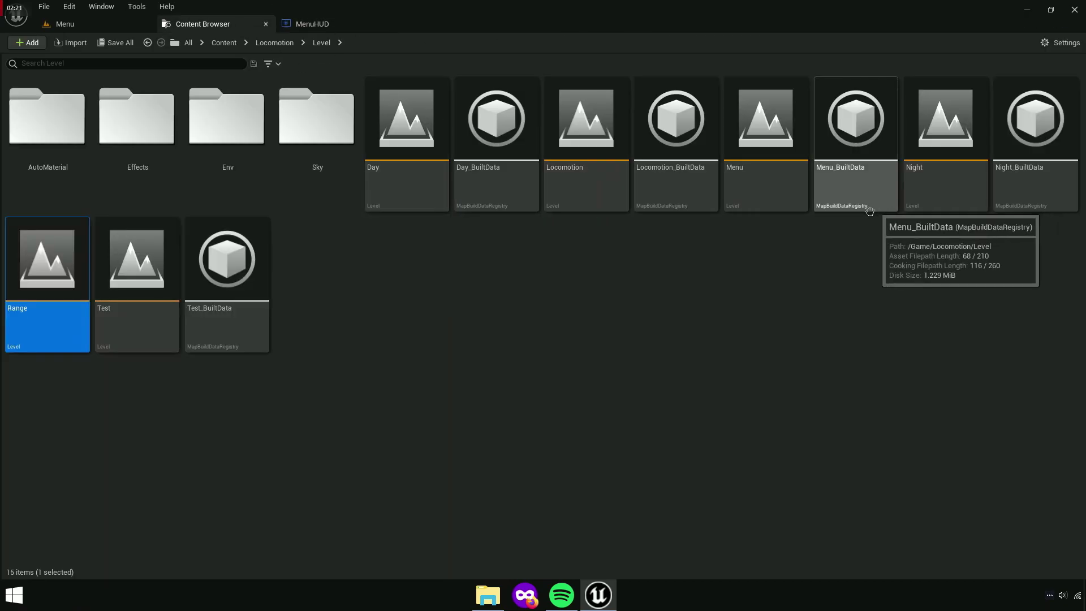
left_click(611, 186)
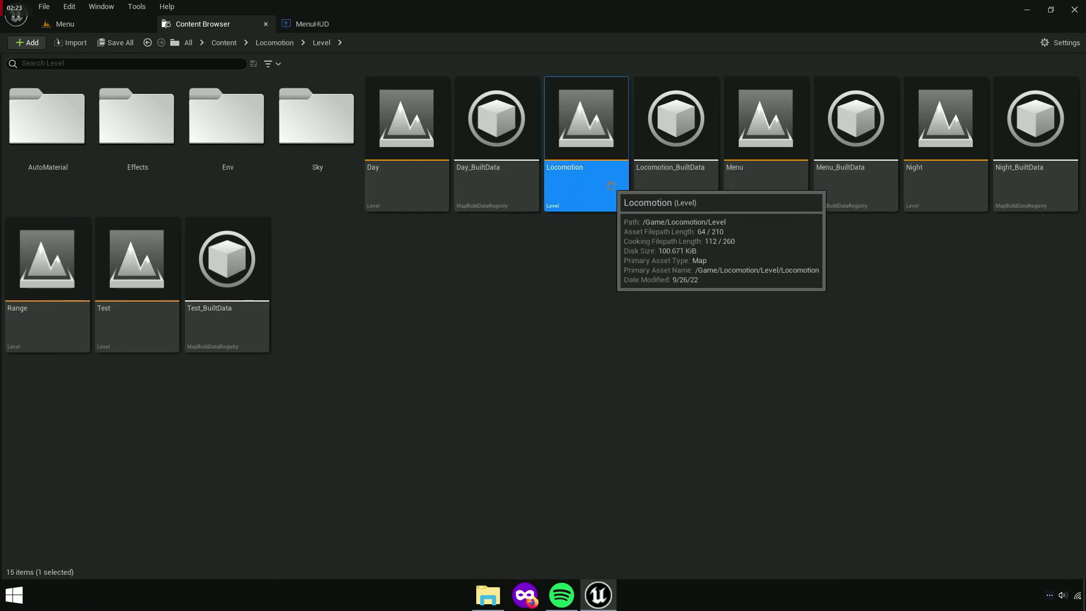
Copy the Day level name and paste it over Test in the SET node's Level 1 field
left_click(453, 262)
left_click(390, 205)
left_click(386, 172)
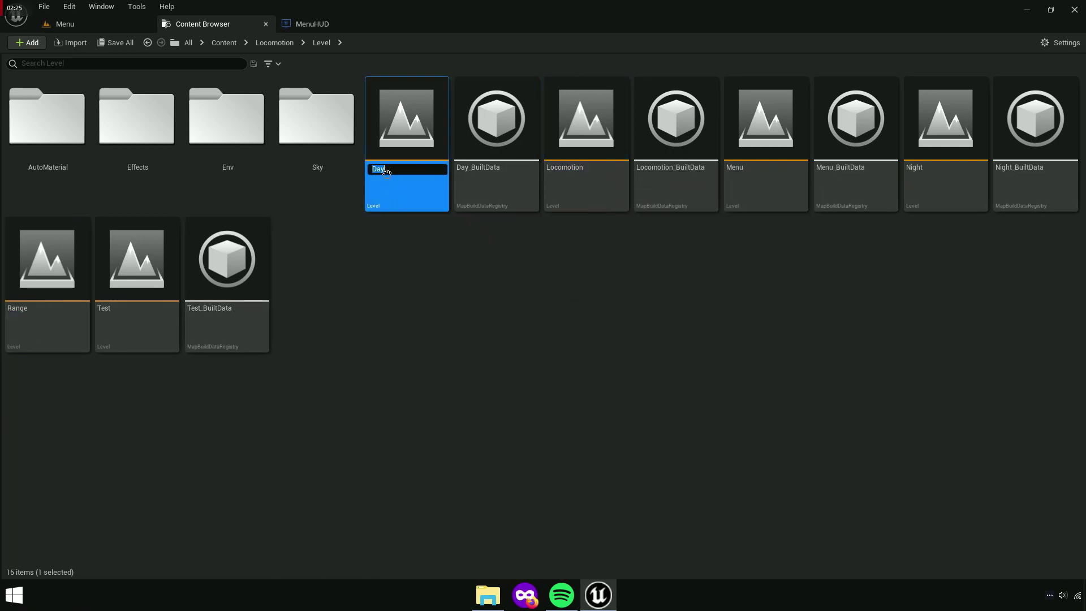
right_click(386, 172)
left_click(419, 217)
left_click(333, 24)
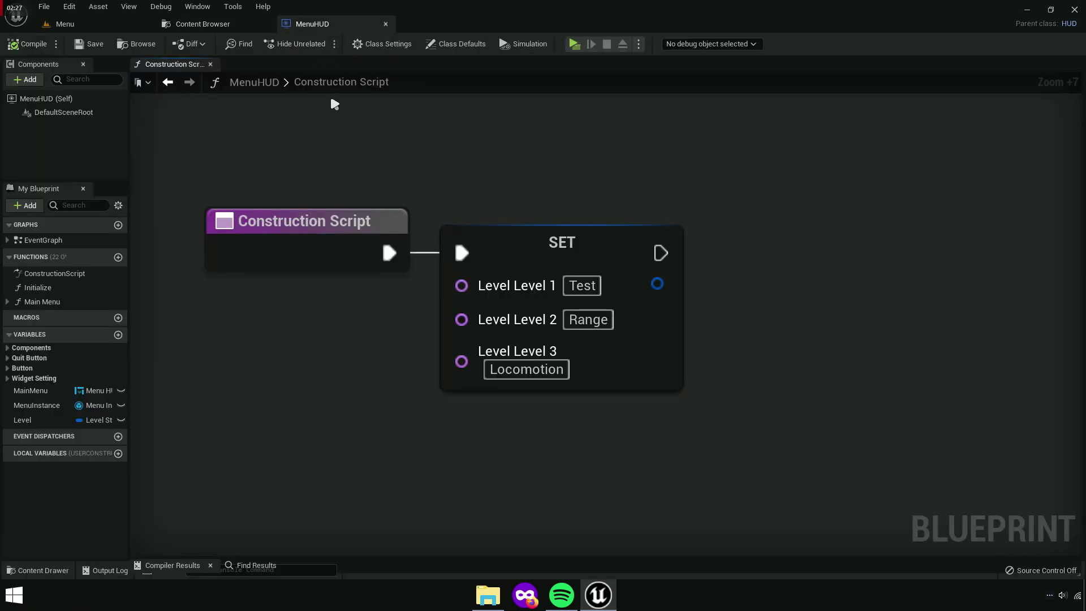
right_click(588, 283)
left_click(624, 341)
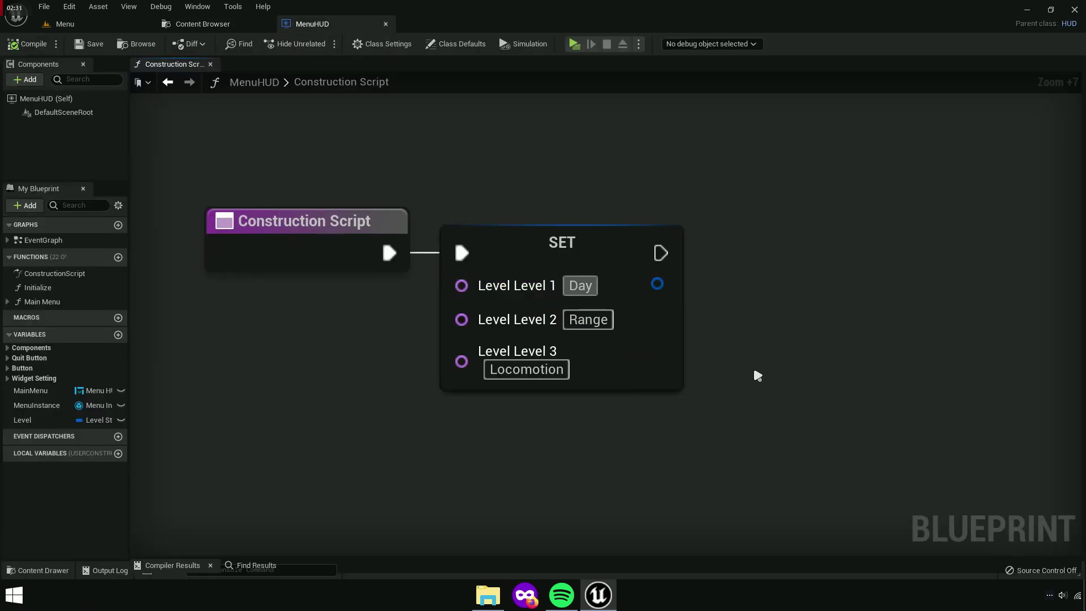
right_click_drag(756, 373, 708, 381)
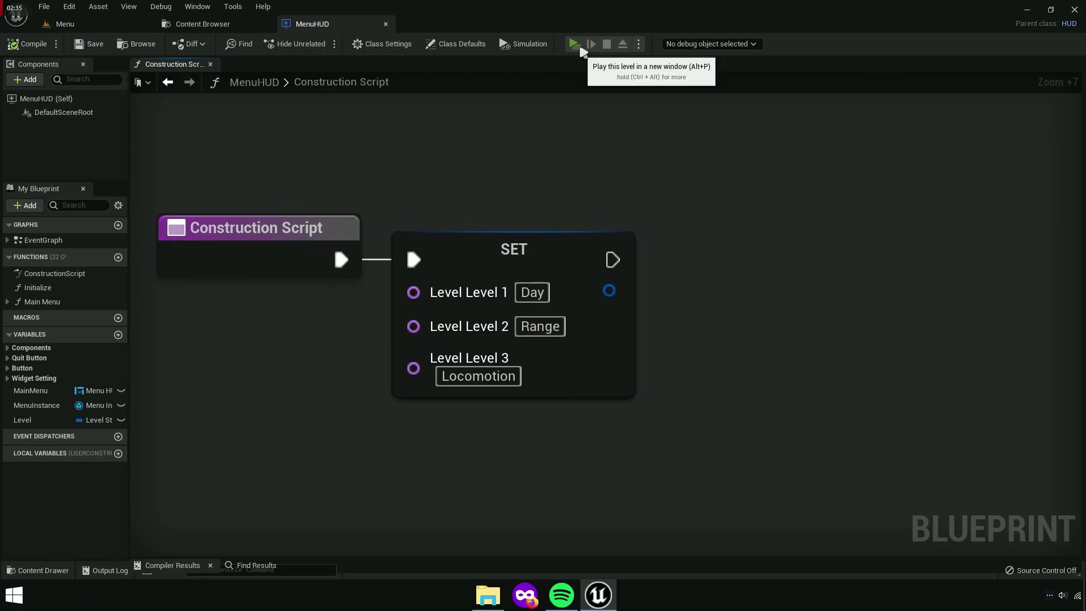
Play-test the menu, loading Overview through Quick Play and walking the character forward
left_click(575, 43)
left_click(600, 394)
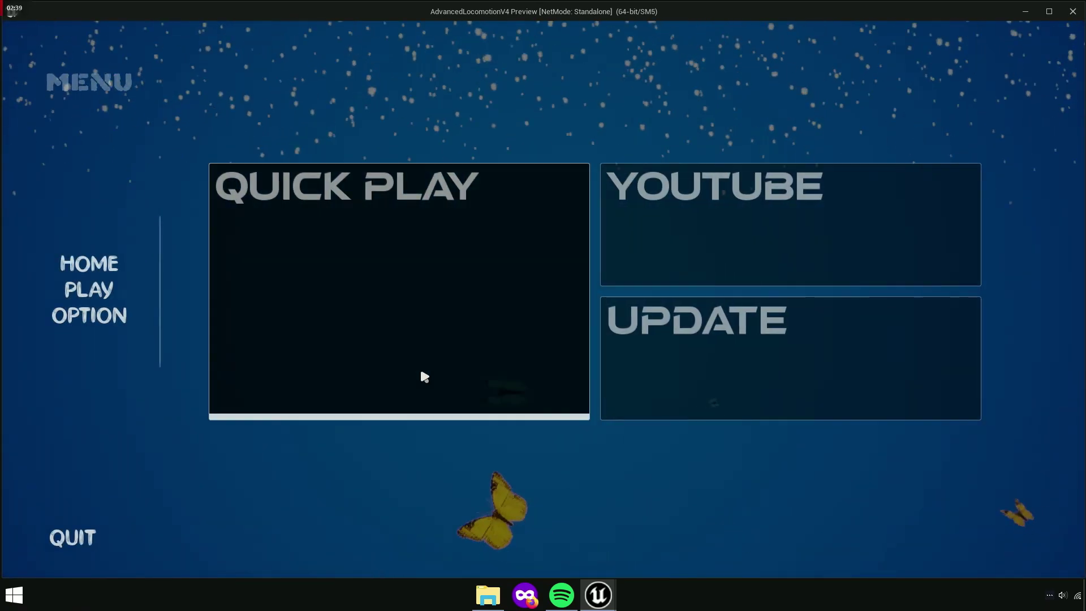
left_click(412, 360)
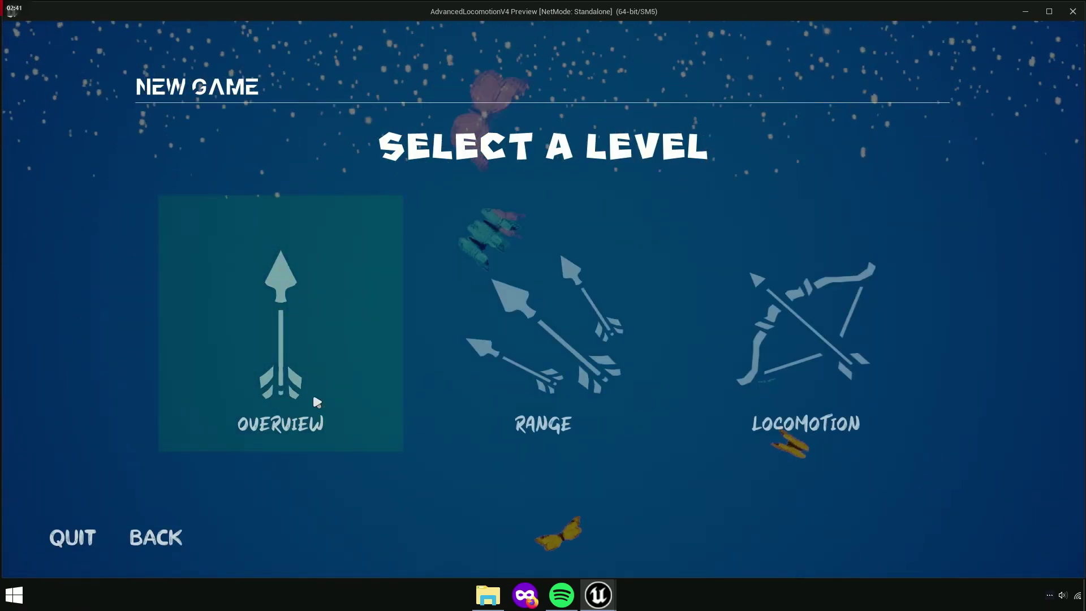
left_click(303, 395)
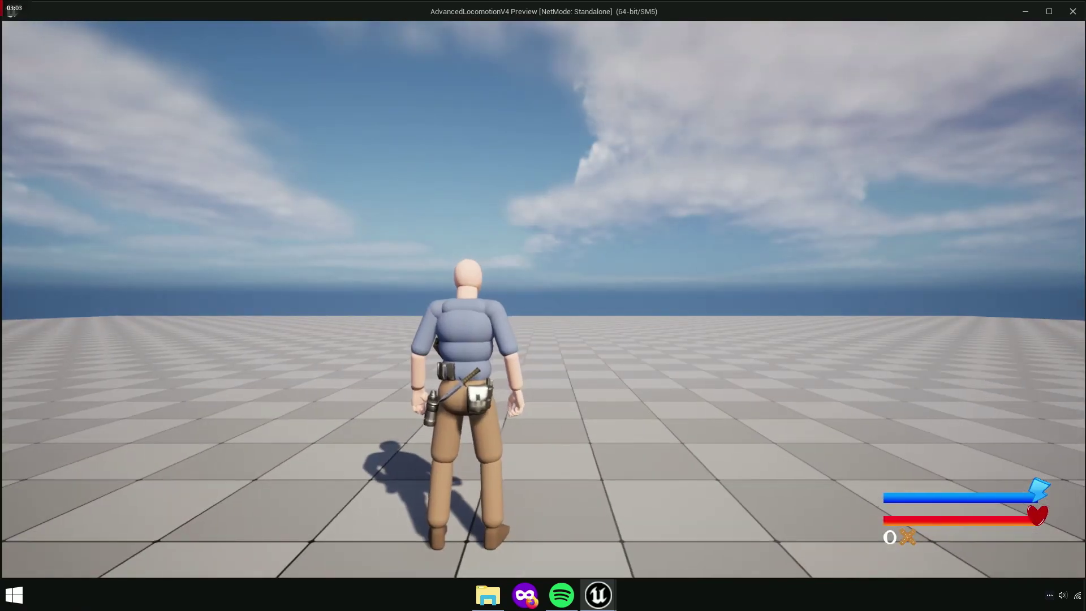
key("w")
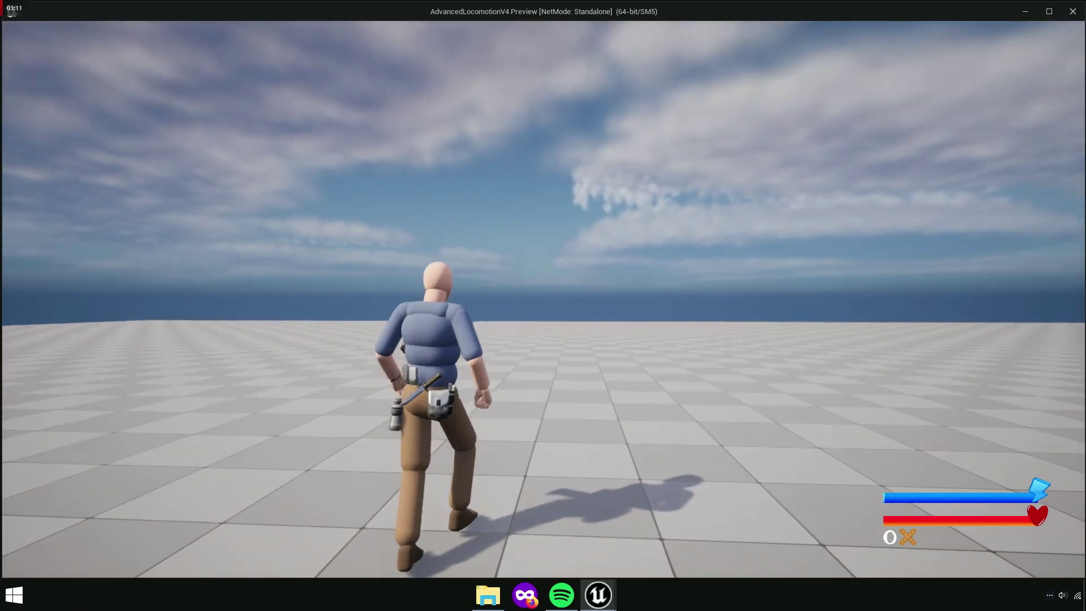
key("Escape")
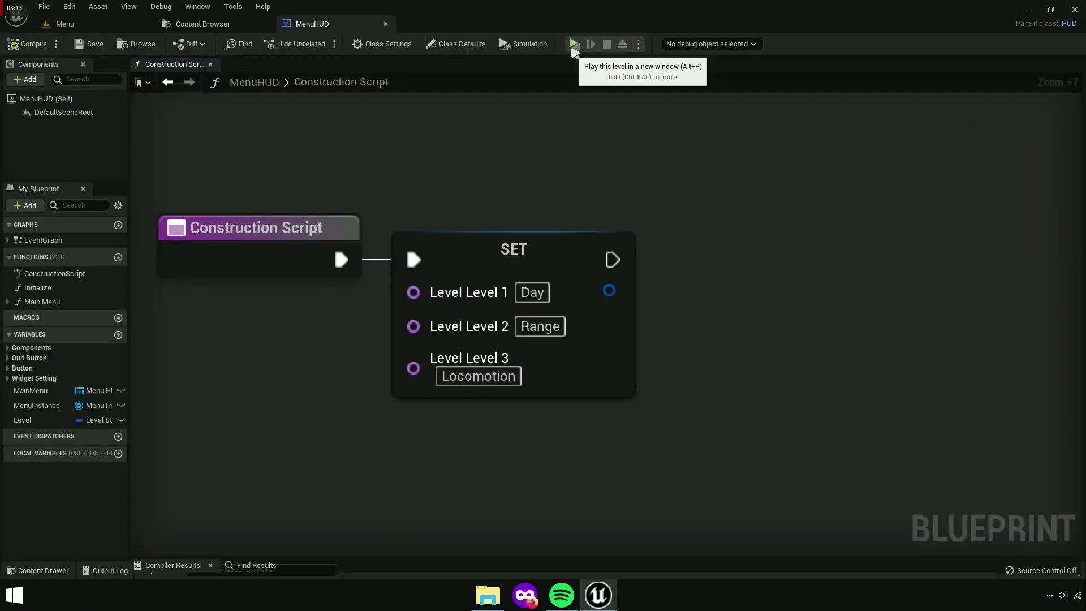
Play-test Overview again with a sprint, then exit and pan to the SET node
left_click(573, 44)
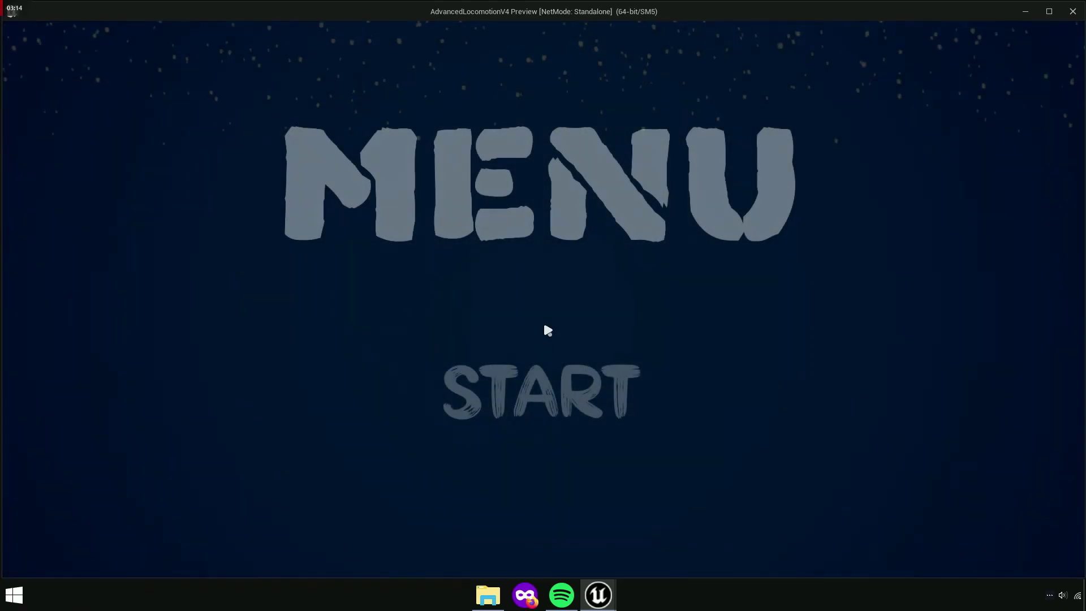
left_click(553, 452)
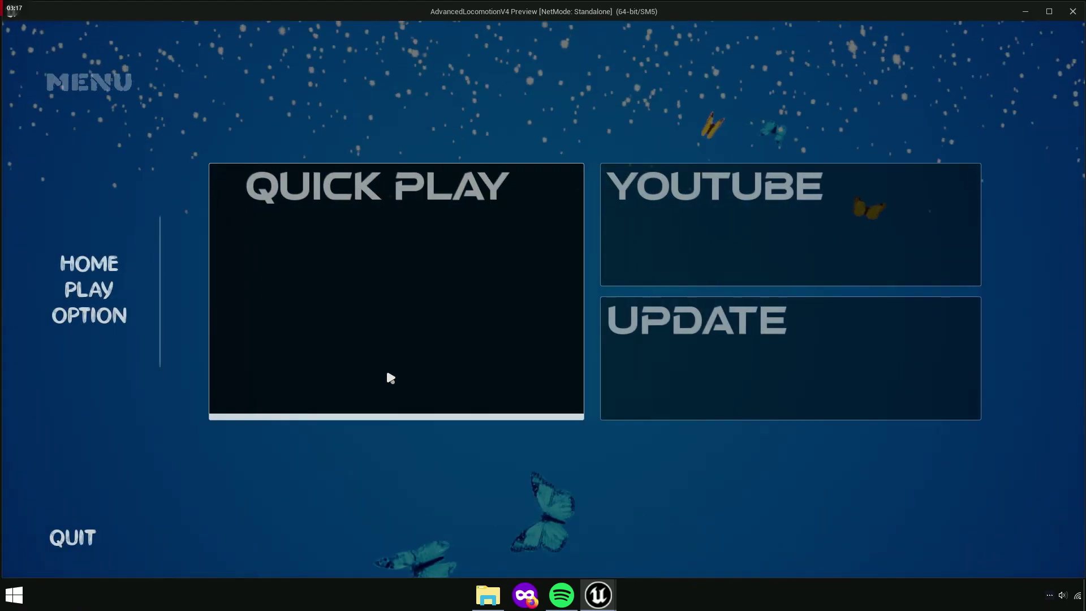
left_click(391, 378)
left_click(291, 380)
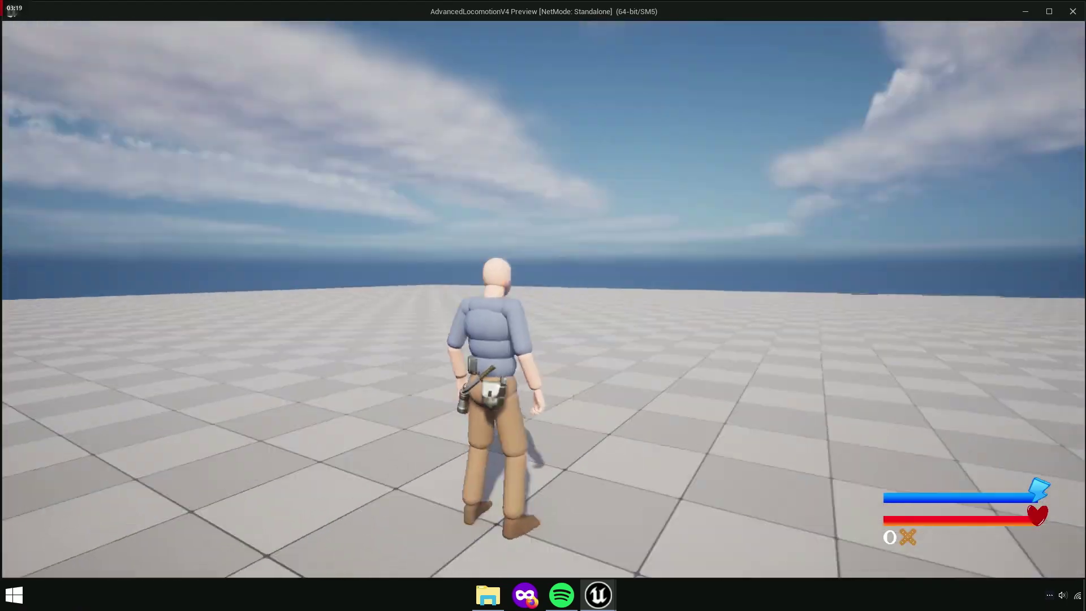
key("shift+w")
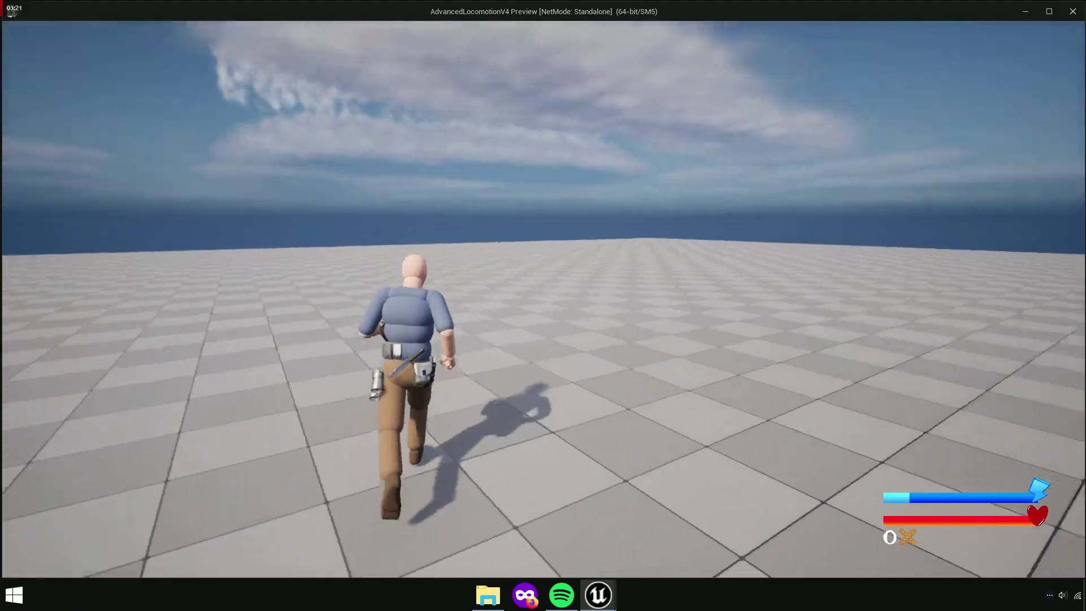
key("Escape")
mouse_move(347, 390)
right_mouse_down()
mouse_move(316, 383)
mouse_move(395, 393)
right_mouse_up()
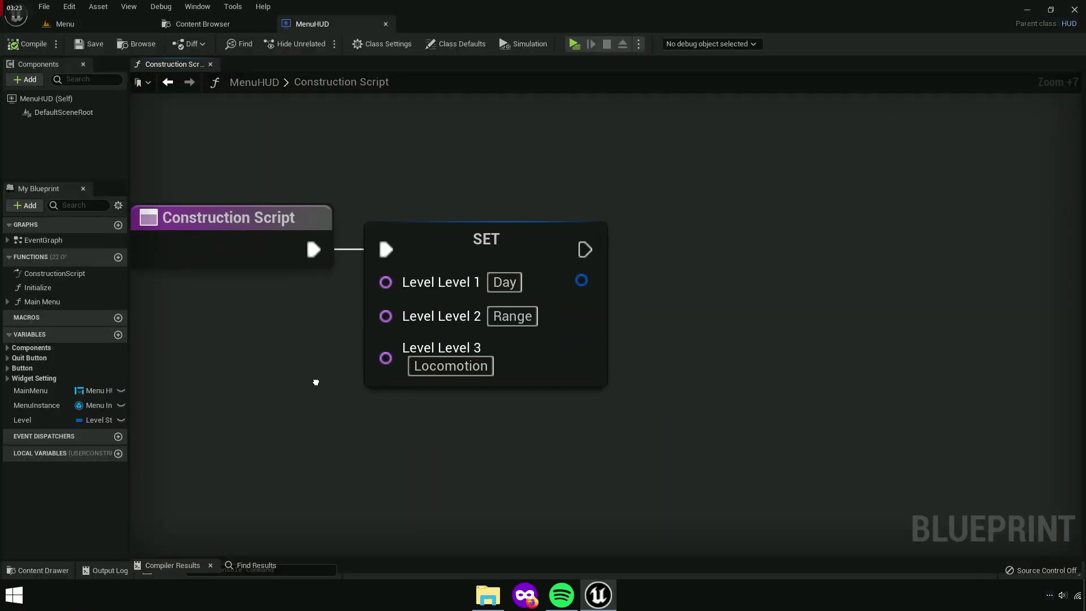
Copy the Night level asset's name and paste it over Range in the SET node's Level 2 field
left_click(202, 24)
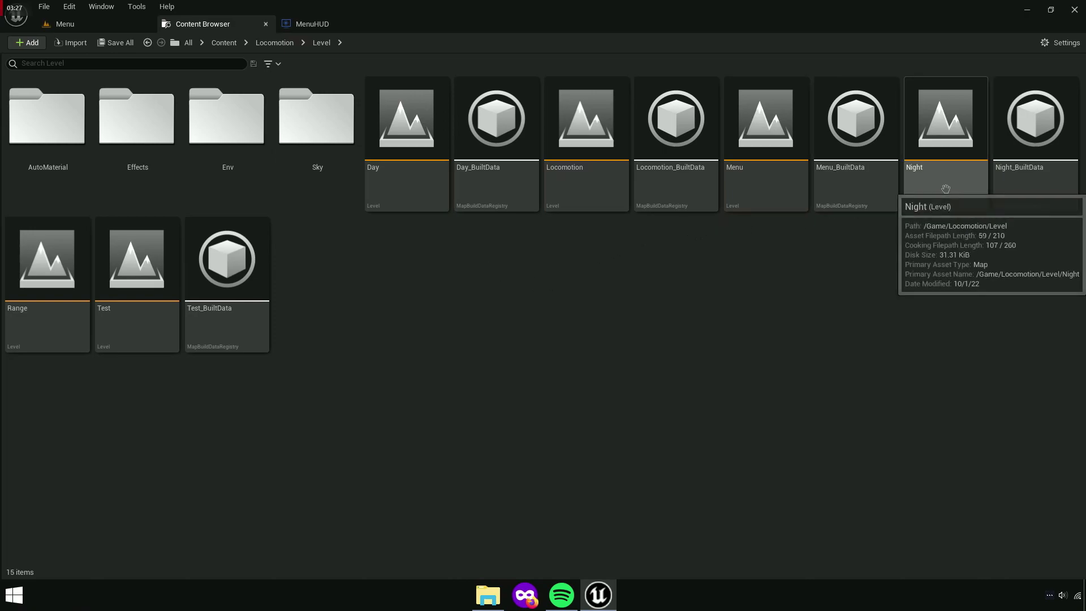
left_click(939, 169)
left_click(938, 169)
right_click(942, 173)
left_click(977, 214)
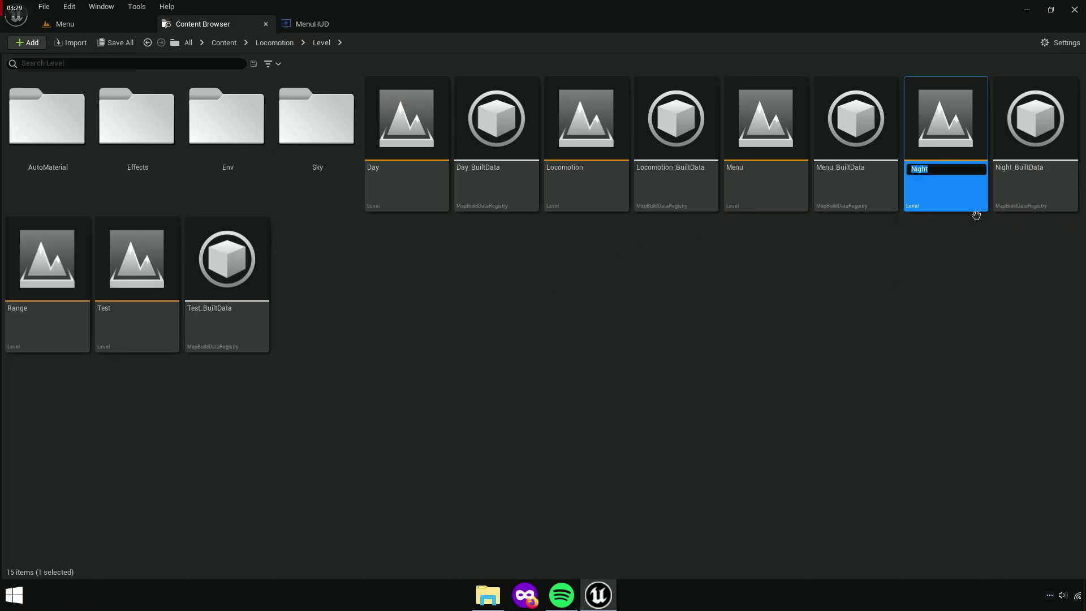
left_click(553, 279)
left_click(318, 29)
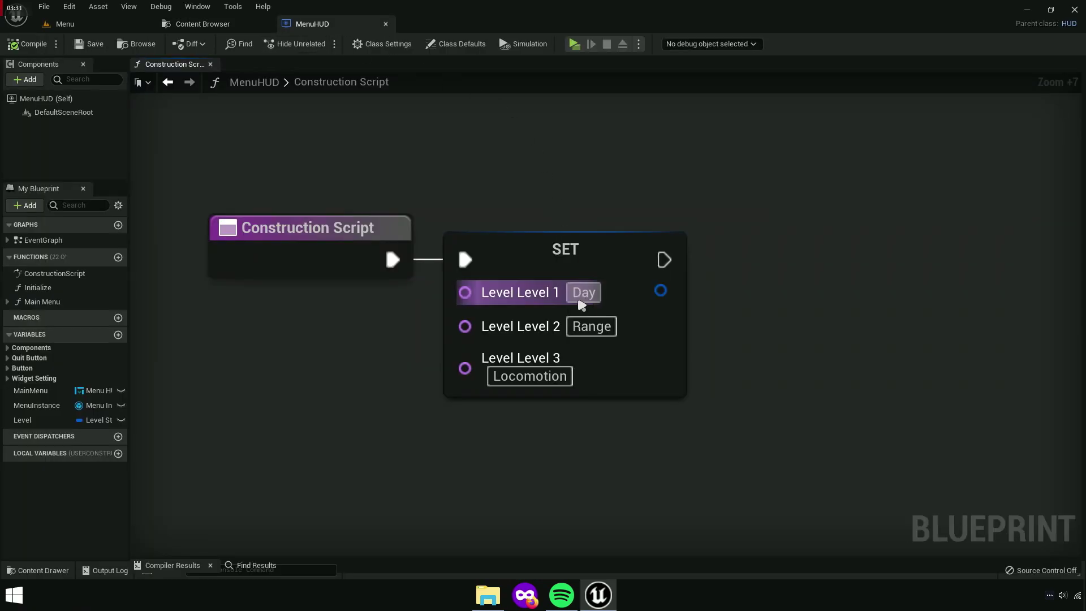
left_click(592, 326)
right_click(597, 330)
left_click(651, 394)
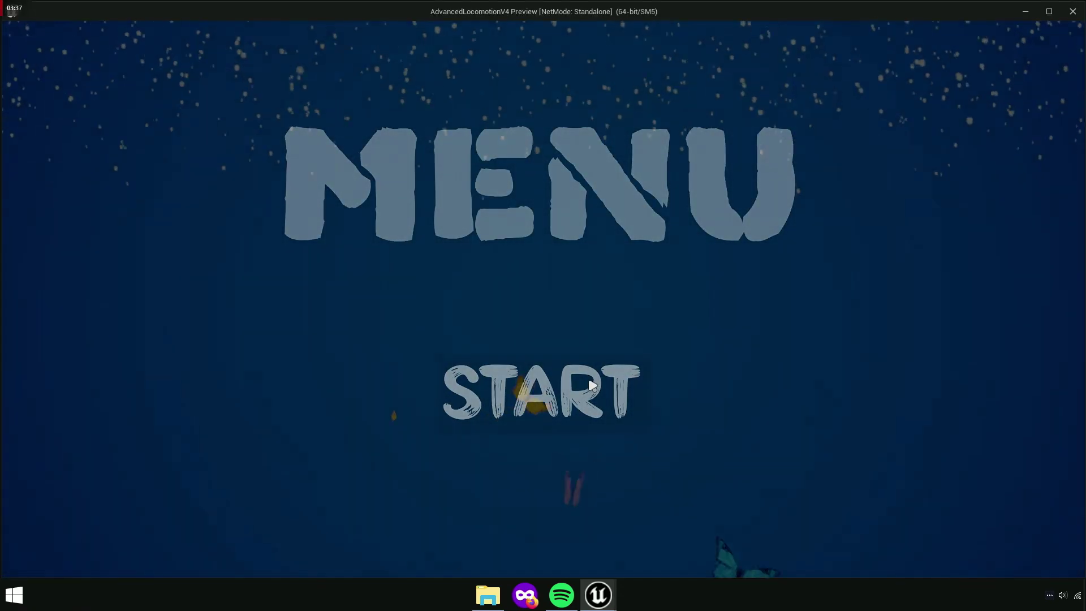
Load the RANGE level via Quick Play, walk, sprint and jump the character, then pause
left_click(601, 390)
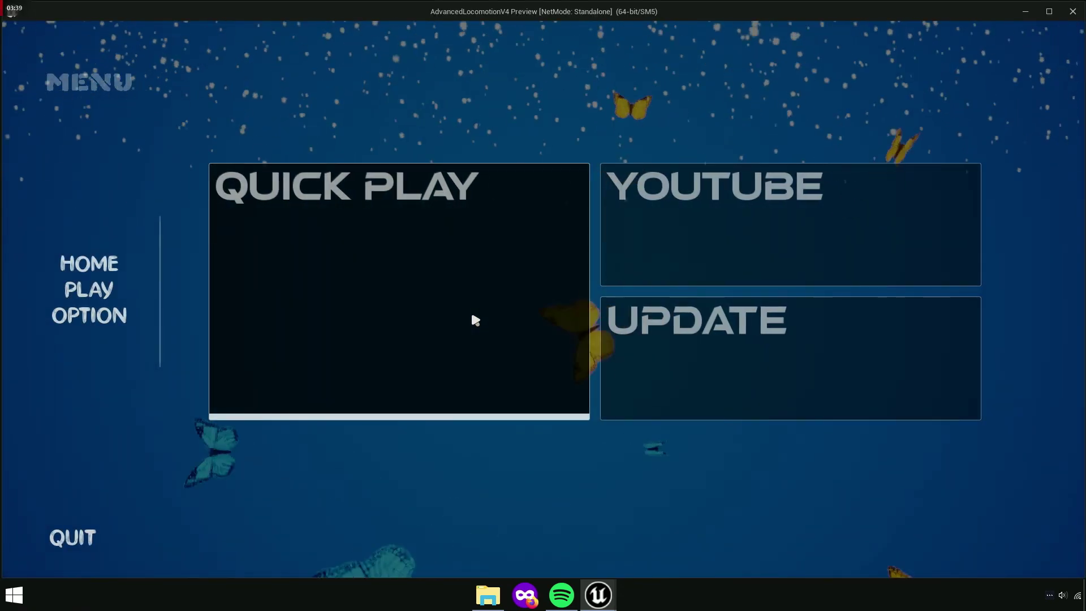
left_click(548, 380)
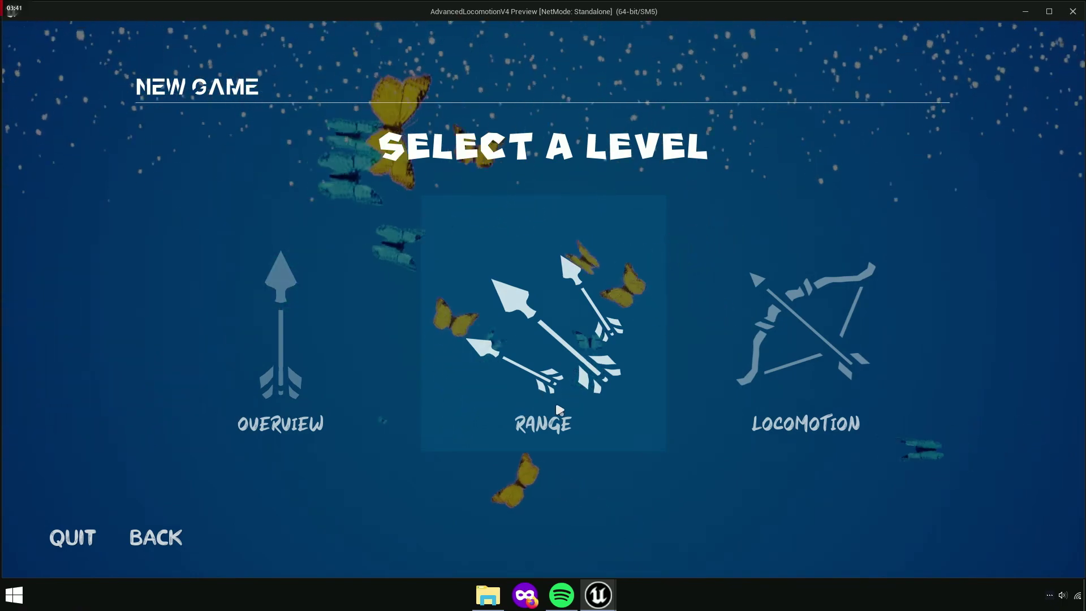
left_click(560, 408)
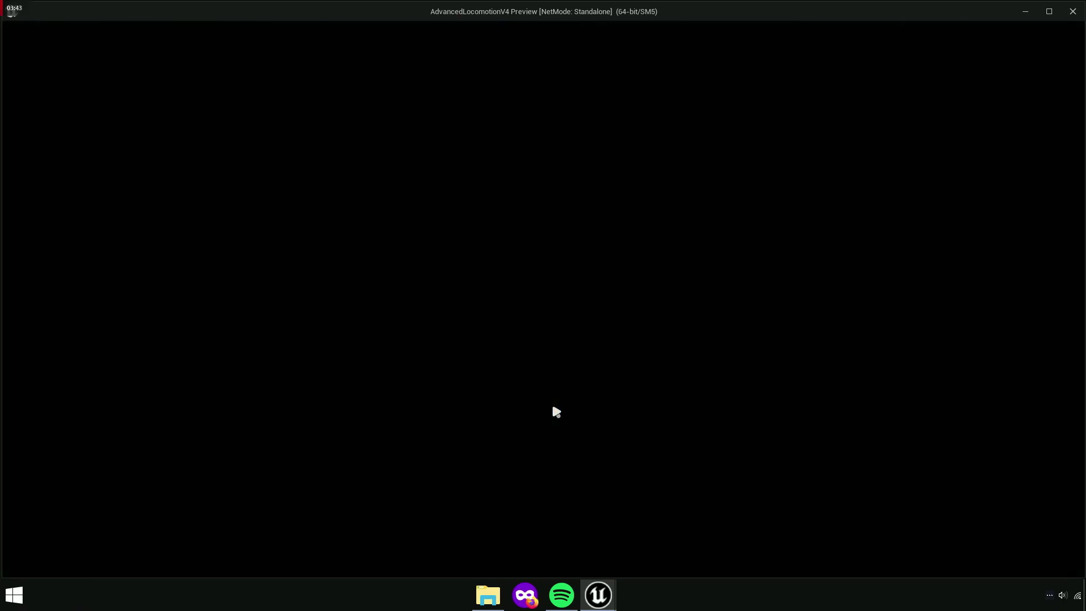
key("a")
key("s")
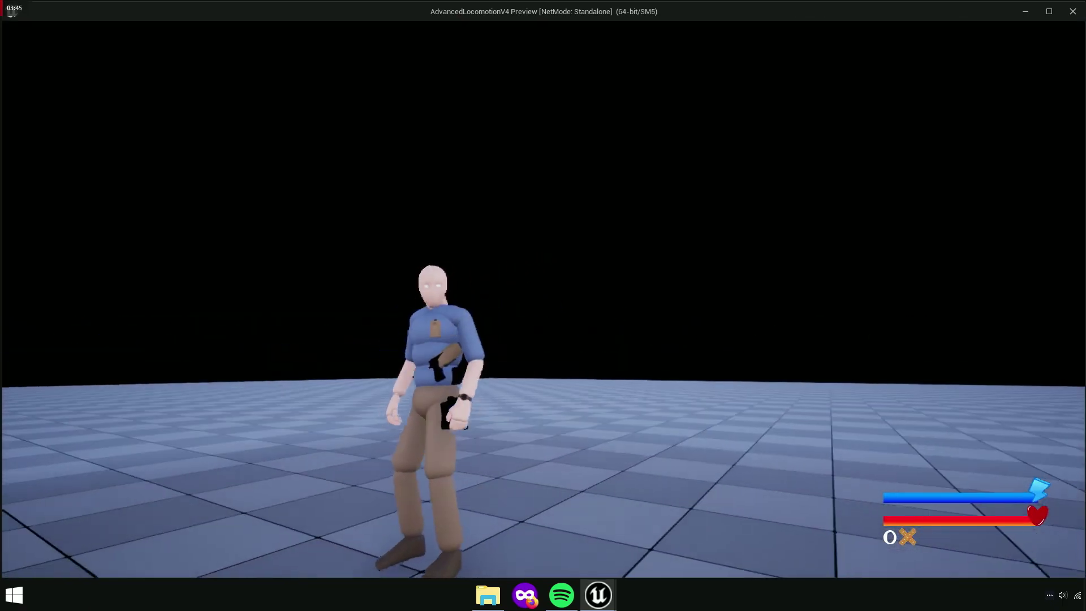
key("w")
key("shift")
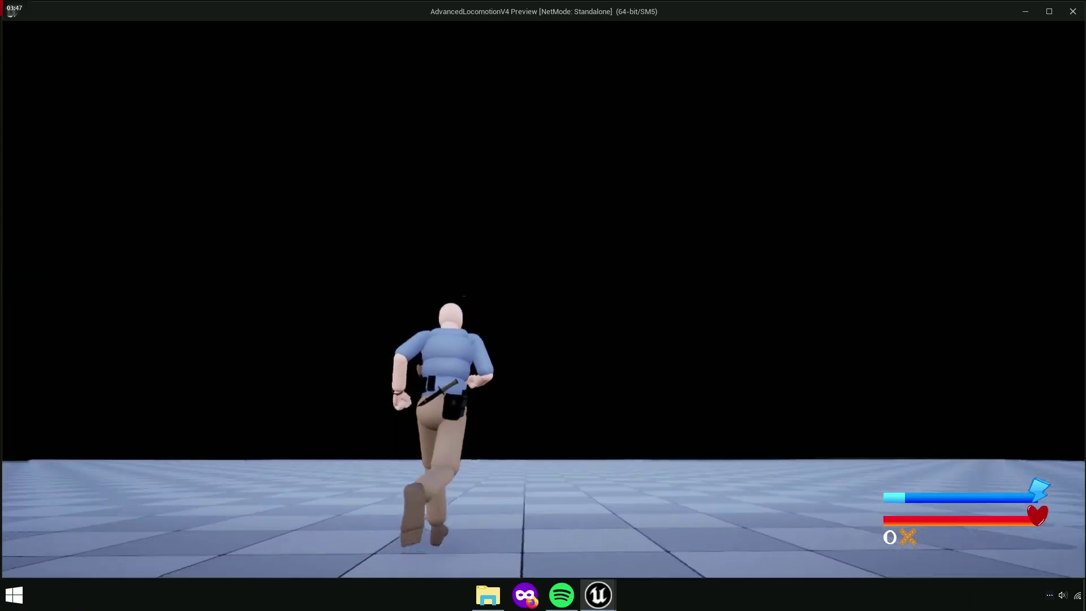
key("space")
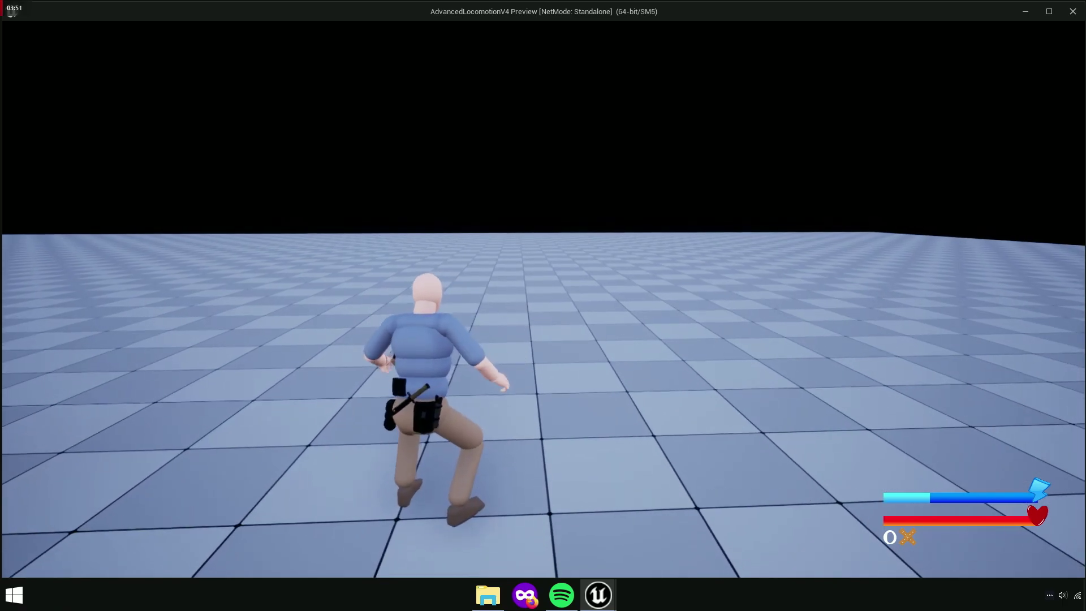
key("Escape")
Quit the game and open the Menu_HUD widget blueprint from Character > Menu
left_click(145, 367)
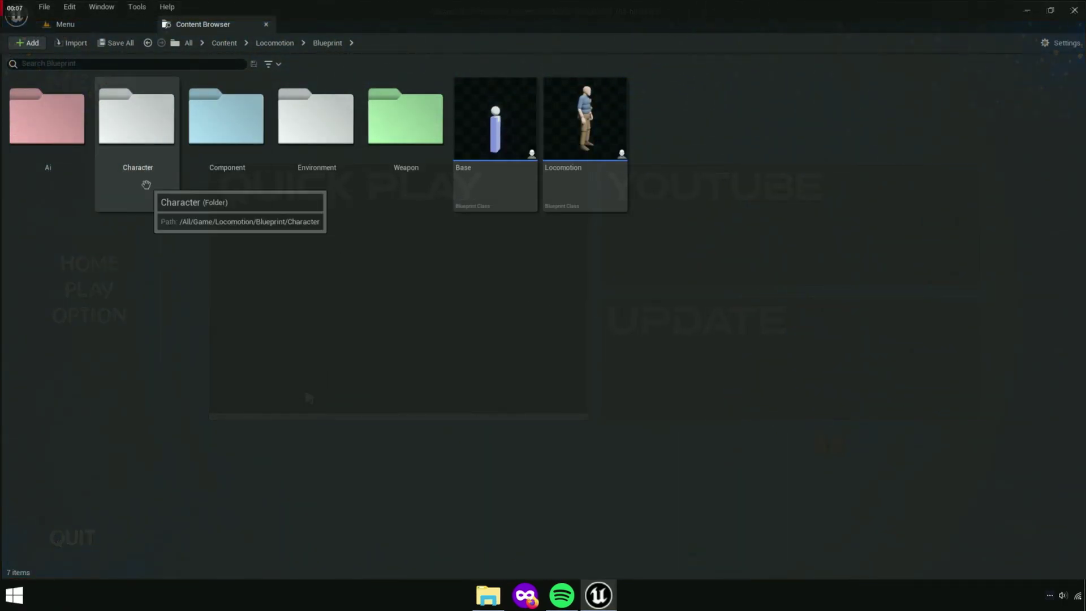
double_click(144, 183)
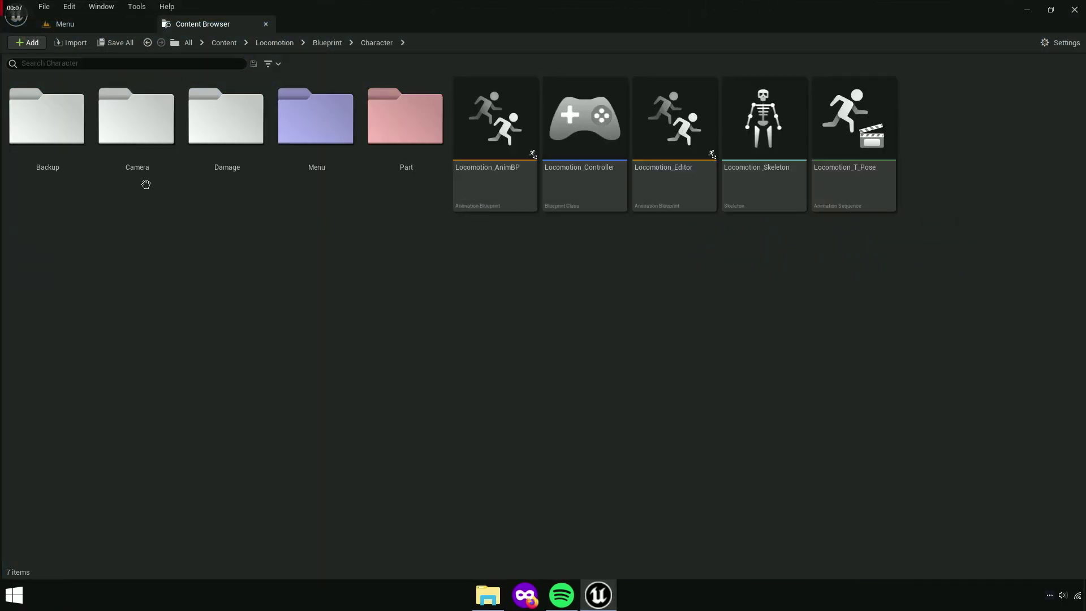
double_click(311, 169)
type("M")
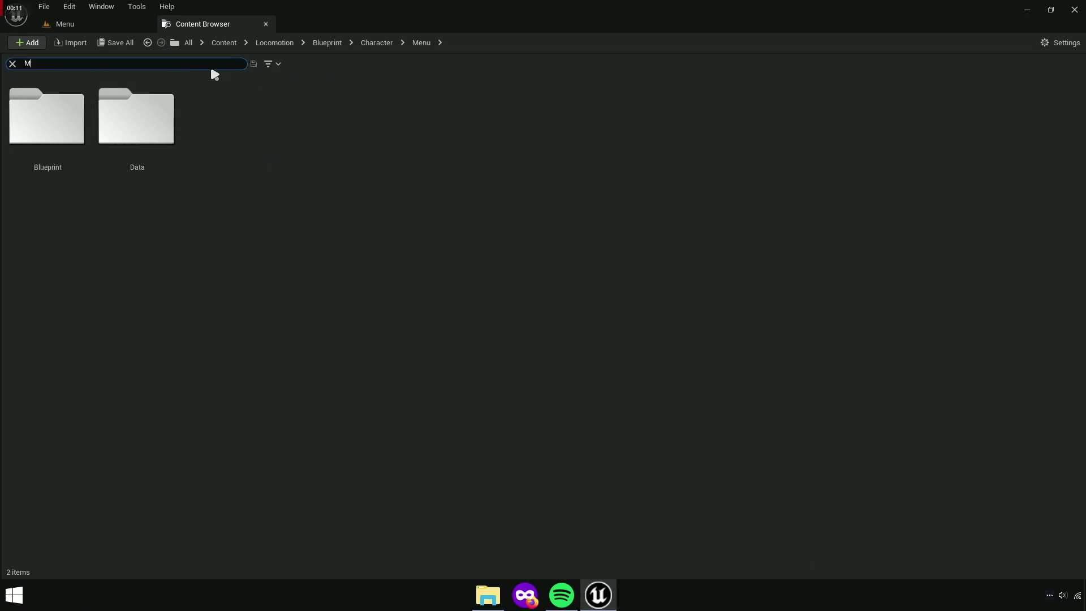
type("enu_HUD")
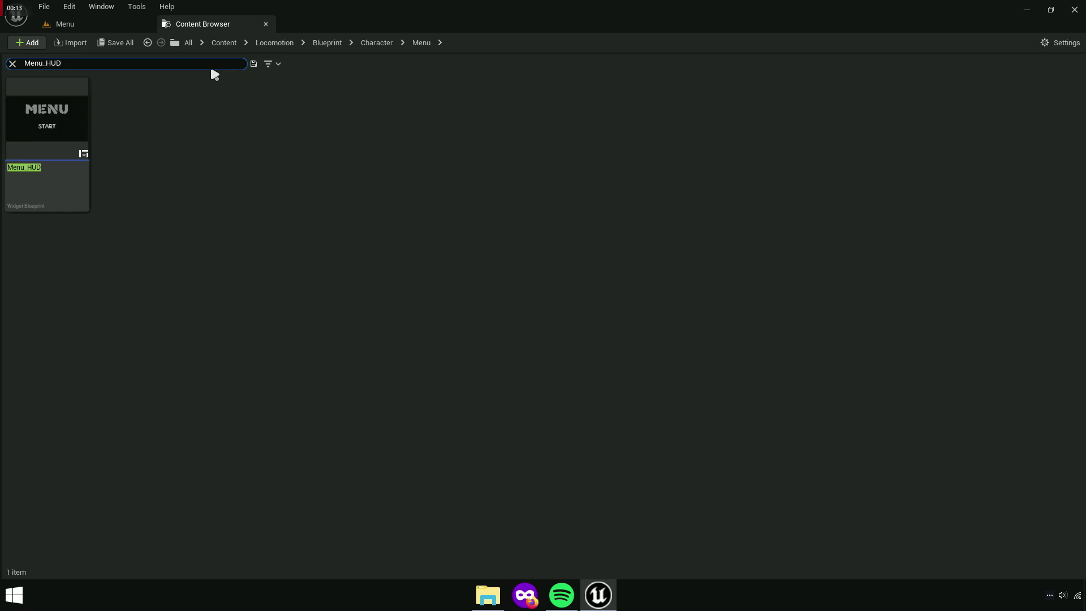
left_click(39, 167)
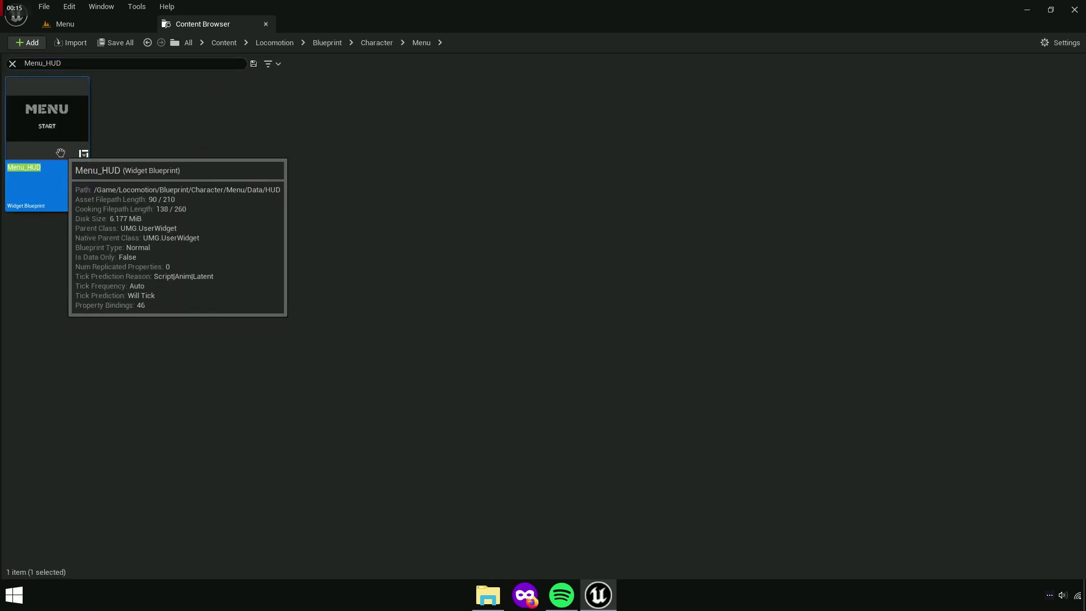
key("Return")
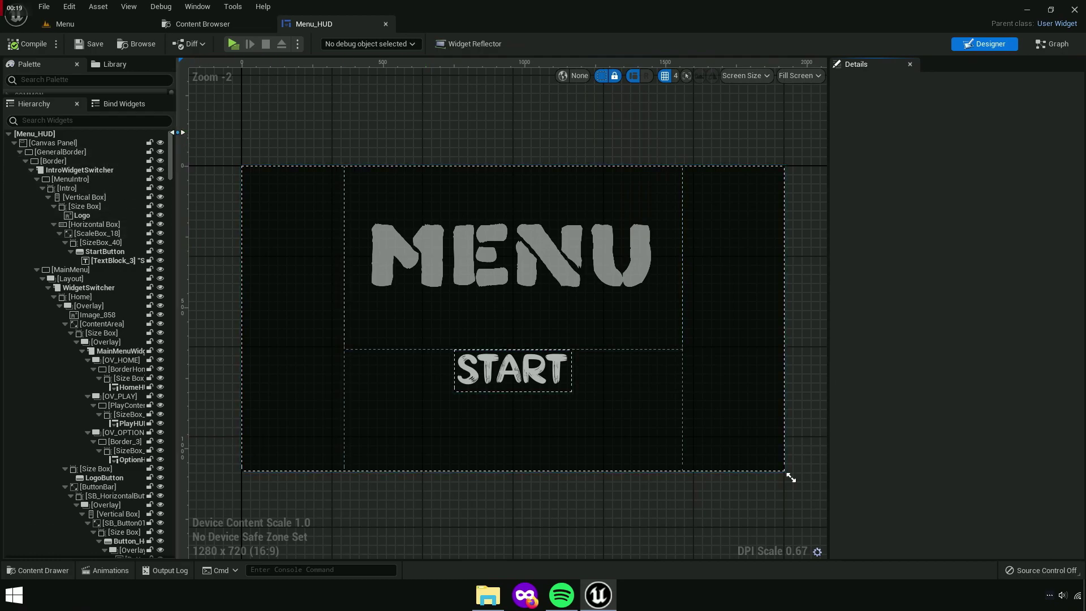
Widen the Hierarchy, collapse it, and expand Canvas Panel down to IntroWidgetSwitcher
mouse_move(177, 132)
left_mouse_down()
mouse_move(258, 131)
mouse_move(244, 132)
left_mouse_up()
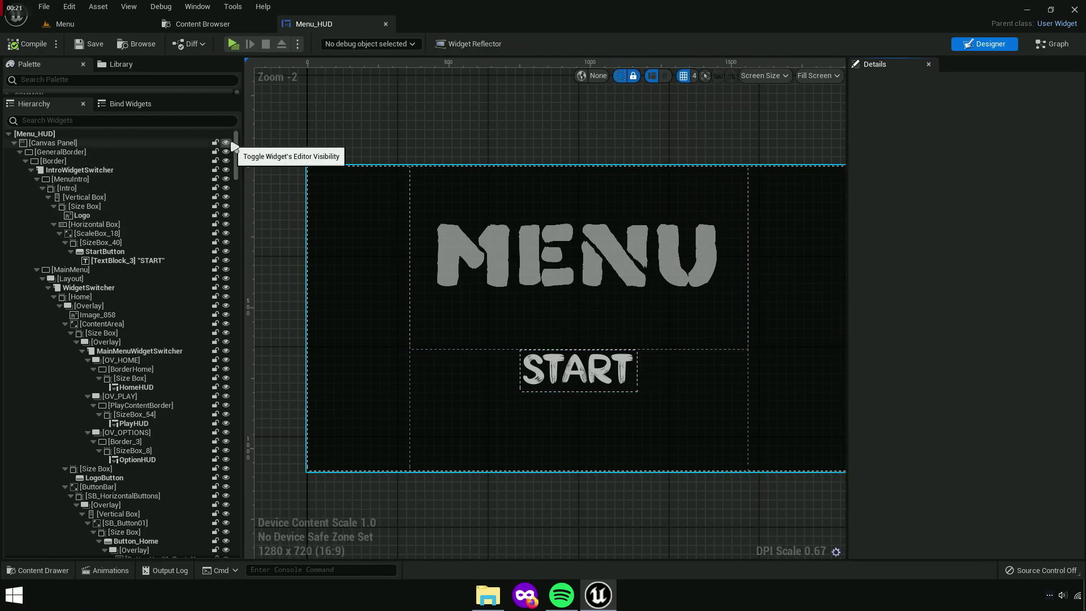
scroll(229, 152, "down", 5)
scroll(237, 153, "up", 5)
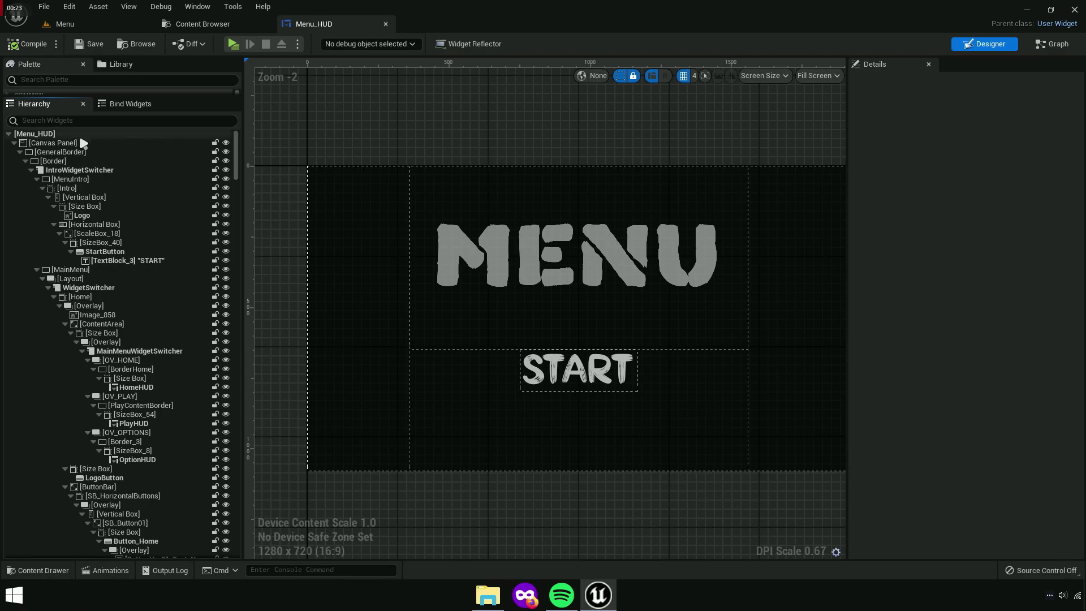
right_click(55, 138)
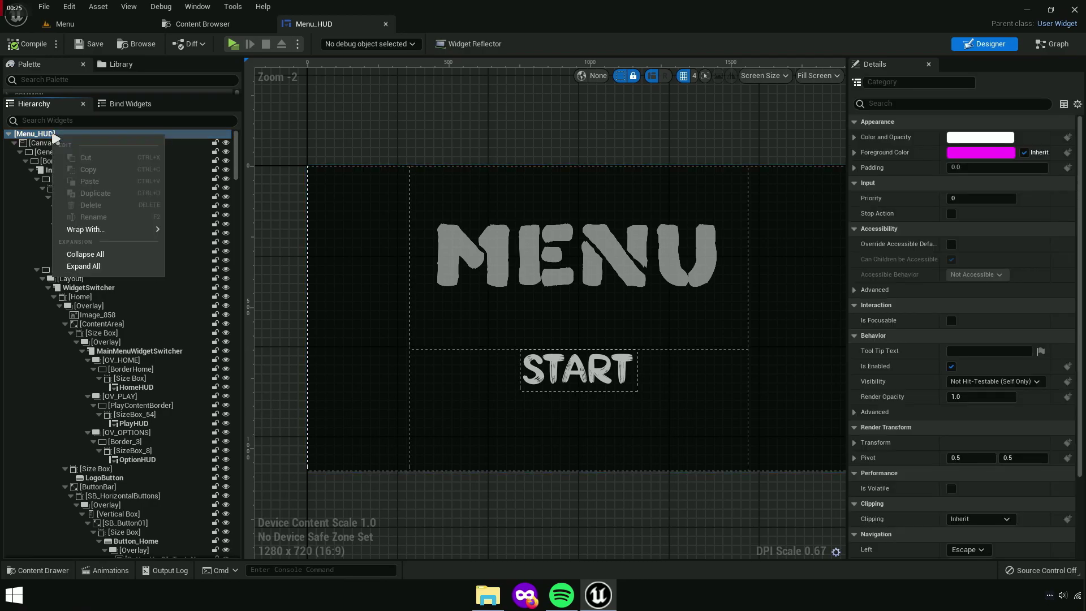
left_click(89, 255)
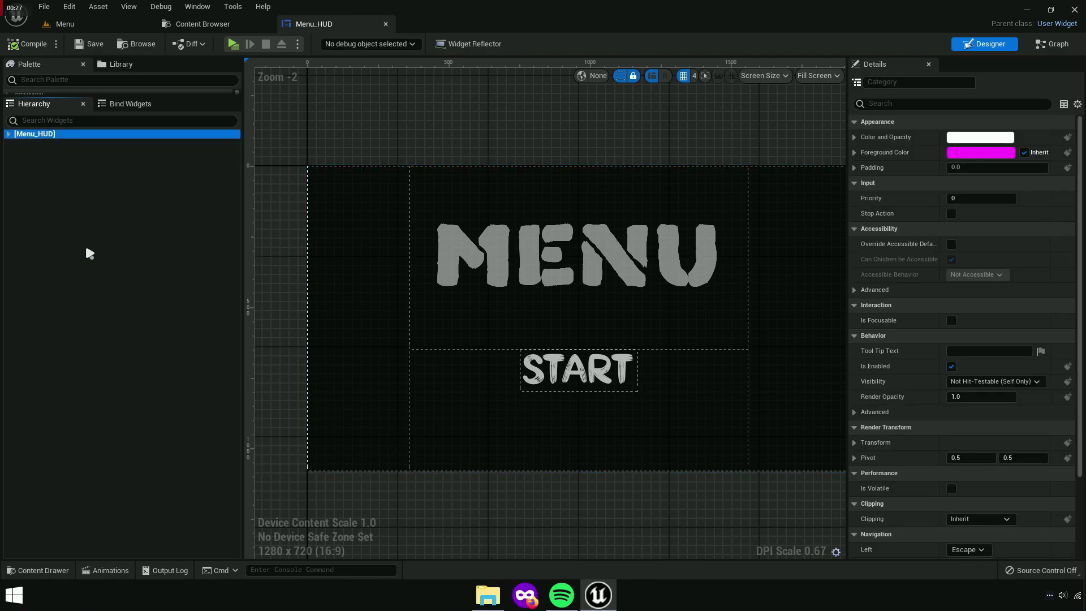
double_click(50, 144)
double_click(61, 151)
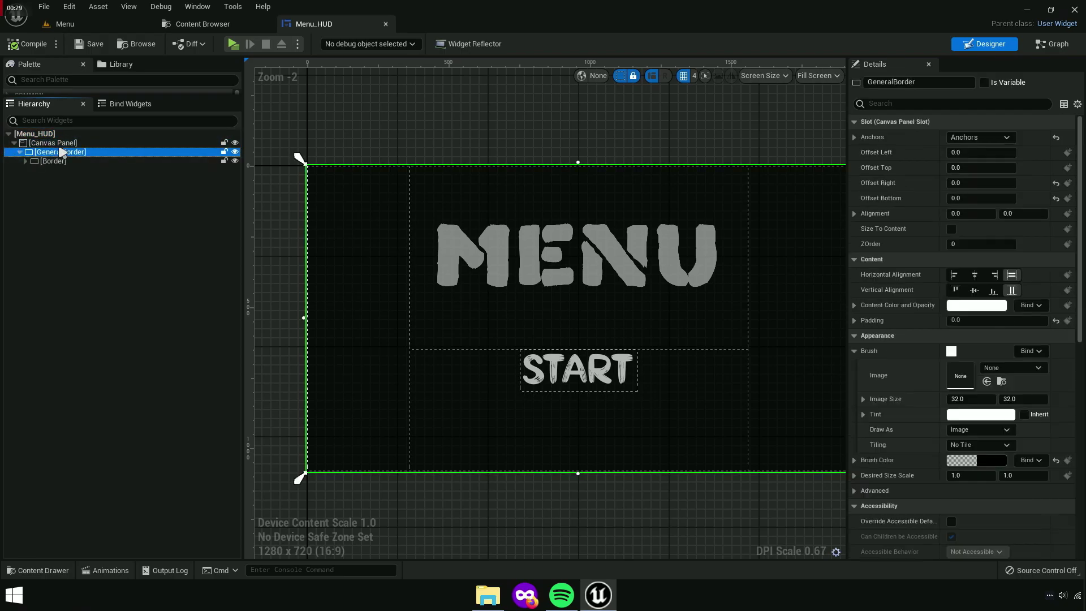
double_click(62, 162)
double_click(63, 170)
Expand MainMenu's Layout and WidgetSwitcher, collapsing MainButton and the intro entry
left_click(64, 179)
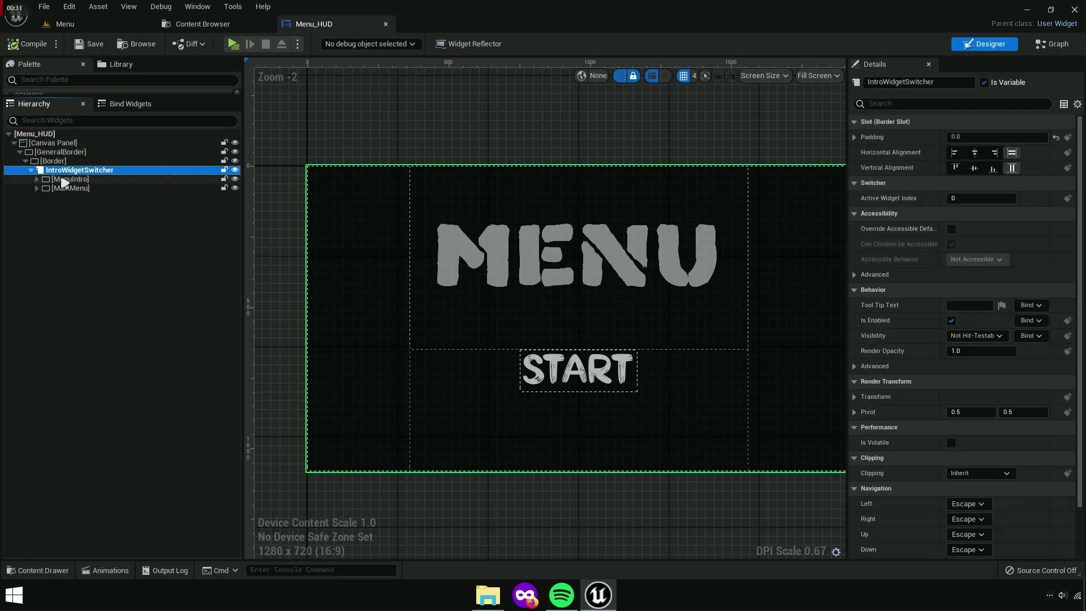
double_click(68, 198)
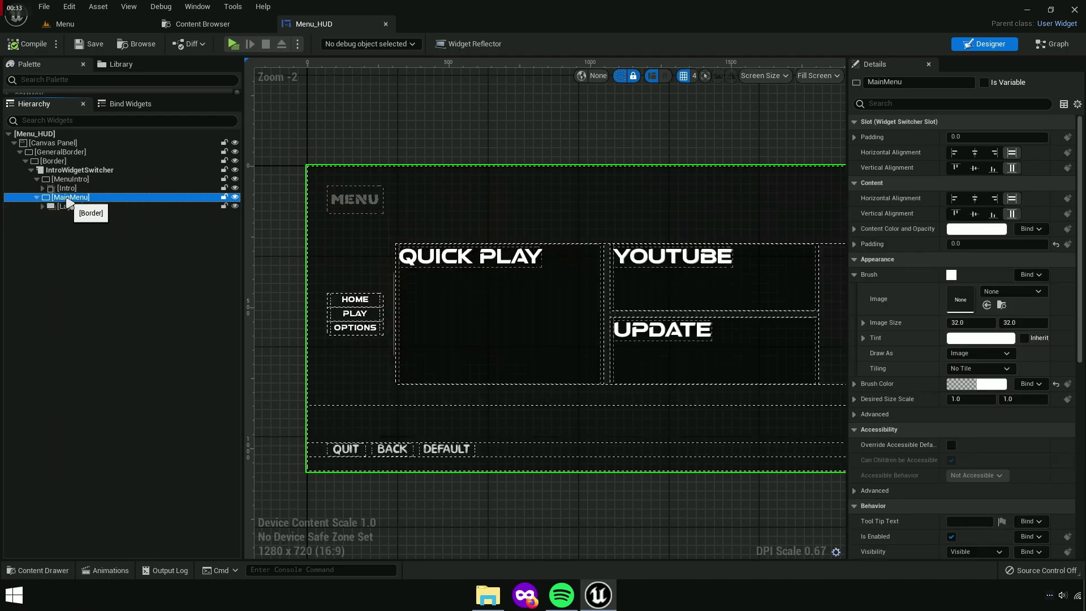
double_click(70, 207)
double_click(88, 215)
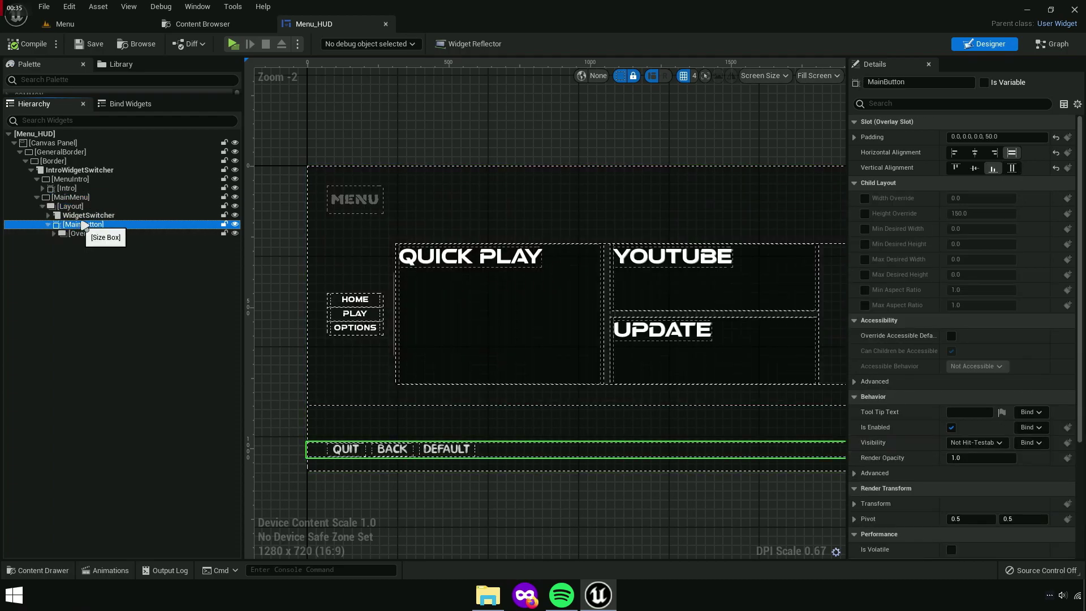
double_click(83, 306)
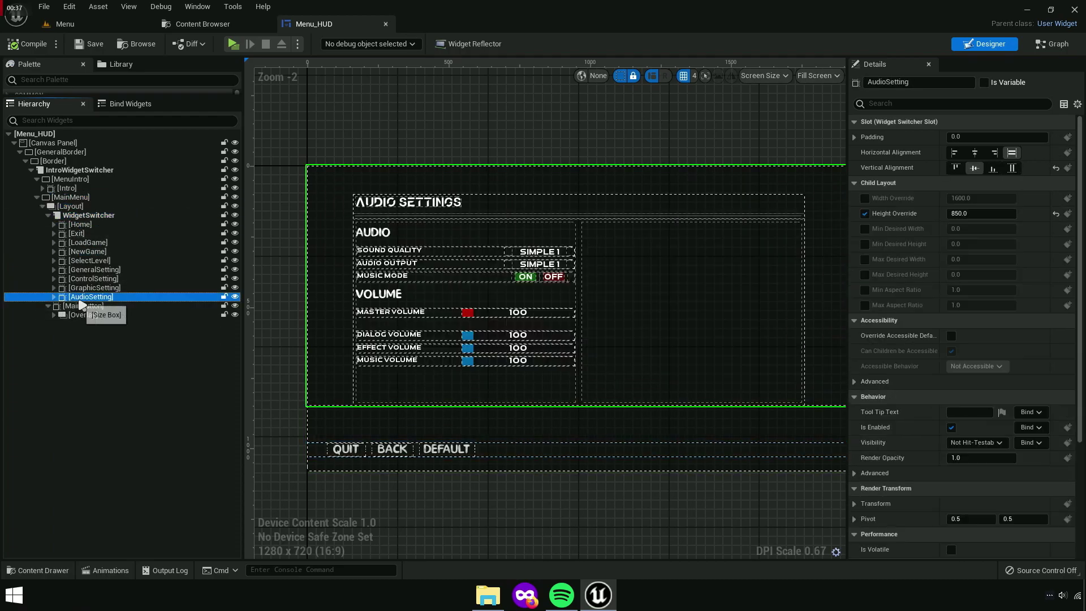
double_click(68, 179)
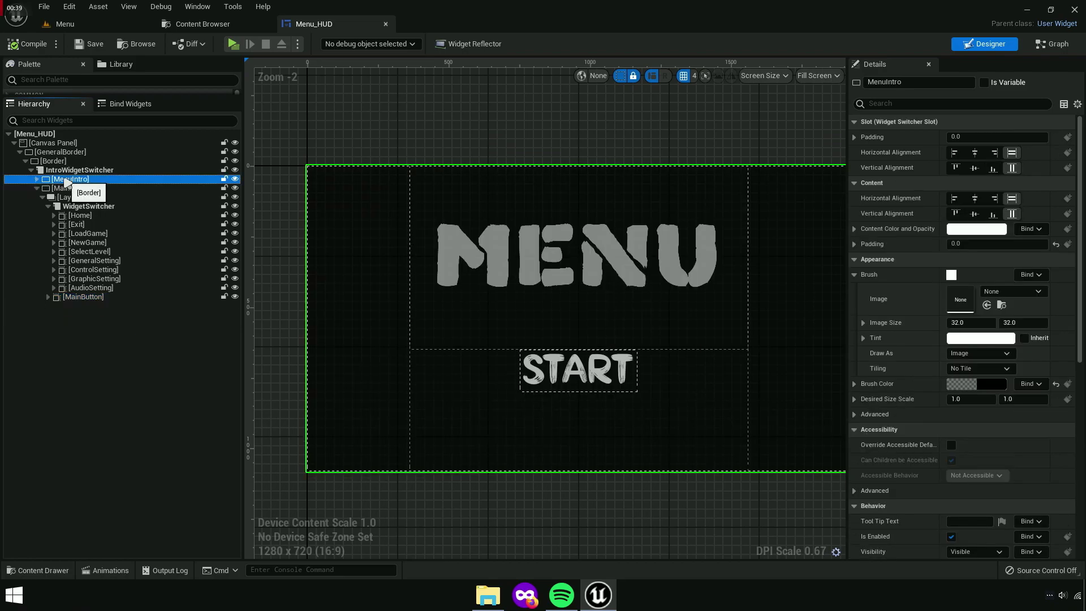
Preview the Home, Exit, LoadGame and NewGame panels in turn
left_click(71, 188)
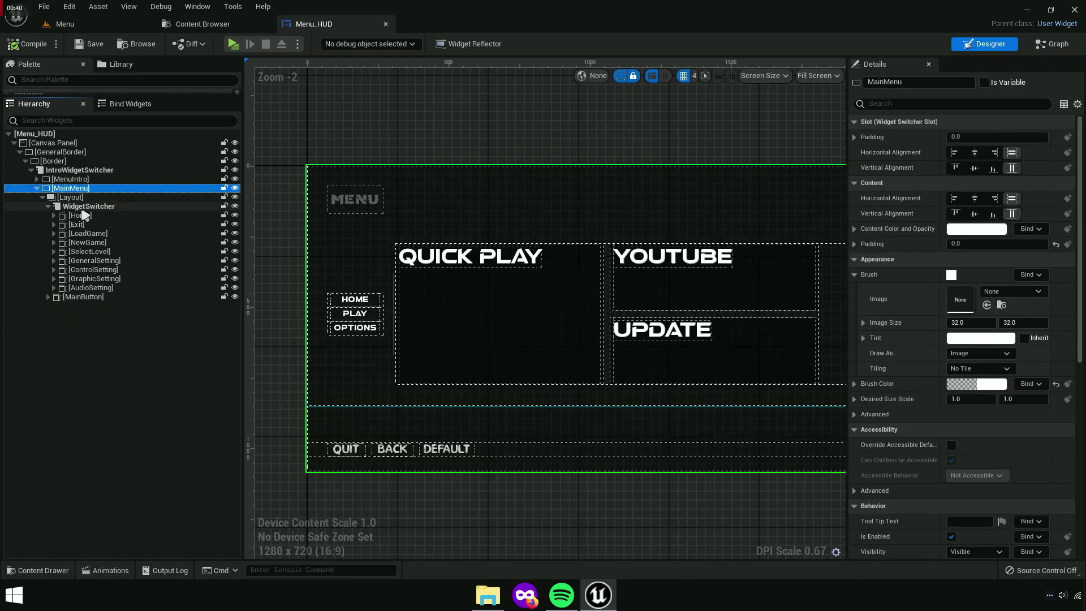
key("Down")
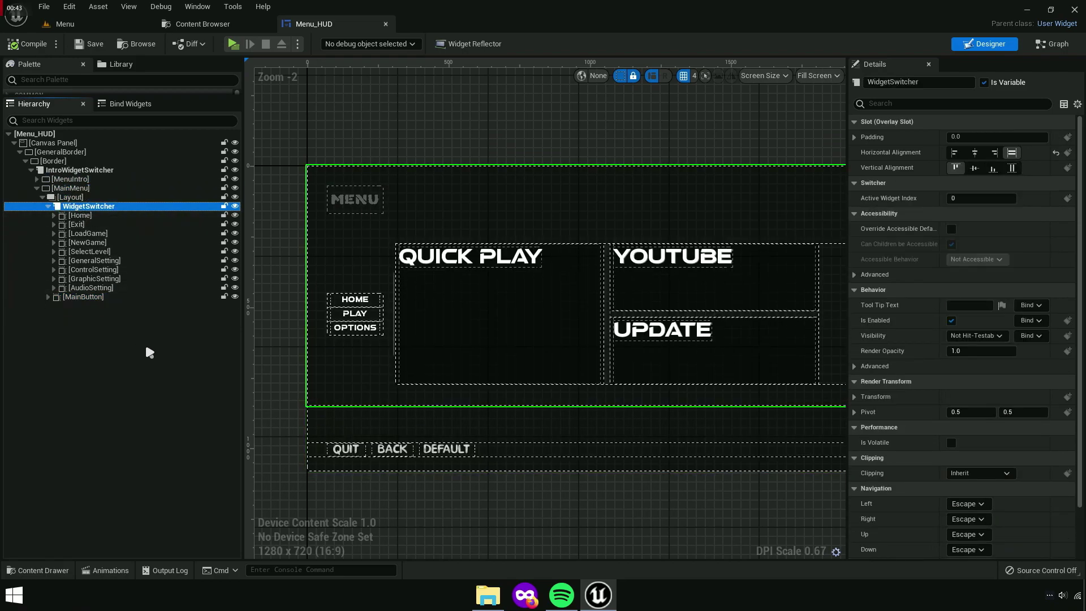
left_click(79, 216)
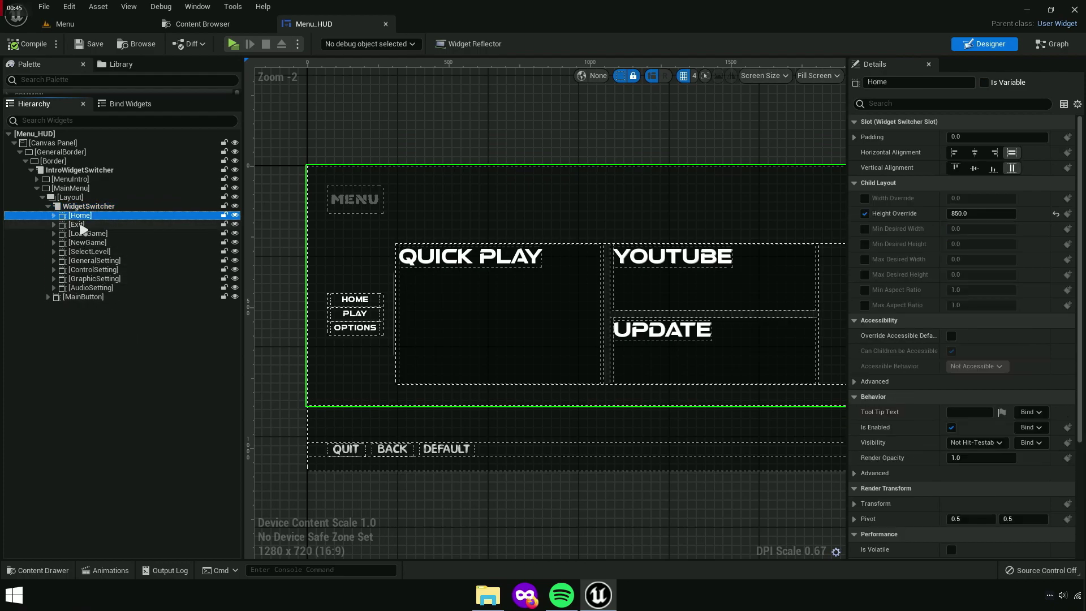
left_click(79, 225)
left_click(87, 234)
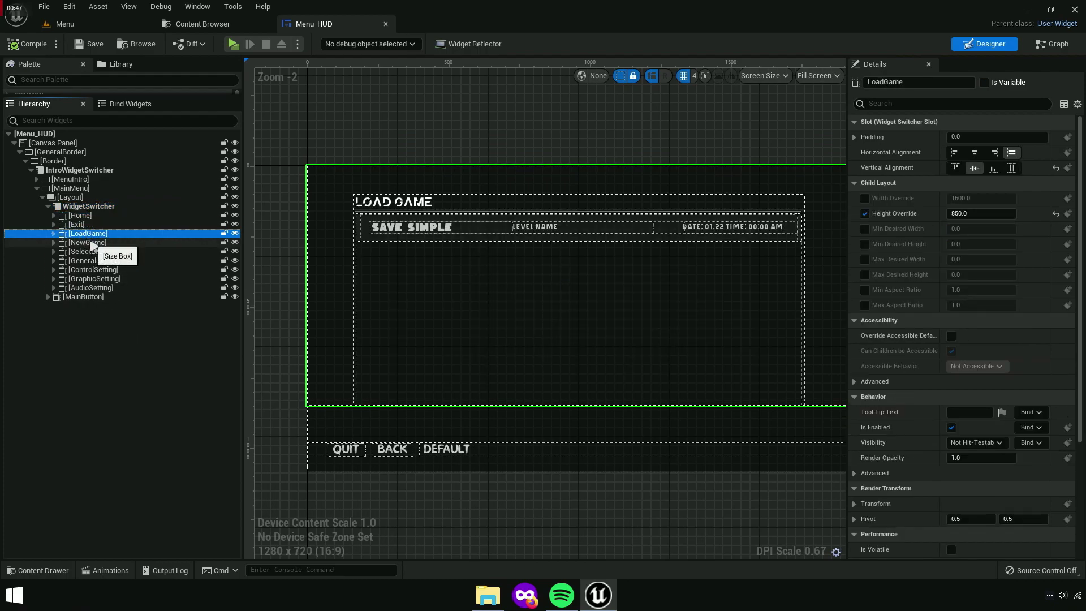
left_click(91, 243)
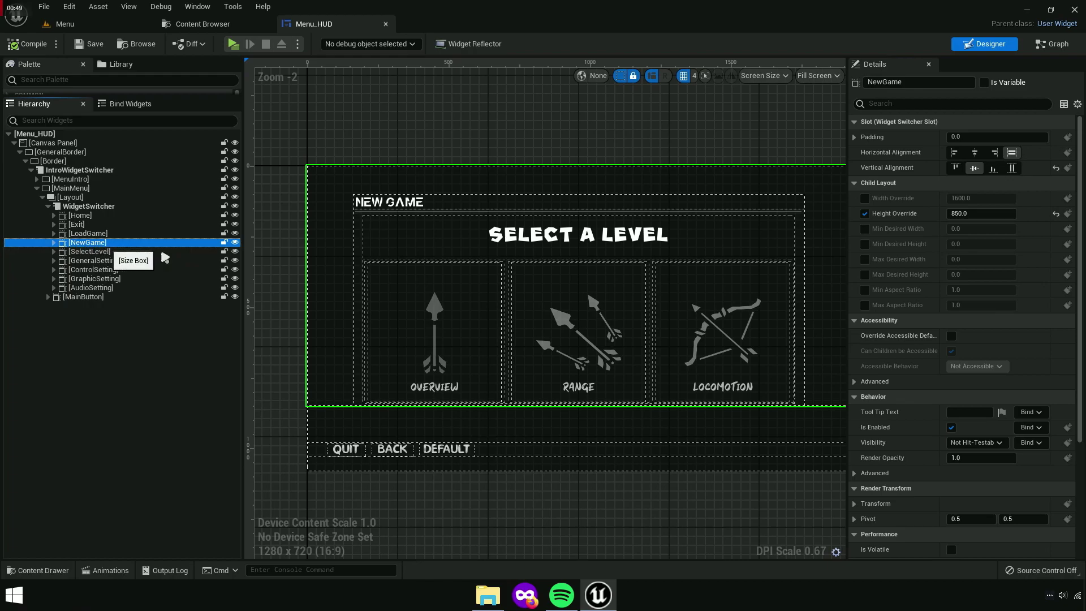
scroll(742, 362, "up", 5)
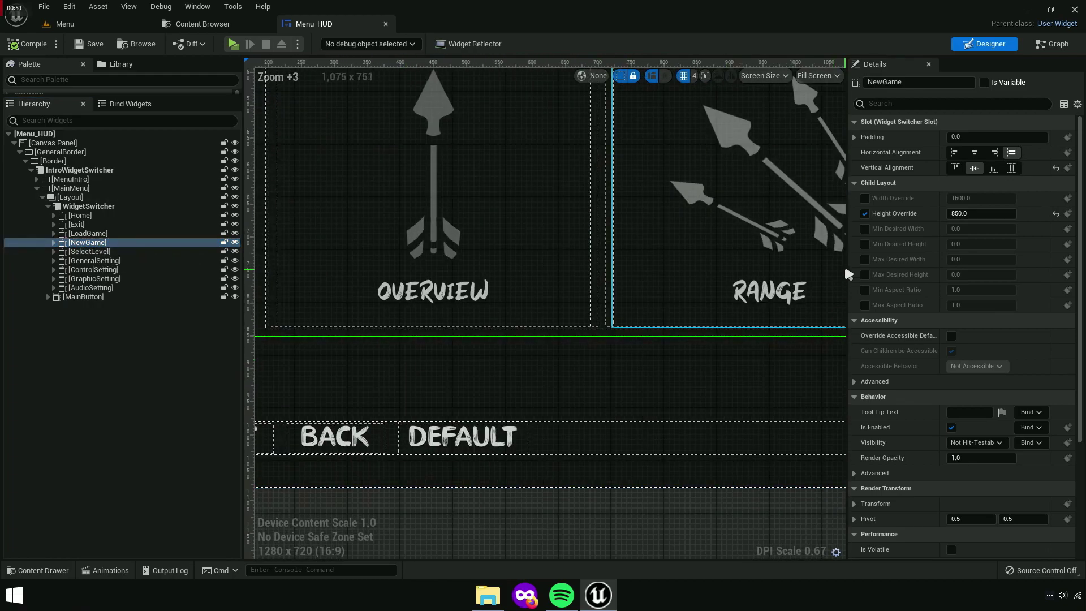
Widen the canvas and open the Locomotion > Level folder in the Content Browser
left_click_drag(848, 265, 1059, 264)
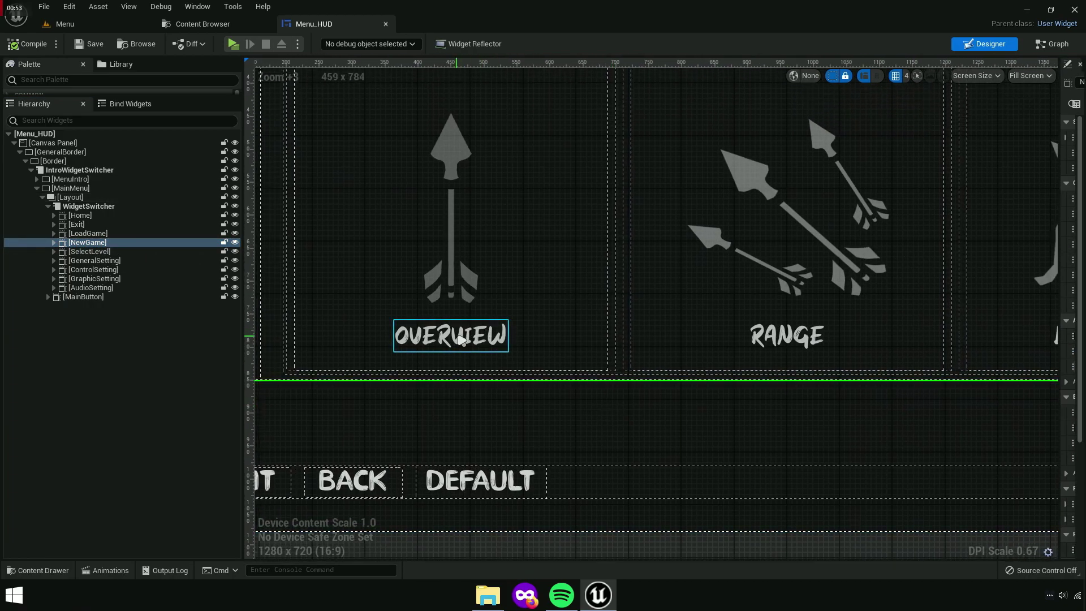
left_click(230, 27)
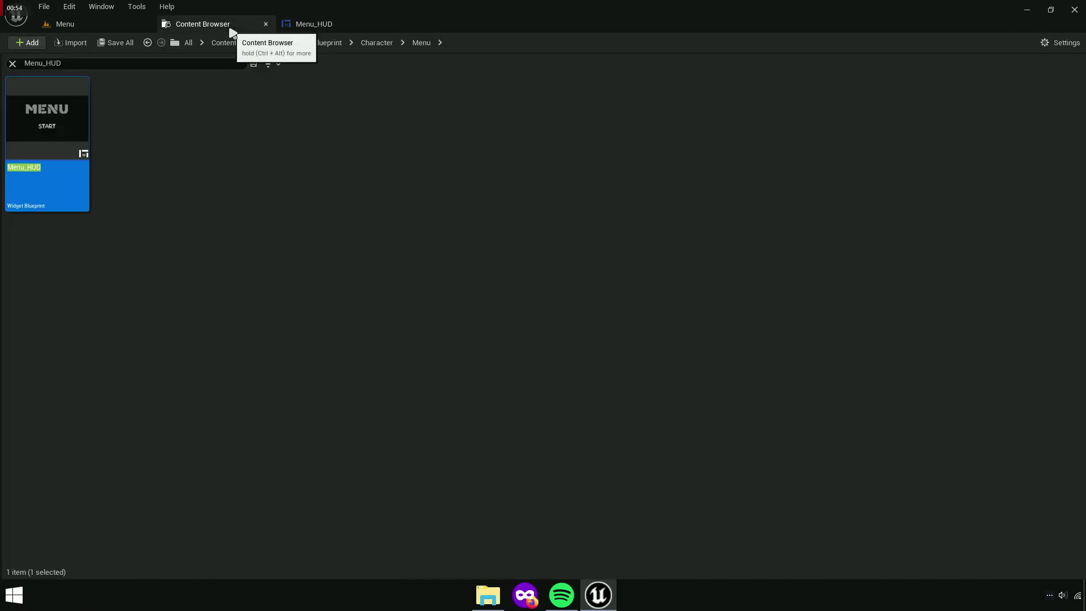
left_click(12, 63)
left_click(282, 45)
left_click(351, 190)
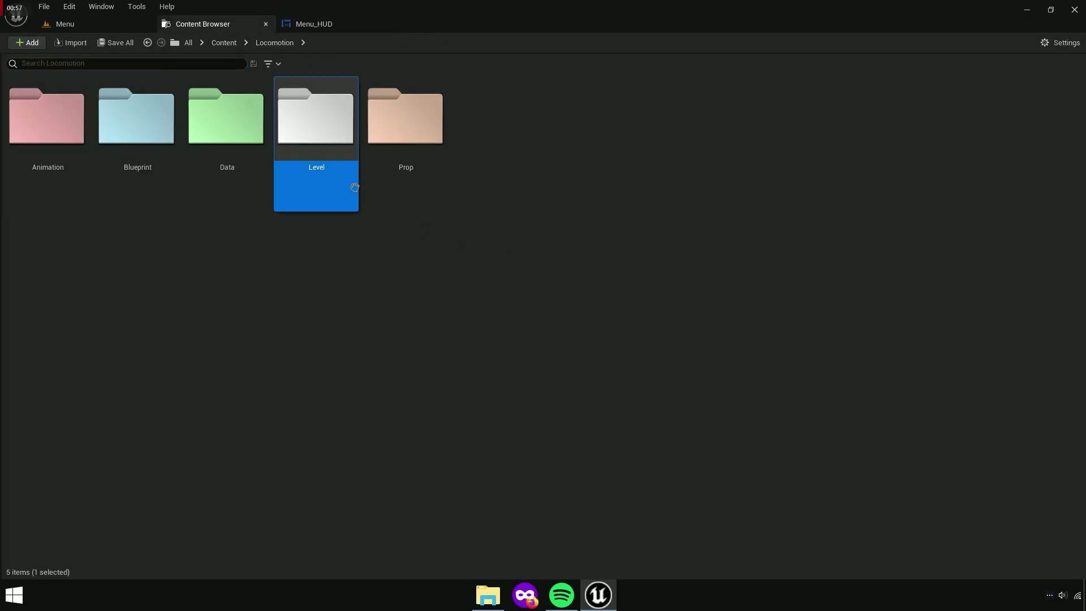
double_click(352, 190)
Copy the Day asset name and paste it into the OVERVIEW text block's Text property
left_click(399, 186)
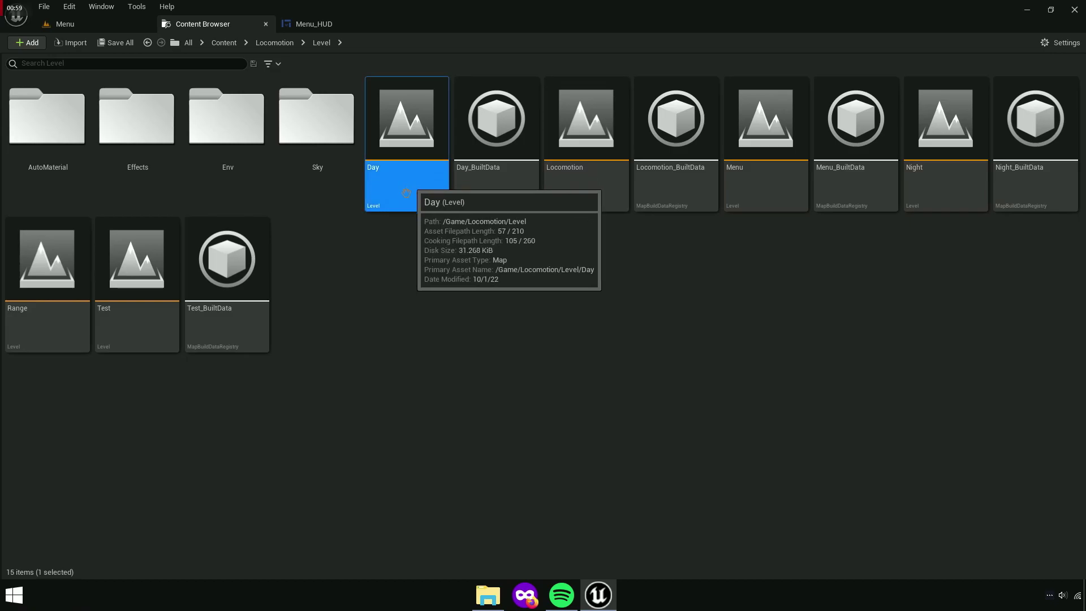
right_click(390, 178)
key("F2")
right_click(407, 182)
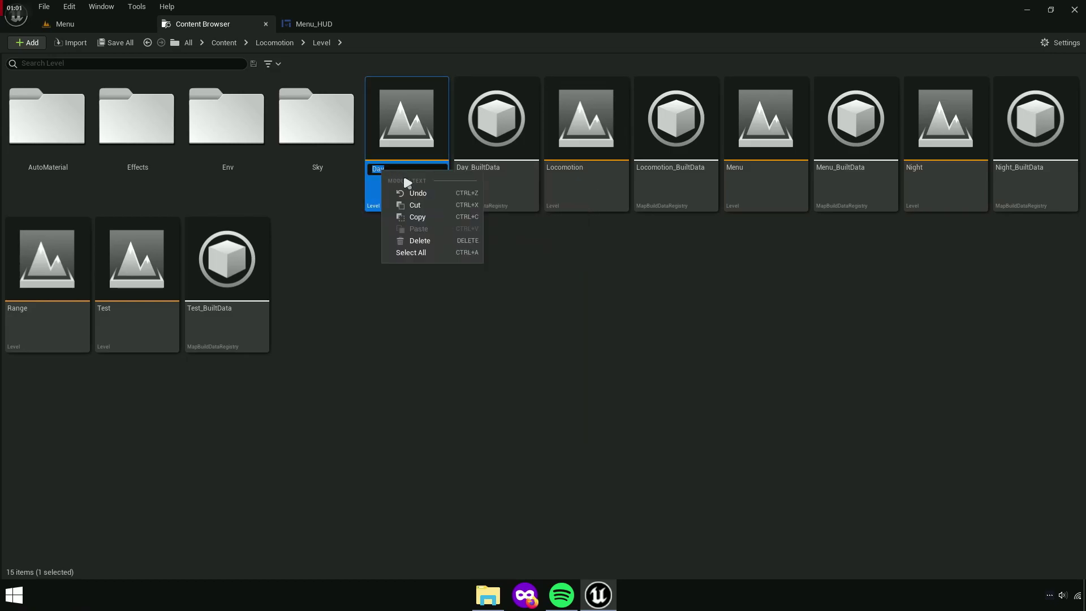
left_click(423, 218)
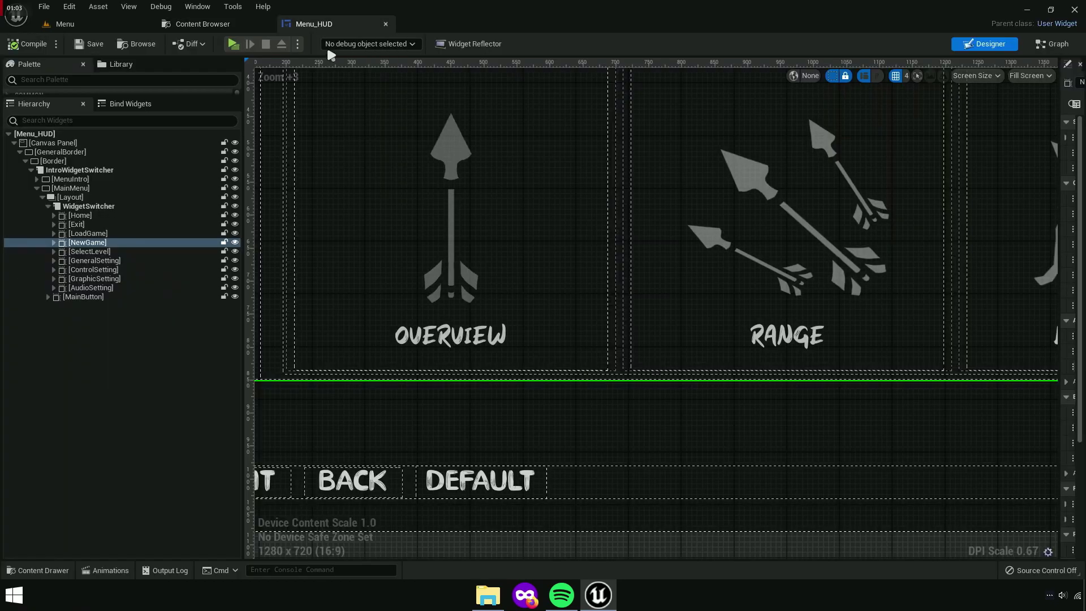
left_click(431, 340)
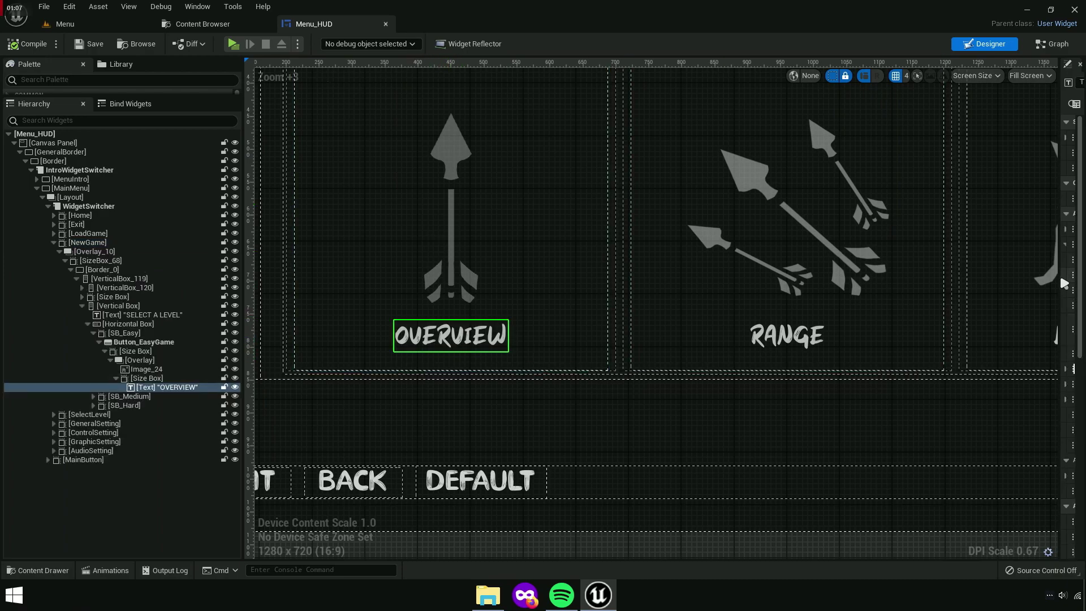
left_click_drag(1061, 277, 767, 283)
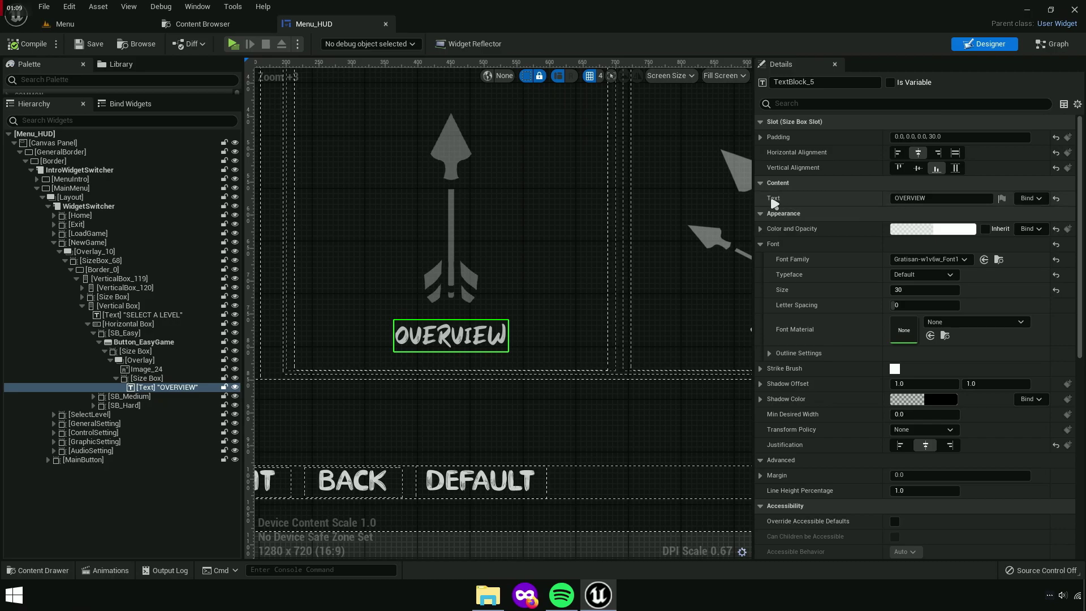
left_click(921, 198)
right_click(921, 199)
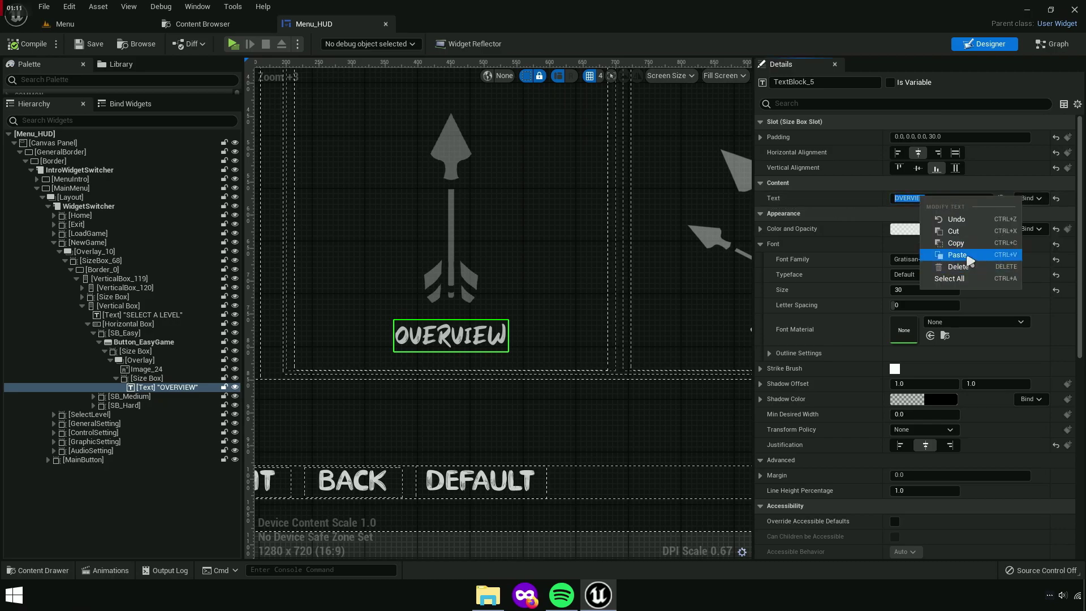
left_click(968, 256)
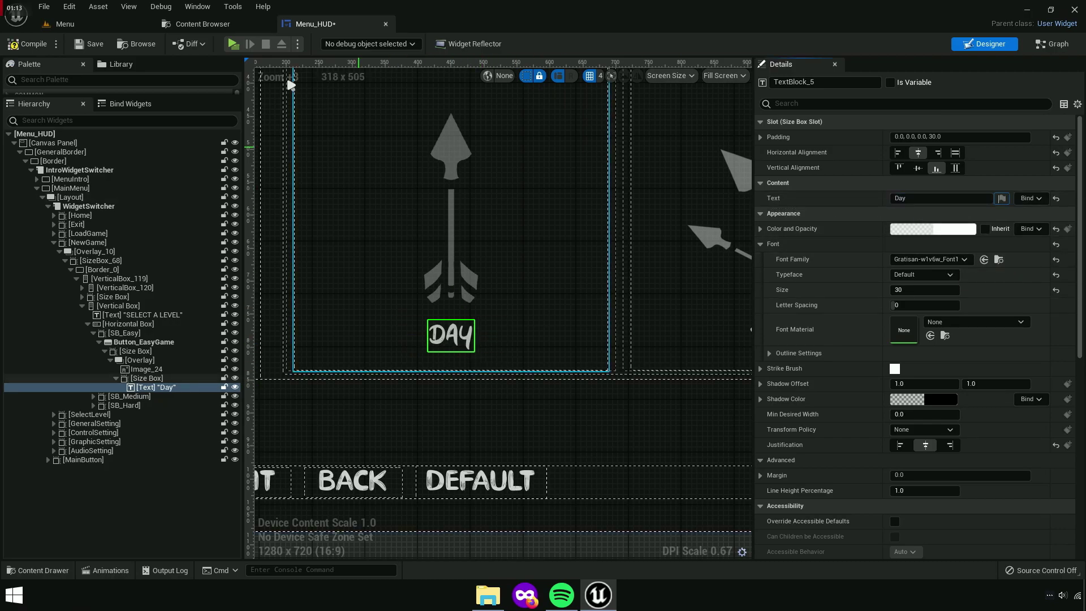
left_click(200, 24)
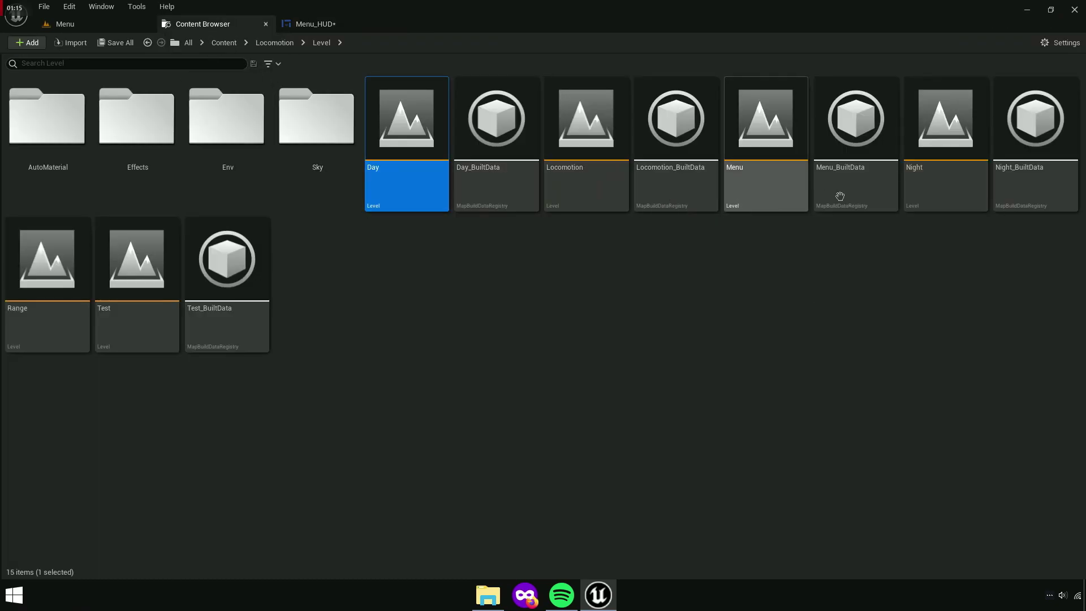
Copy the Night asset name and paste it into the RANGE text block's Text property
left_click(919, 169)
key("F2")
right_click(939, 173)
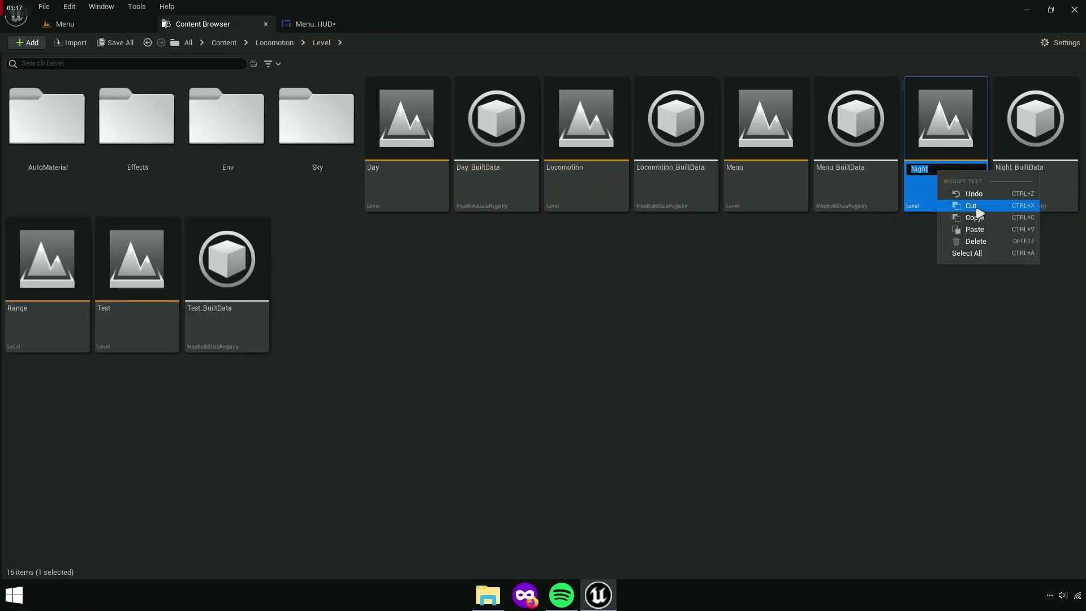
left_click(973, 217)
left_click(314, 24)
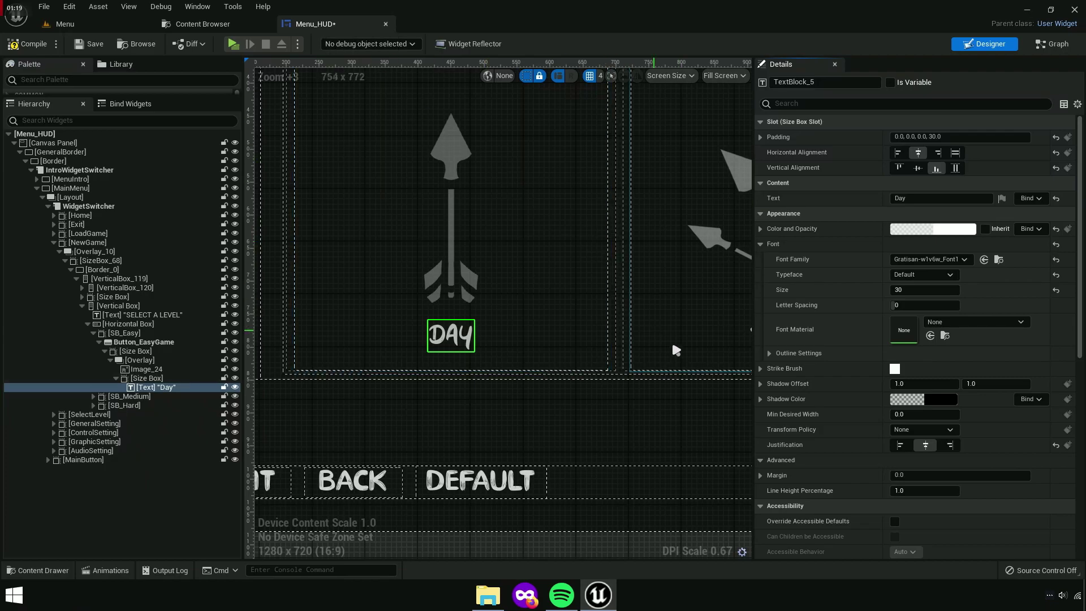
right_click_drag(676, 350, 360, 344)
left_click(485, 334)
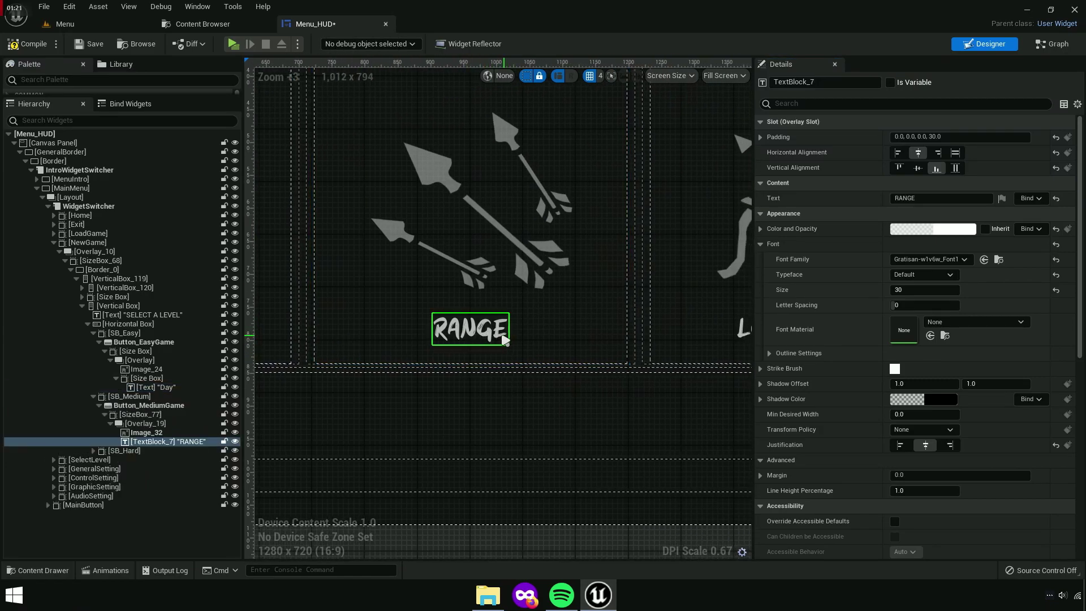
left_click(922, 198)
right_click(919, 199)
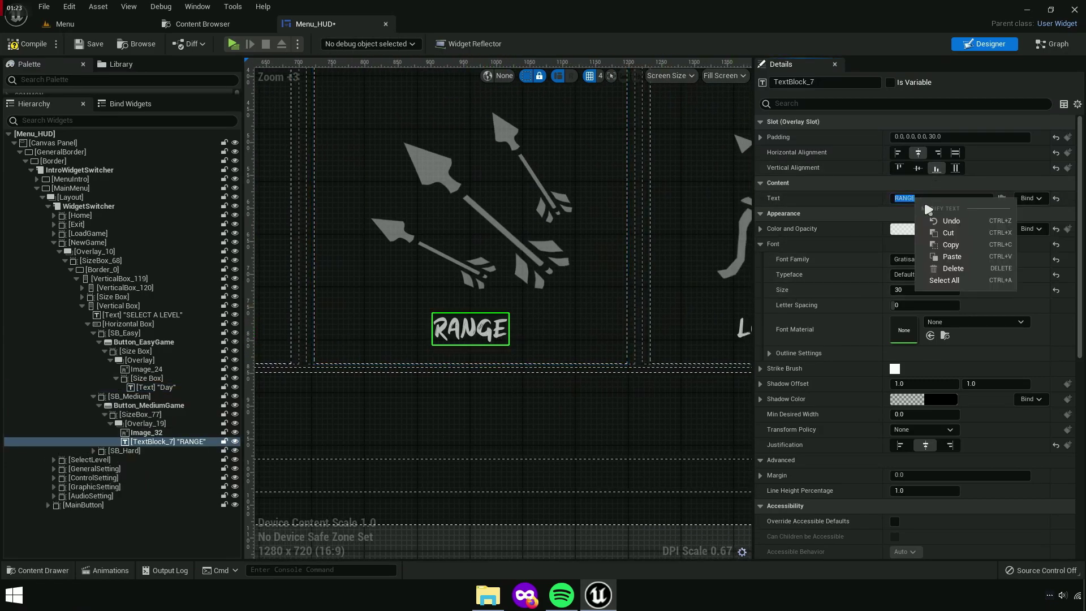
left_click(962, 258)
Compile and save the Menu_HUD widget blueprint
scroll(532, 416, "down", 5)
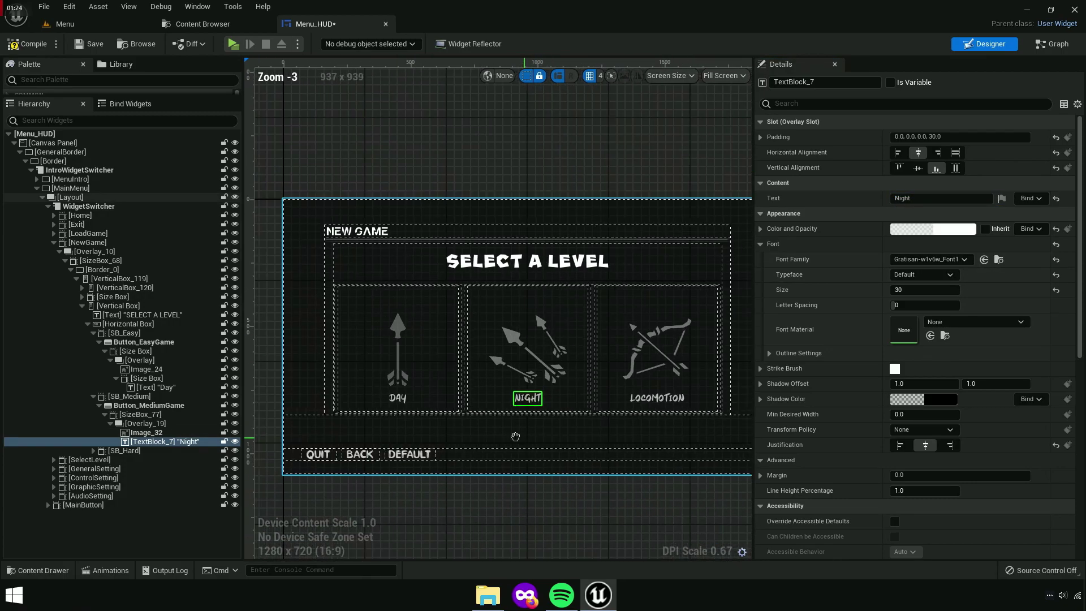
scroll(503, 413, "up", 2)
scroll(502, 414, "down", 1)
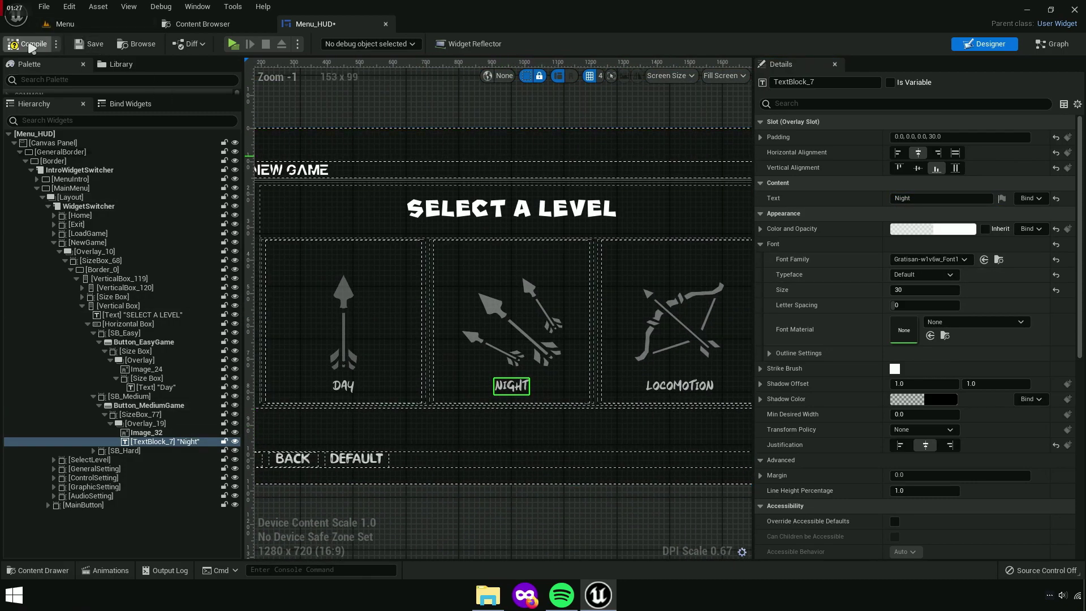
left_click(89, 46)
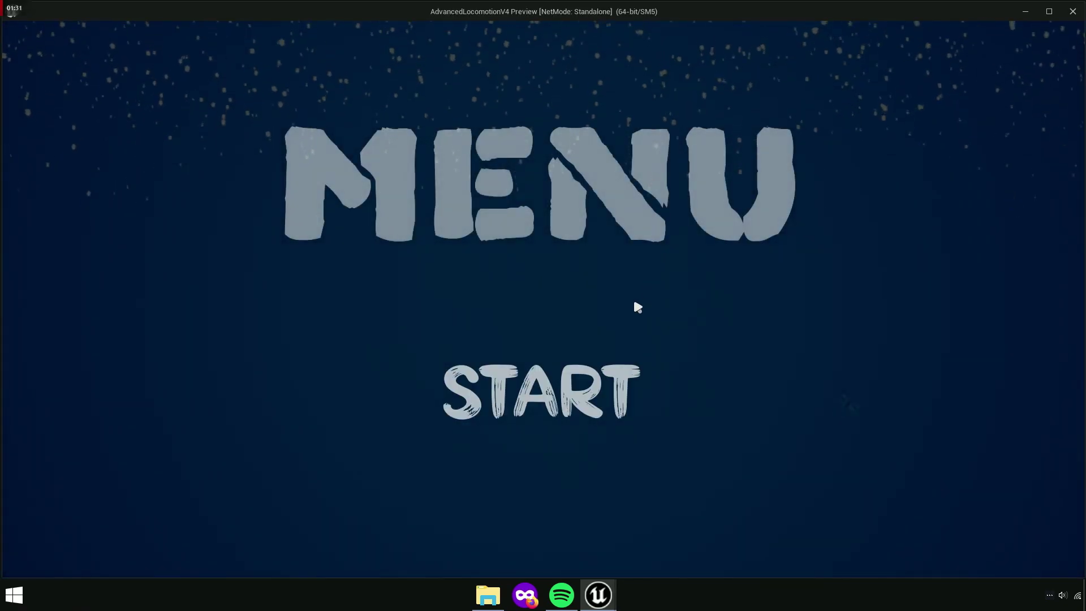
Advance past the title screen to the Select a Level screen showing Day and Night
left_click(631, 473)
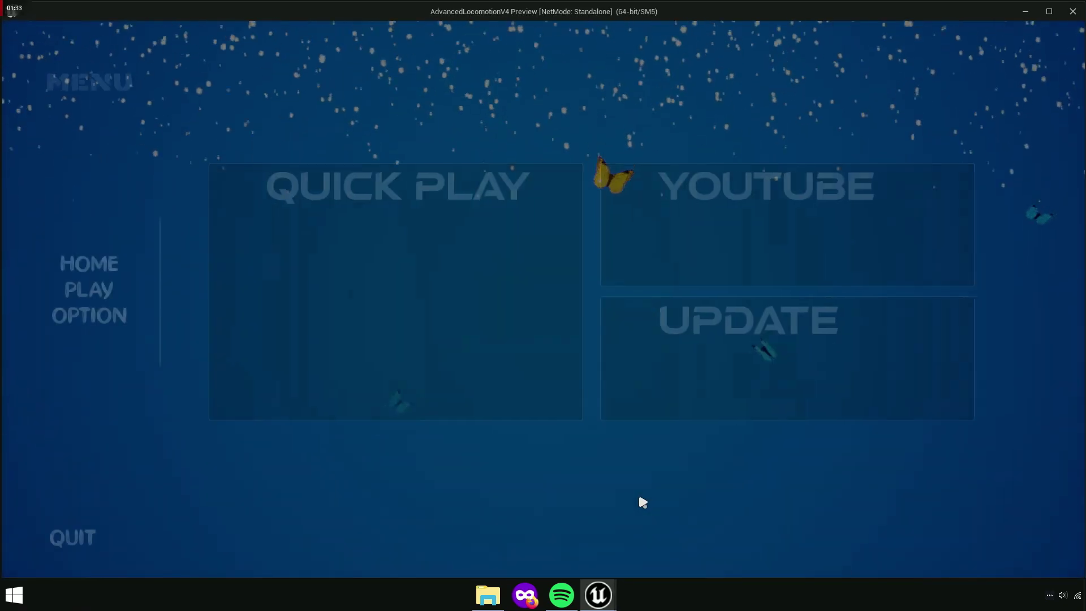
left_click(466, 374)
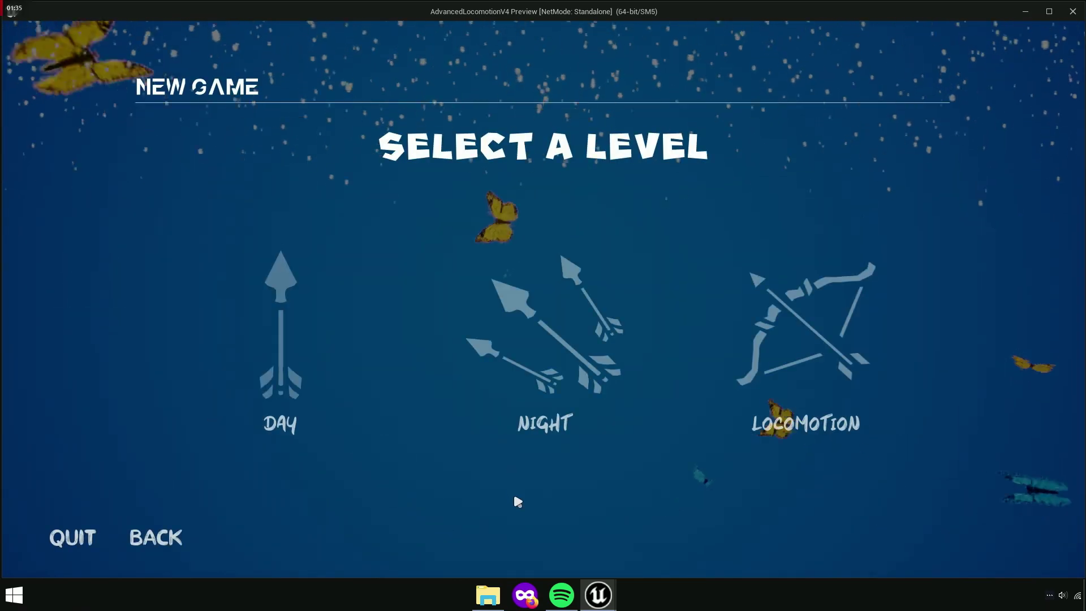